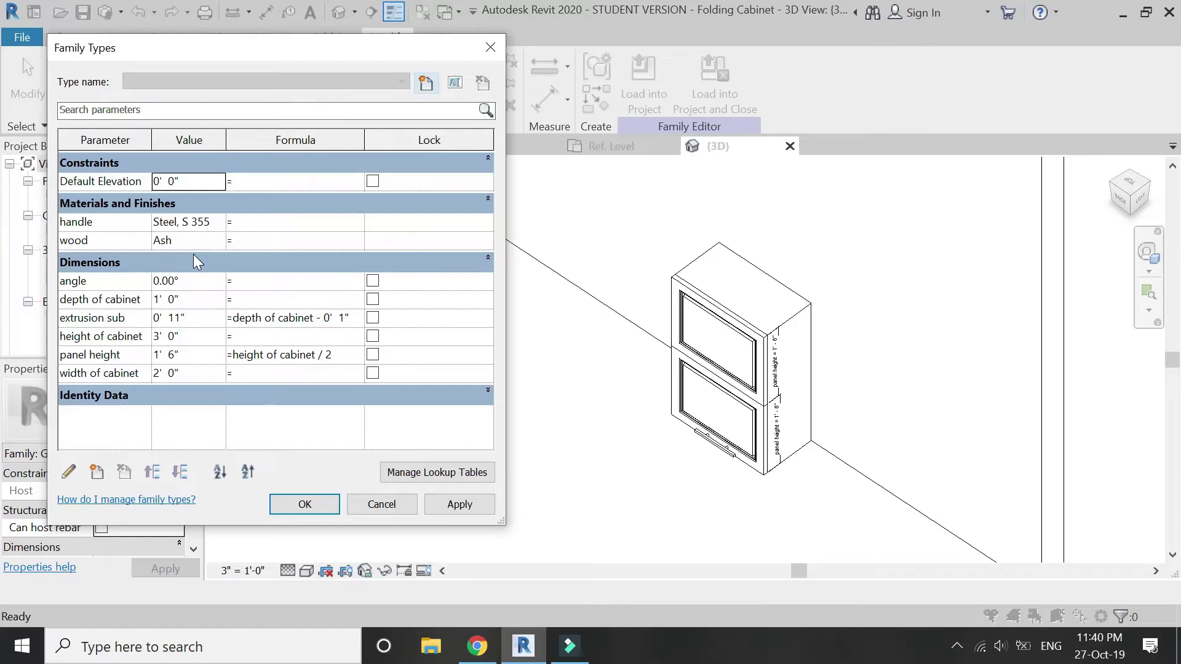
Flex the folding cabinet door by applying angle values of 45° and 60° in turn.
{"action": "left_click", "coordinate": [196, 281]}
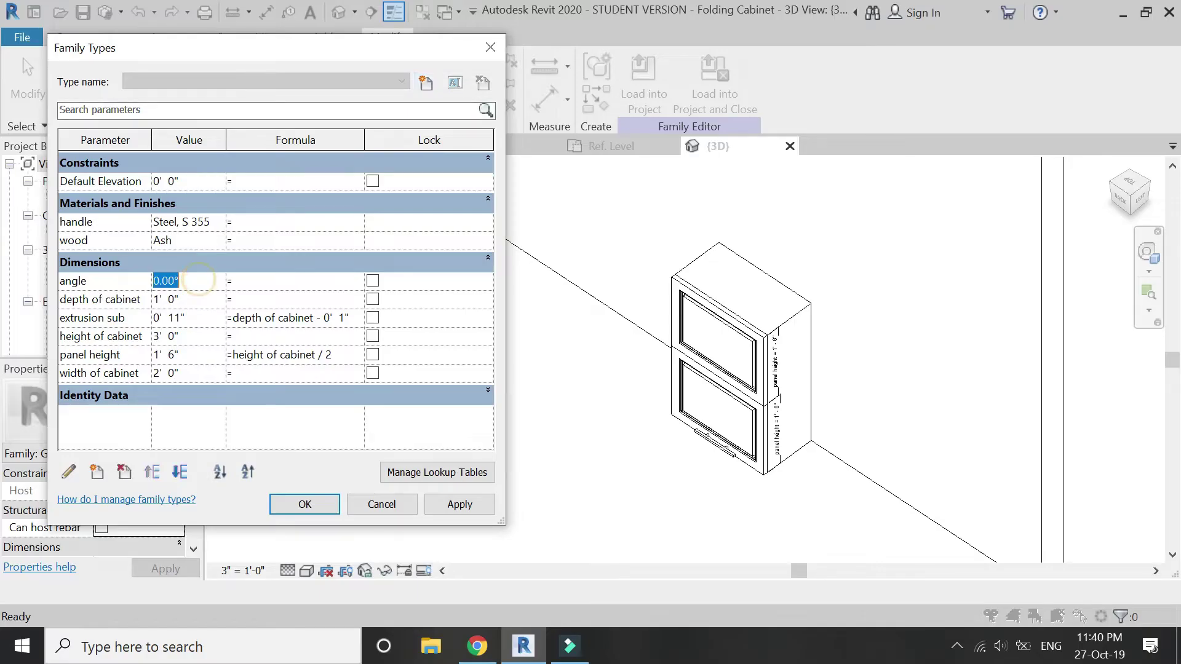
{"action": "key", "text": "Tab"}
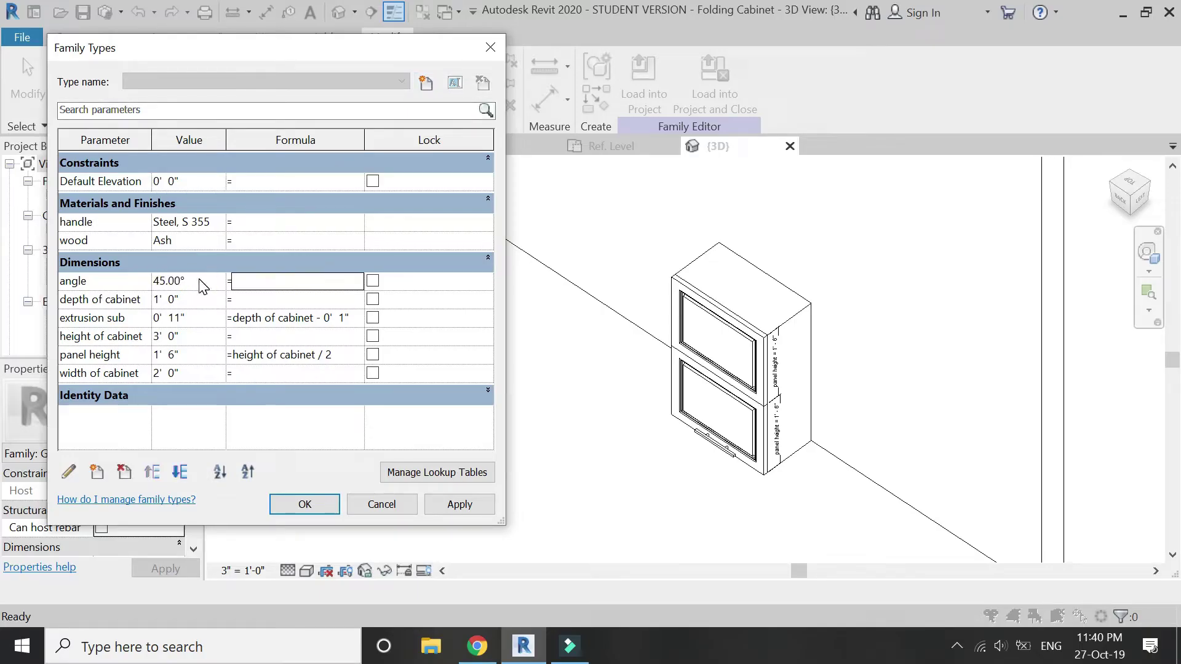
{"action": "left_click", "coordinate": [443, 503]}
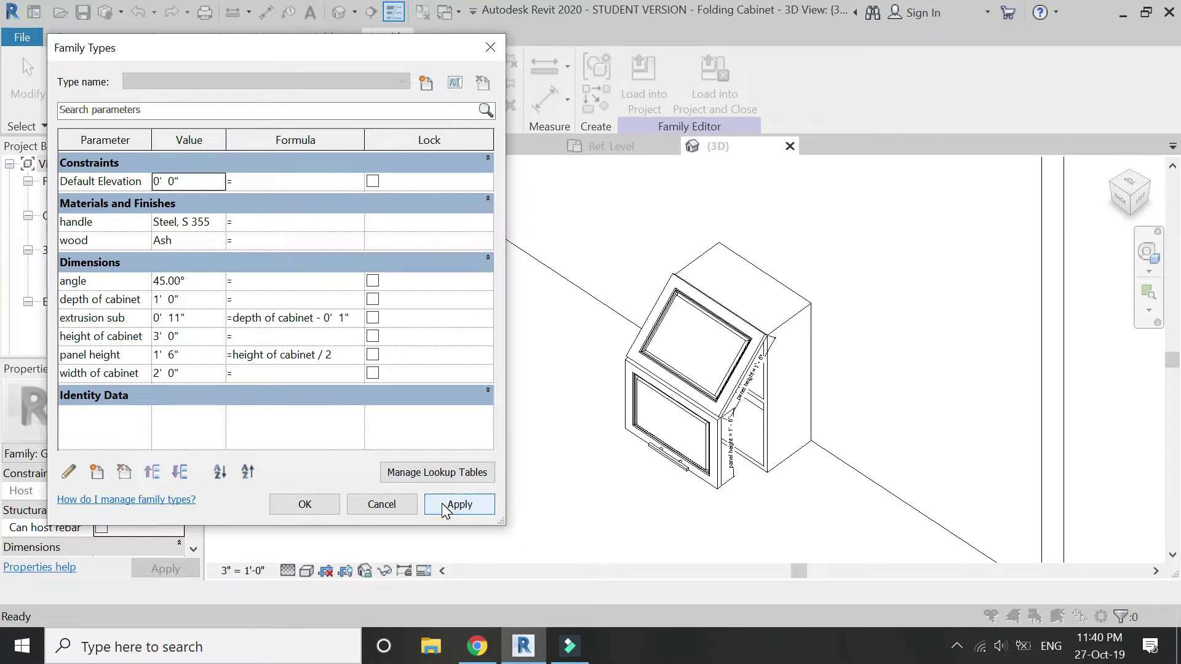
{"action": "left_click", "coordinate": [194, 280]}
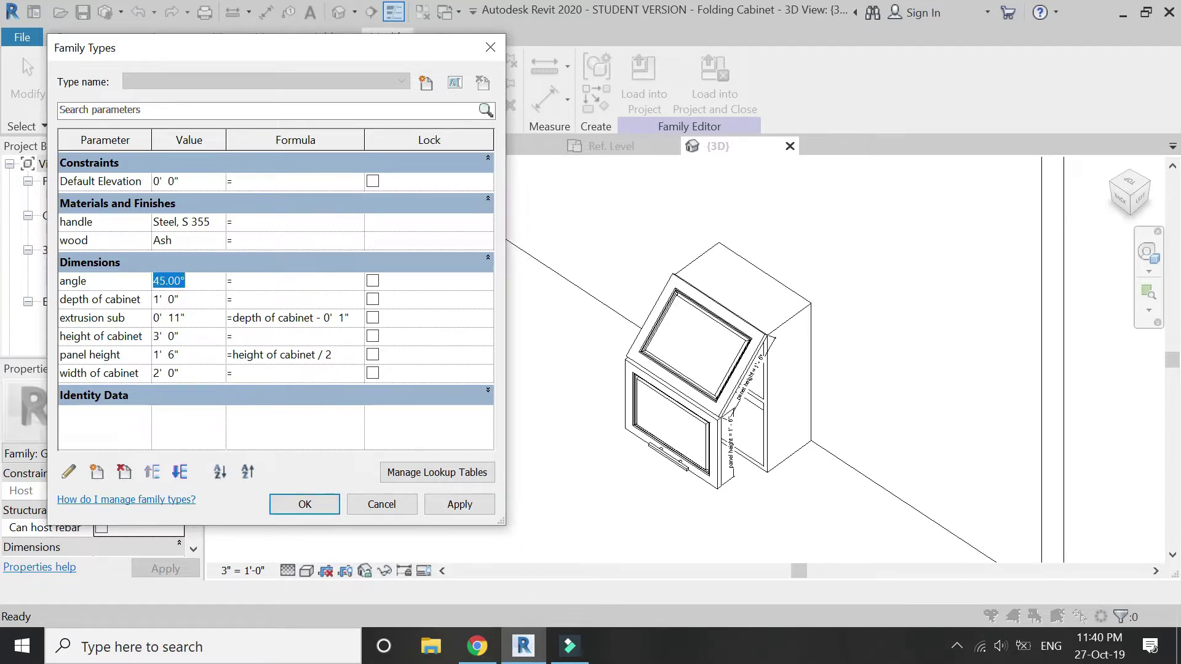
{"action": "key", "text": "Tab"}
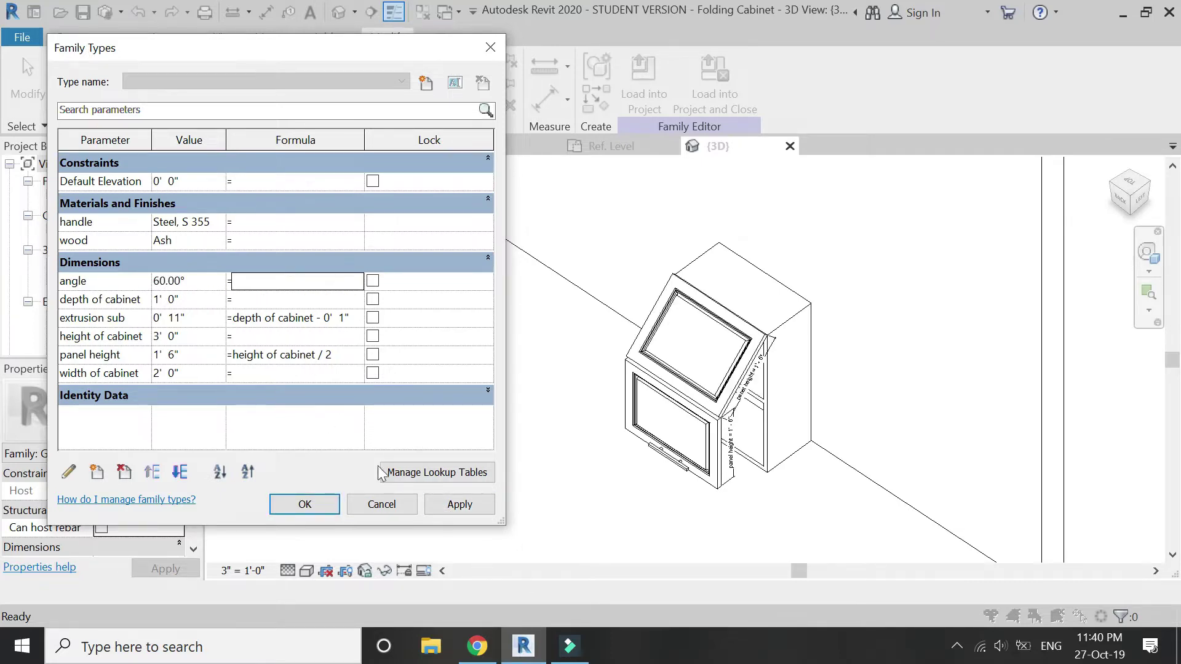
{"action": "left_click", "coordinate": [447, 506]}
Flex the cabinet door further by applying angle values of 90° and 135° in turn.
{"action": "left_click", "coordinate": [197, 281]}
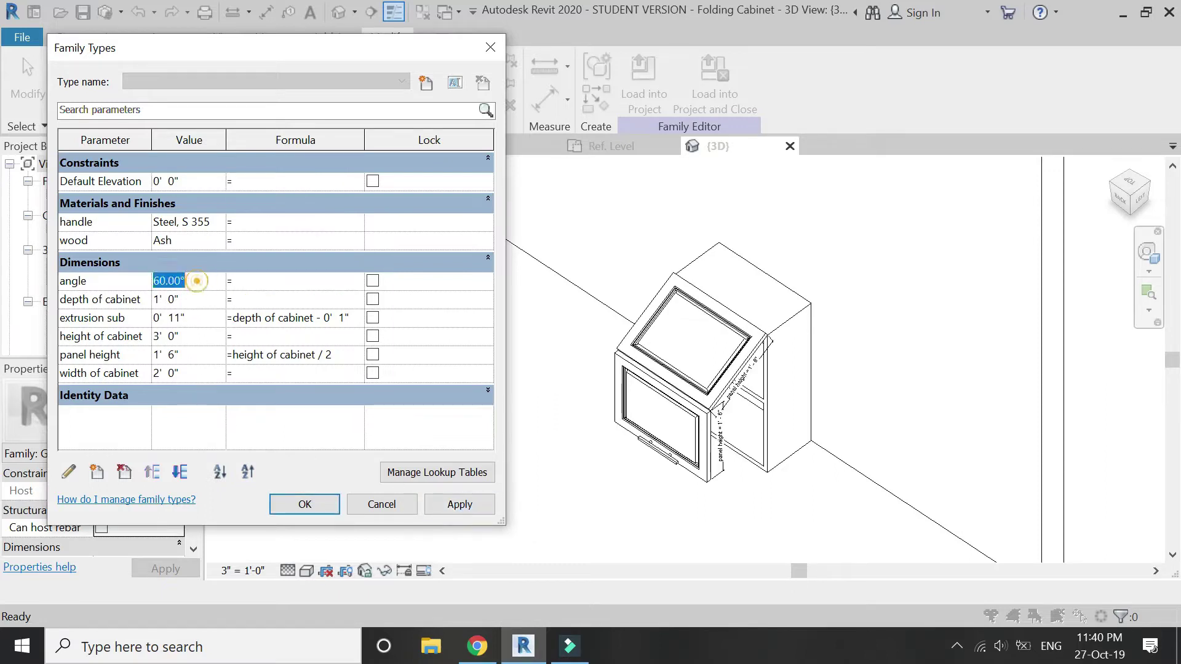
{"action": "key", "text": "Tab"}
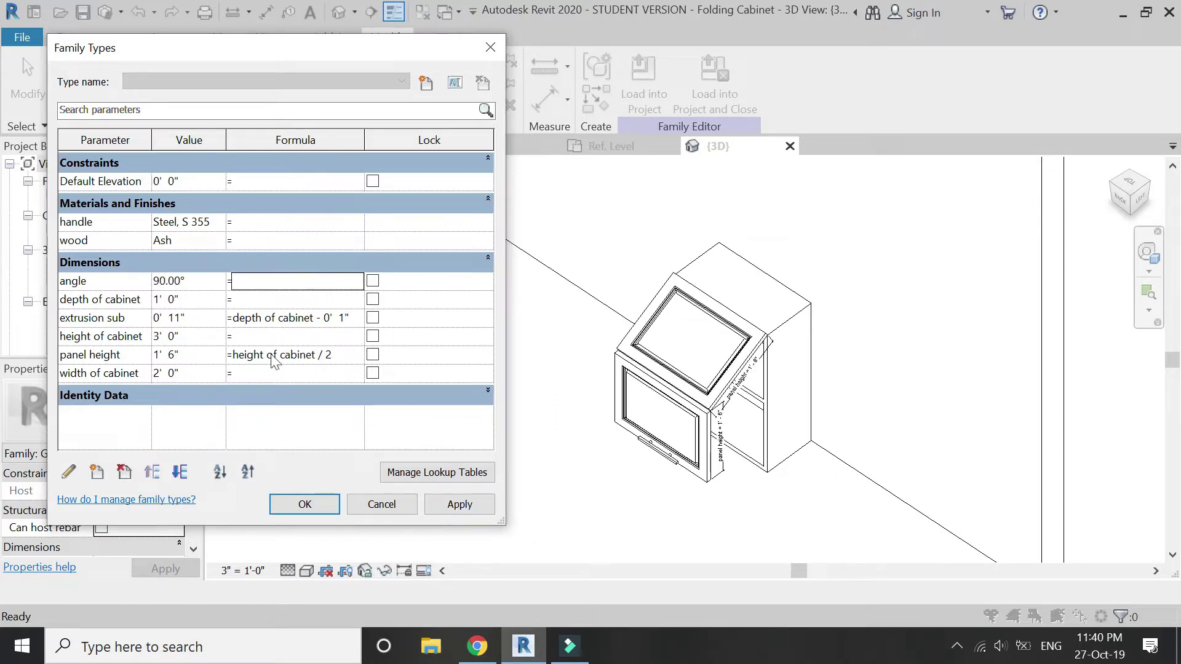
{"action": "left_click", "coordinate": [452, 510]}
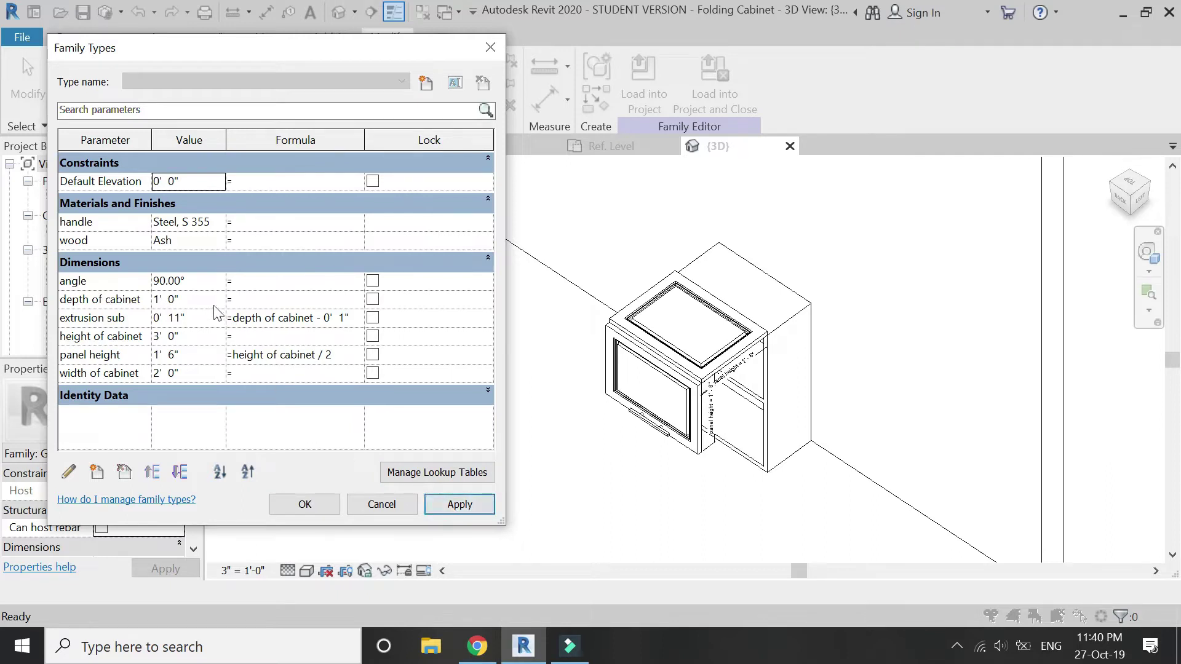
{"action": "left_click", "coordinate": [205, 283]}
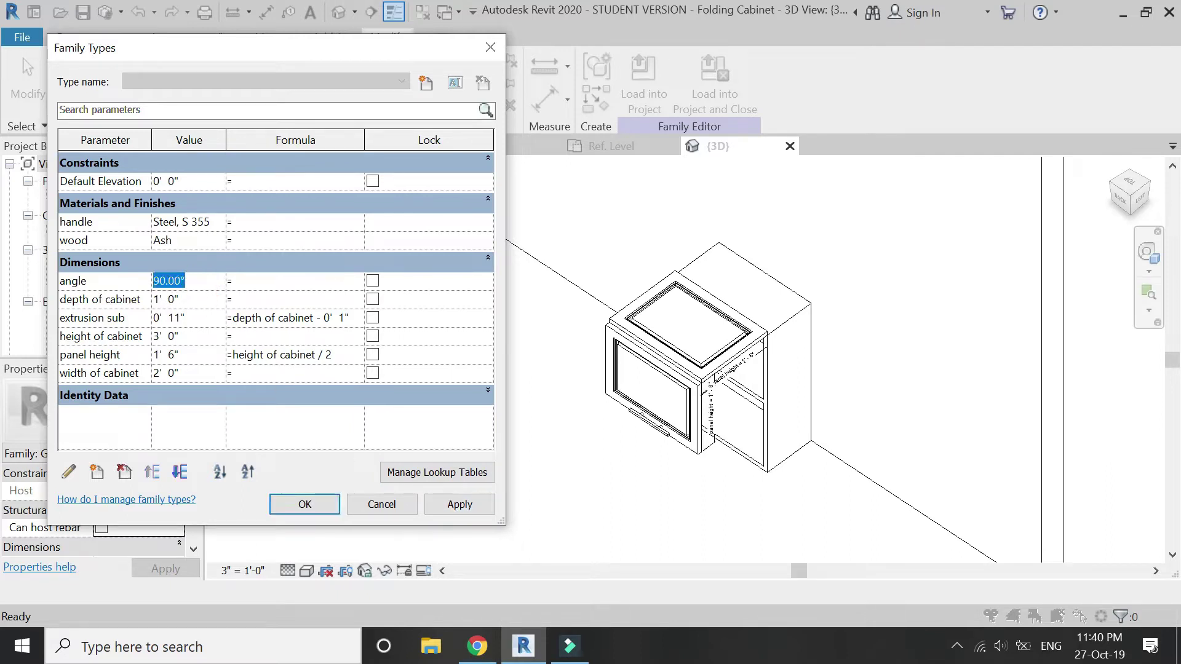
{"action": "left_click", "coordinate": [445, 508]}
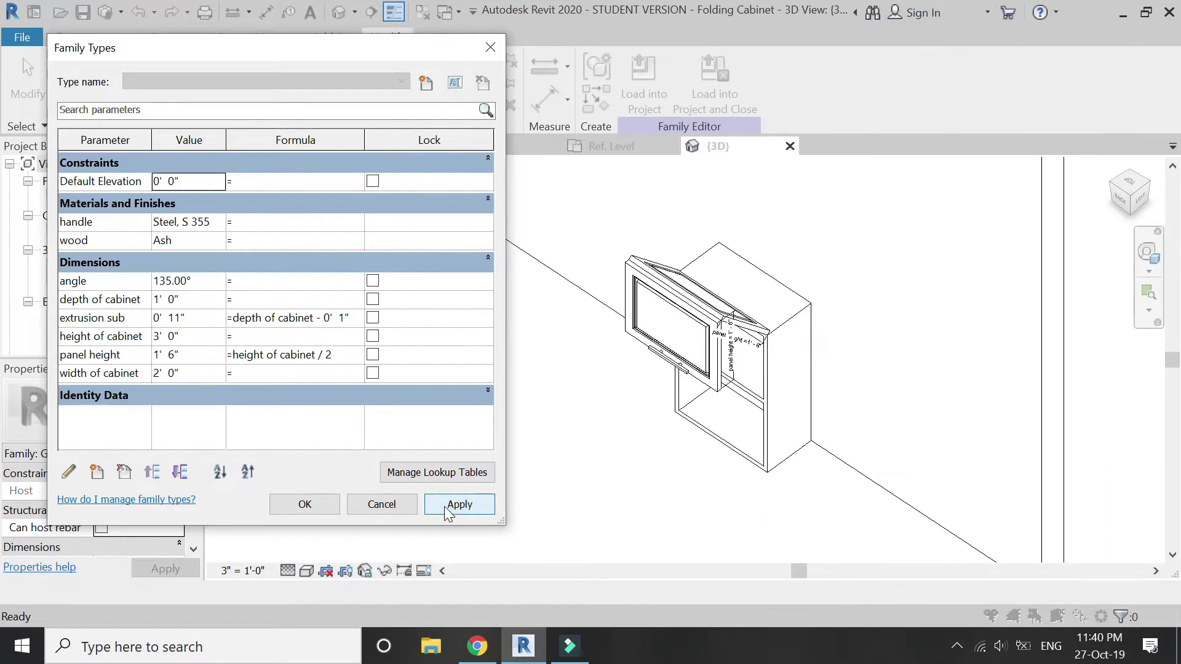
Enter and apply one more value for the cabinet door's angle parameter.
{"action": "left_click", "coordinate": [206, 281]}
{"action": "type", "text": "1"}
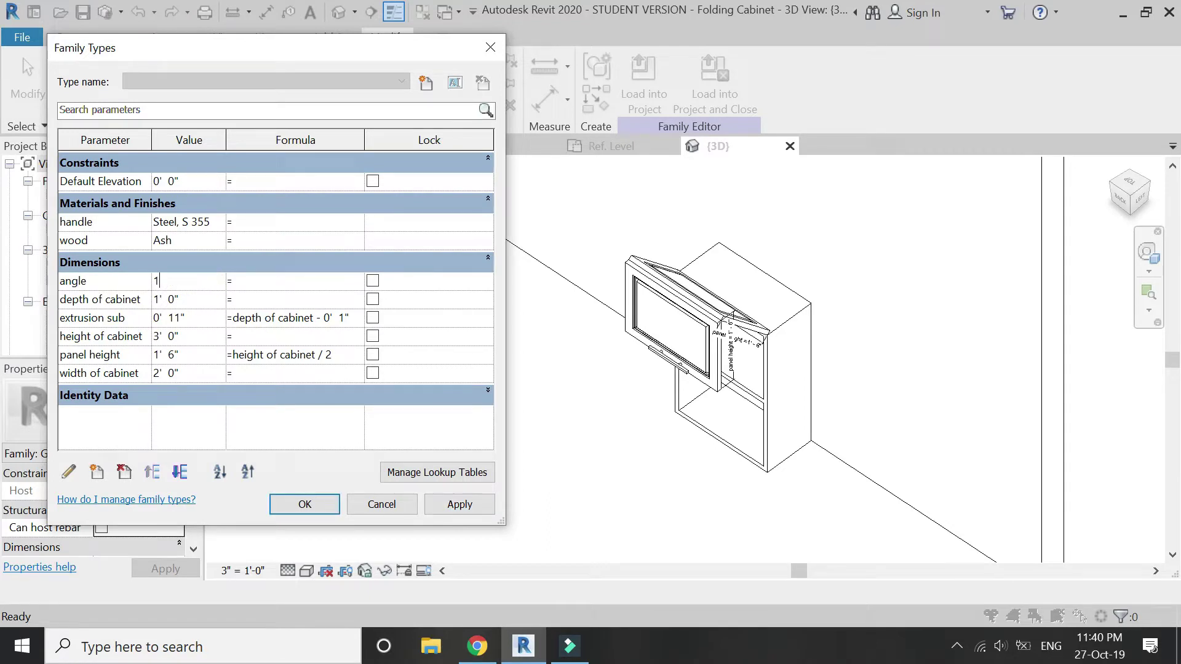
{"action": "left_click", "coordinate": [454, 513]}
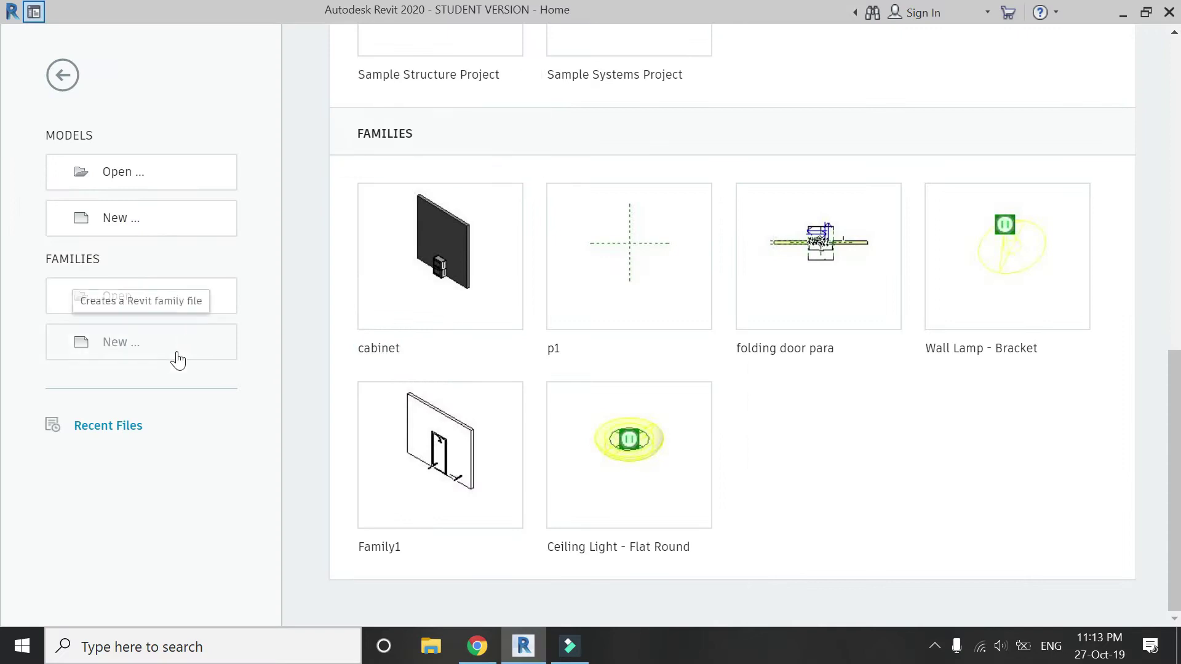
Create a new family from the Generic Model wall based template.
{"action": "left_click", "coordinate": [175, 353]}
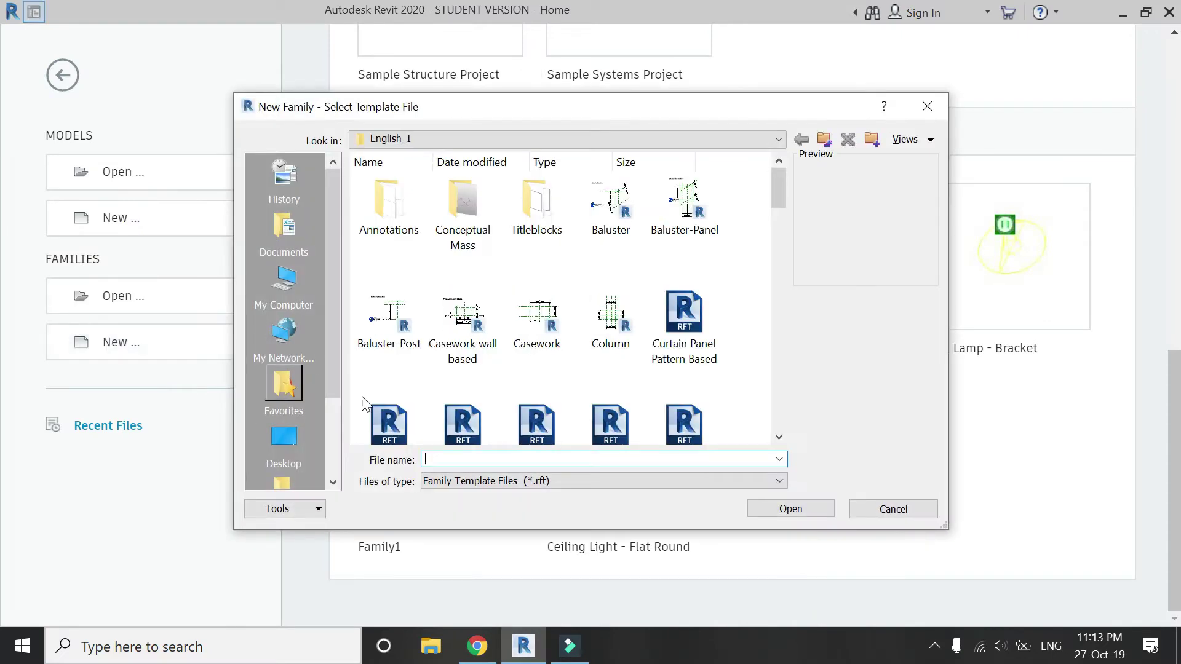
{"action": "left_click", "coordinate": [456, 332]}
{"action": "scroll", "coordinate": [457, 338], "scroll_direction": "down", "scroll_amount": 2}
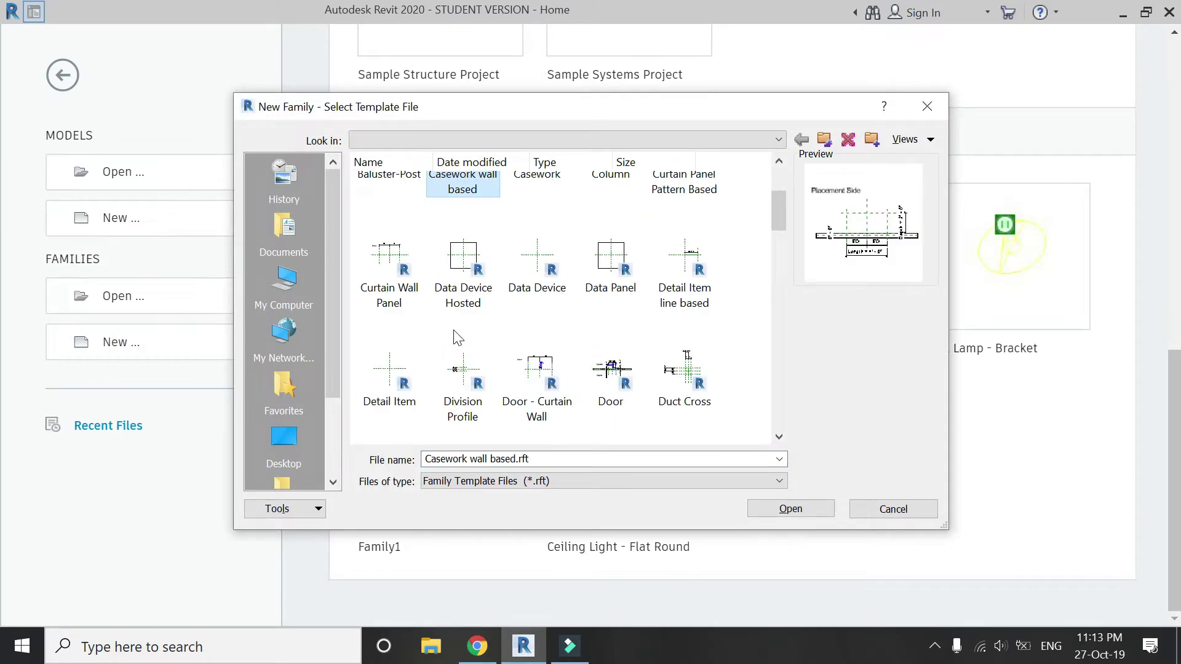
{"action": "scroll", "coordinate": [515, 323], "scroll_direction": "down", "scroll_amount": 2}
{"action": "scroll", "coordinate": [515, 321], "scroll_direction": "down", "scroll_amount": 3}
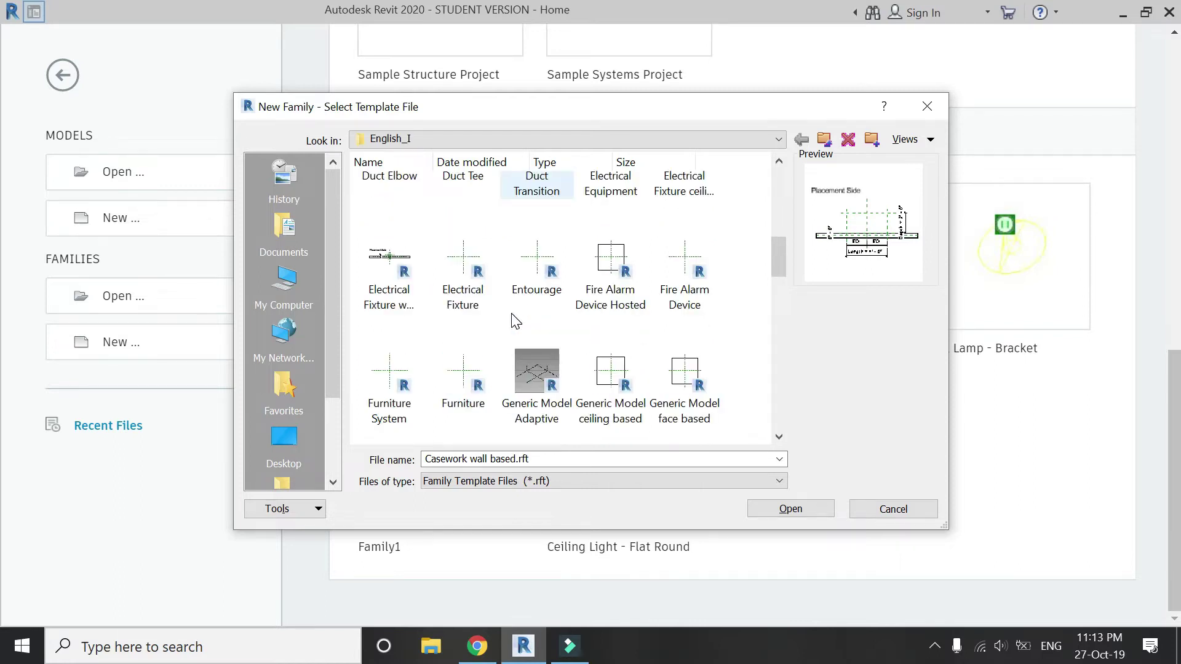
{"action": "scroll", "coordinate": [515, 320], "scroll_direction": "down", "scroll_amount": 3}
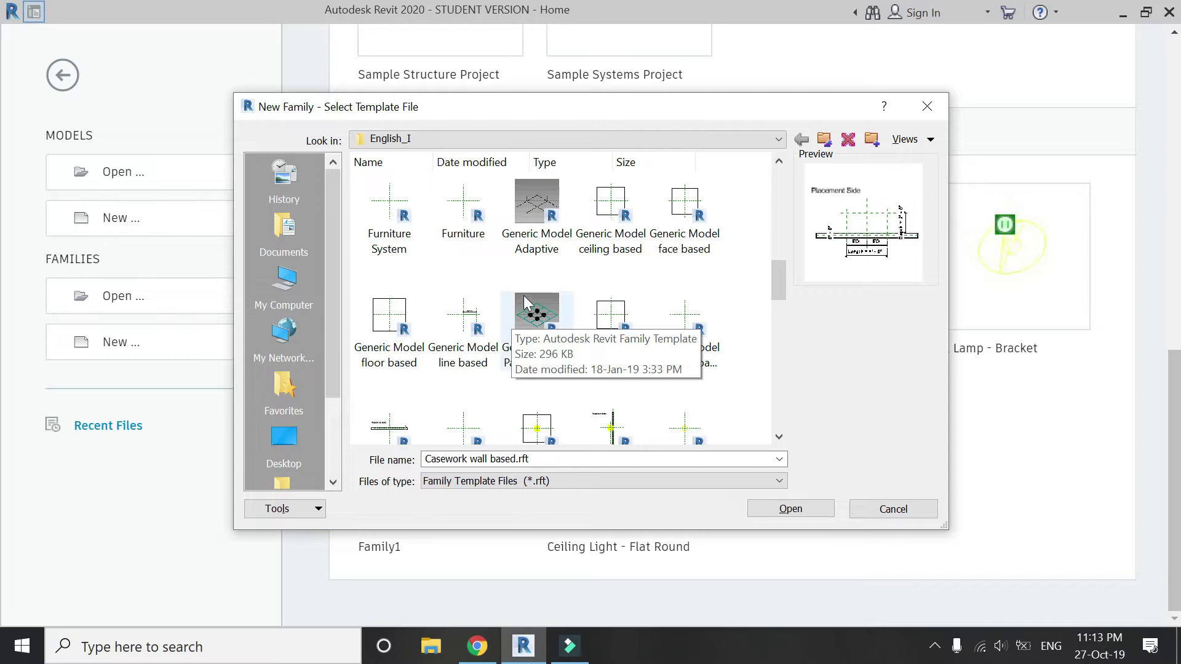
{"action": "scroll", "coordinate": [664, 409], "scroll_direction": "down", "scroll_amount": 3}
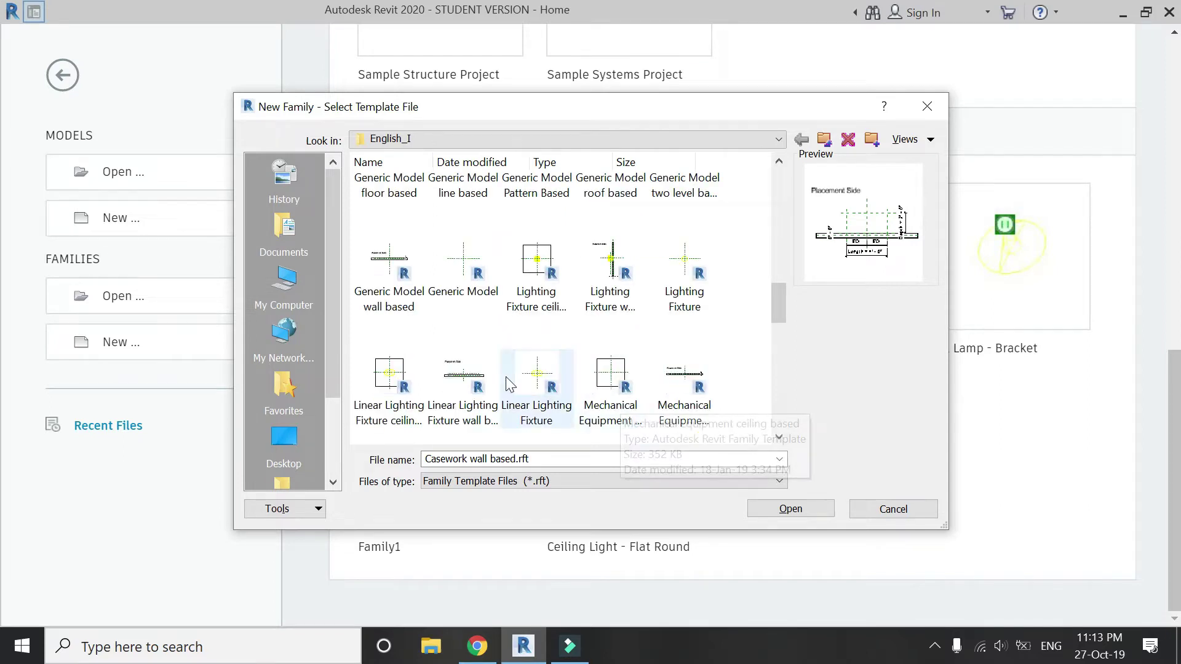
{"action": "left_click", "coordinate": [400, 303]}
{"action": "left_click", "coordinate": [770, 508]}
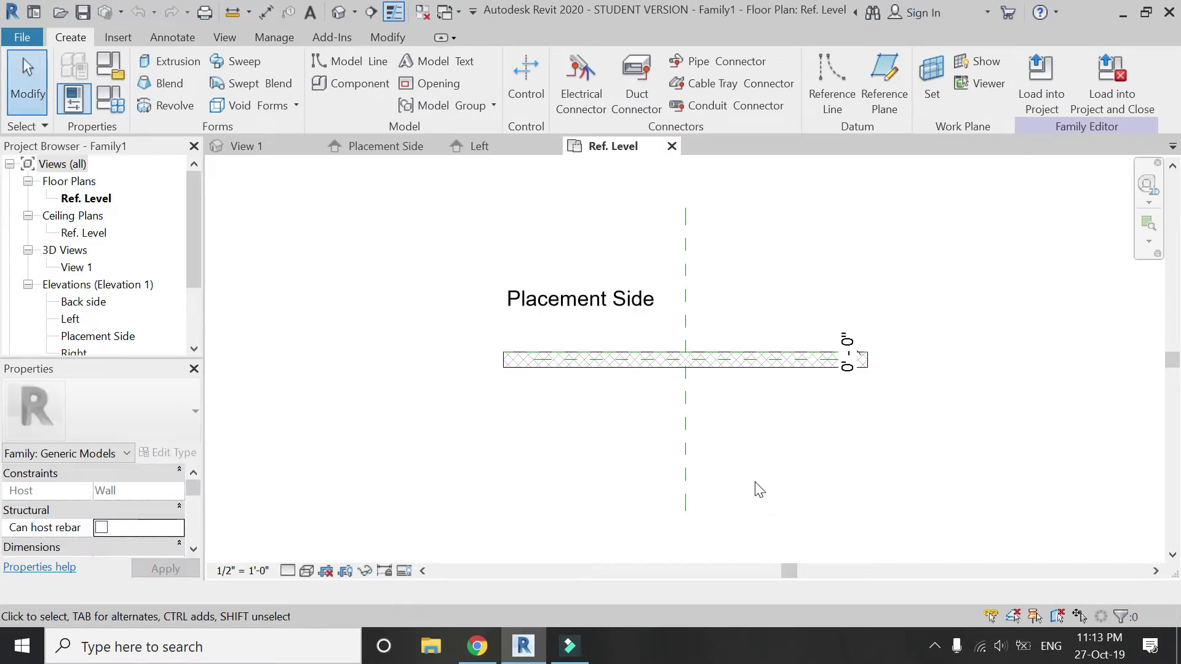
In the Placement Side elevation, draw two vertical reference planes, one about 2' to each side of the centre plane.
{"action": "left_click", "coordinate": [379, 149]}
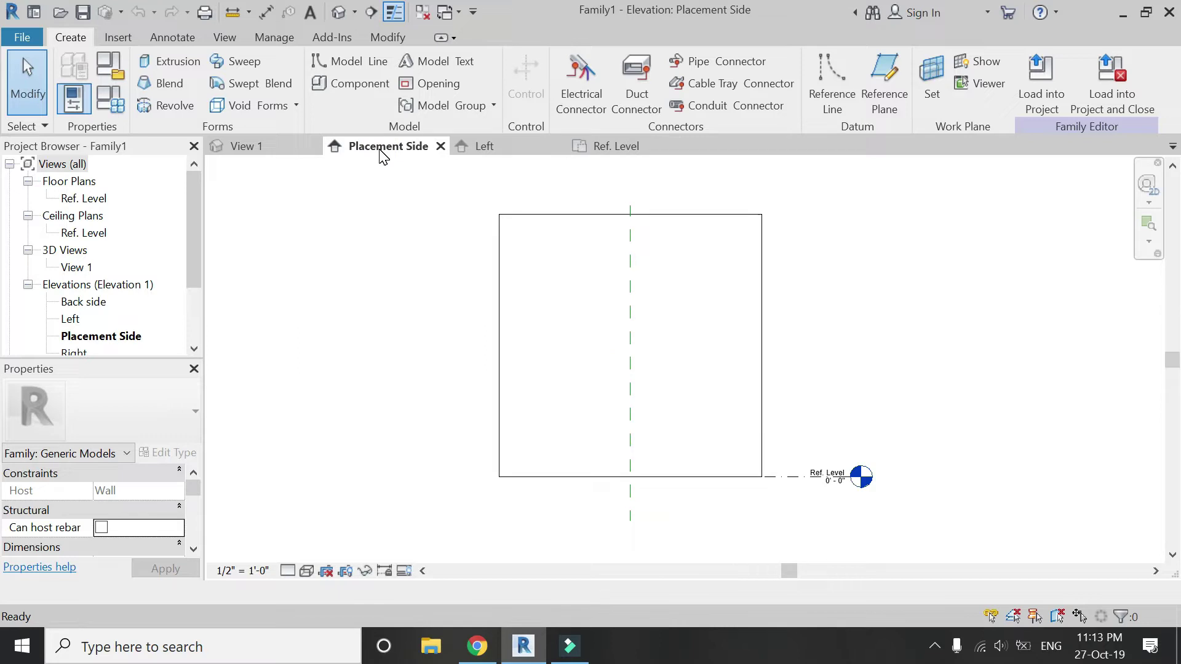
{"action": "scroll", "coordinate": [708, 467], "scroll_direction": "up", "scroll_amount": 2}
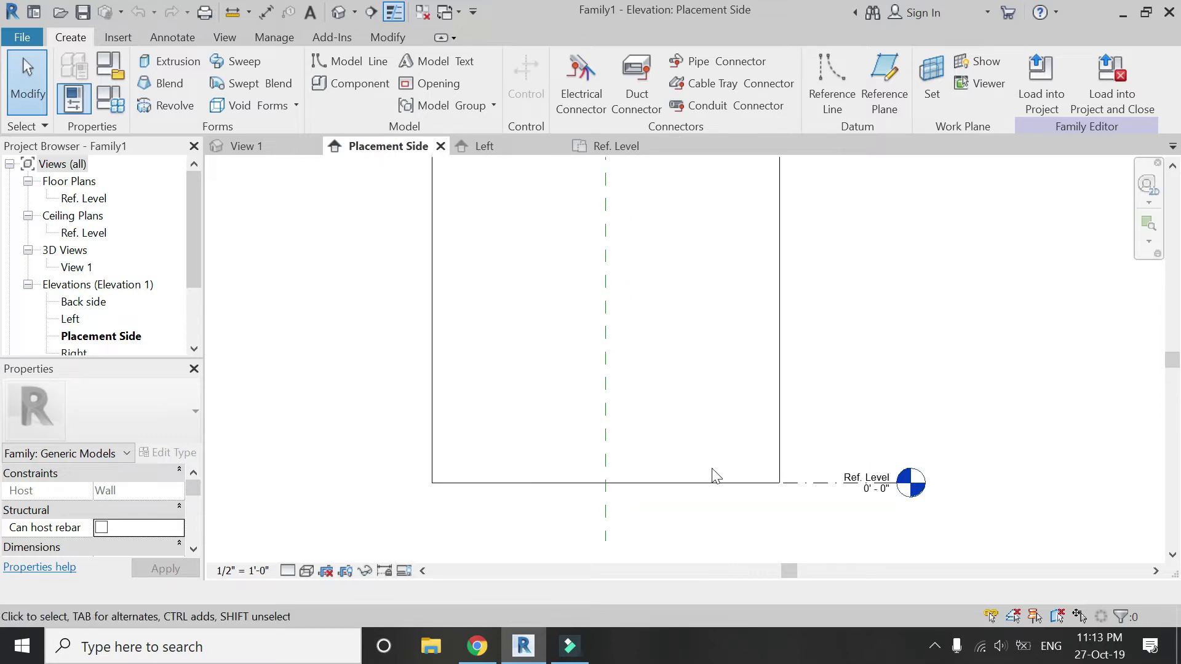
{"action": "left_click", "coordinate": [880, 108]}
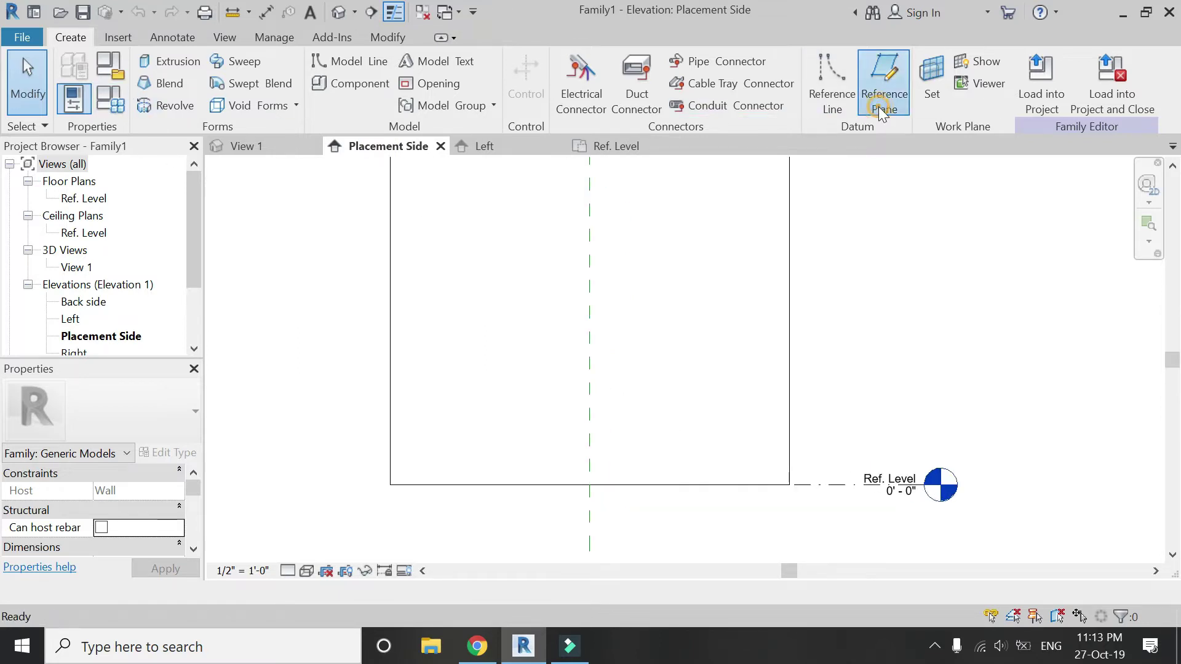
{"action": "left_click", "coordinate": [523, 514]}
{"action": "left_click", "coordinate": [523, 266]}
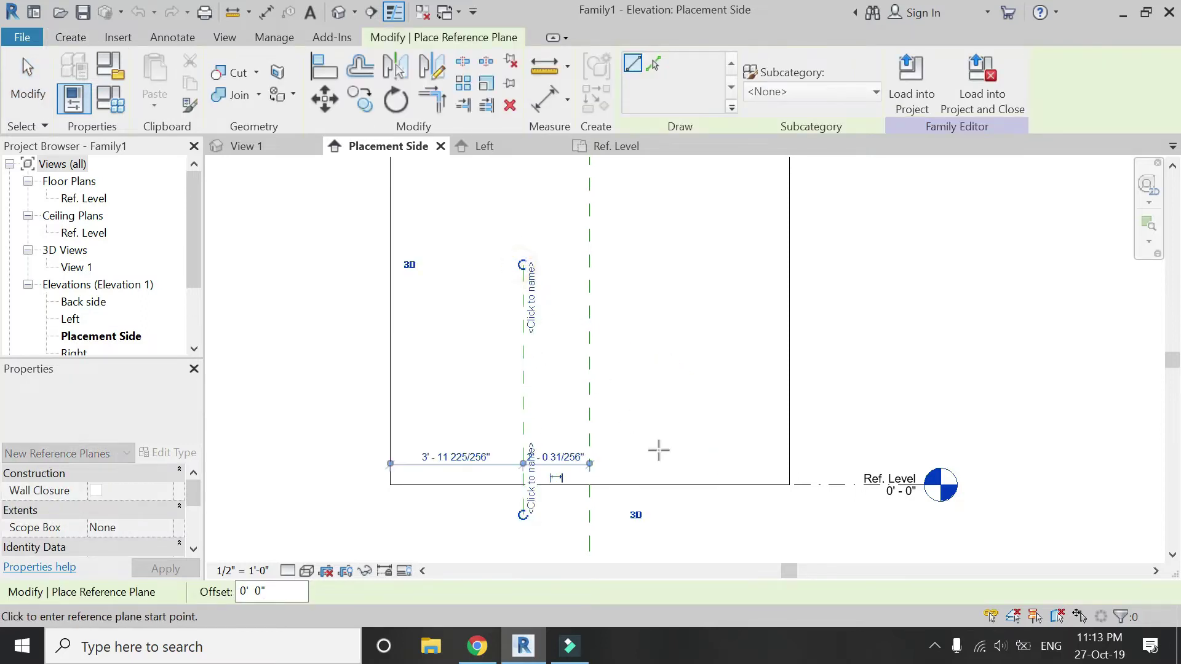
{"action": "left_click", "coordinate": [659, 514]}
{"action": "left_click", "coordinate": [659, 265]}
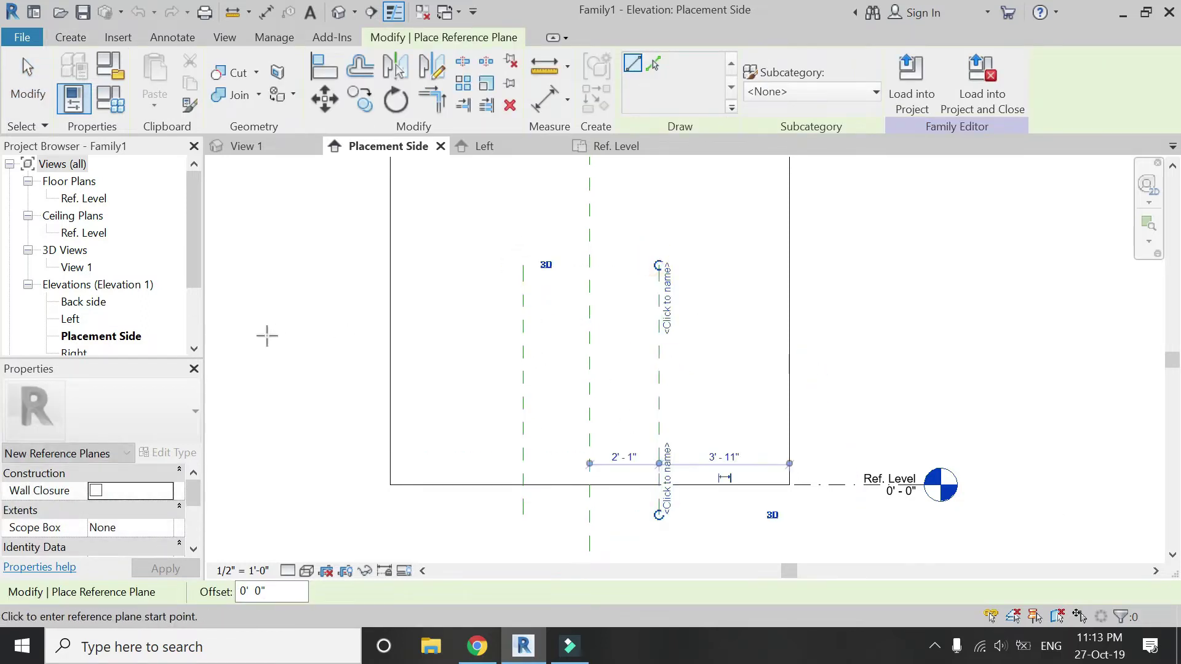
Draw a horizontal reference plane across the wall about 3' 2" above Ref. Level.
{"action": "left_click", "coordinate": [302, 378]}
{"action": "left_click", "coordinate": [858, 372]}
{"action": "key", "text": "Escape"}
{"action": "key", "text": "Escape"}
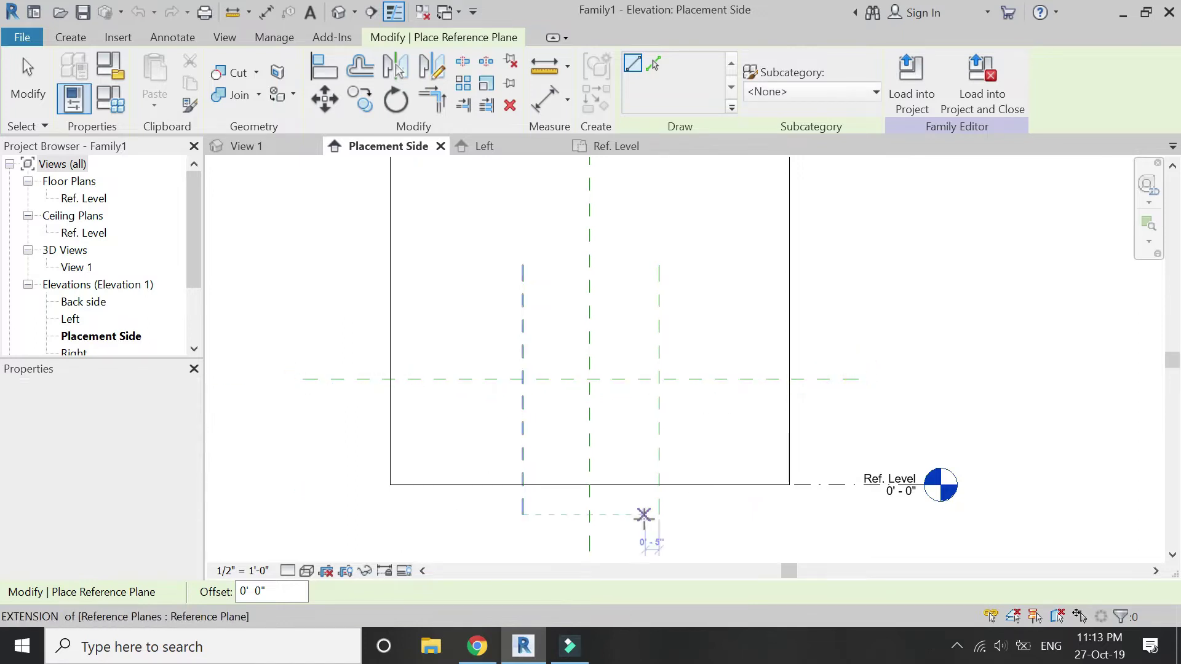
Add an aligned dimension between the horizontal reference plane and the wall's bottom edge.
{"action": "scroll", "coordinate": [637, 486], "scroll_direction": "up", "scroll_amount": 1}
{"action": "left_click", "coordinate": [545, 116]}
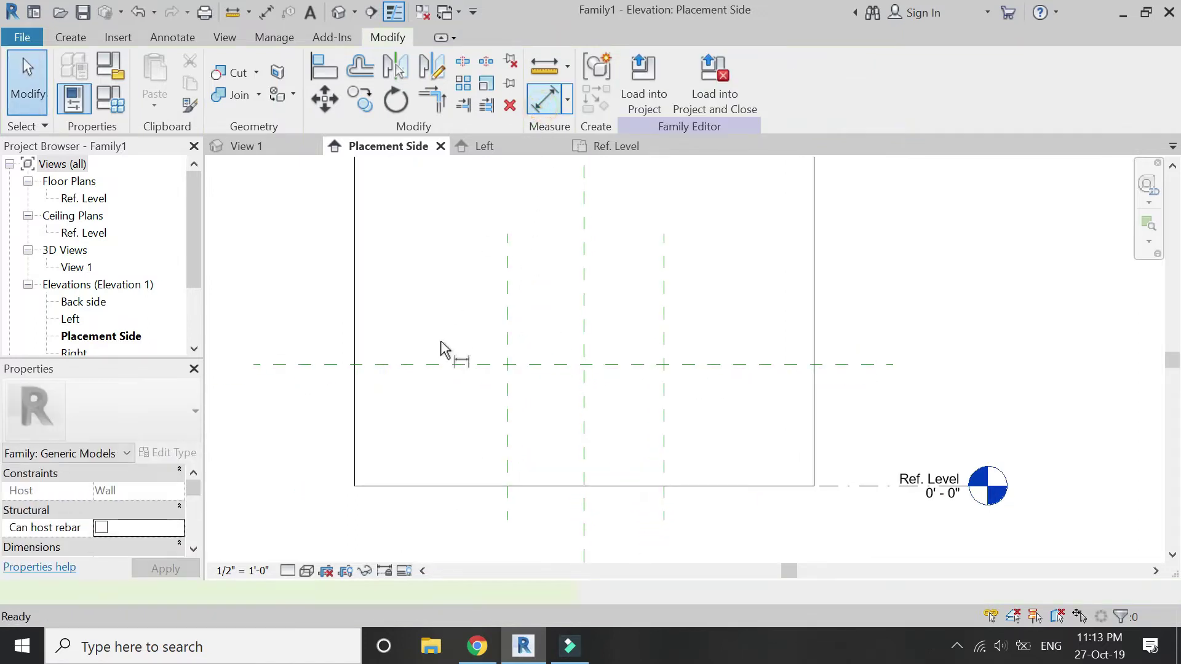
{"action": "left_click", "coordinate": [443, 365]}
{"action": "left_click", "coordinate": [470, 486]}
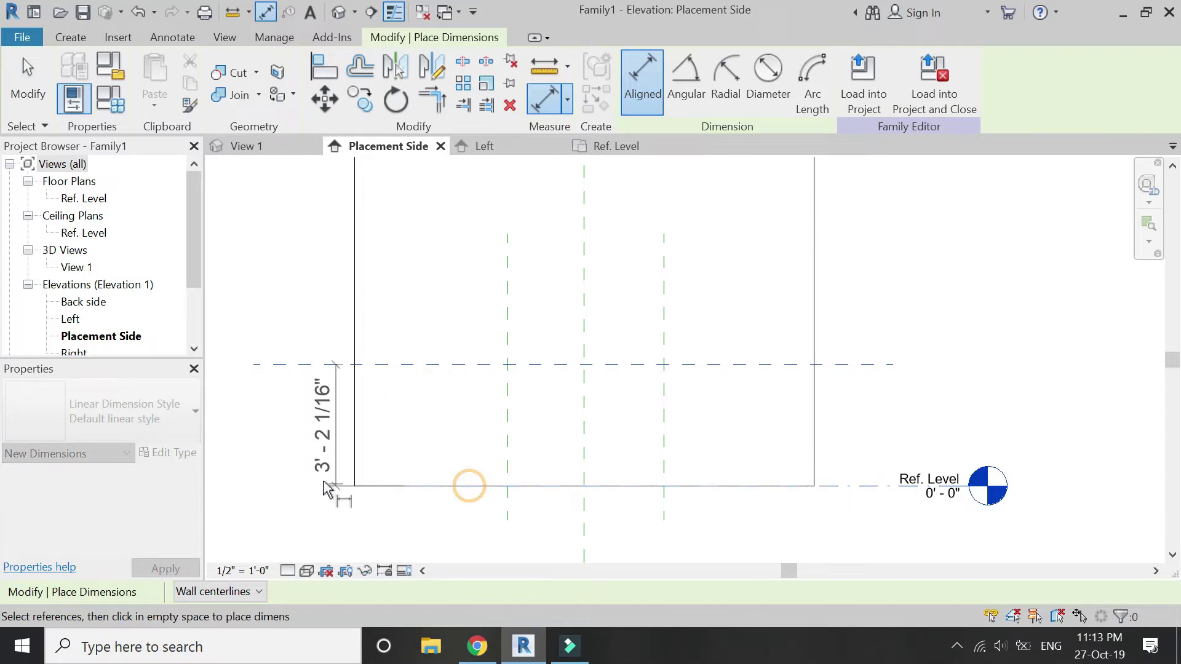
{"action": "left_click", "coordinate": [295, 482]}
Dimension the three vertical reference planes in one chain and constrain the two segments to be equal.
{"action": "left_click", "coordinate": [508, 411]}
{"action": "left_click", "coordinate": [584, 409]}
{"action": "left_click", "coordinate": [658, 414]}
{"action": "left_click", "coordinate": [651, 418]}
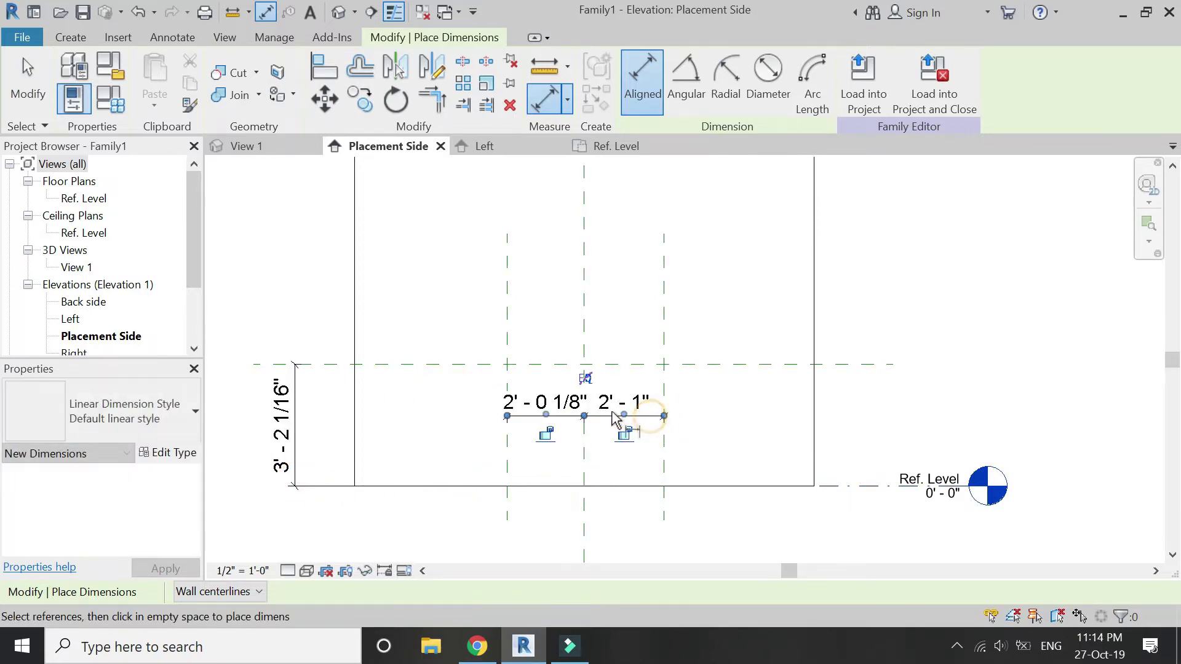
{"action": "left_click", "coordinate": [585, 378]}
Add an overall aligned dimension between the two outer vertical reference planes.
{"action": "left_click", "coordinate": [505, 321]}
{"action": "left_click", "coordinate": [664, 326]}
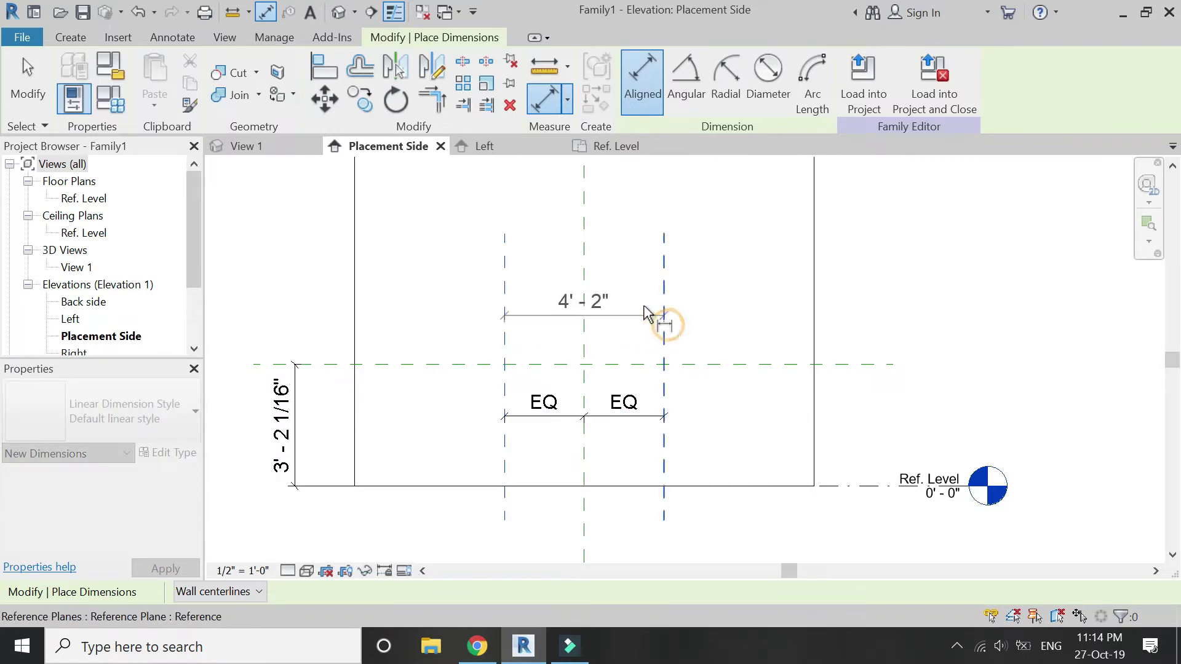
{"action": "left_click", "coordinate": [634, 301]}
{"action": "key", "text": "Escape"}
{"action": "key", "text": "Escape"}
Label the vertical dimension with a new type parameter named "height of cabinet".
{"action": "left_click", "coordinate": [297, 423]}
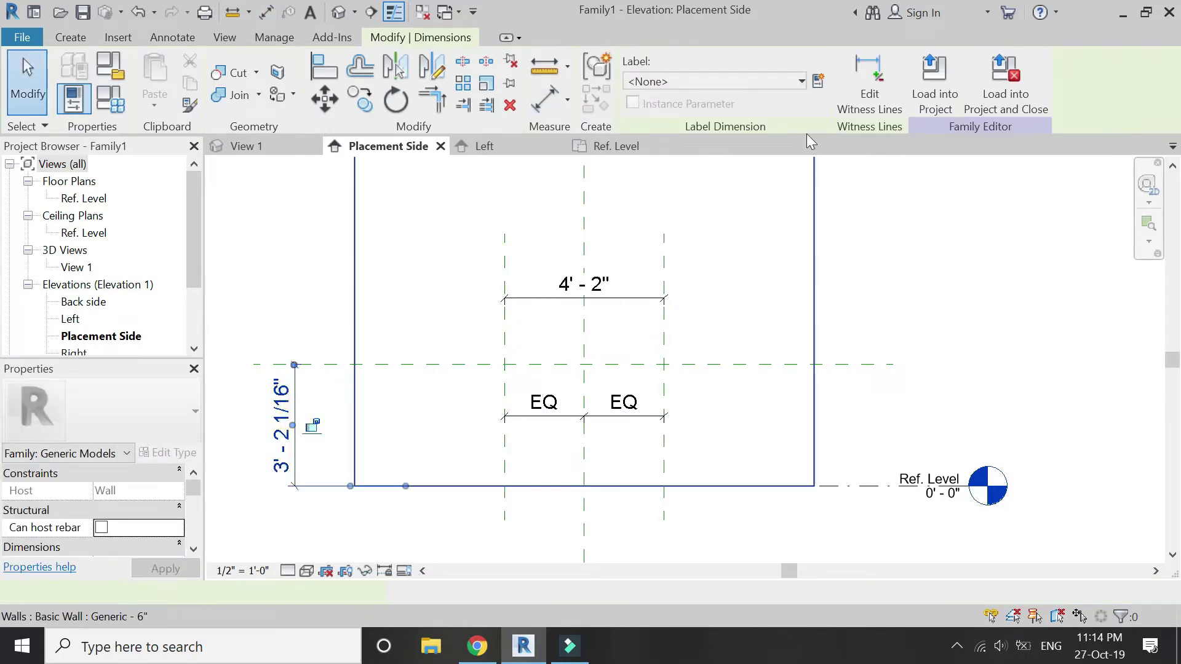
{"action": "left_click", "coordinate": [818, 81]}
{"action": "type", "text": "height of cabinet"}
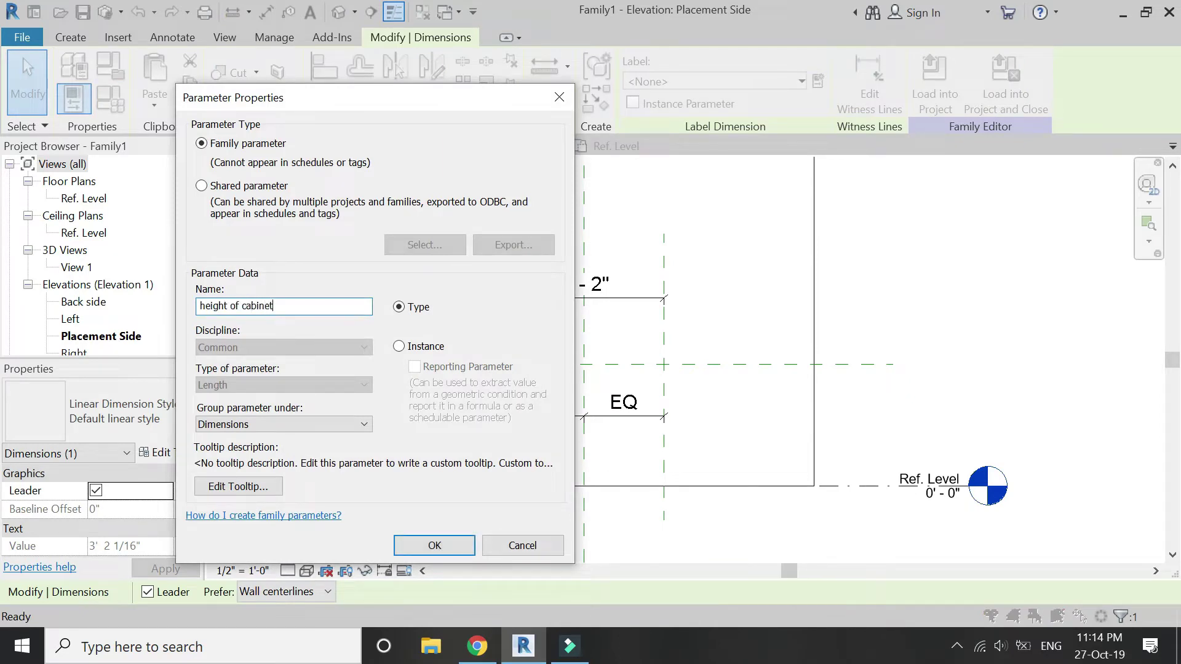
{"action": "key", "text": "Return"}
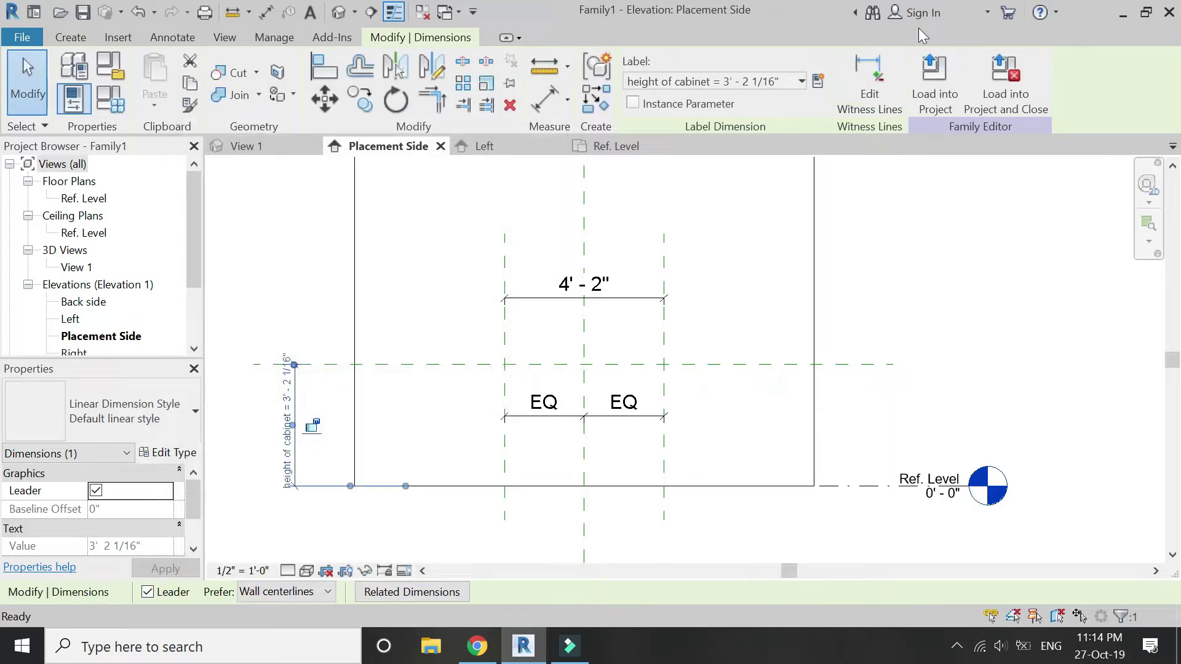
{"action": "key", "text": "Escape"}
Label the overall horizontal dimension with a new type parameter named "width of cabinet".
{"action": "left_click", "coordinate": [627, 298]}
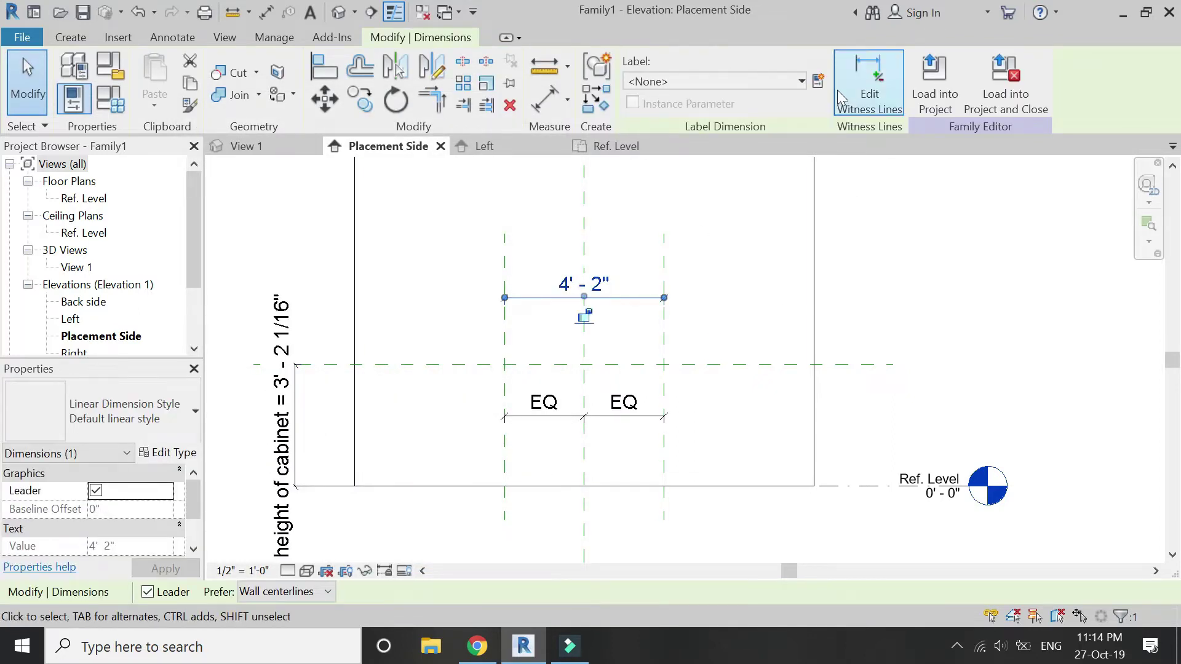
{"action": "left_click", "coordinate": [819, 81]}
{"action": "type", "text": "width of ca"}
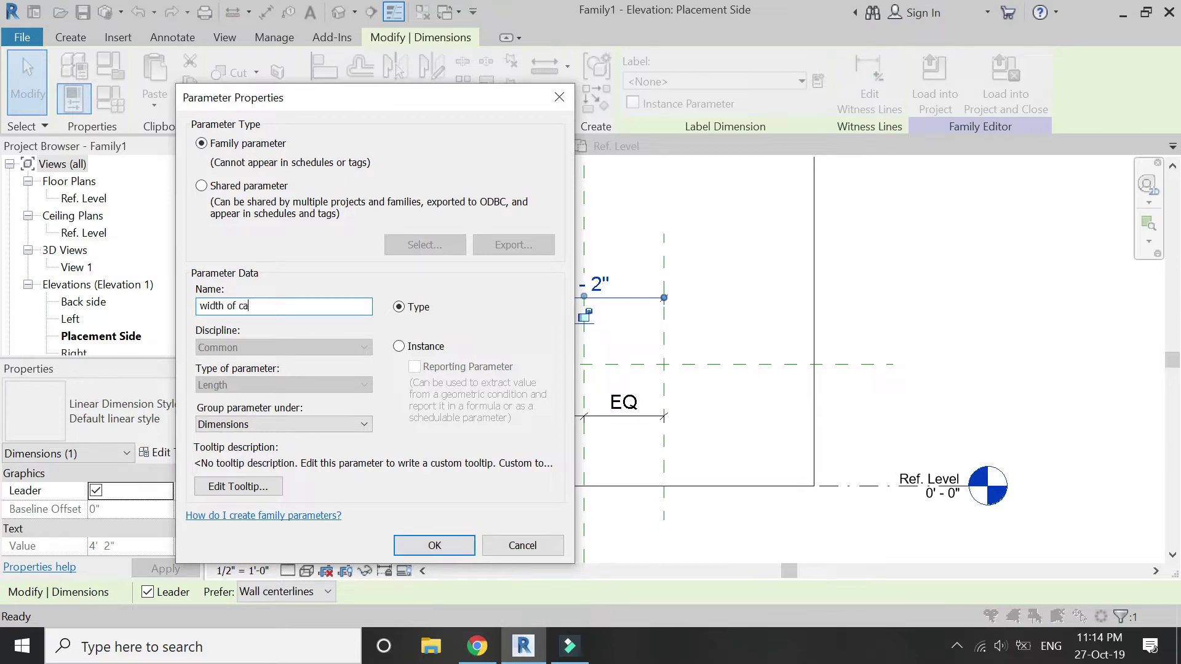
{"action": "type", "text": "binet"}
{"action": "key", "text": "Return"}
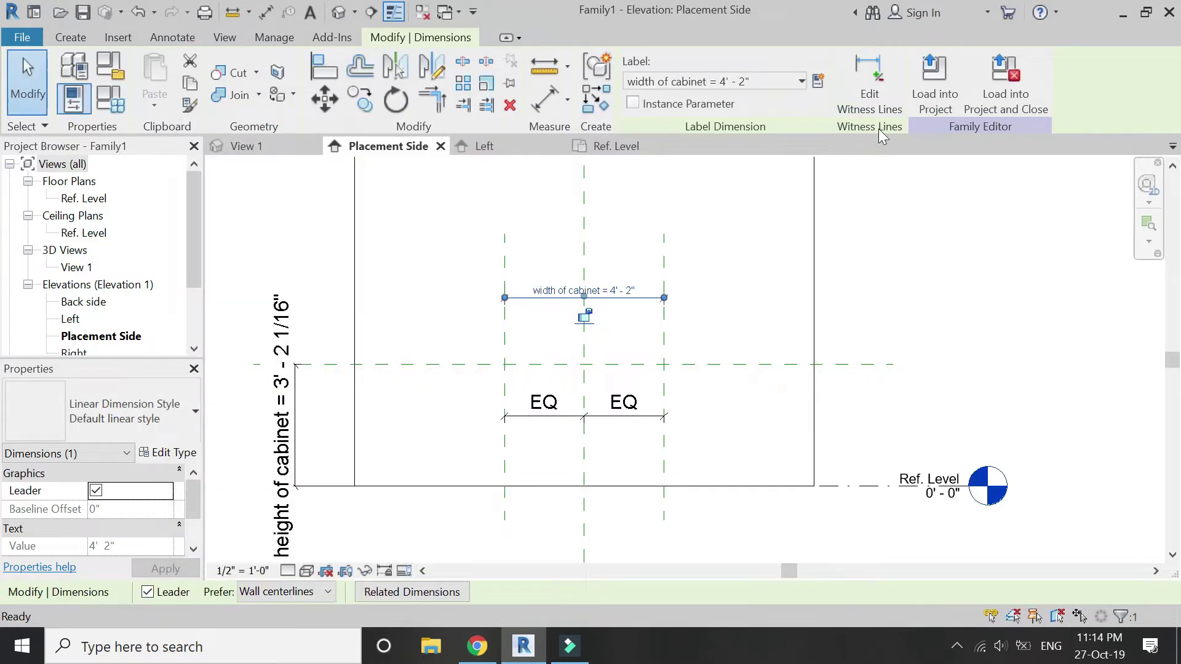
{"action": "left_click", "coordinate": [561, 179]}
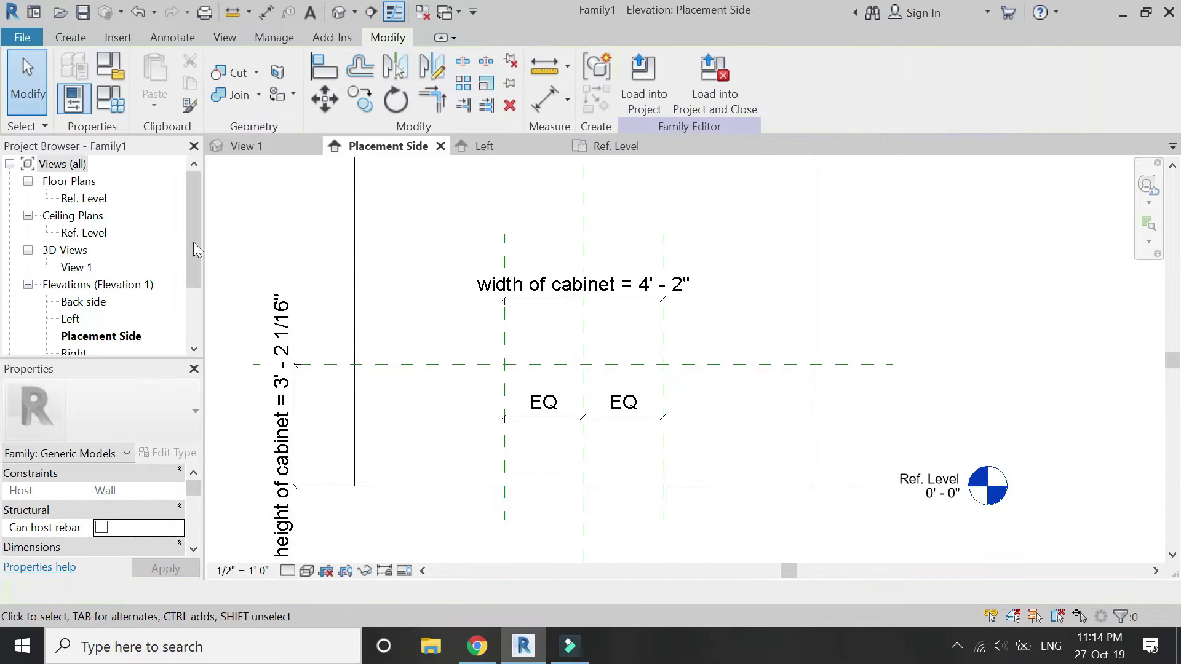
Set the family parameters height of cabinet to 3' and width of cabinet to 2', and apply them to the model.
{"action": "left_click", "coordinate": [114, 106]}
{"action": "left_click", "coordinate": [283, 234]}
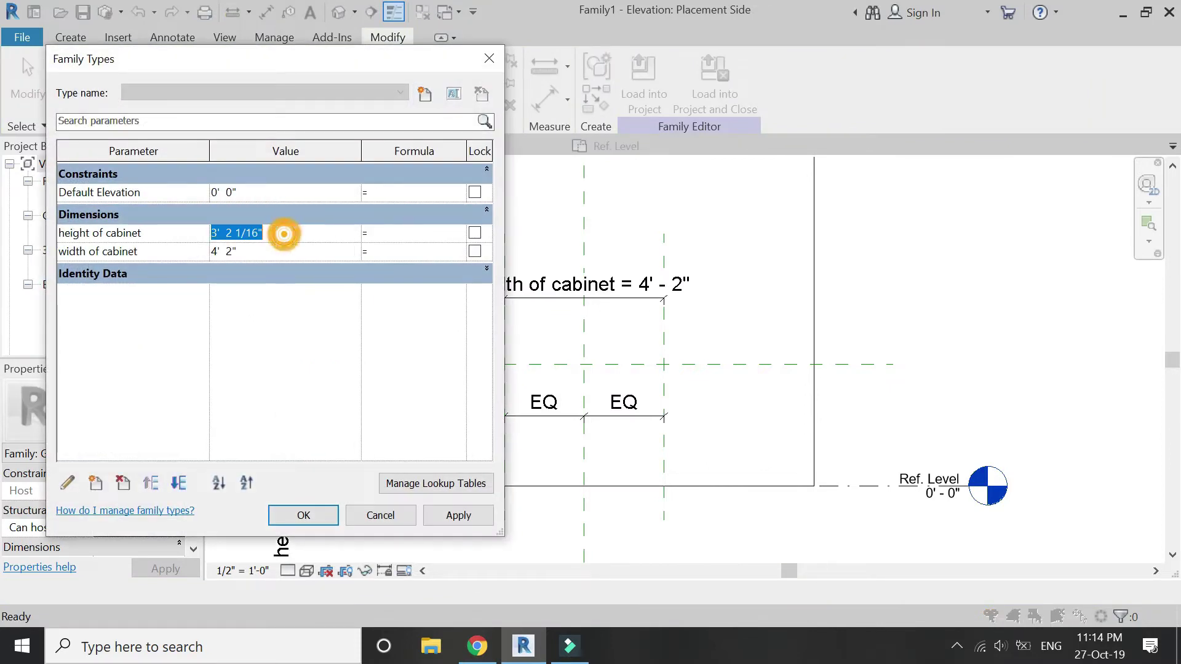
{"action": "type", "text": "3'  0"}
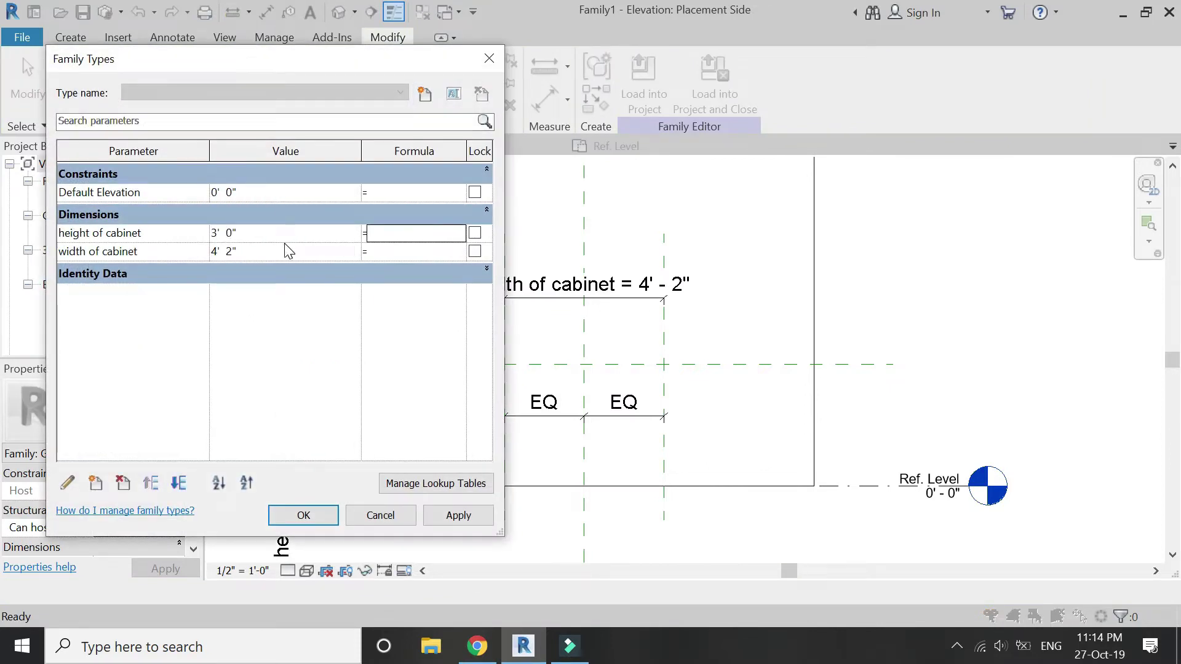
{"action": "left_click", "coordinate": [282, 249]}
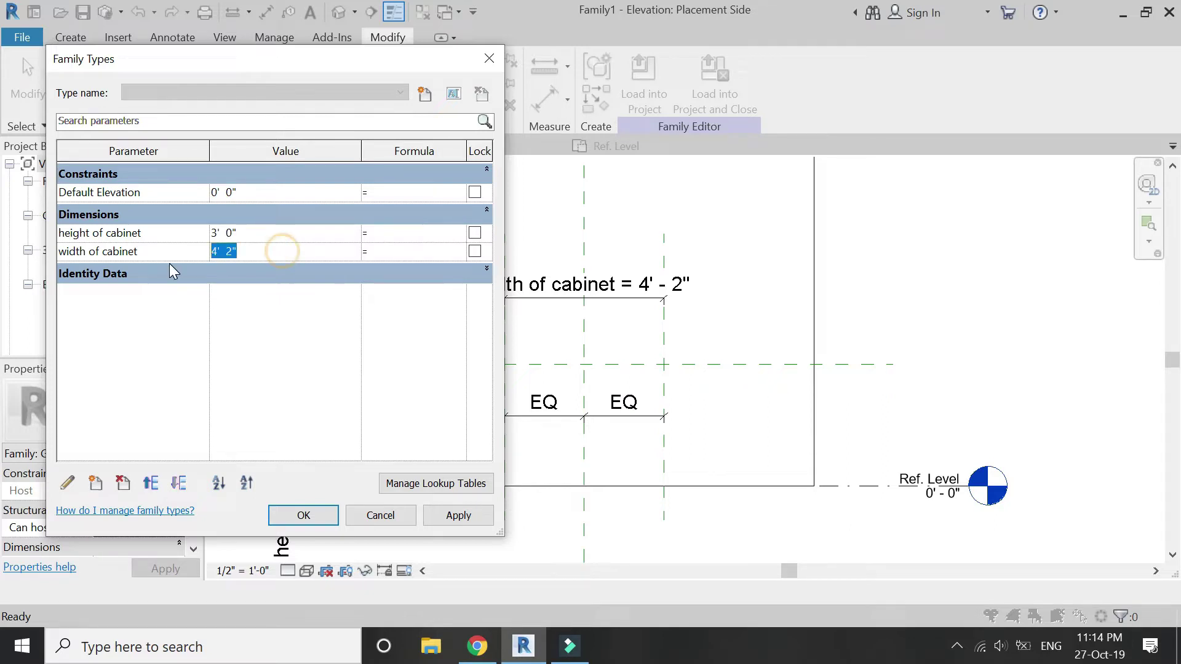
{"action": "type", "text": "2'"}
{"action": "key", "text": "Tab"}
{"action": "left_click", "coordinate": [456, 515]}
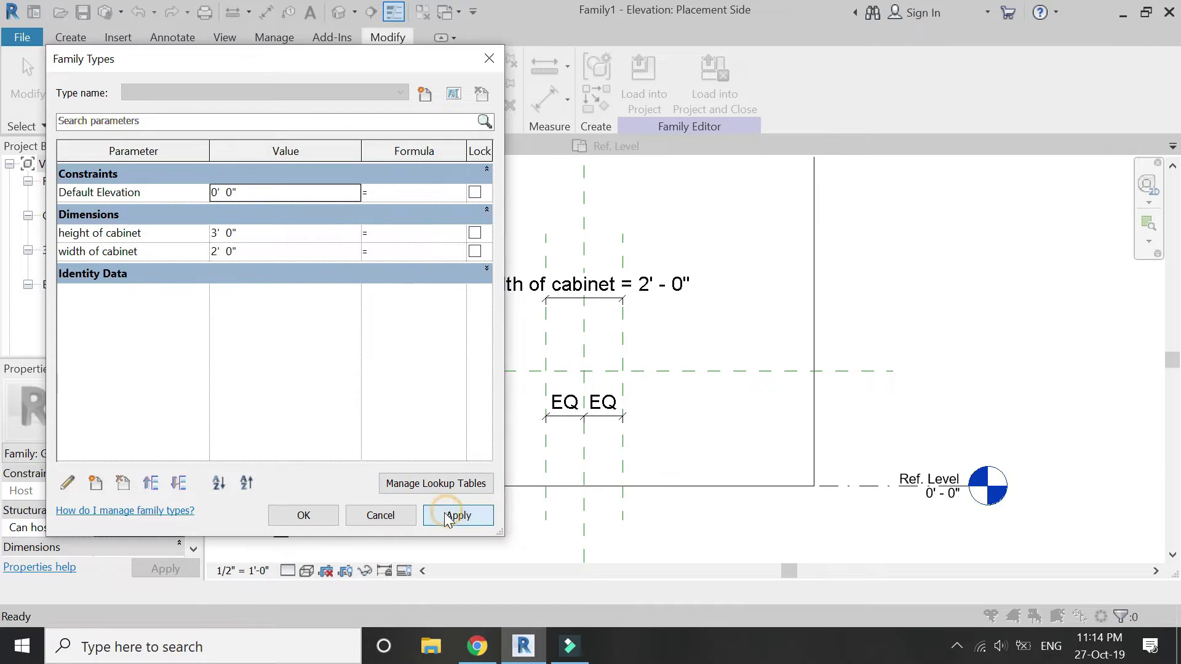
{"action": "left_click", "coordinate": [317, 515]}
Set the scale of the Placement Side elevation to 6" = 1'-0".
{"action": "scroll", "coordinate": [603, 459], "scroll_direction": "up", "scroll_amount": 2}
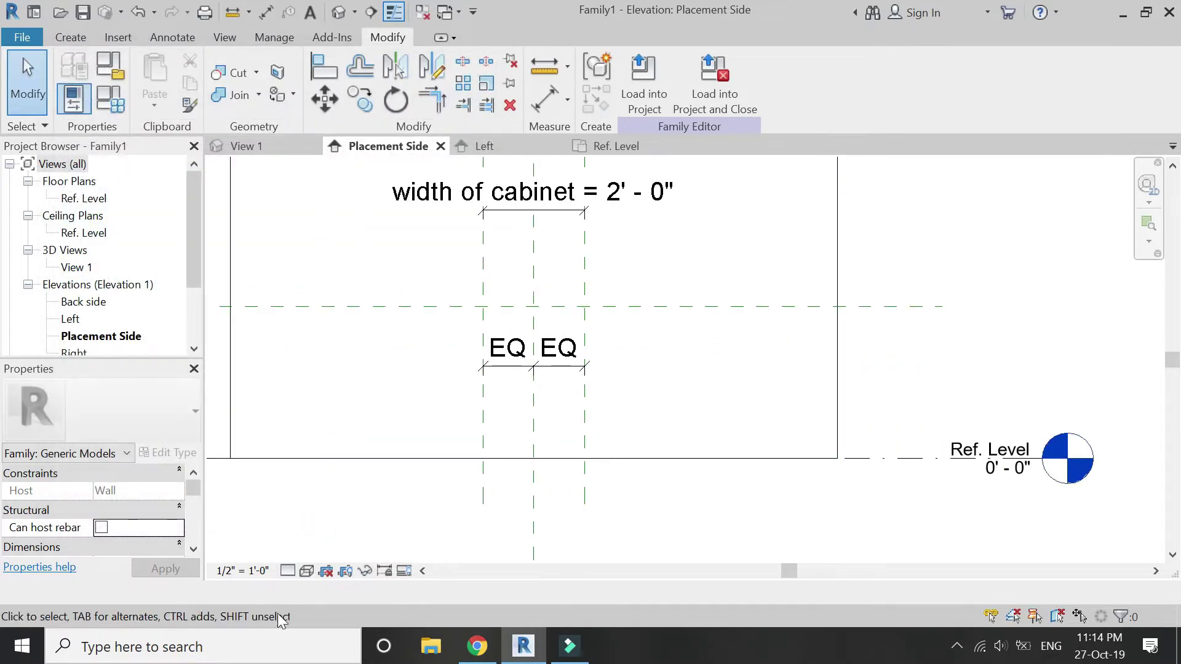
{"action": "left_click", "coordinate": [248, 570]}
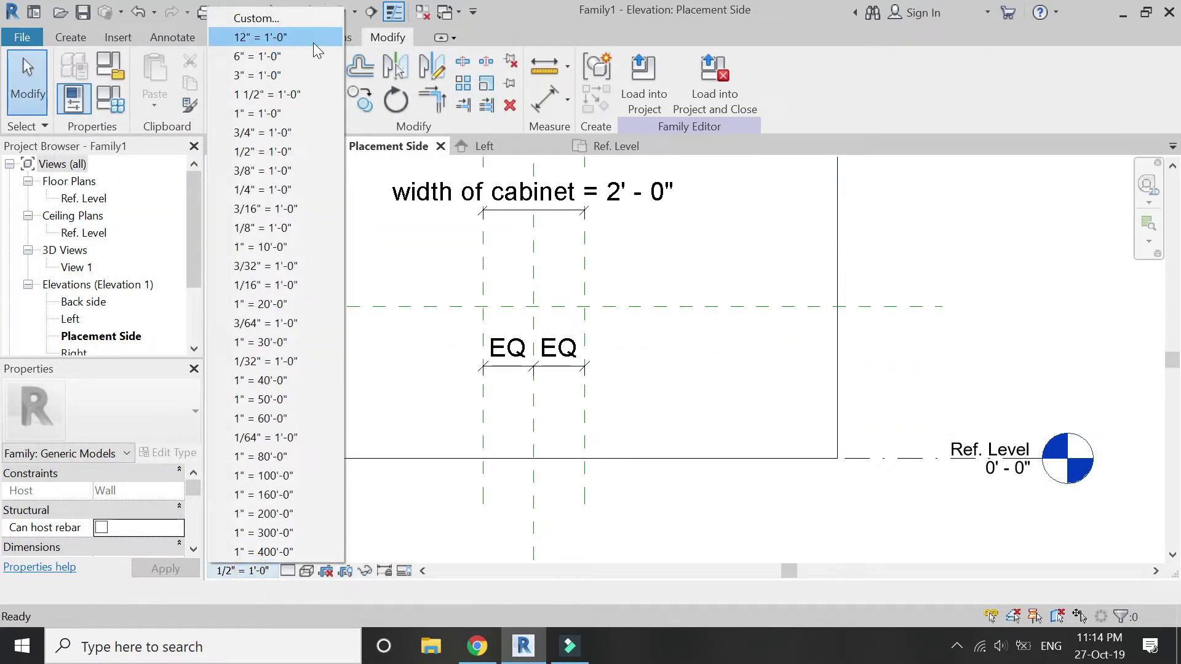
{"action": "left_click", "coordinate": [307, 59]}
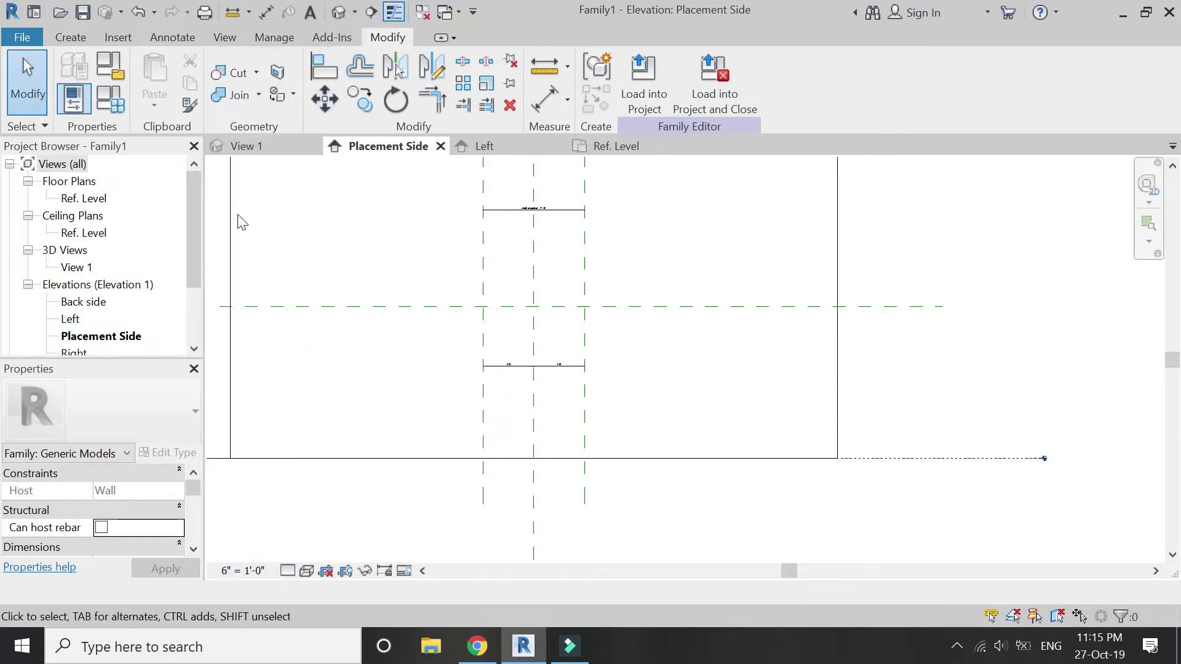
Start an extrusion and pick the face of the host wall as its work plane.
{"action": "left_click", "coordinate": [72, 38]}
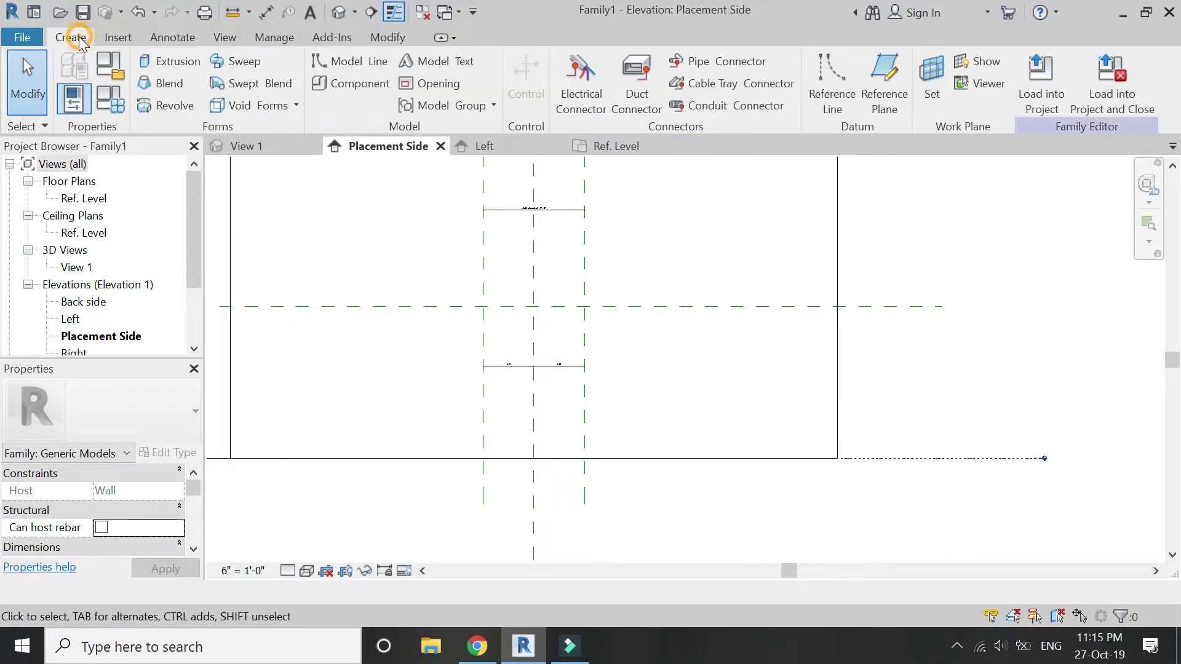
{"action": "left_click", "coordinate": [148, 61]}
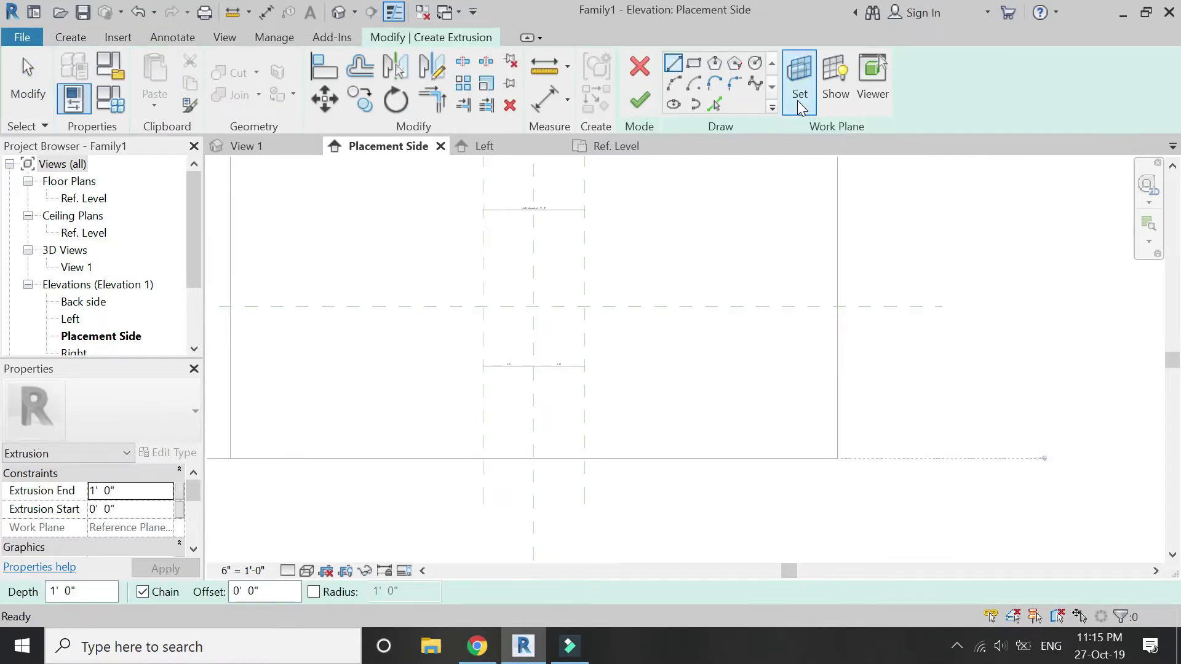
{"action": "left_click", "coordinate": [798, 101]}
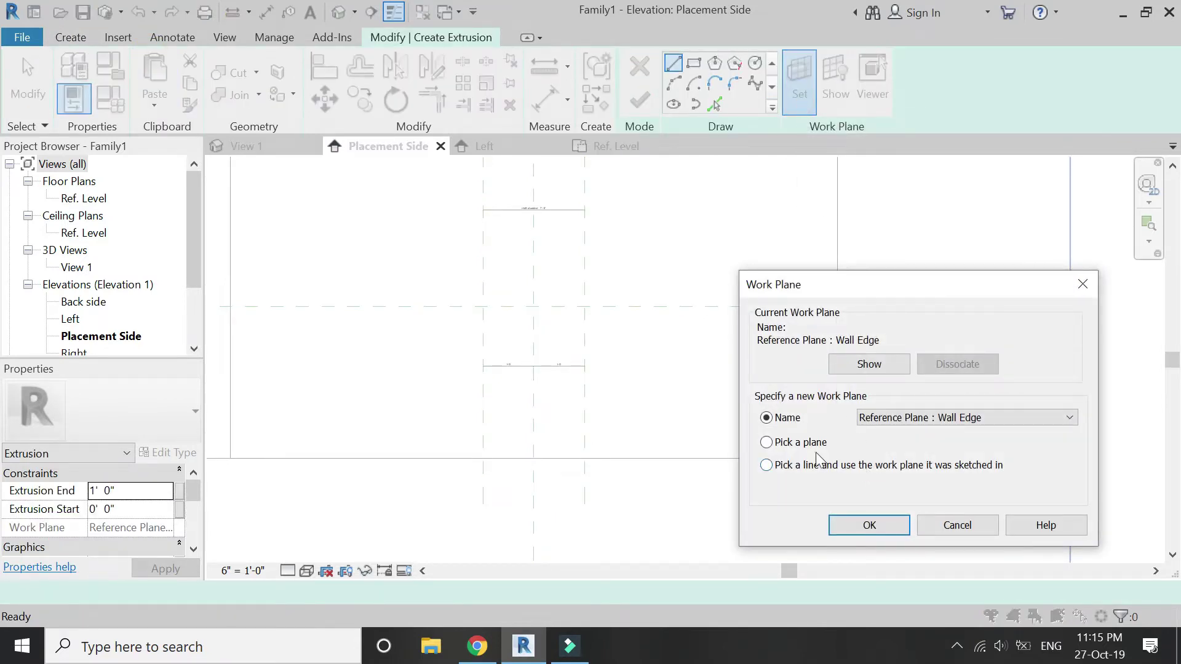
{"action": "left_click", "coordinate": [868, 527]}
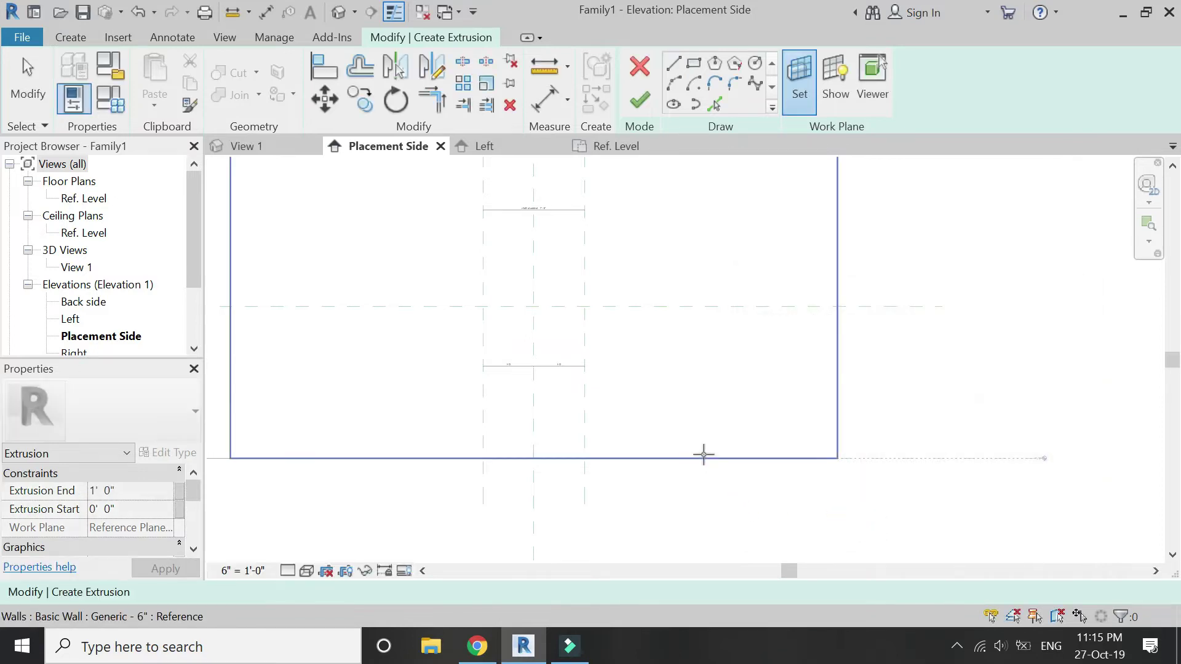
{"action": "scroll", "coordinate": [704, 457], "scroll_direction": "down", "scroll_amount": 2}
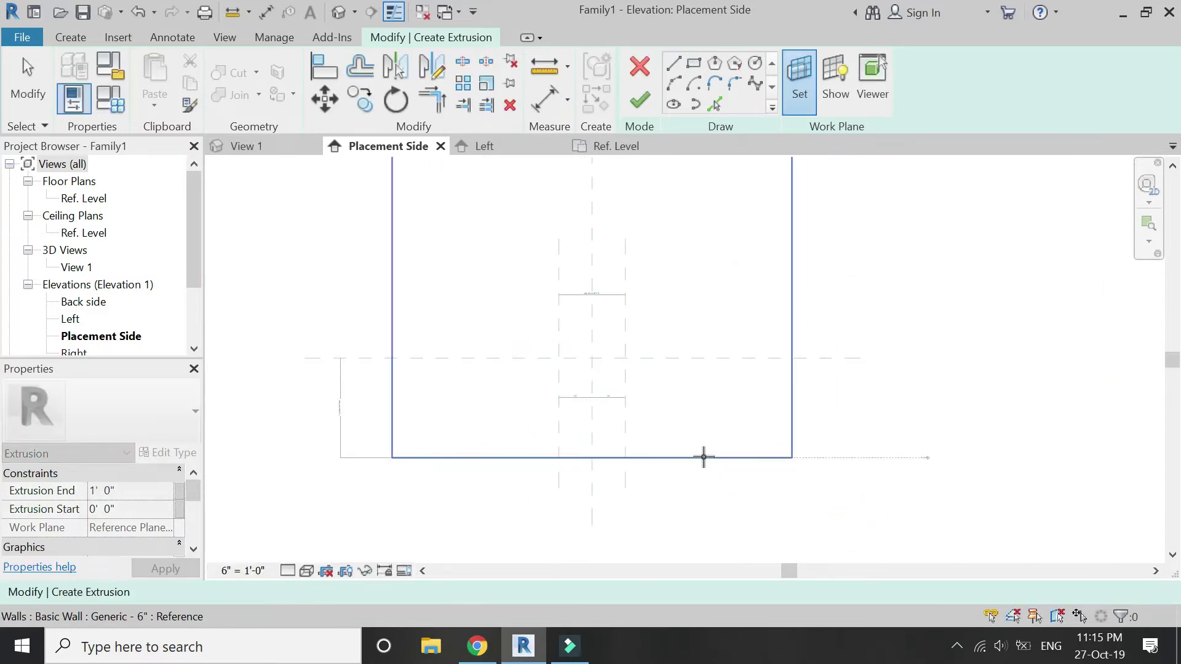
{"action": "left_click", "coordinate": [704, 457]}
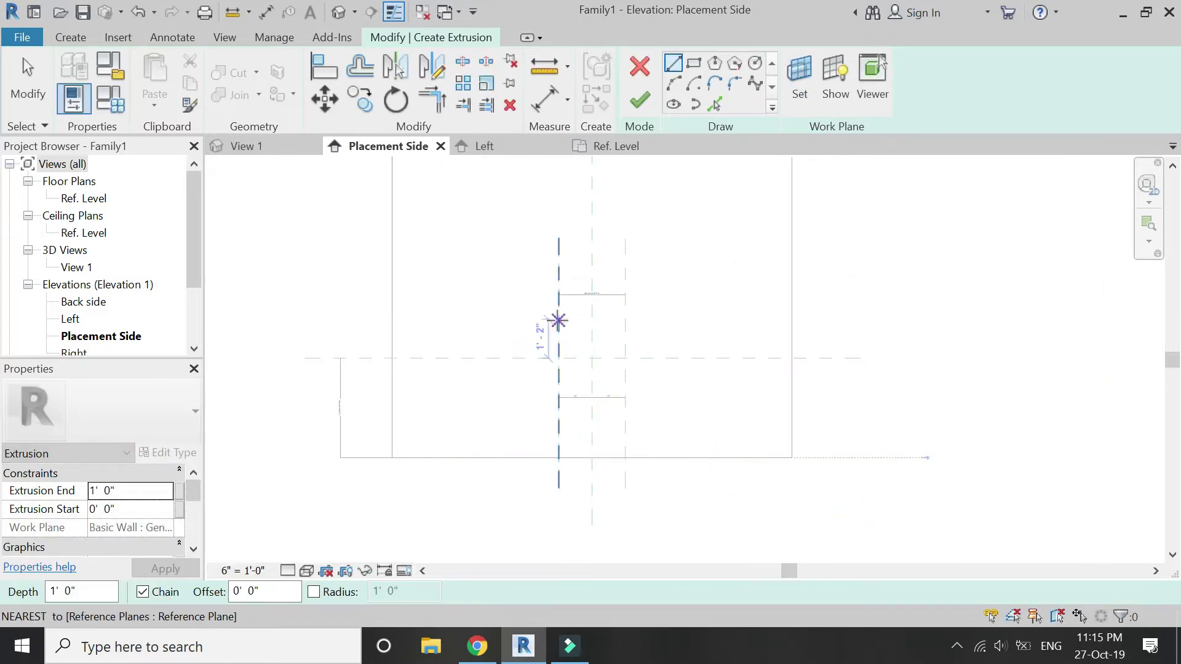
Sketch a rectangle bounded by the outer vertical reference planes, the horizontal reference plane and the Ref. Level.
{"action": "left_click", "coordinate": [692, 64]}
{"action": "scroll", "coordinate": [572, 338], "scroll_direction": "up", "scroll_amount": 2}
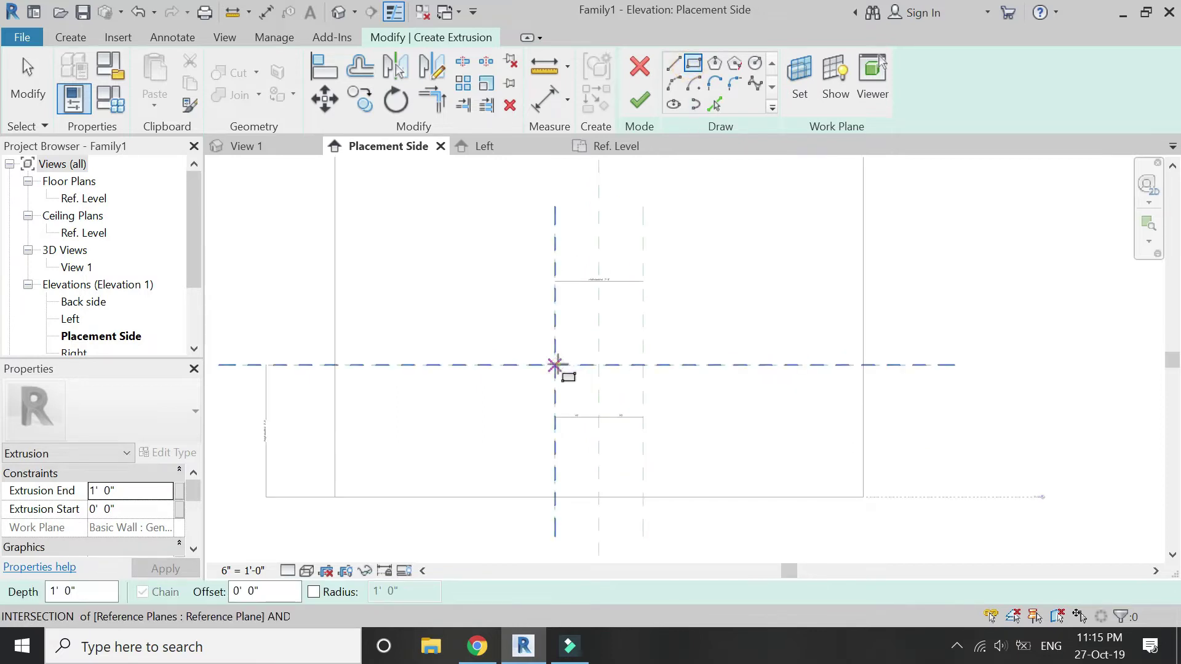
{"action": "left_click", "coordinate": [556, 365]}
{"action": "left_click", "coordinate": [643, 497]}
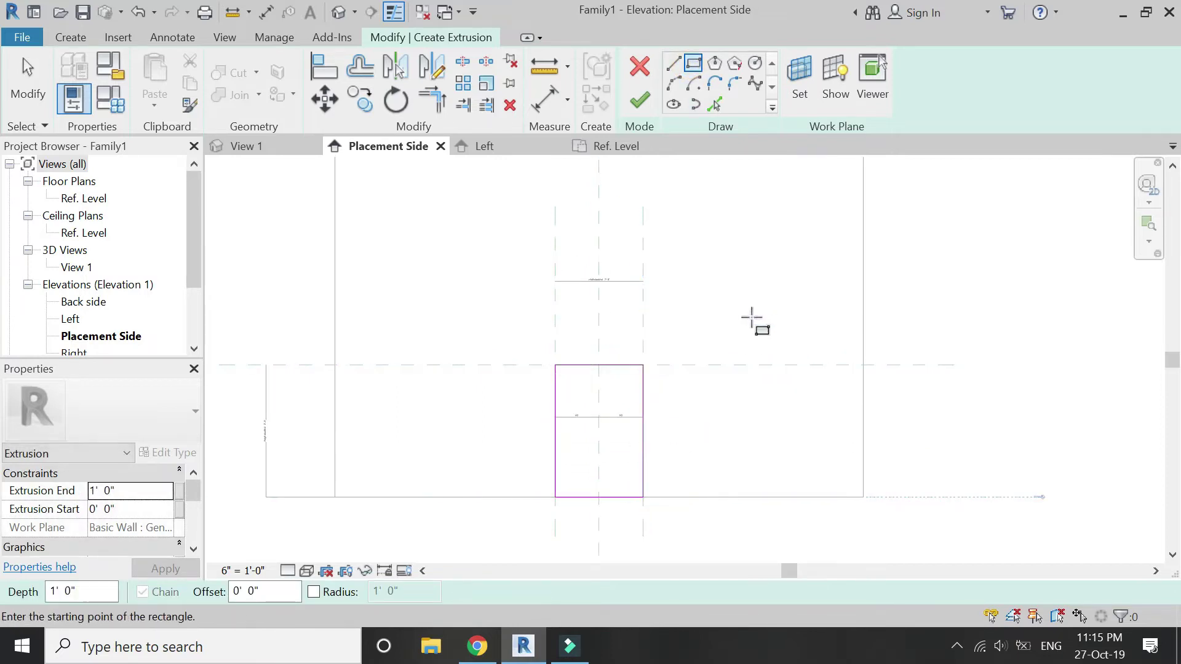
{"action": "key", "text": "Escape"}
Show the sketch in the 3D view from the back-left corner and finish the extrusion with a depth of 1' 0".
{"action": "left_click", "coordinate": [339, 12]}
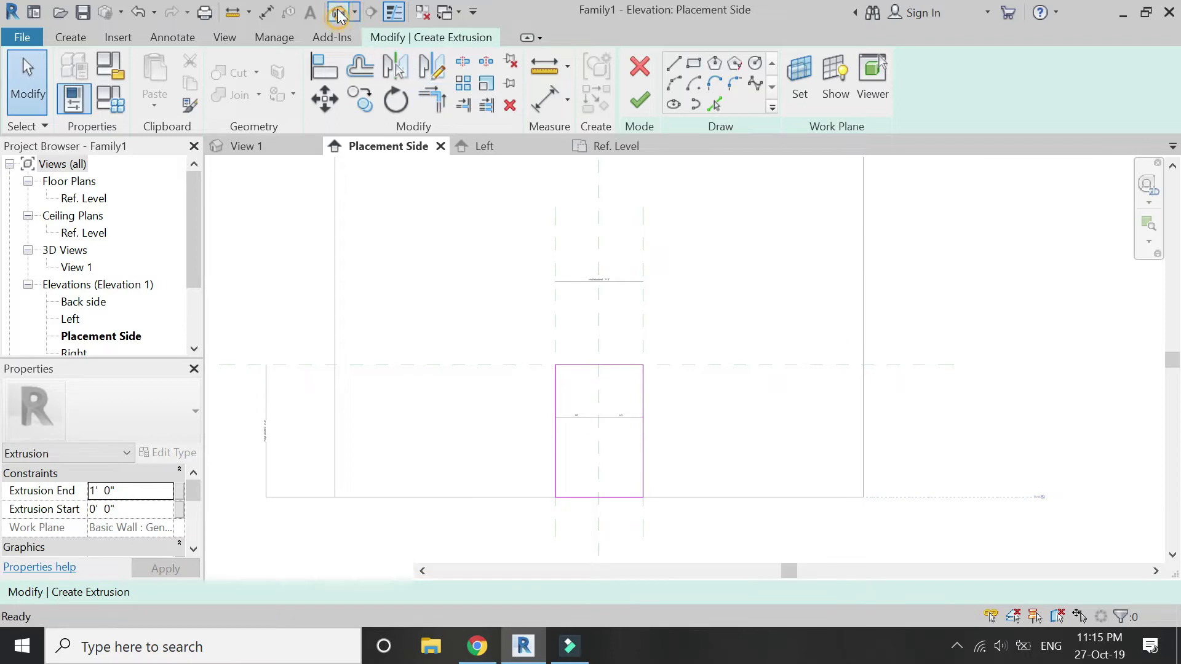
{"action": "left_click", "coordinate": [1132, 178]}
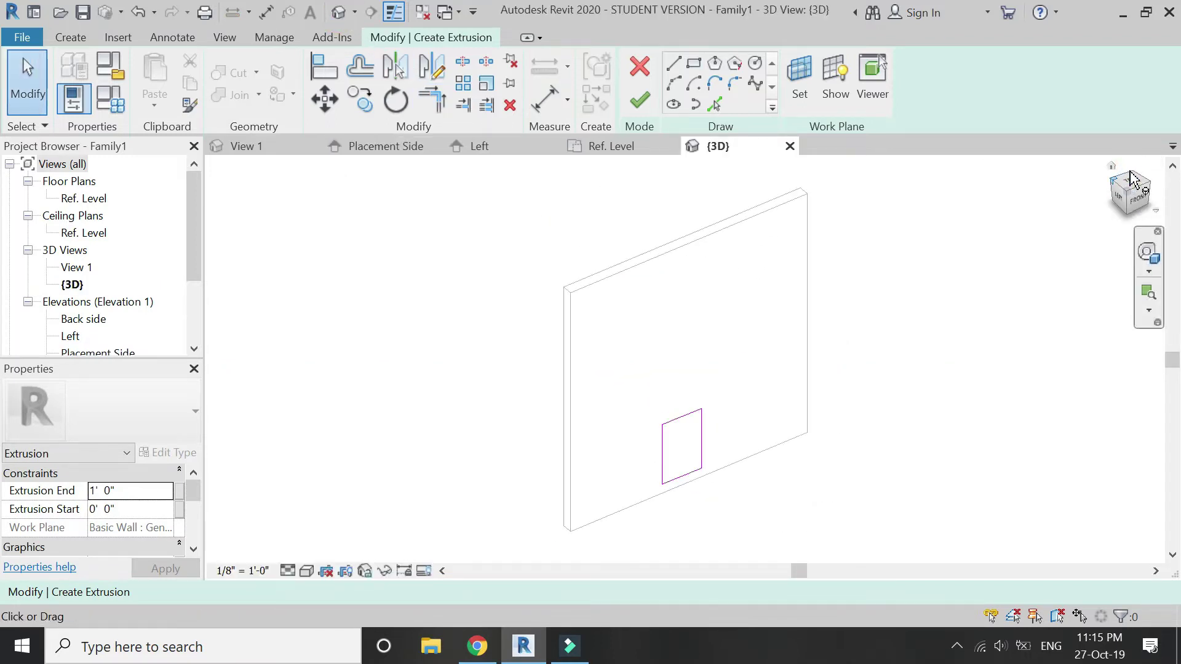
{"action": "scroll", "coordinate": [688, 409], "scroll_direction": "up", "scroll_amount": 3}
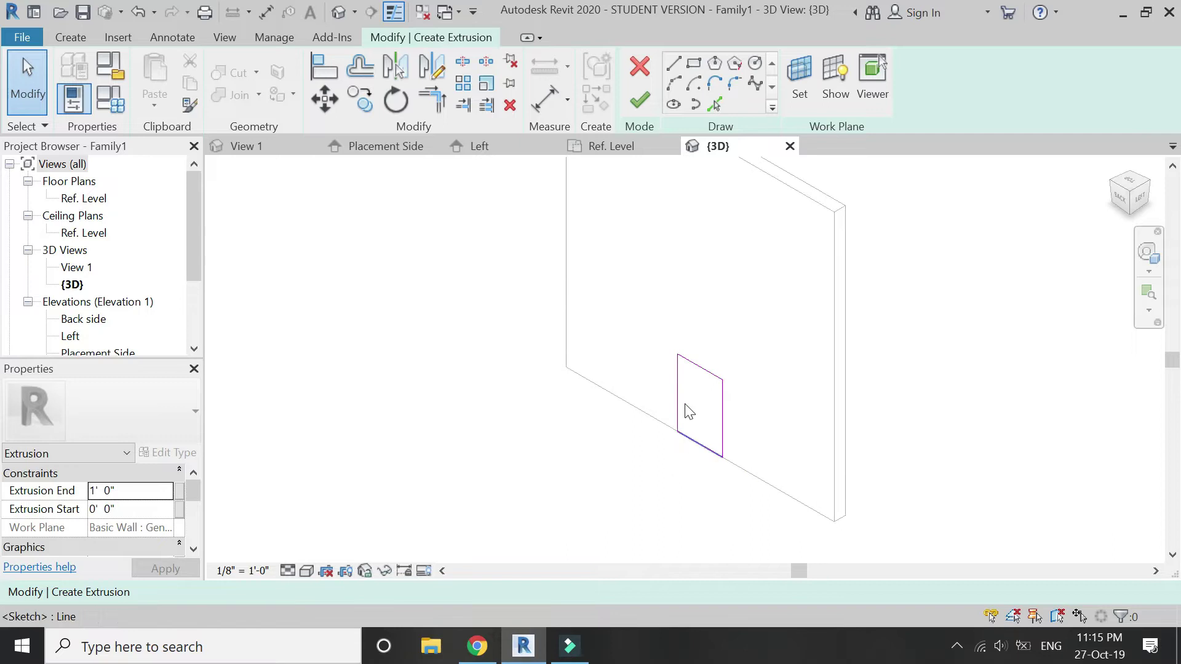
{"action": "left_click", "coordinate": [640, 102]}
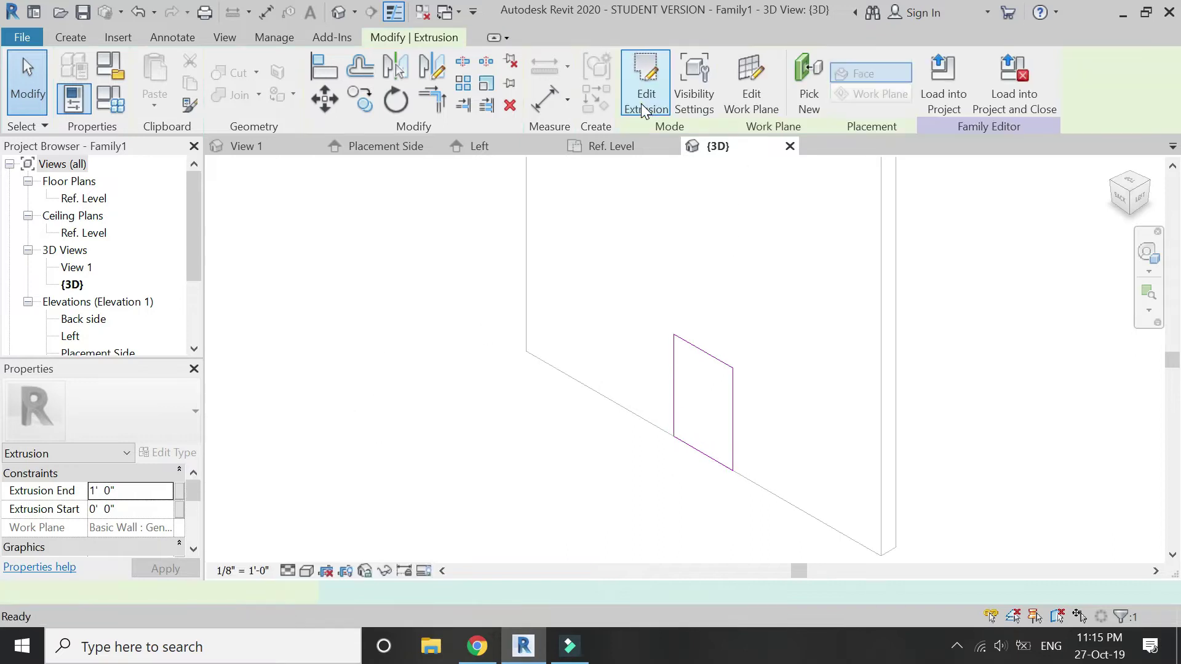
{"action": "left_click", "coordinate": [556, 466]}
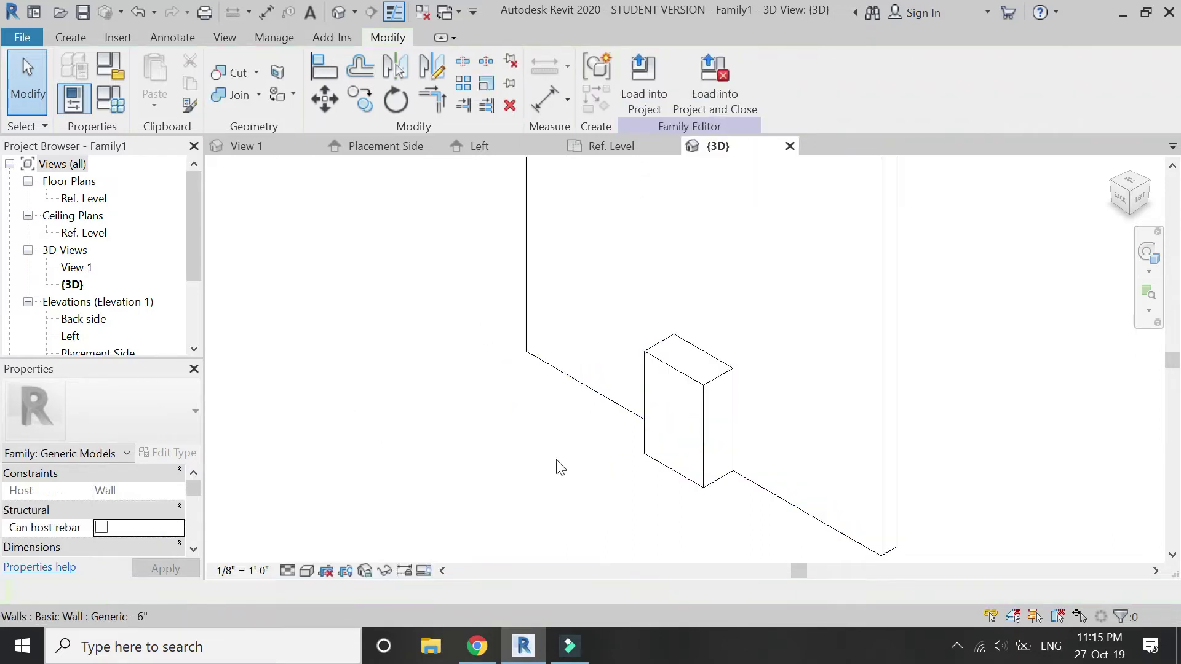
Associate the cabinet box's Extrusion End with a new type parameter named "depth of cabinet".
{"action": "left_click", "coordinate": [404, 157]}
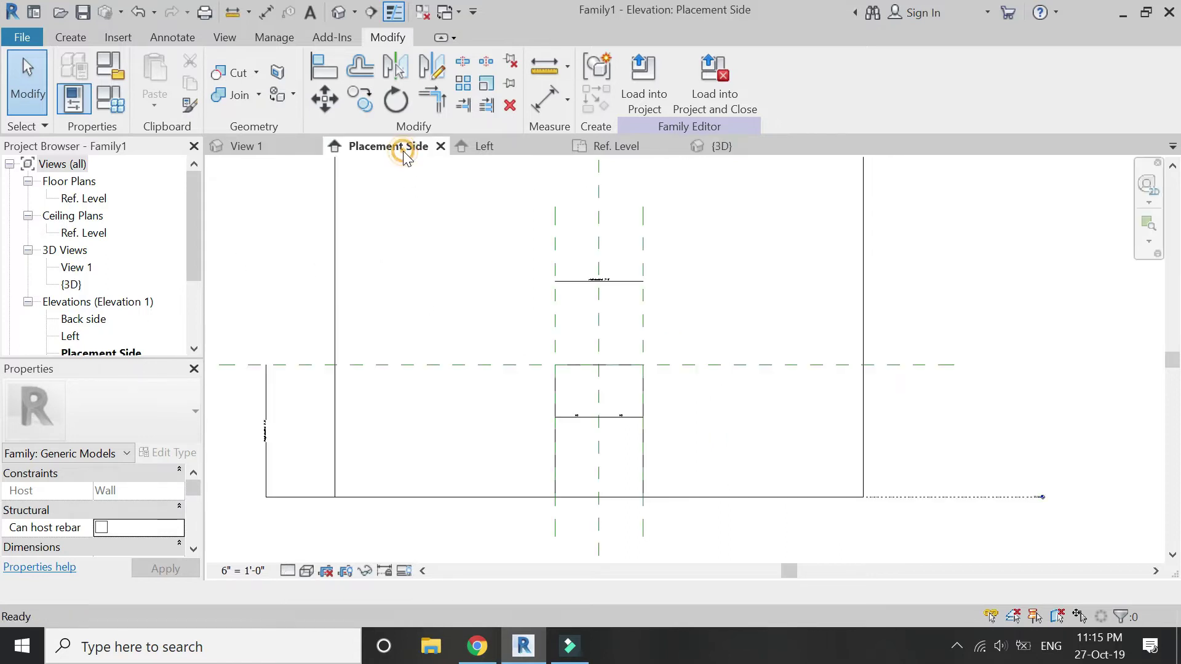
{"action": "left_click", "coordinate": [732, 150]}
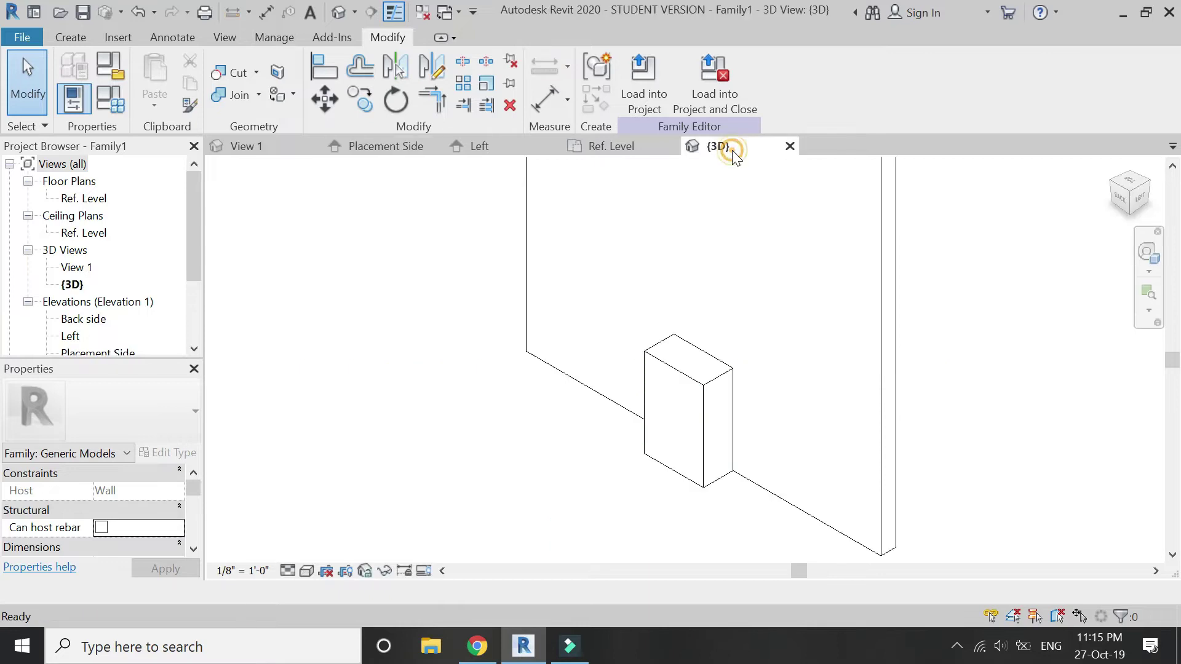
{"action": "left_click", "coordinate": [678, 367]}
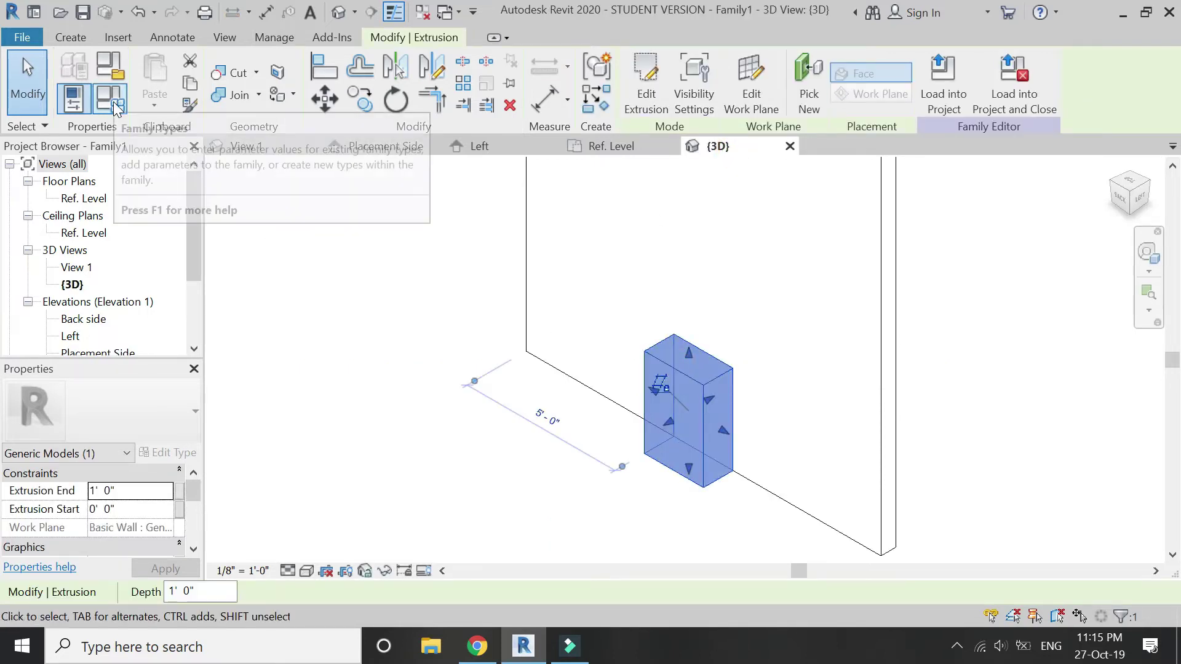
{"action": "left_click", "coordinate": [179, 491]}
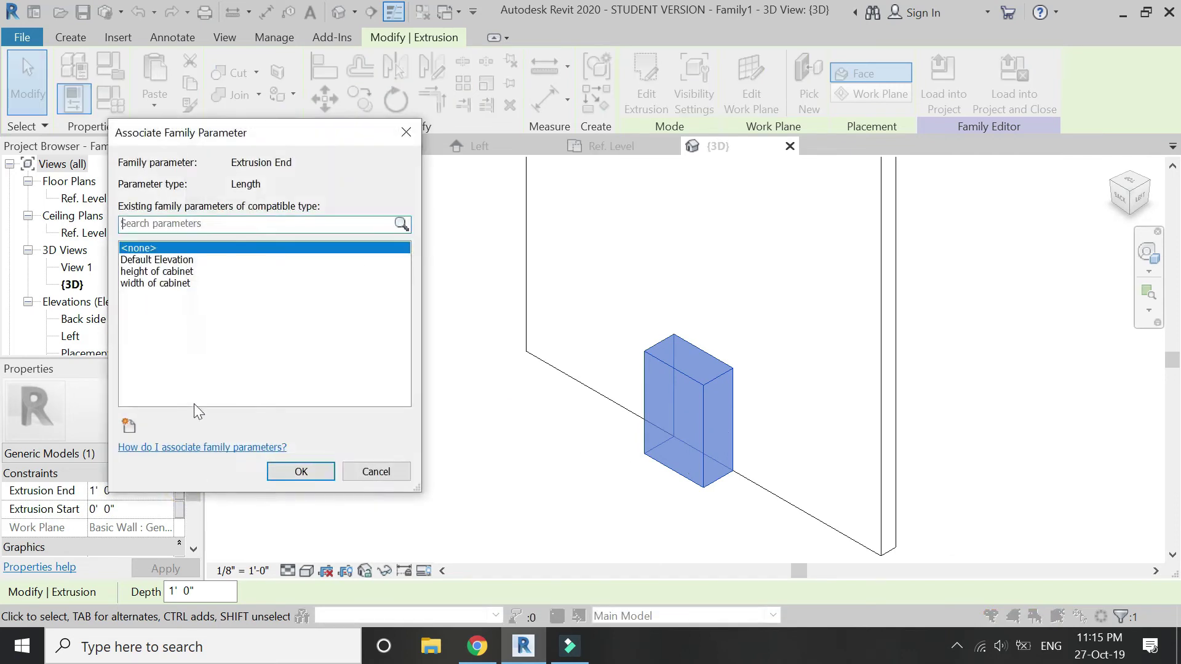
{"action": "left_click", "coordinate": [129, 426]}
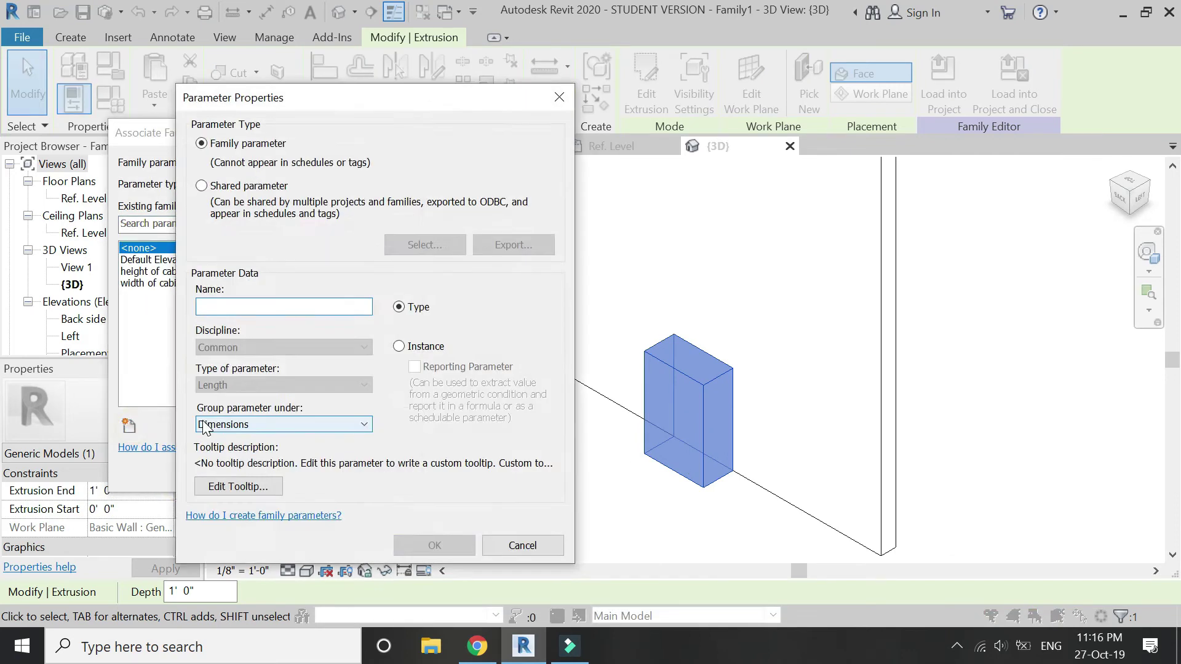
{"action": "type", "text": "depth of cabinet"}
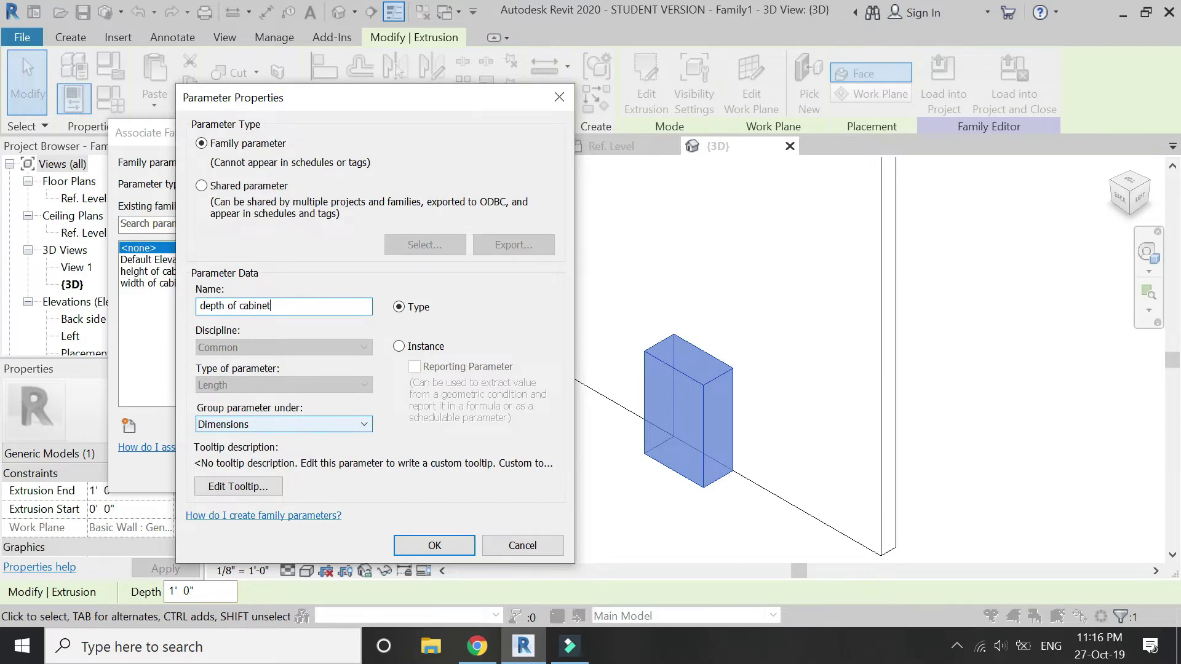
{"action": "key", "text": "Return"}
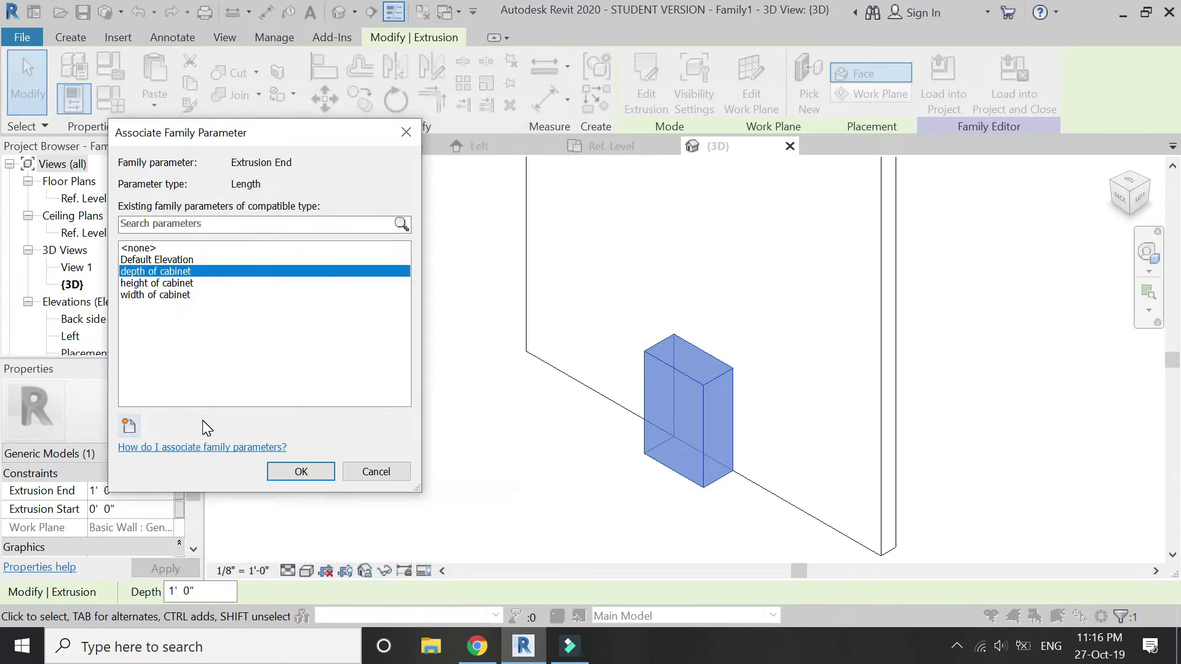
{"action": "left_click", "coordinate": [274, 474]}
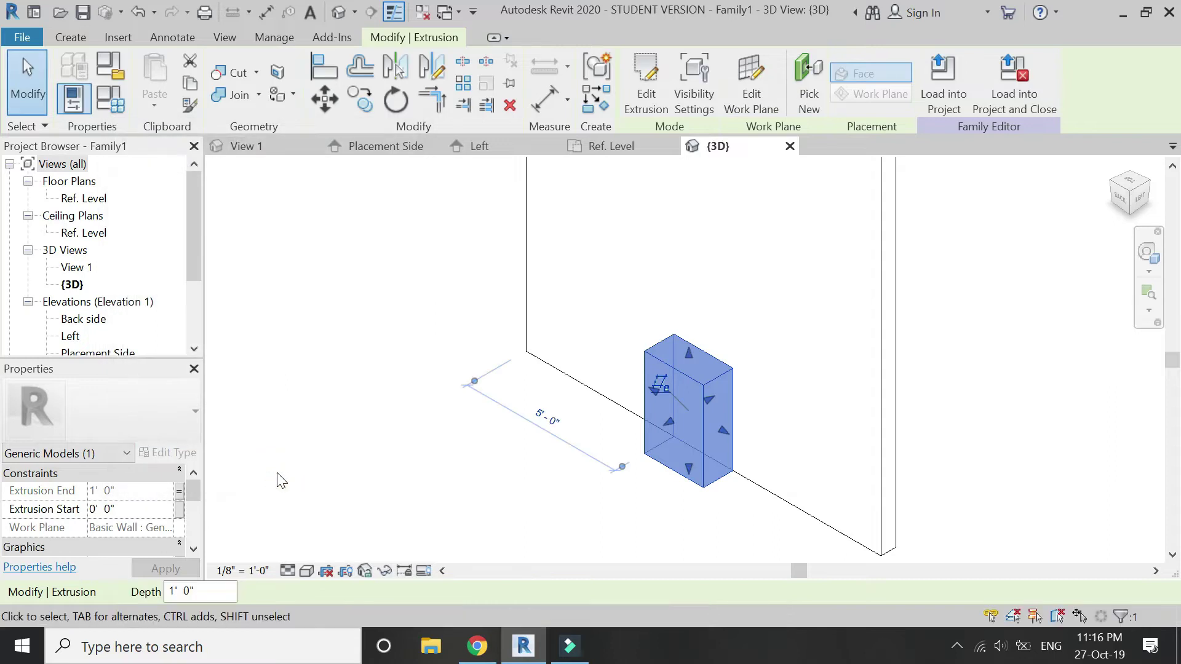
{"action": "left_click", "coordinate": [294, 318]}
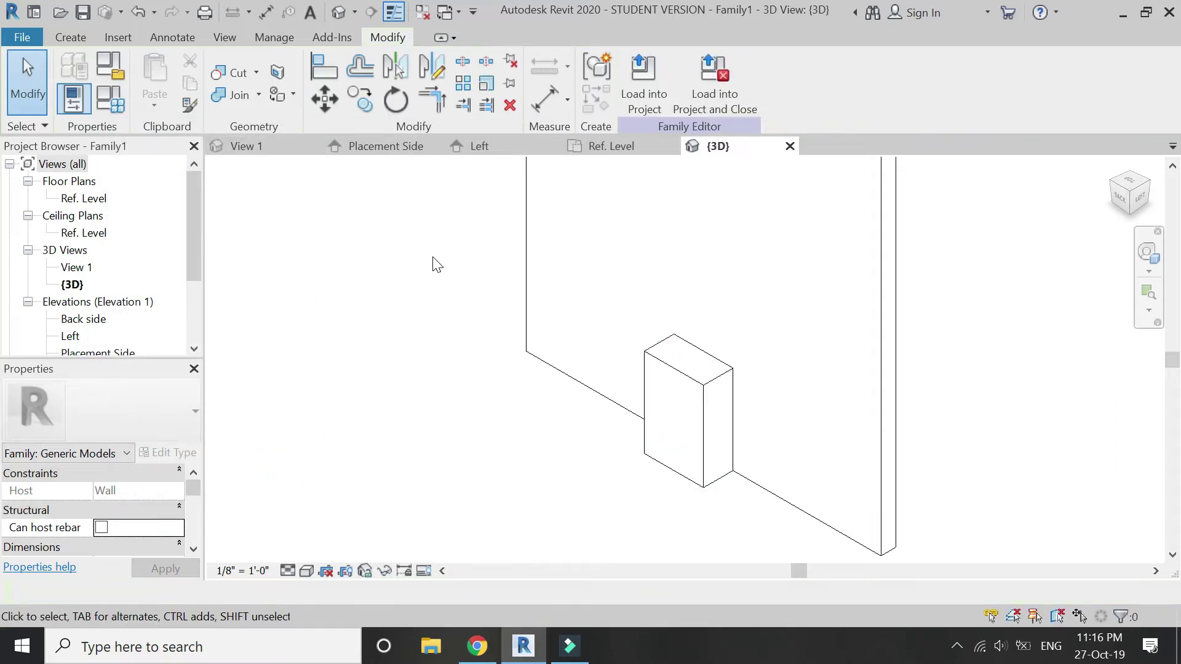
Draw a horizontal reference plane across the cabinet in the Placement Side elevation, roughly midway between its top plane and the Ref. Level.
{"action": "left_click", "coordinate": [381, 146]}
{"action": "left_click", "coordinate": [70, 37]}
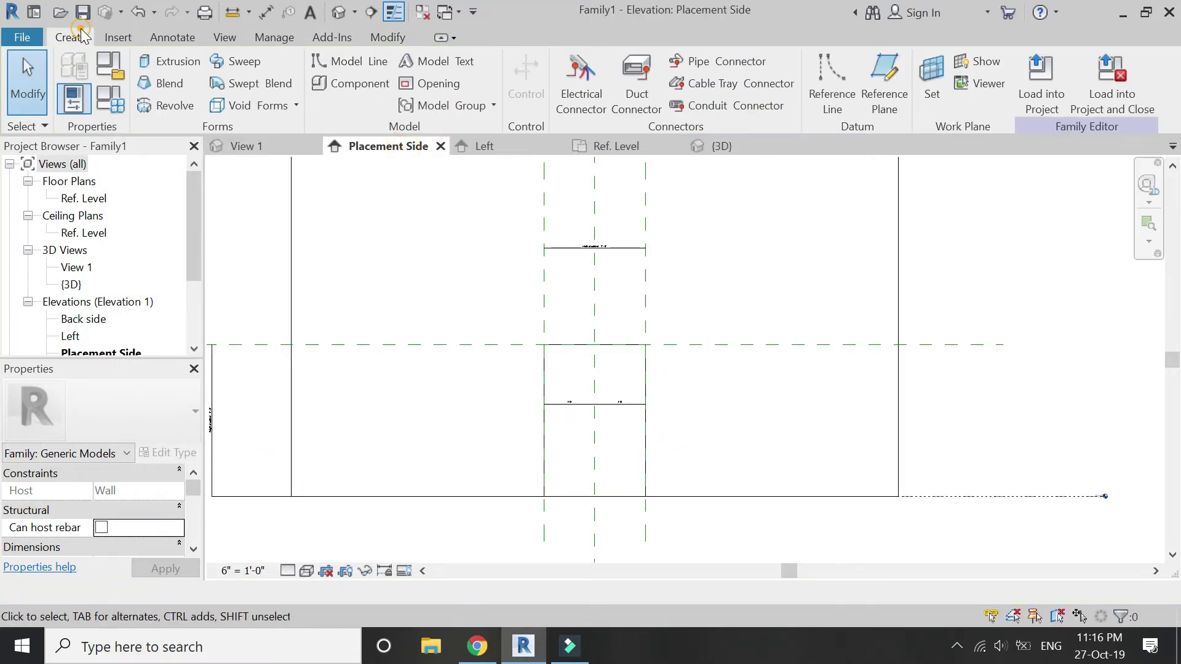
{"action": "left_click", "coordinate": [884, 92]}
{"action": "scroll", "coordinate": [788, 332], "scroll_direction": "down", "scroll_amount": 1}
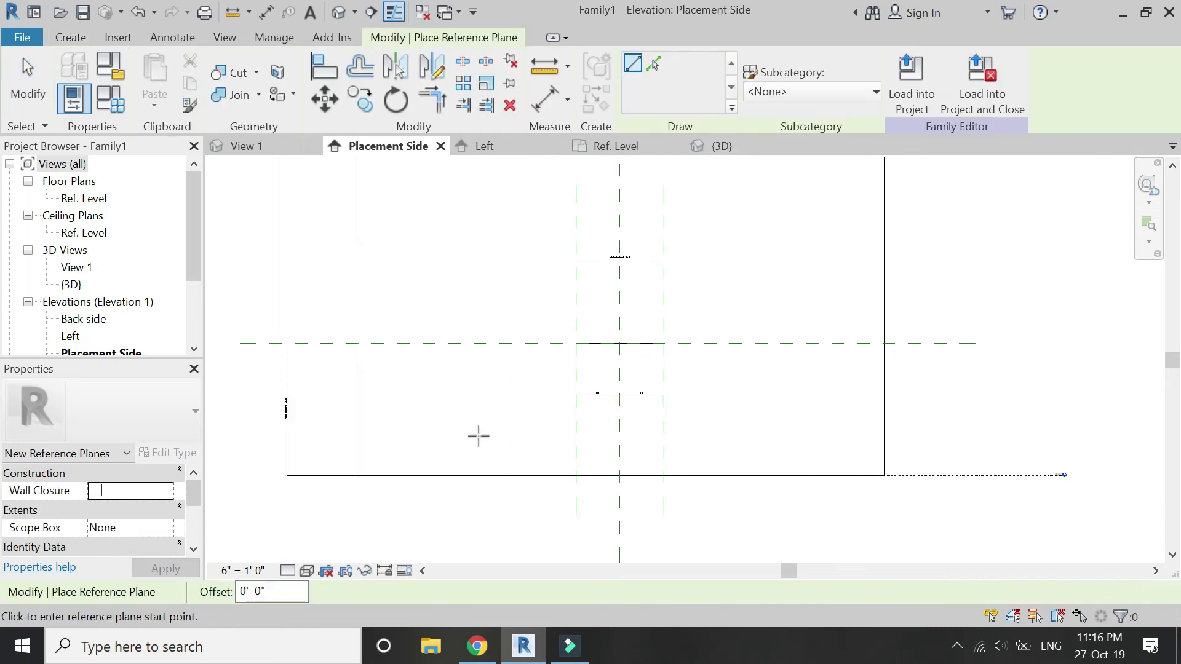
{"action": "left_click", "coordinate": [1009, 407]}
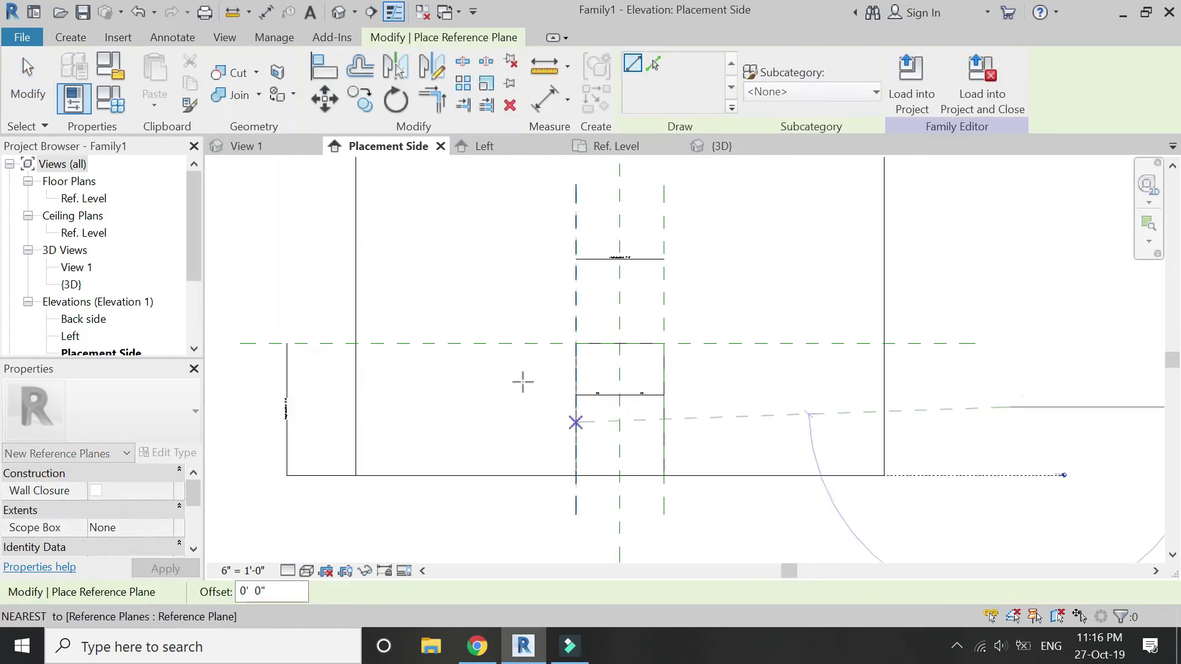
{"action": "left_click", "coordinate": [456, 406]}
Dimension the top reference plane, the middle plane and the Ref. Level in one chain and constrain the two segments to be equal.
{"action": "left_click", "coordinate": [544, 98]}
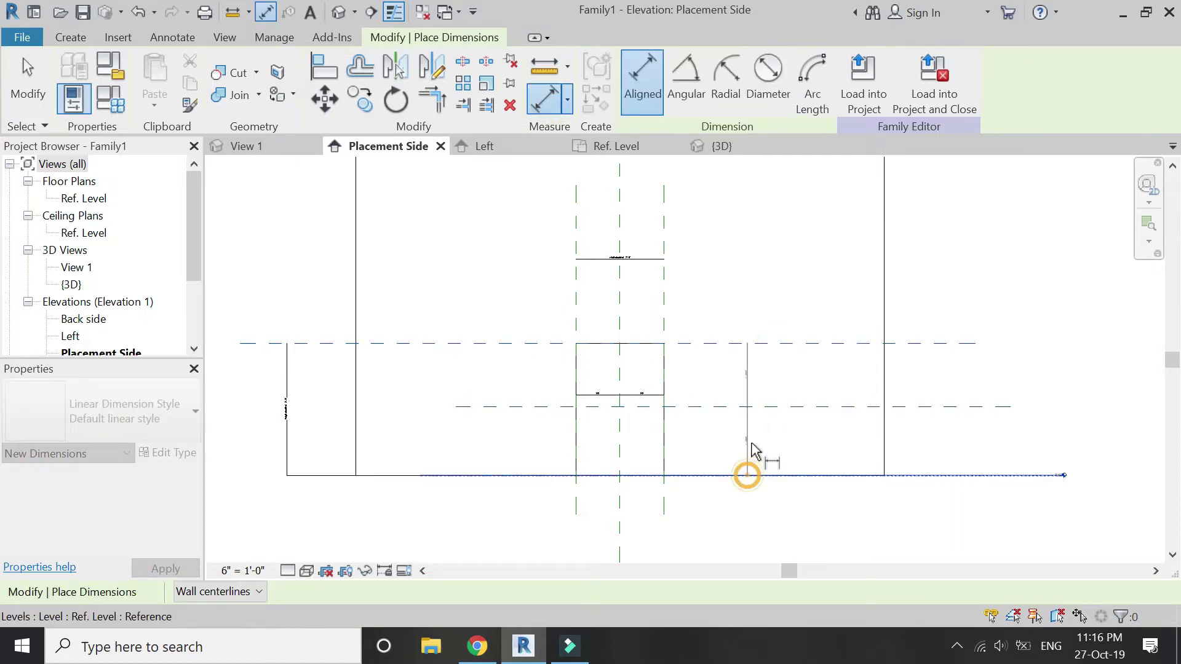
{"action": "left_click", "coordinate": [747, 475]}
{"action": "left_click", "coordinate": [751, 436]}
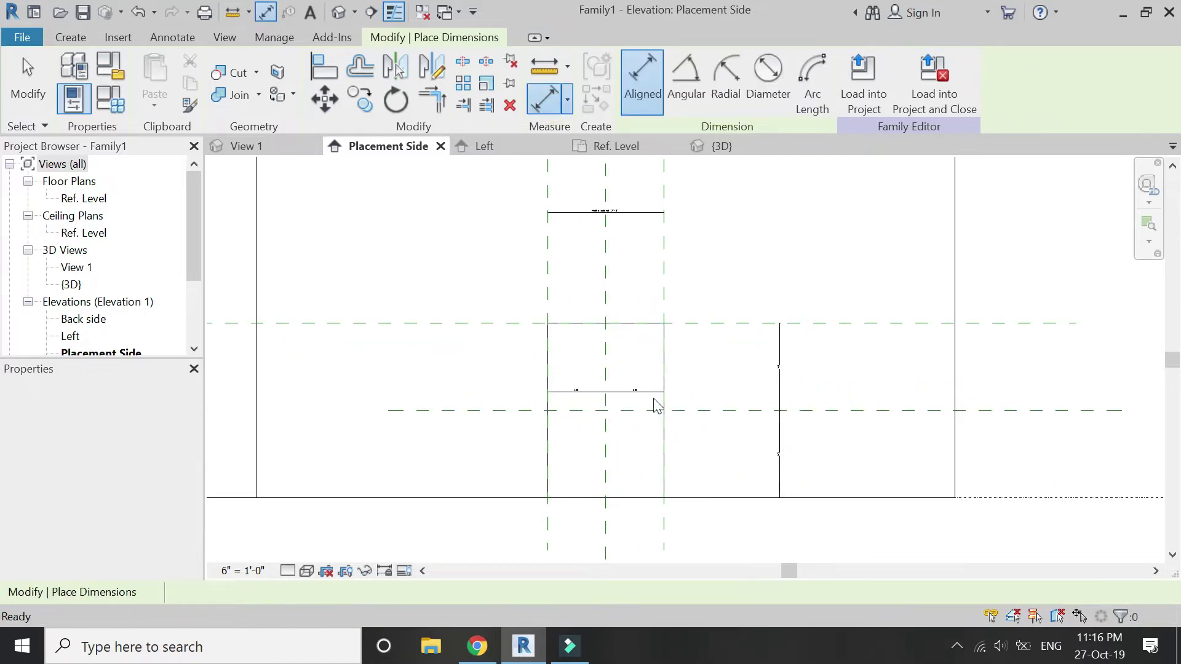
{"action": "key", "text": "Escape"}
{"action": "scroll", "coordinate": [633, 440], "scroll_direction": "up", "scroll_amount": 2}
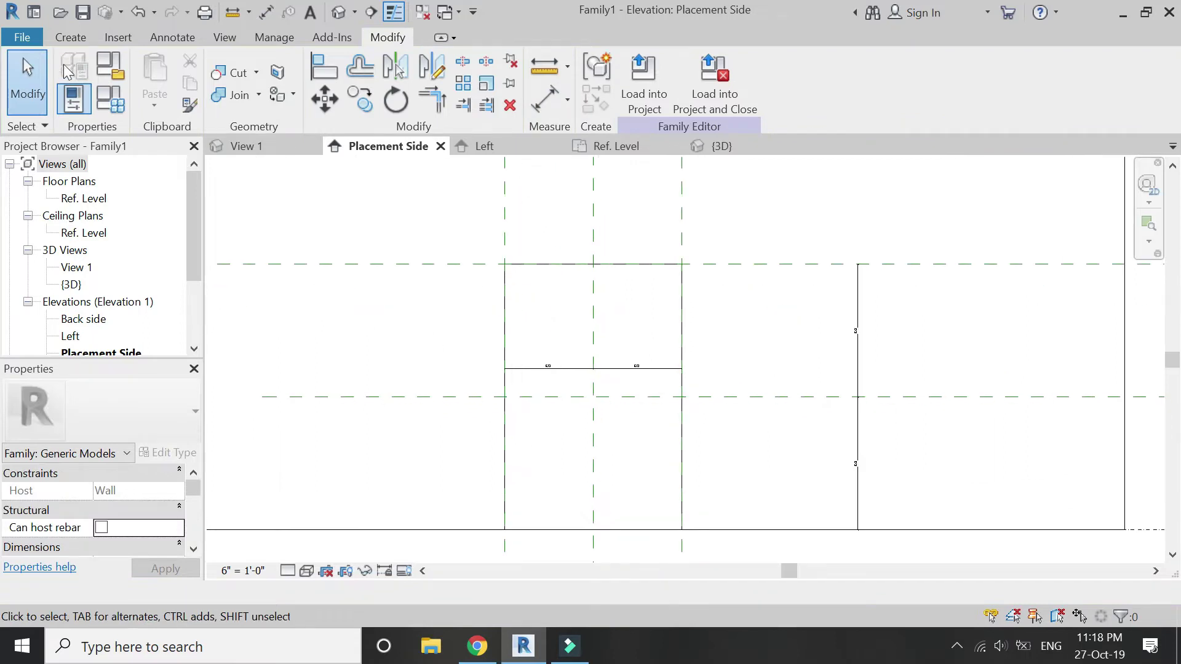
Start a void extrusion in the Placement Side elevation with the cabinet box's front face as its work plane.
{"action": "left_click", "coordinate": [71, 38]}
{"action": "left_click", "coordinate": [295, 108]}
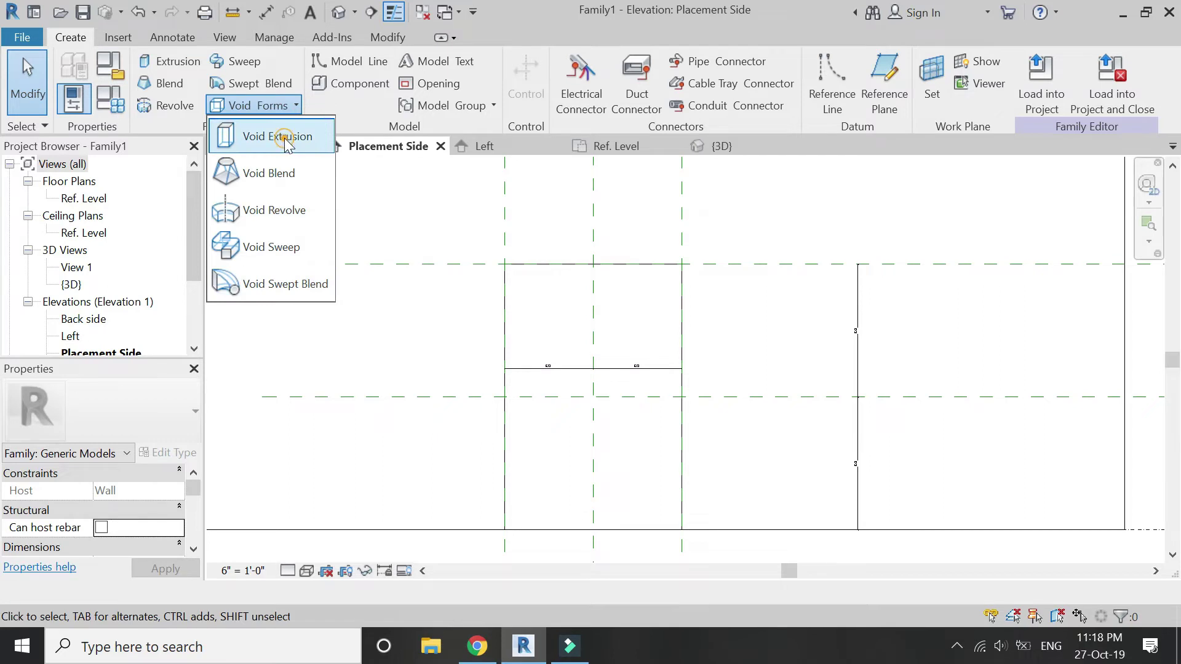
{"action": "left_click", "coordinate": [265, 137]}
{"action": "left_click", "coordinate": [791, 80]}
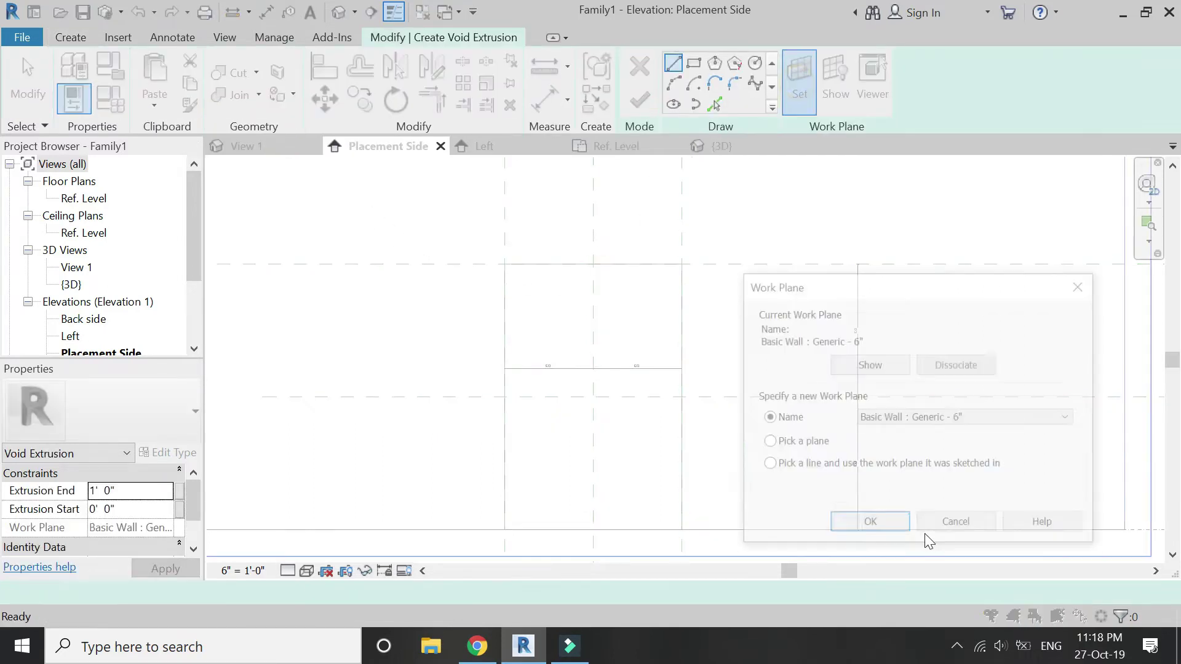
{"action": "left_click", "coordinate": [839, 525]}
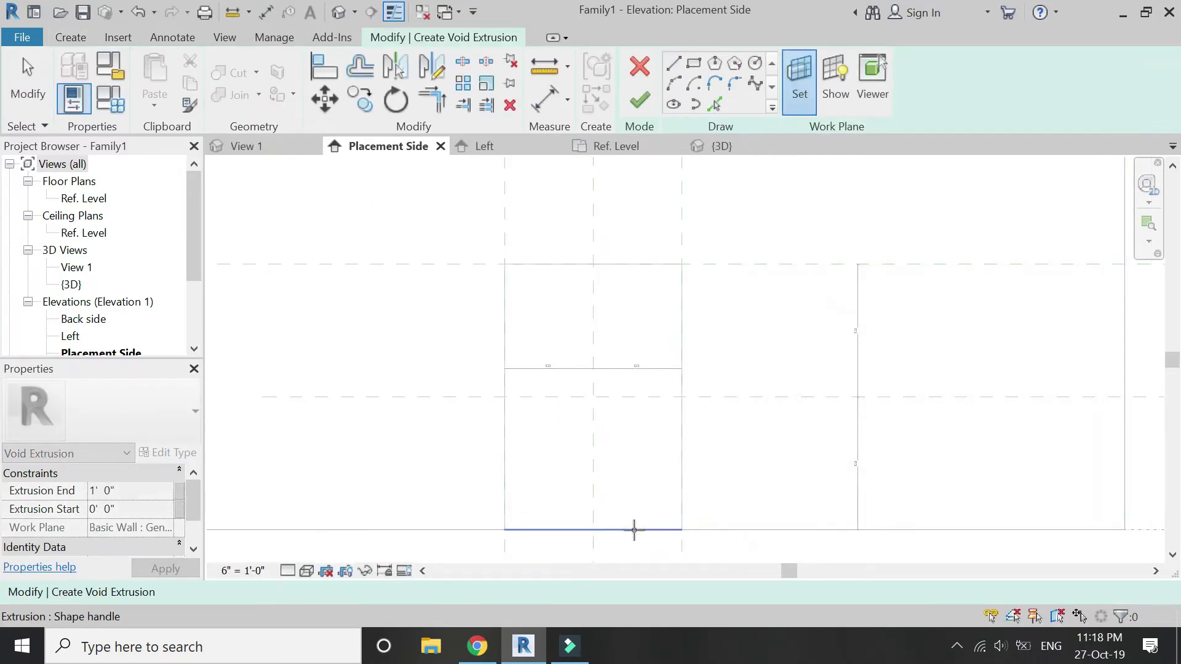
{"action": "left_click", "coordinate": [632, 526]}
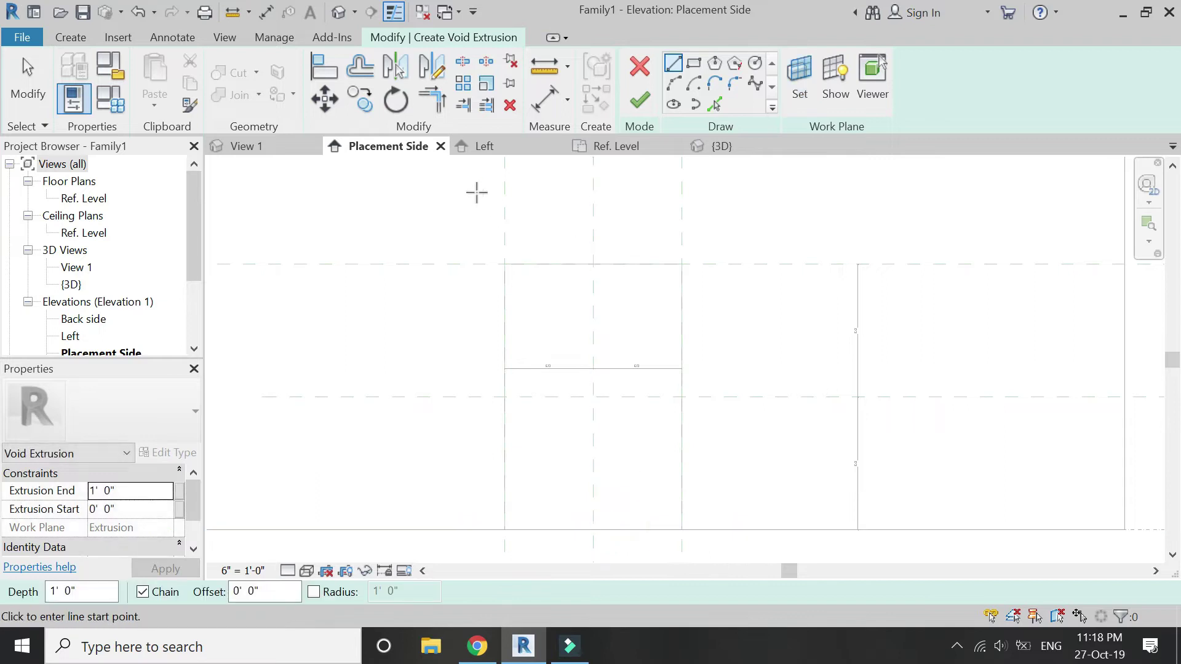
Sketch a rectangle over the cabinet's full outline, from its upper-left to its lower-right corner.
{"action": "left_click", "coordinate": [693, 63]}
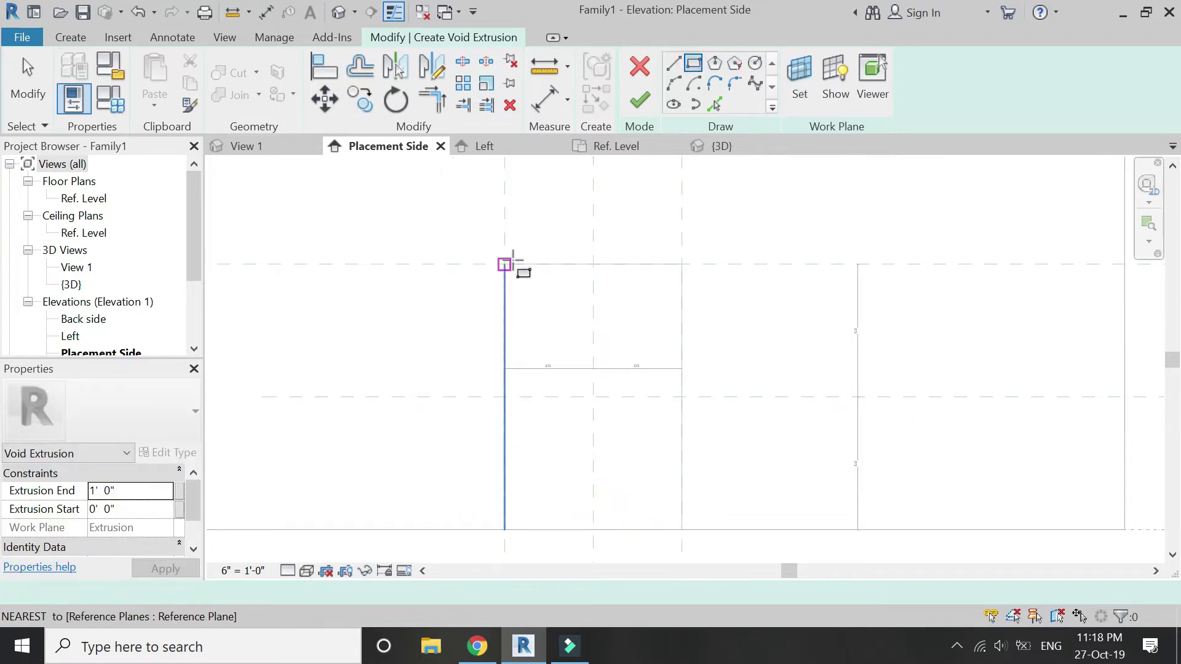
{"action": "left_click", "coordinate": [505, 265]}
{"action": "left_click", "coordinate": [682, 529]}
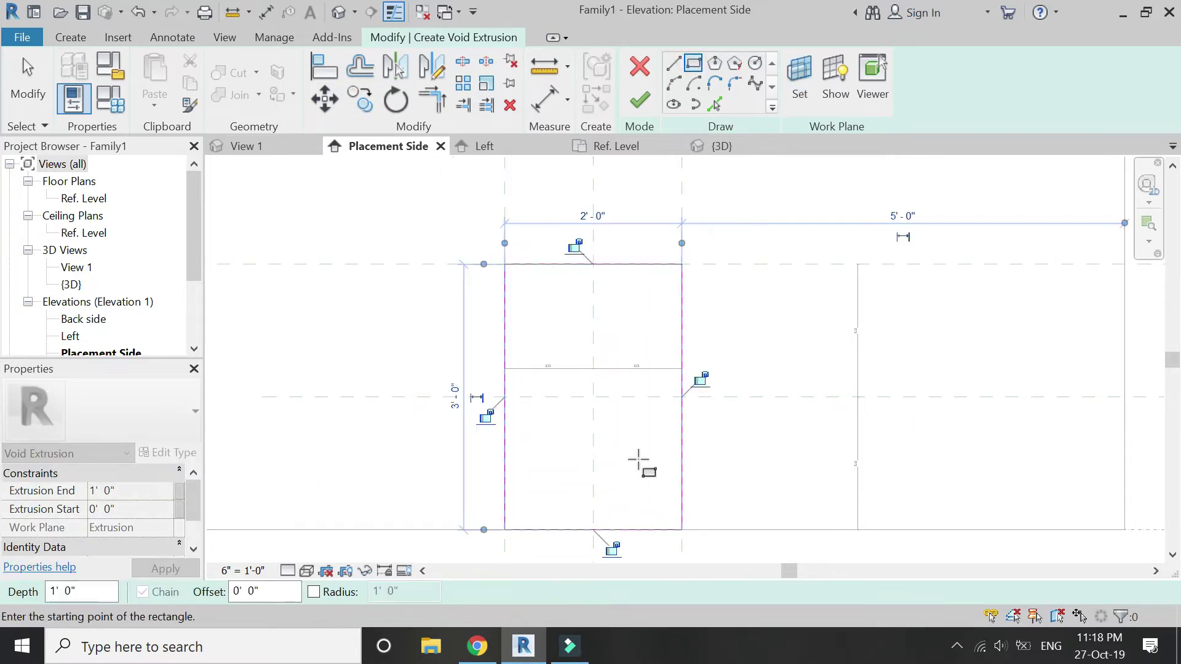
Offset copies of all four sides of the rectangle inward by 1".
{"action": "left_click", "coordinate": [360, 65]}
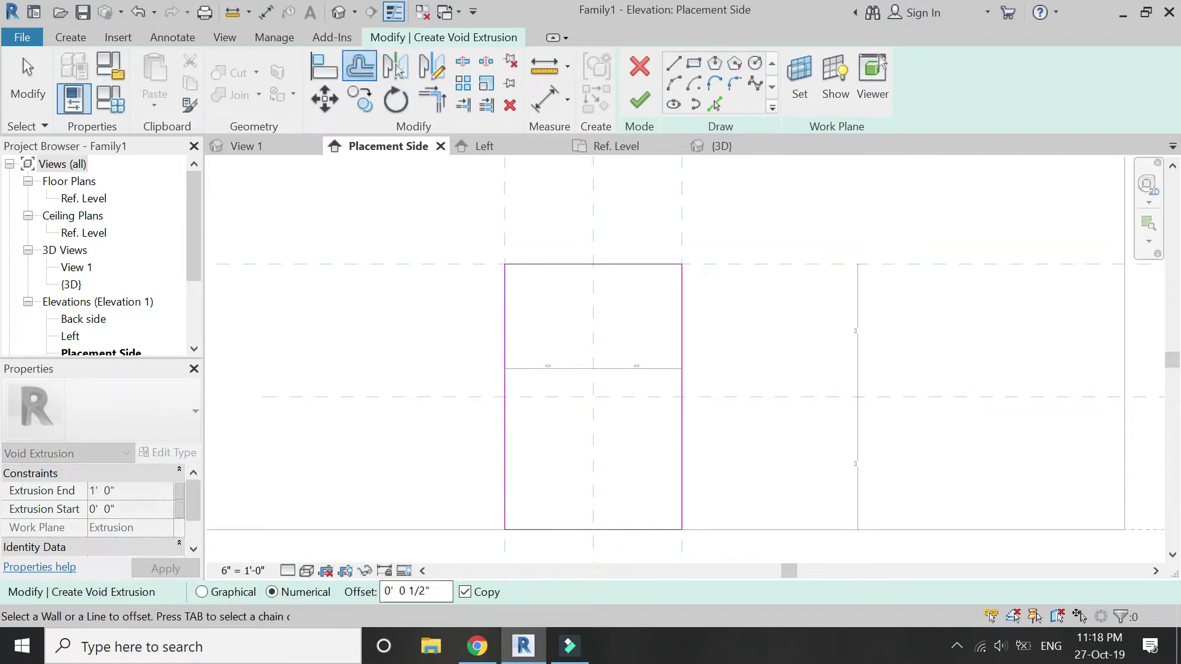
{"action": "left_click", "coordinate": [416, 592]}
{"action": "type", "text": "1"}
{"action": "left_click", "coordinate": [569, 264]}
{"action": "left_click", "coordinate": [506, 320]}
{"action": "left_click", "coordinate": [570, 530]}
{"action": "left_click", "coordinate": [680, 458]}
{"action": "key", "text": "Escape"}
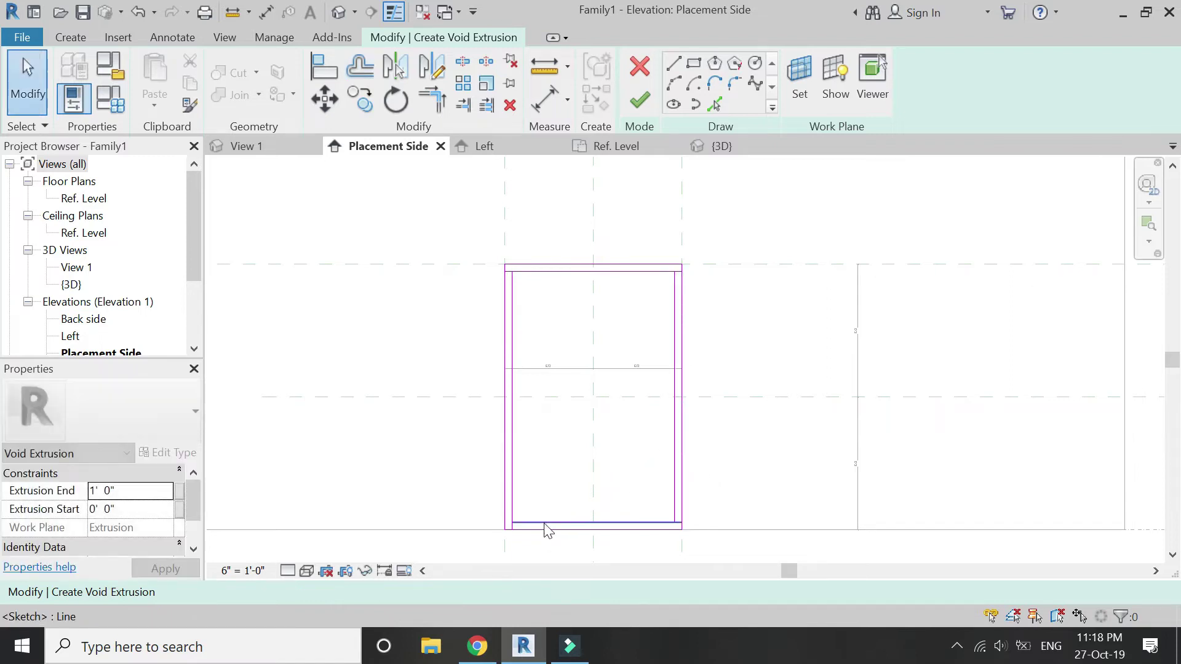
Trim the inner offset lines to corners so they form a closed rectangle.
{"action": "left_click", "coordinate": [432, 99]}
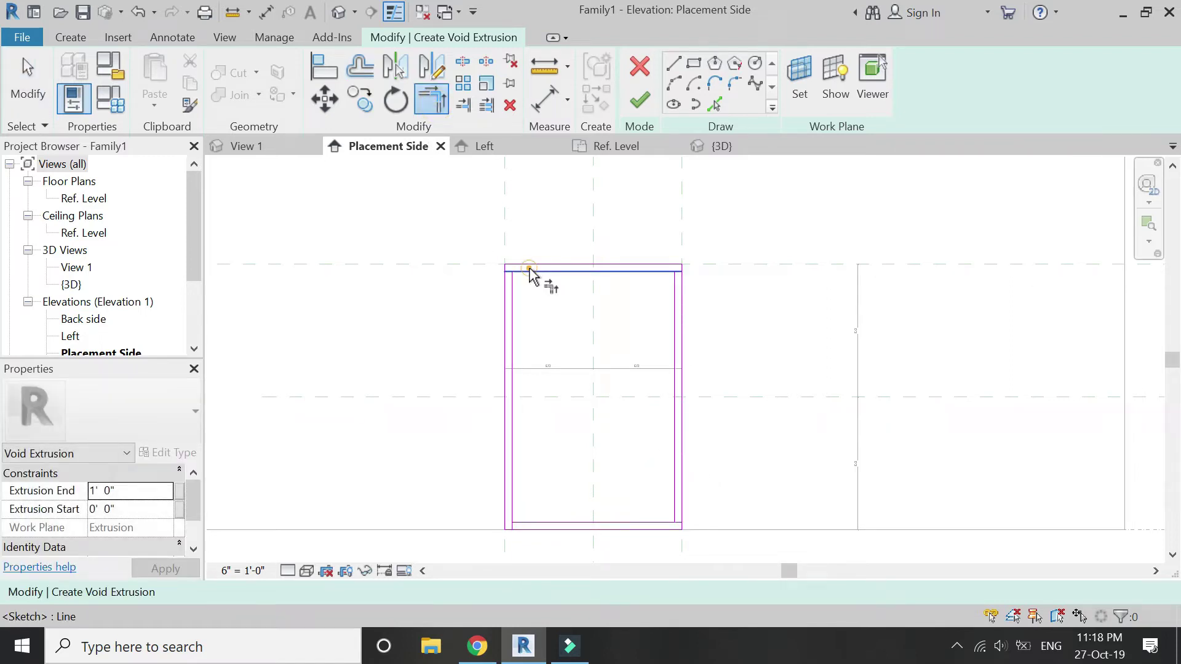
{"action": "left_click", "coordinate": [649, 272]}
{"action": "left_click", "coordinate": [673, 299]}
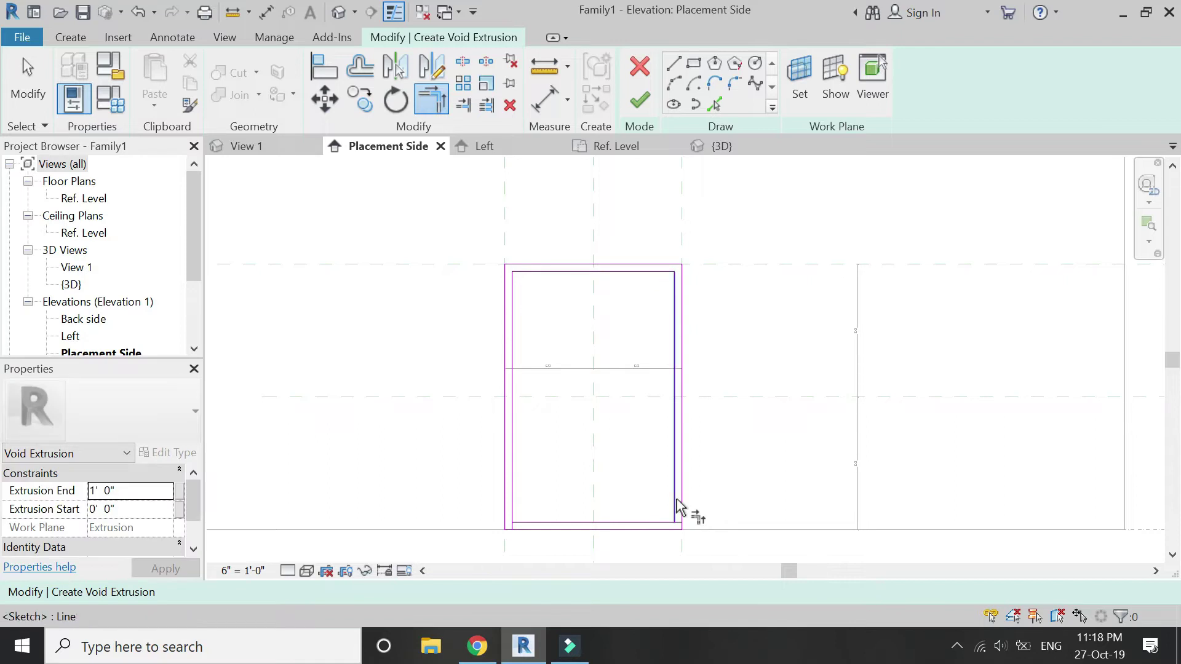
{"action": "left_click", "coordinate": [545, 521]}
{"action": "left_click", "coordinate": [513, 496]}
{"action": "key", "text": "Escape"}
{"action": "key", "text": "Escape"}
Delete the four outer sketch lines along the cabinet's outline, keeping only the inner rectangle.
{"action": "left_click", "coordinate": [537, 263]}
{"action": "left_click", "coordinate": [726, 324]}
{"action": "left_click", "coordinate": [676, 368]}
{"action": "left_click", "coordinate": [692, 374]}
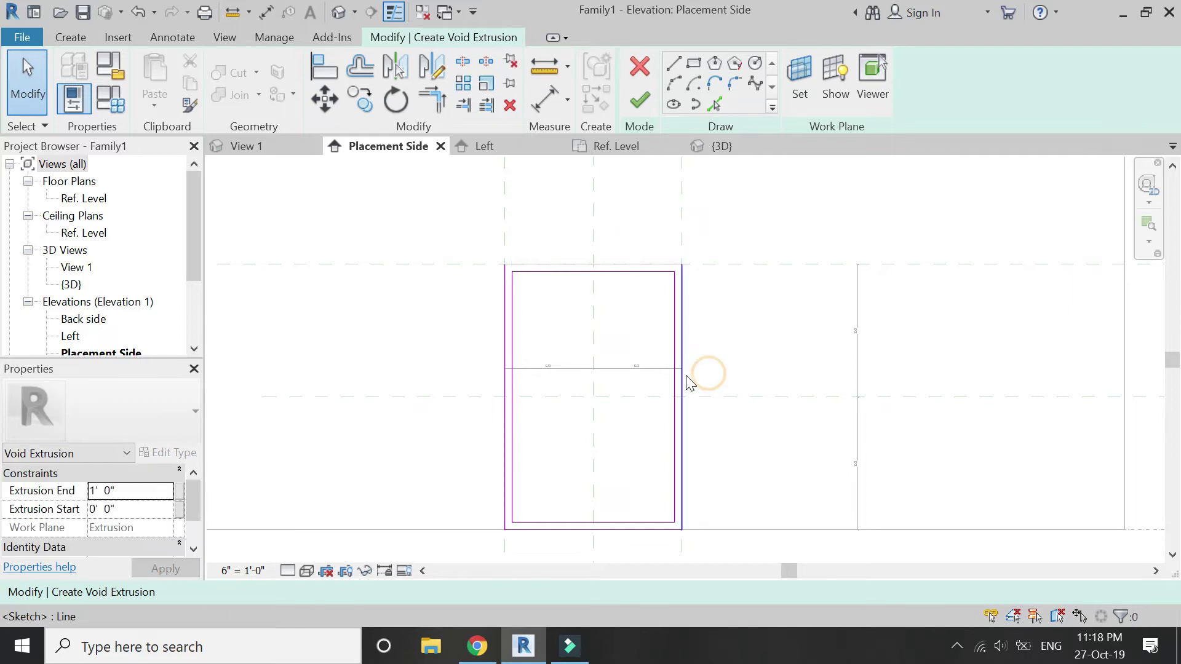
{"action": "left_click", "coordinate": [679, 541]}
{"action": "left_click", "coordinate": [497, 540]}
{"action": "left_click", "coordinate": [502, 522]}
{"action": "key", "text": "Escape"}
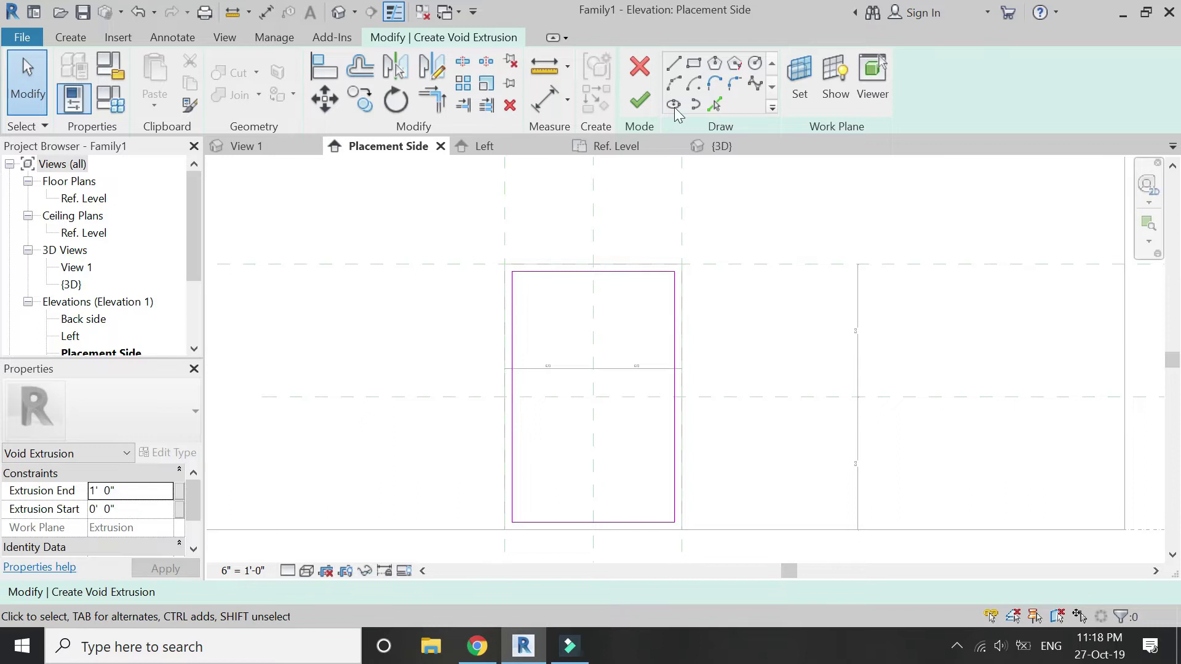
Draw a horizontal sketch line along the middle reference plane between the inner rectangle's two sides.
{"action": "left_click", "coordinate": [679, 71]}
{"action": "left_click", "coordinate": [512, 397]}
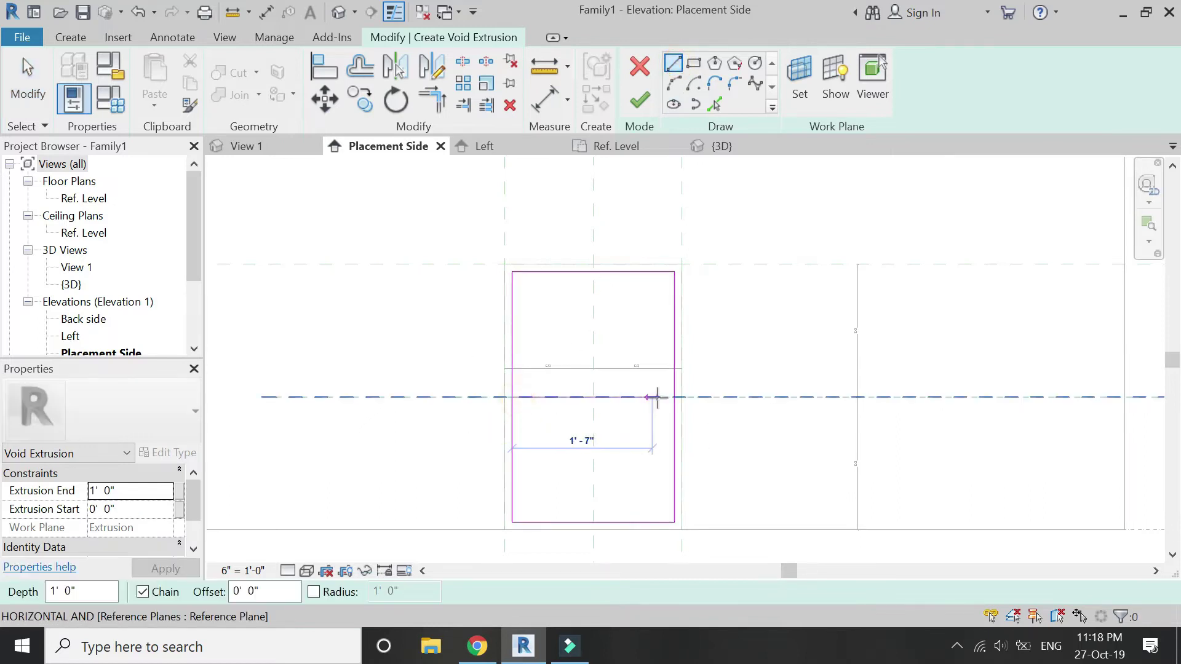
{"action": "left_click", "coordinate": [673, 397]}
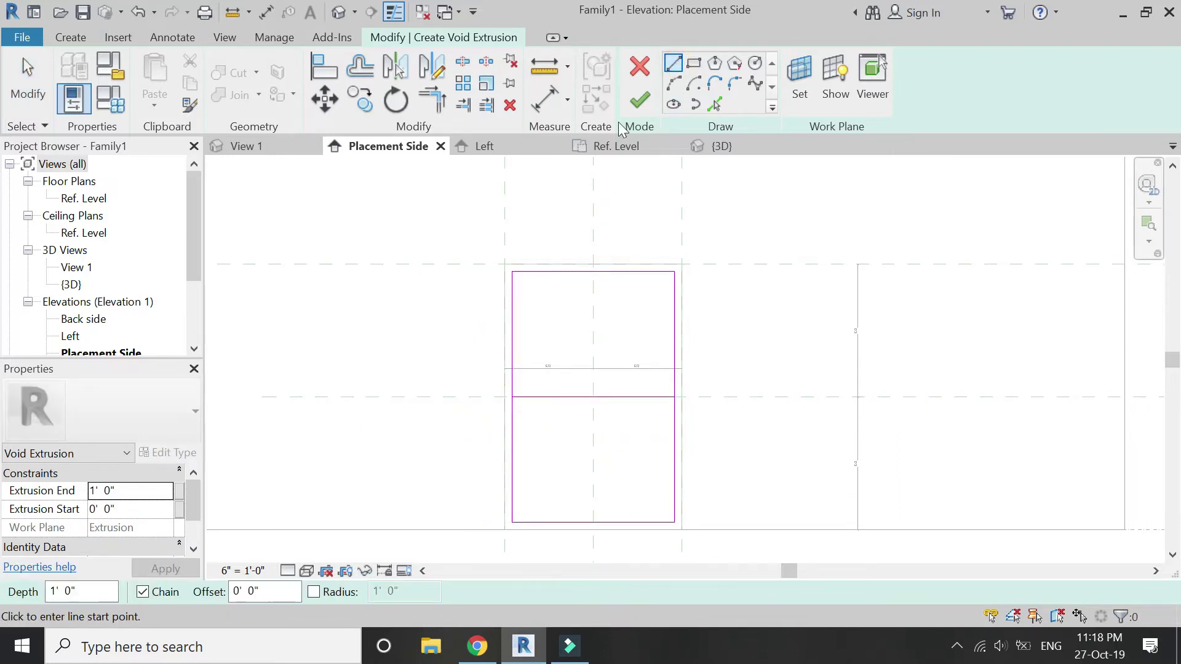
Offset copies of the middle line by 1/2" above and below it, and delete the original line.
{"action": "left_click", "coordinate": [359, 68]}
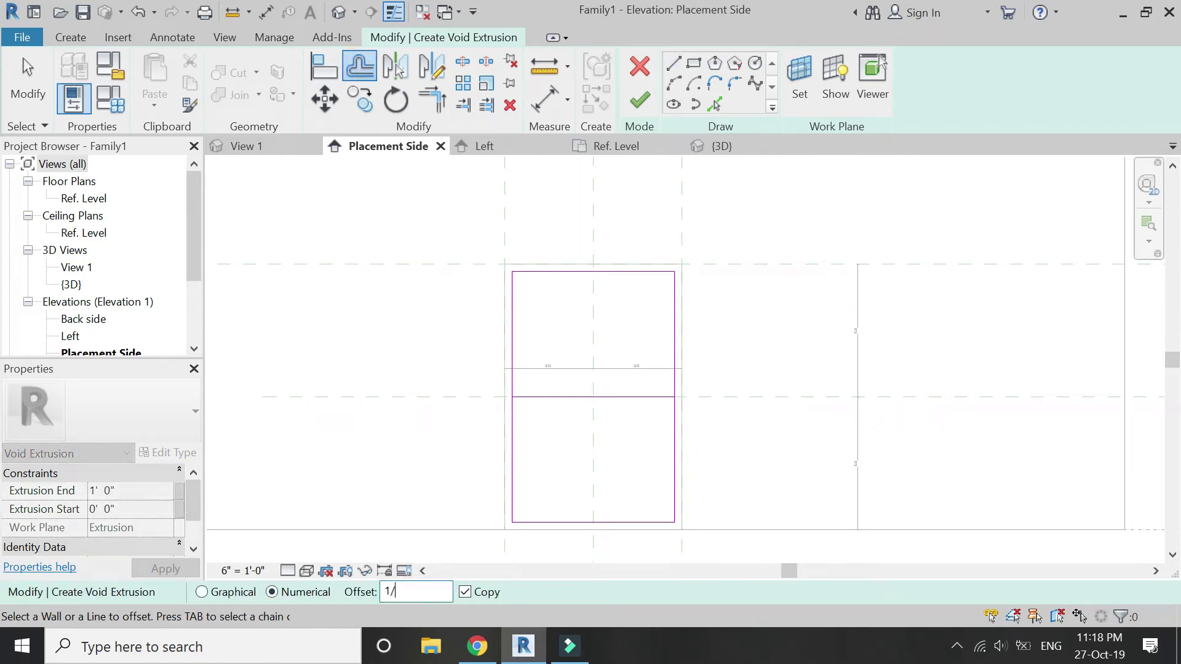
{"action": "type", "text": "1/2\""}
{"action": "key", "text": "Return"}
{"action": "scroll", "coordinate": [536, 403], "scroll_direction": "up", "scroll_amount": 5}
{"action": "left_click", "coordinate": [539, 392]}
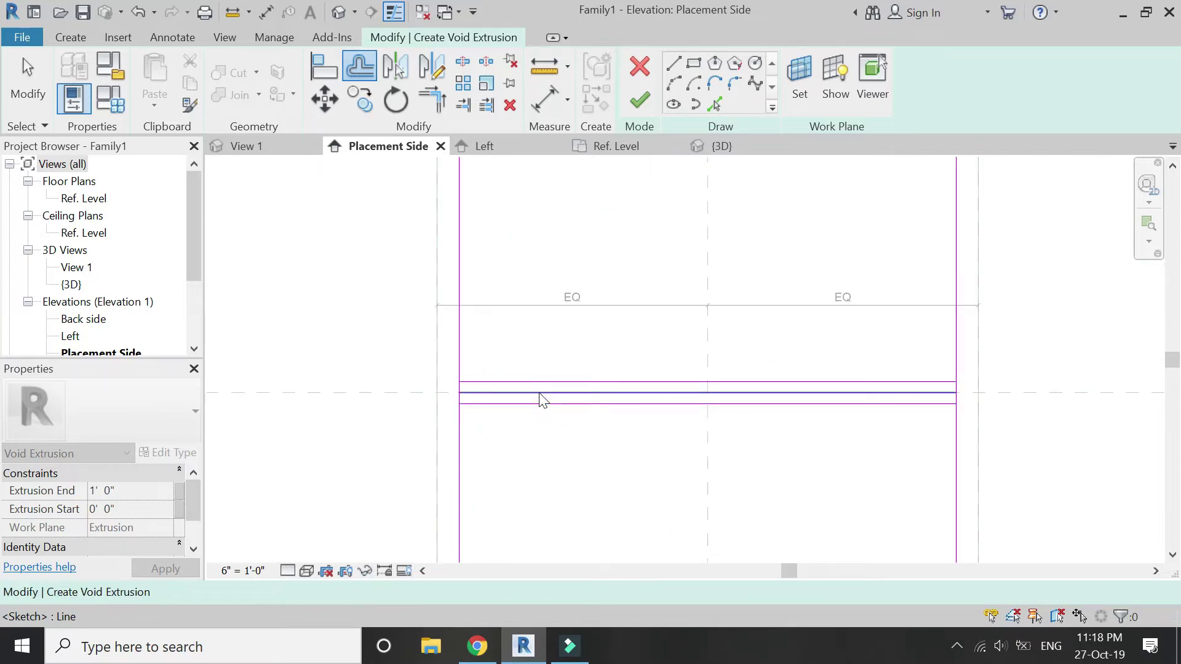
{"action": "key", "text": "Escape"}
{"action": "key", "text": "Escape"}
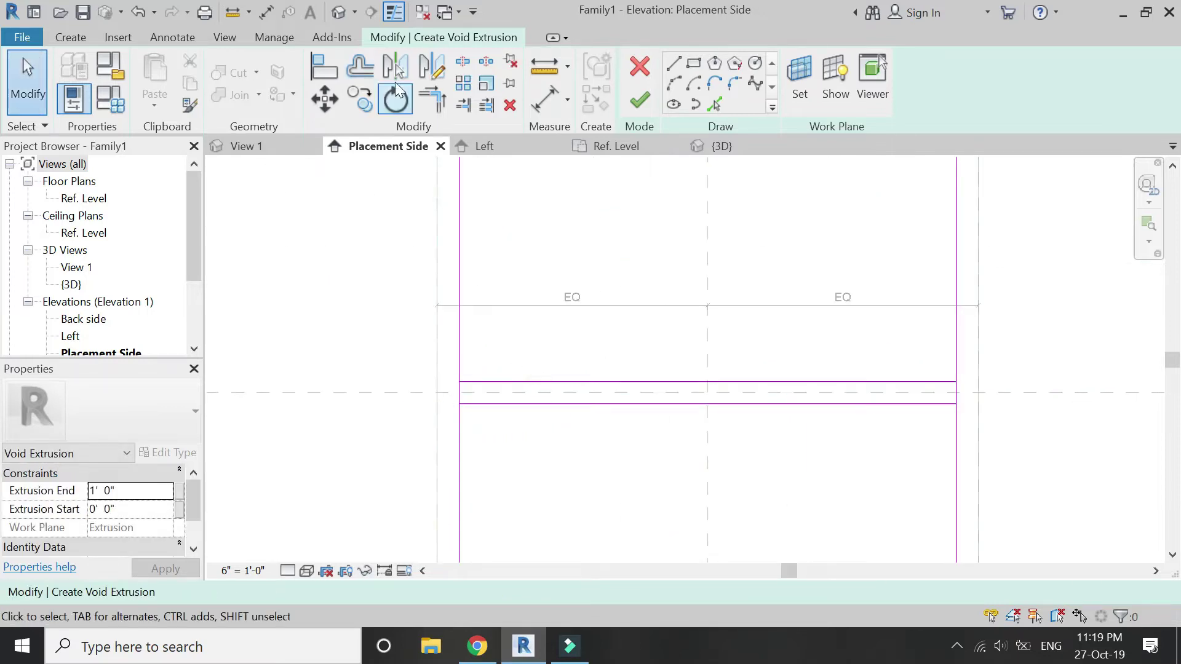
Split the rectangle's sides at the upper shelf line and trim the lower corners, forming two separate closed rectangles.
{"action": "left_click", "coordinate": [460, 62]}
{"action": "left_click", "coordinate": [459, 382]}
{"action": "left_click", "coordinate": [956, 382]}
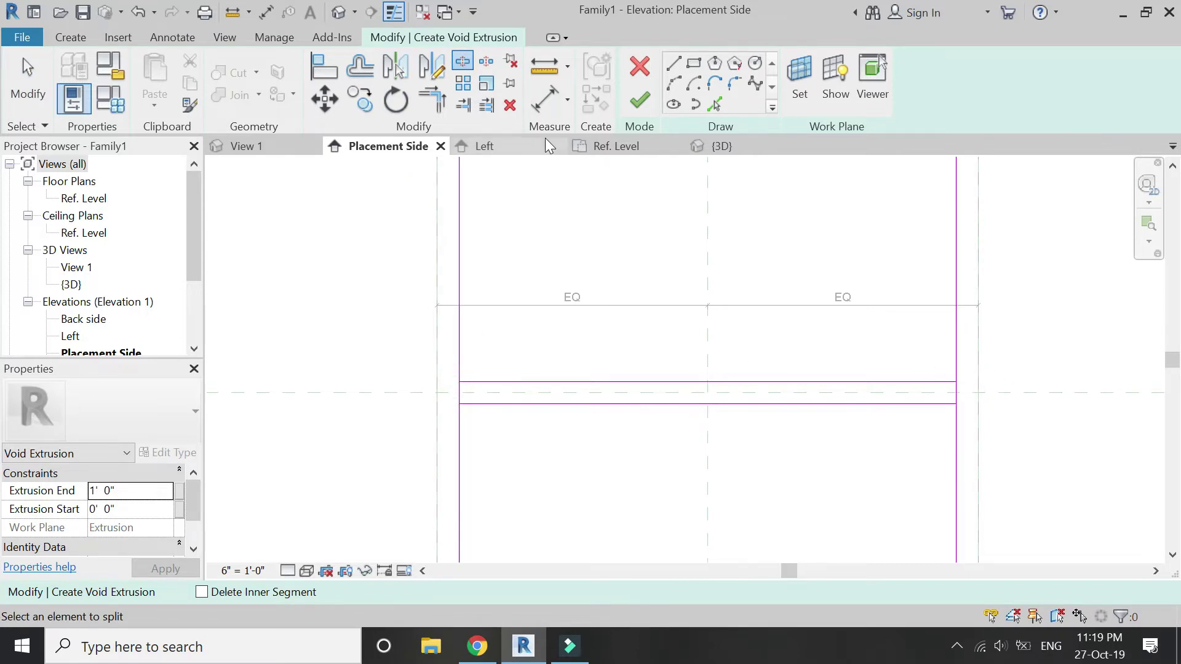
{"action": "left_click", "coordinate": [433, 101]}
{"action": "left_click", "coordinate": [469, 404]}
{"action": "left_click", "coordinate": [459, 421]}
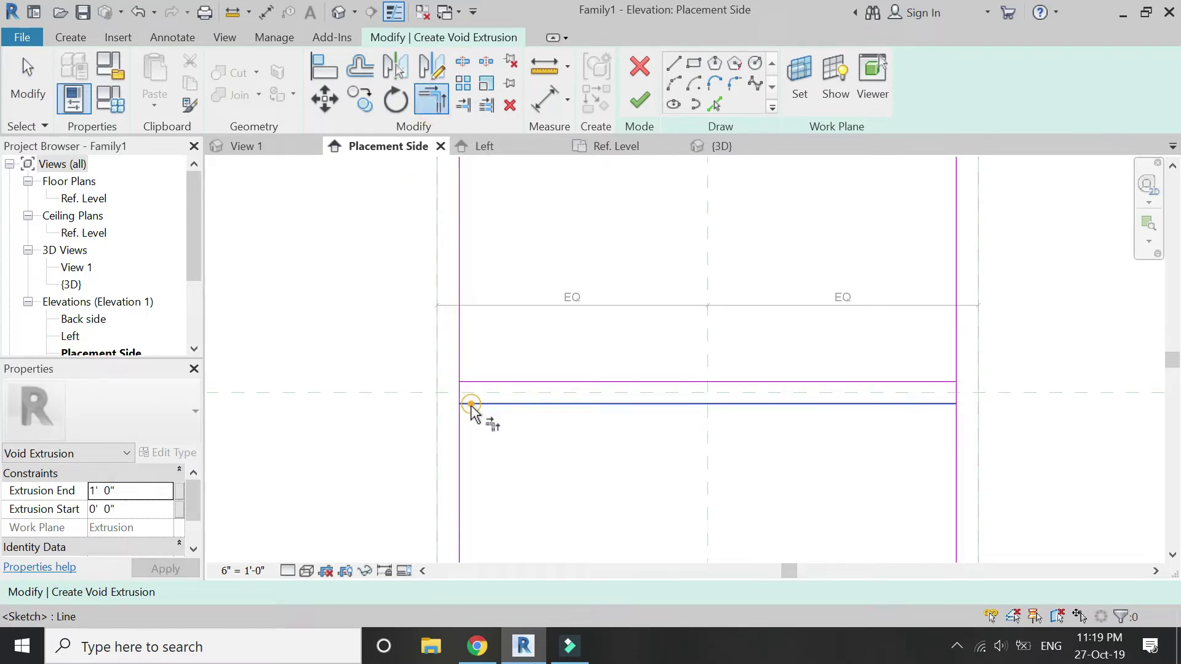
{"action": "left_click", "coordinate": [908, 405]}
{"action": "left_click", "coordinate": [956, 459]}
{"action": "scroll", "coordinate": [659, 375], "scroll_direction": "down", "scroll_amount": 3}
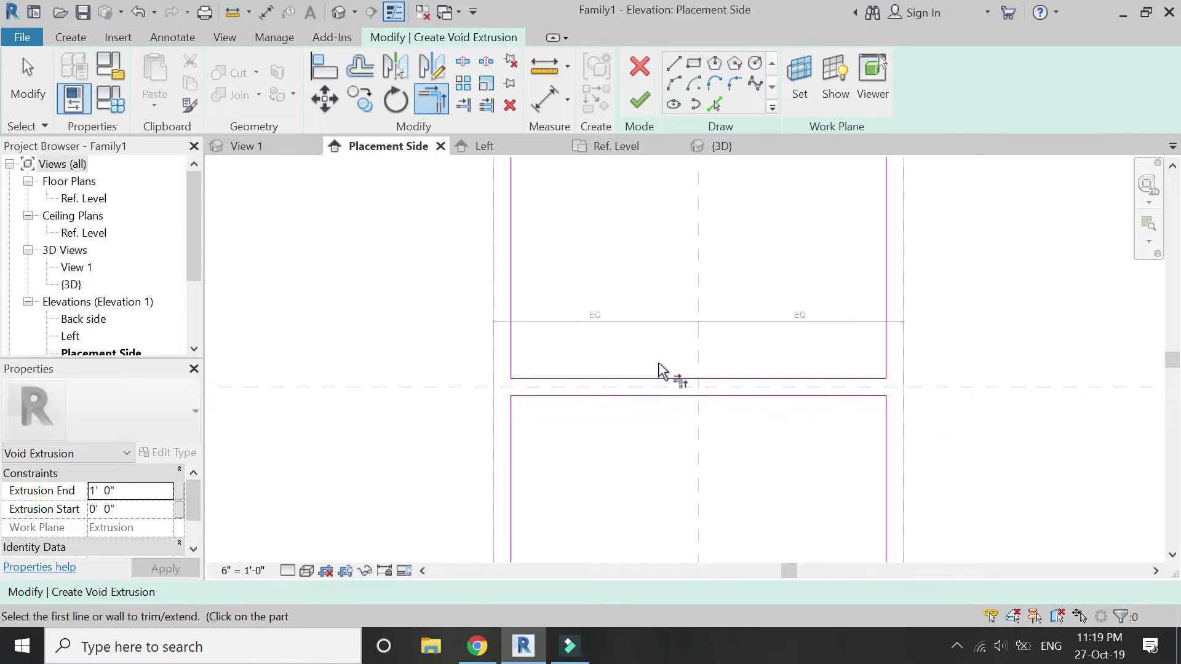
In the 3D view, associate the void's Extrusion End with a new type parameter named "extrusion sub".
{"action": "left_click", "coordinate": [715, 148]}
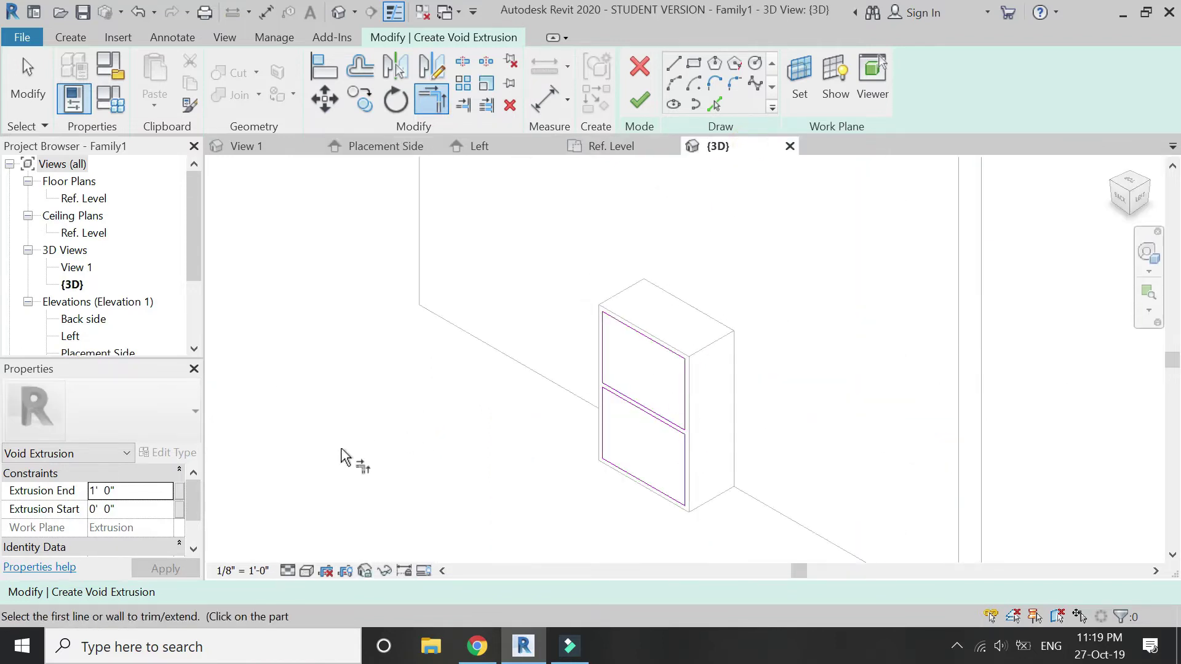
{"action": "key", "text": "Escape"}
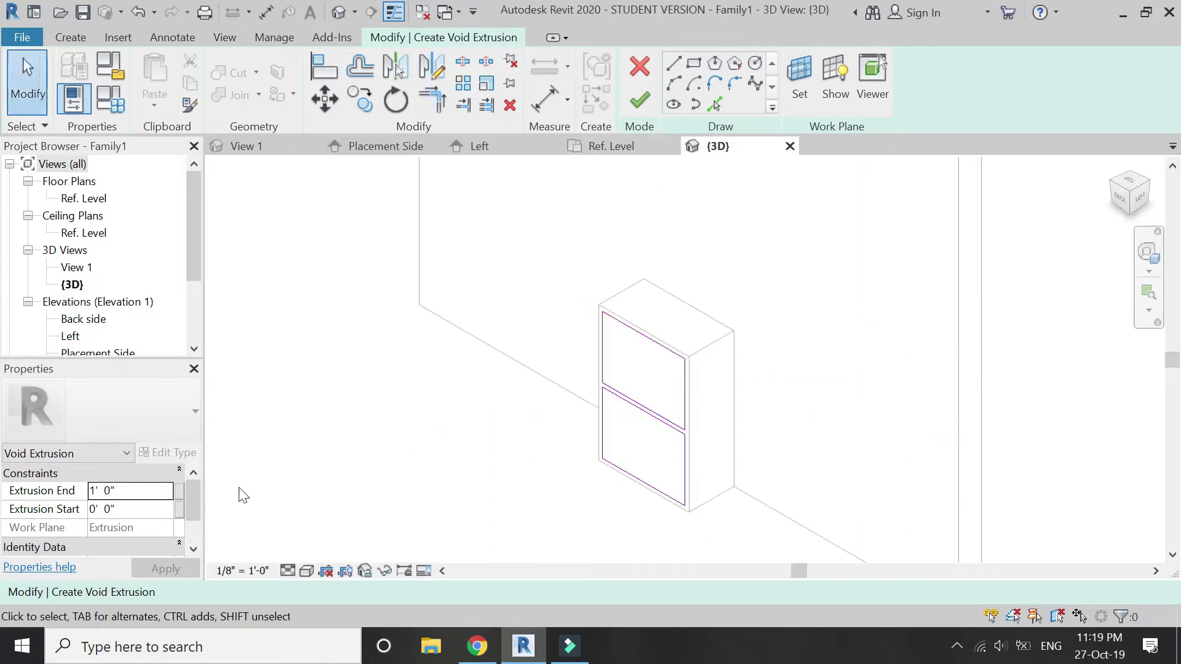
{"action": "left_click", "coordinate": [178, 492]}
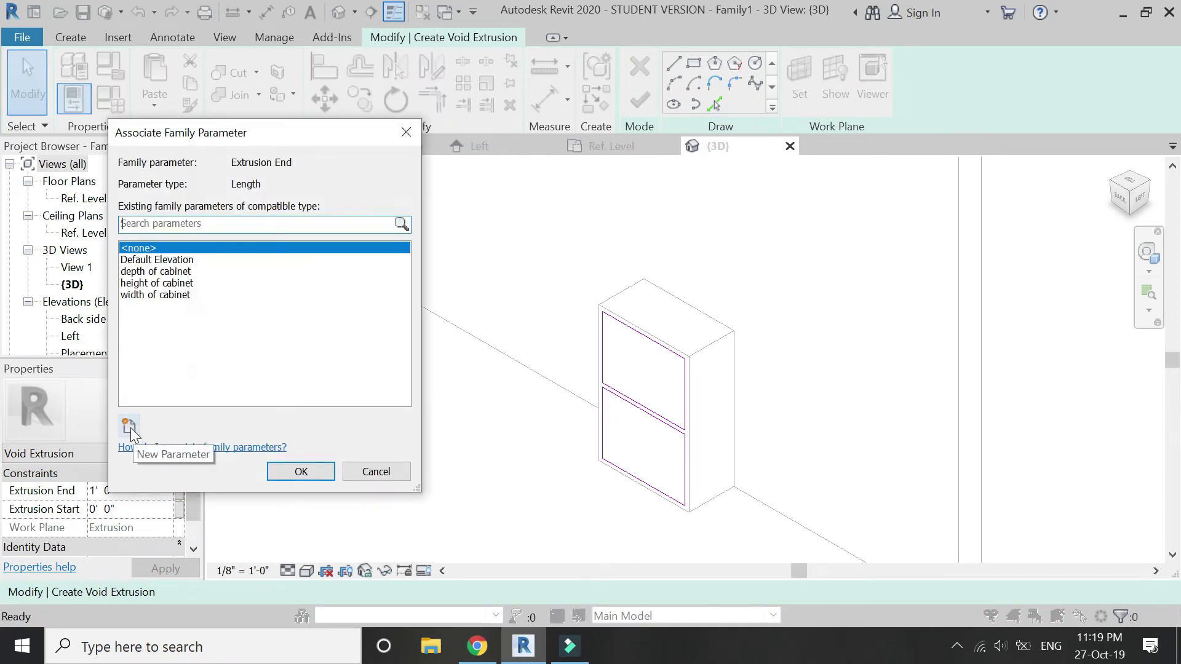
{"action": "left_click", "coordinate": [129, 426]}
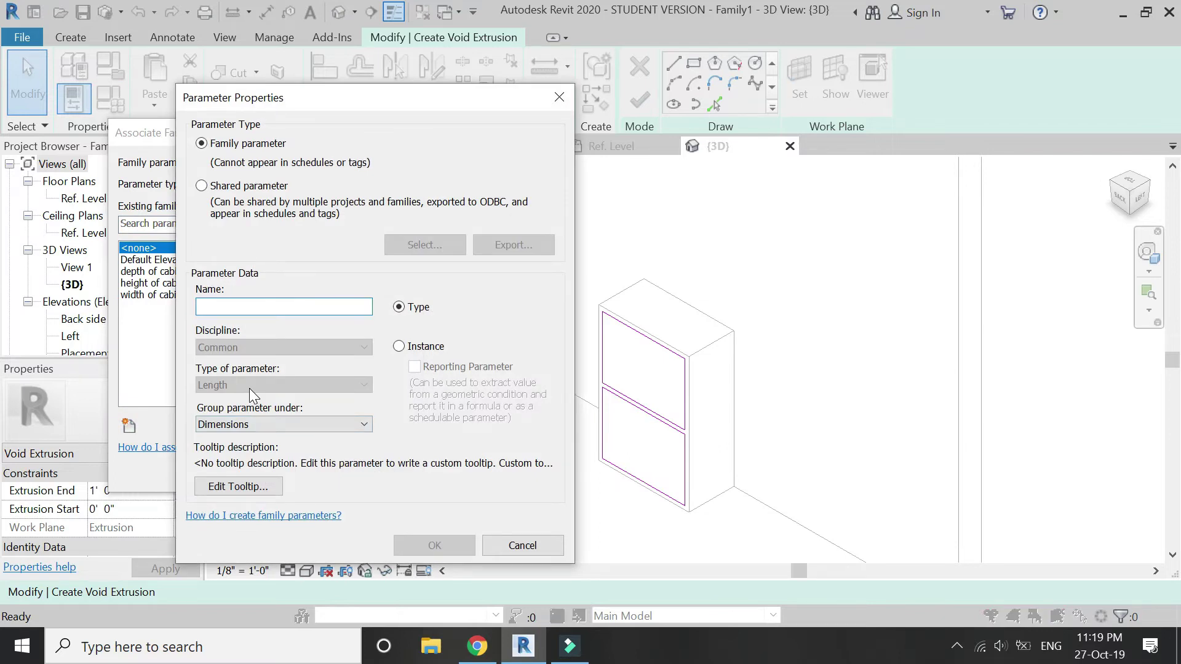
{"action": "type", "text": "extrusion sub"}
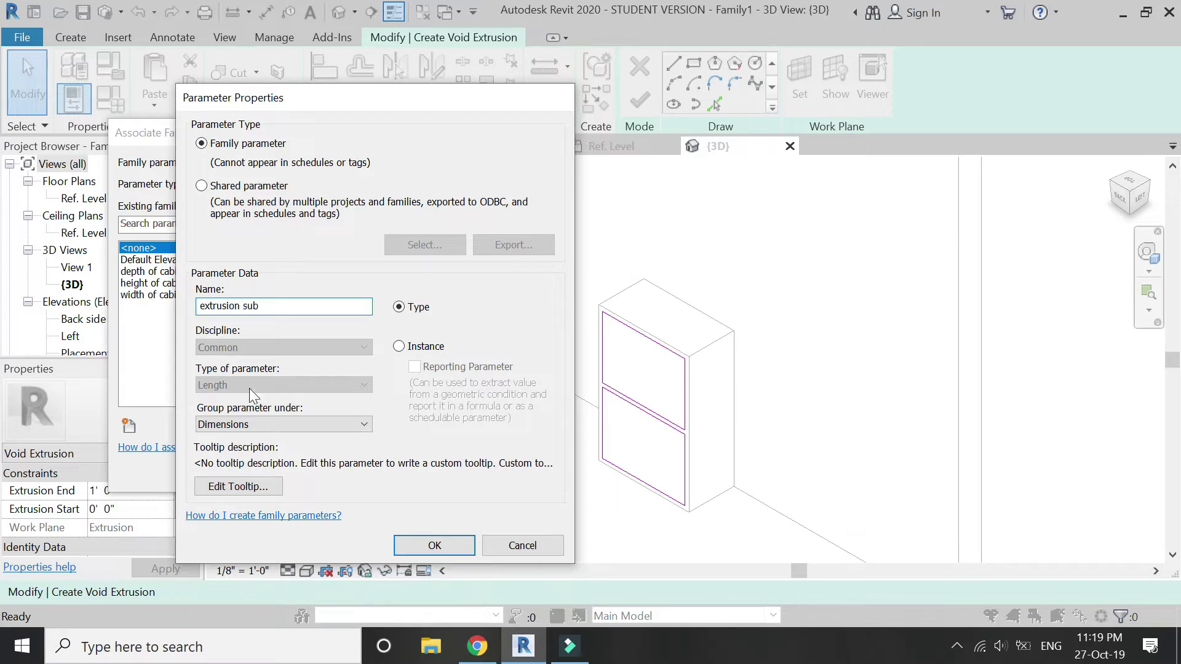
{"action": "key", "text": "Return"}
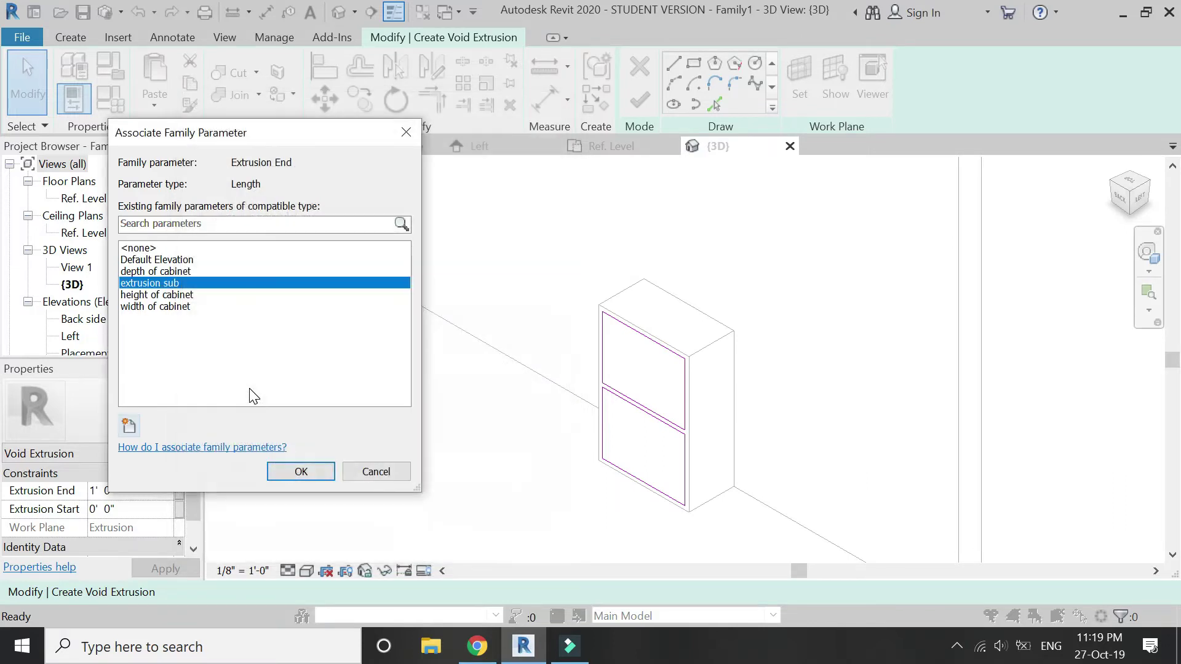
{"action": "left_click", "coordinate": [294, 472]}
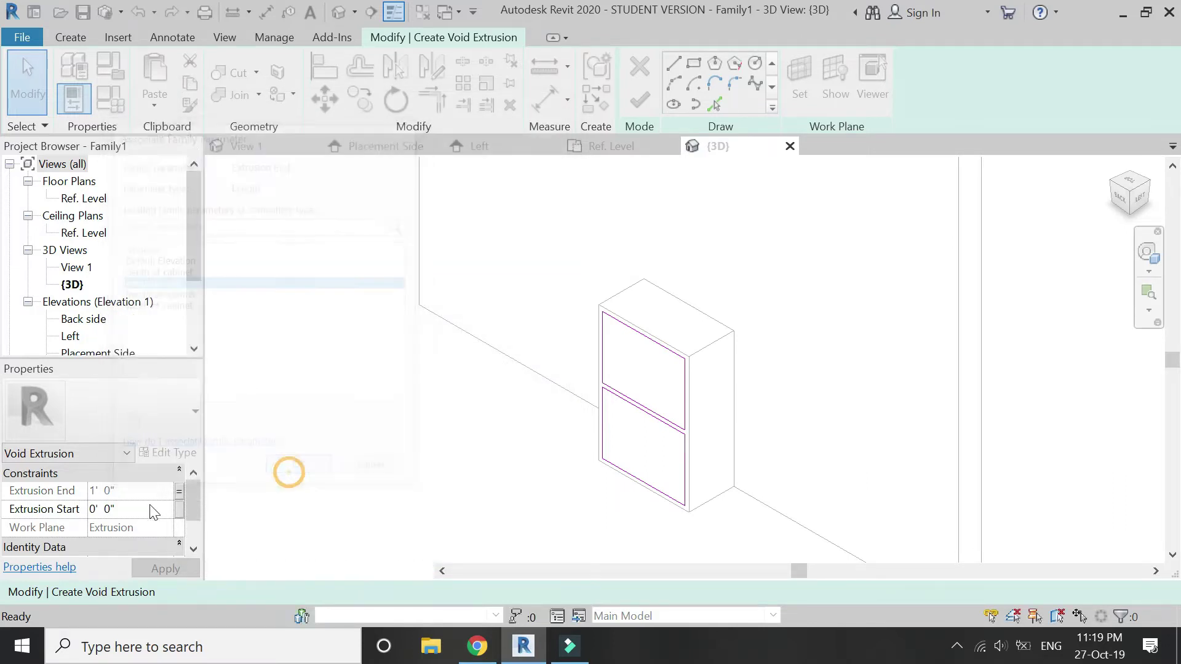
Give the "extrusion sub" parameter the formula depth of cabinet - 0' 1" and finish the void extrusion.
{"action": "left_click", "coordinate": [105, 101]}
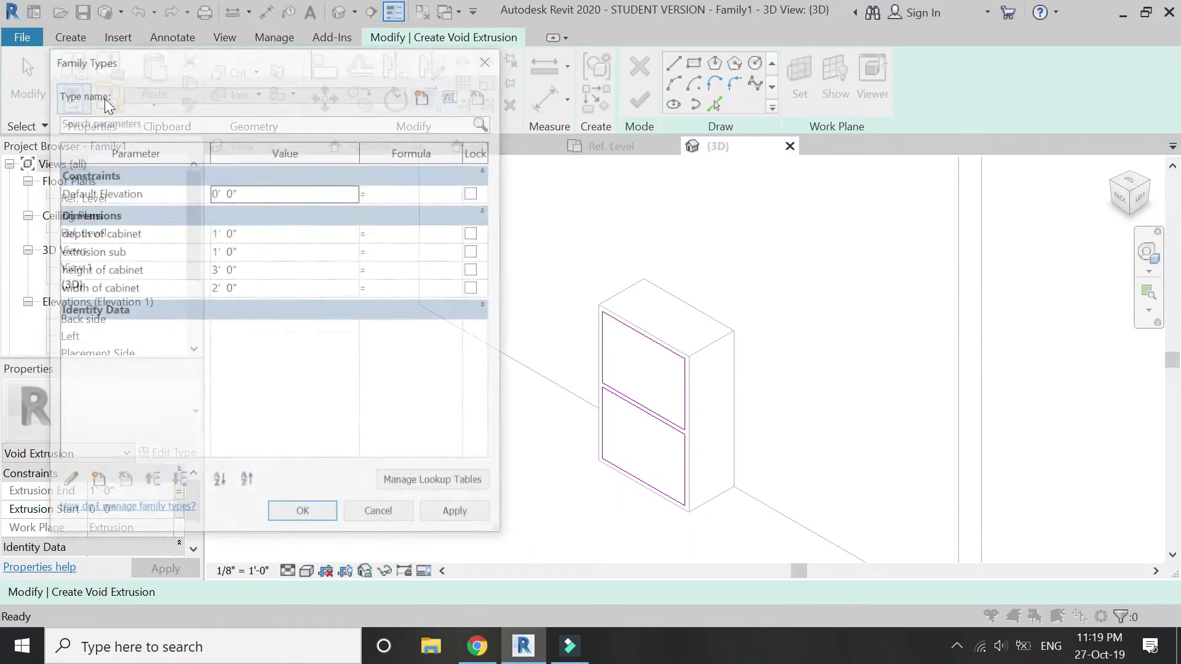
{"action": "left_click_drag", "start_coordinate": [208, 140], "coordinate": [150, 141]}
{"action": "left_click_drag", "start_coordinate": [300, 153], "coordinate": [186, 165]}
{"action": "left_click_drag", "start_coordinate": [293, 154], "coordinate": [450, 155]}
{"action": "left_click", "coordinate": [201, 251]}
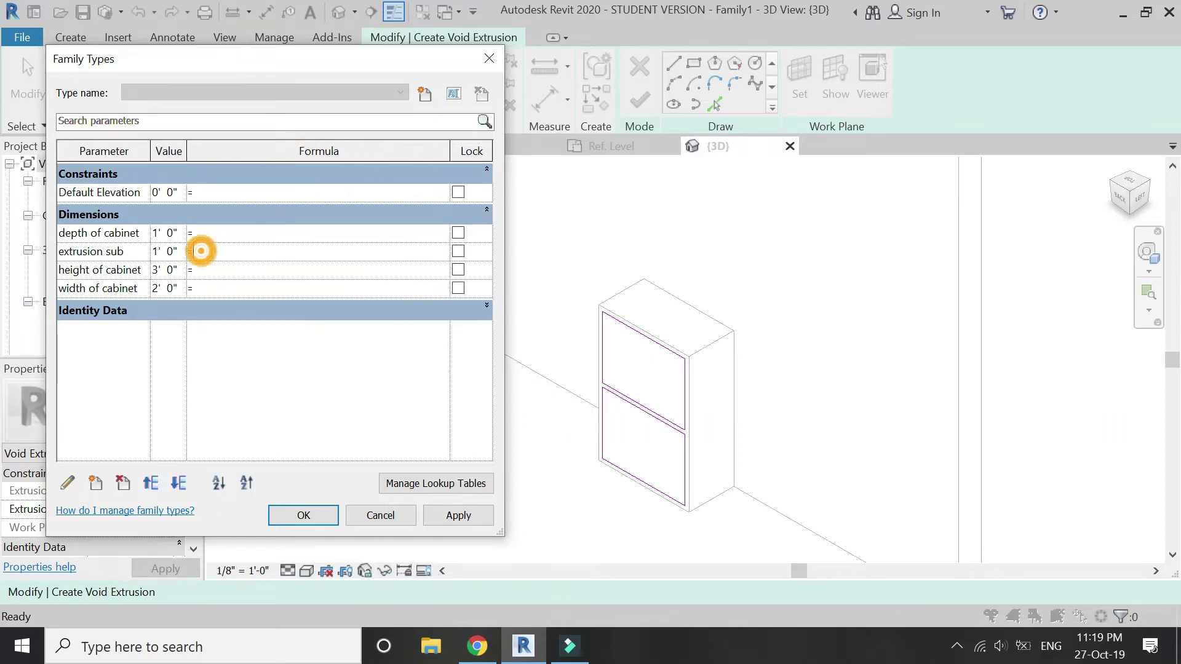
{"action": "left_click", "coordinate": [144, 234]}
{"action": "left_click_drag", "start_coordinate": [144, 234], "coordinate": [70, 234]}
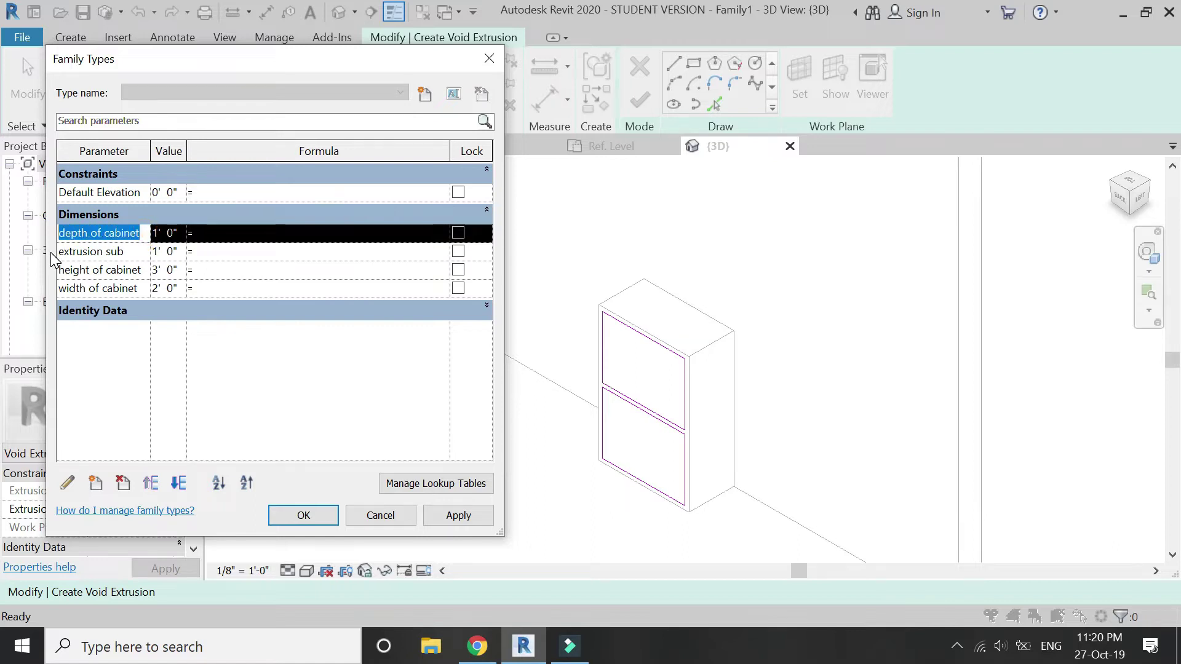
{"action": "left_click", "coordinate": [208, 252]}
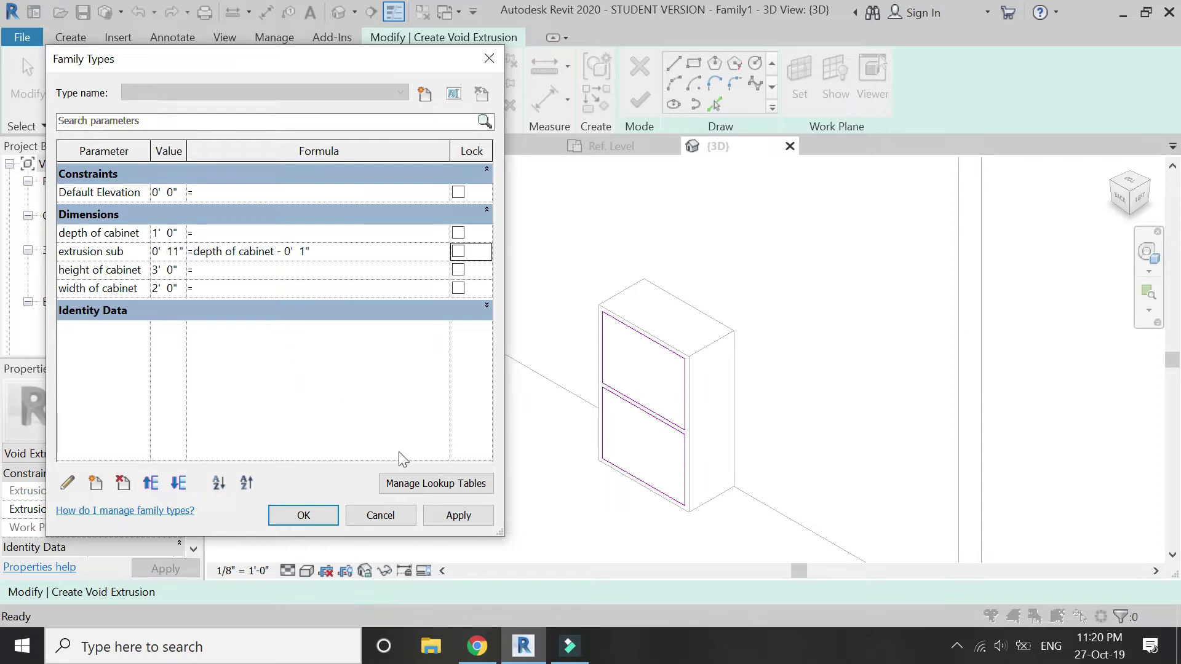
{"action": "left_click", "coordinate": [317, 512]}
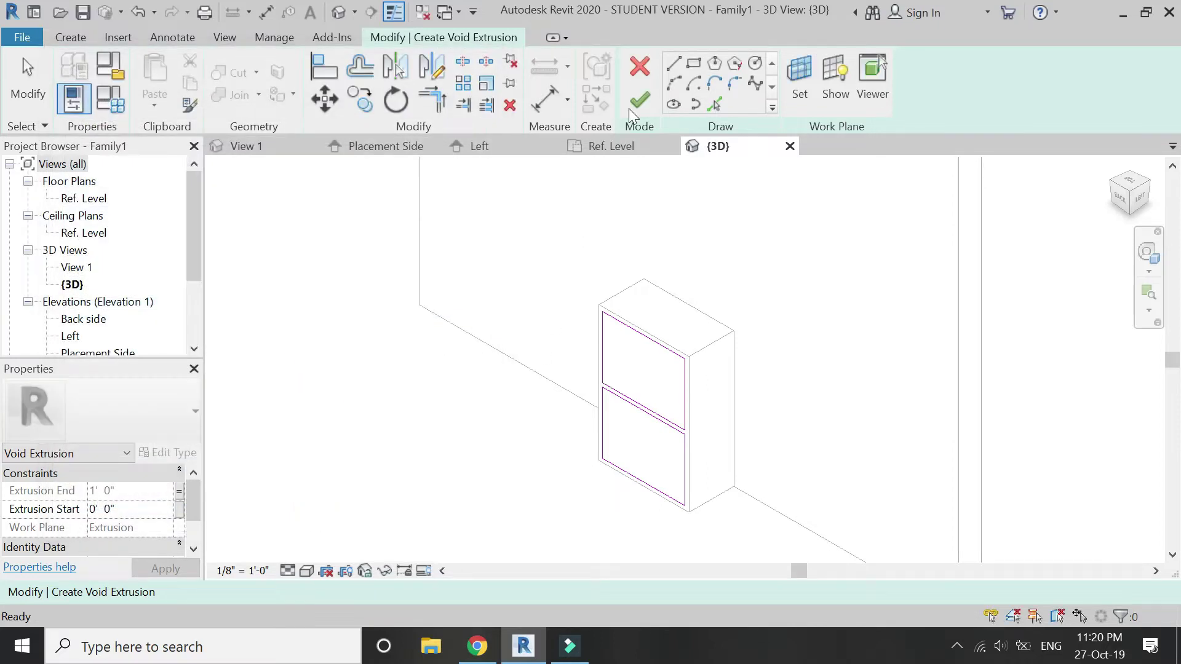
{"action": "left_click", "coordinate": [632, 102]}
{"action": "key", "text": "Escape"}
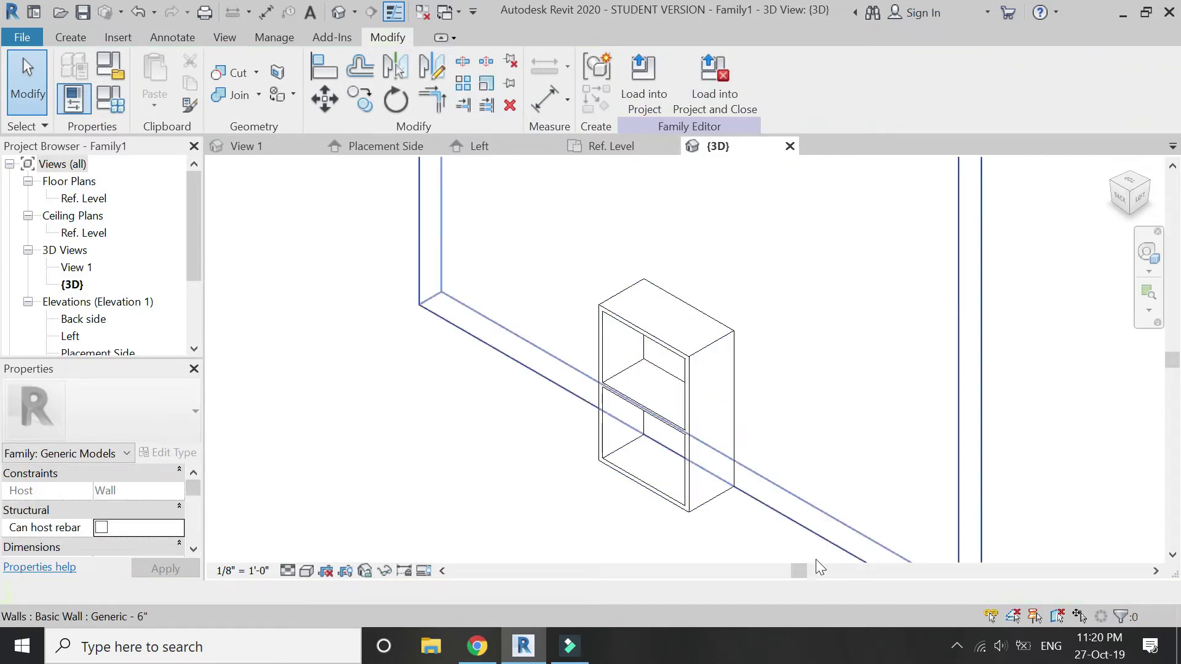
Show the Ref. Level floor plan and set its view scale to 3" = 1'-0".
{"action": "key", "text": "ctrl+Tab"}
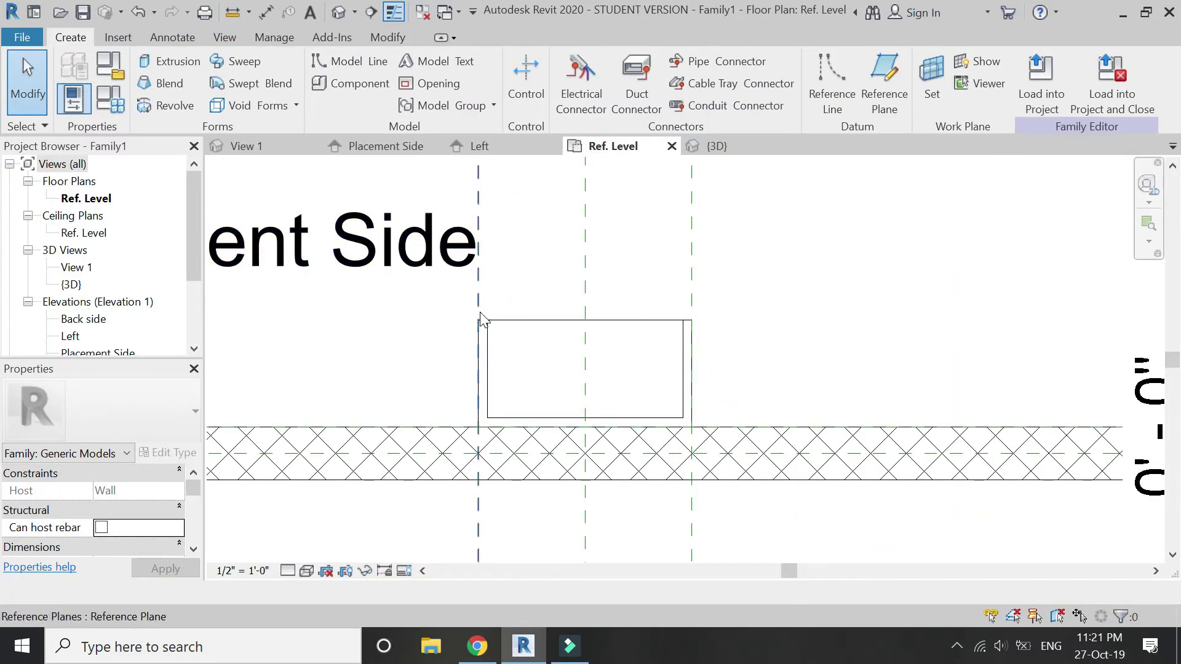
{"action": "scroll", "coordinate": [483, 317], "scroll_direction": "up", "scroll_amount": 1}
{"action": "left_click", "coordinate": [223, 571]}
{"action": "left_click", "coordinate": [314, 75]}
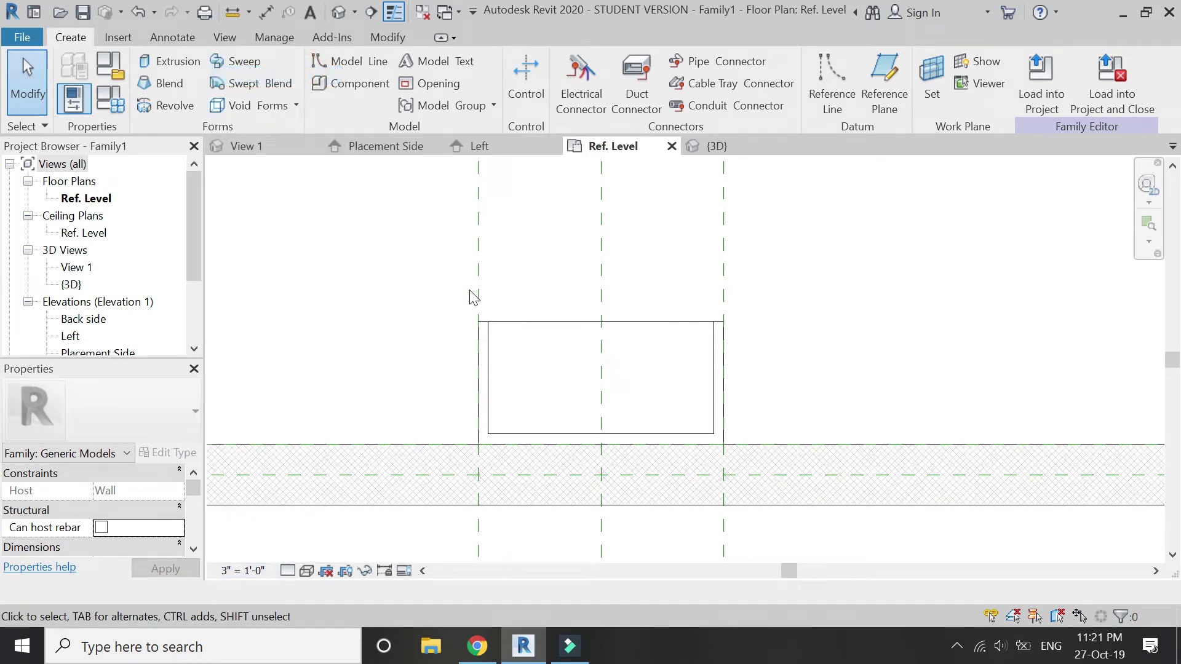
Name the reference plane along the cabinet's left side "d" in the floor plan.
{"action": "left_click", "coordinate": [481, 282]}
{"action": "scroll", "coordinate": [515, 299], "scroll_direction": "down", "scroll_amount": 4}
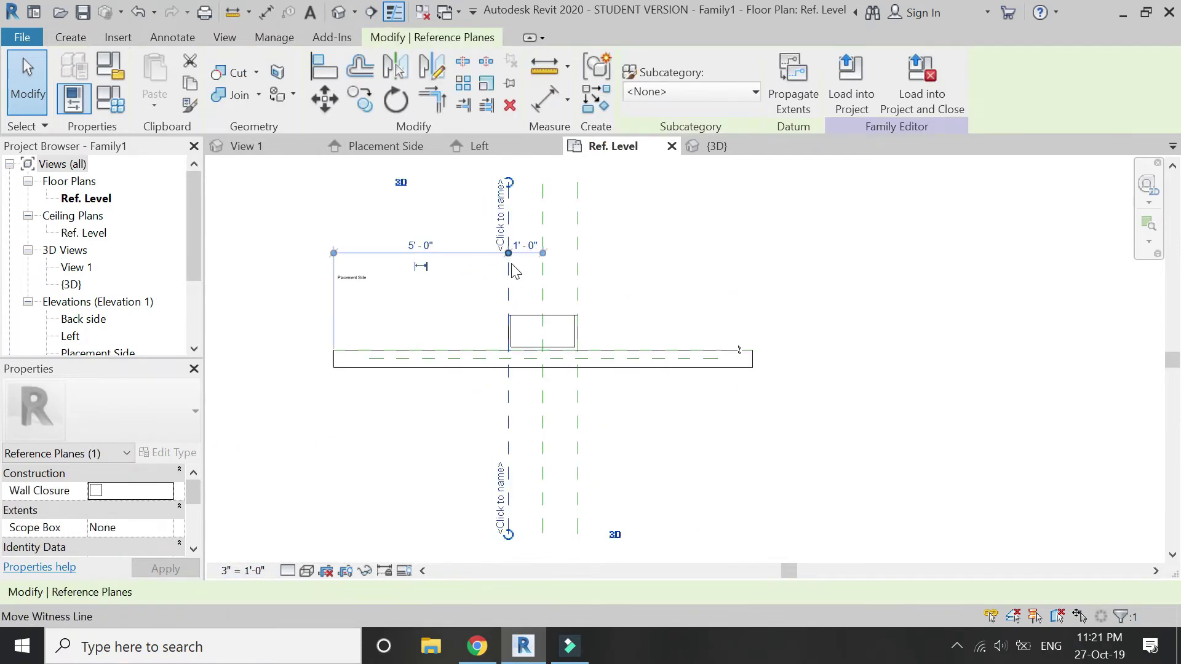
{"action": "scroll", "coordinate": [513, 507], "scroll_direction": "up", "scroll_amount": 2}
{"action": "left_click", "coordinate": [512, 501]}
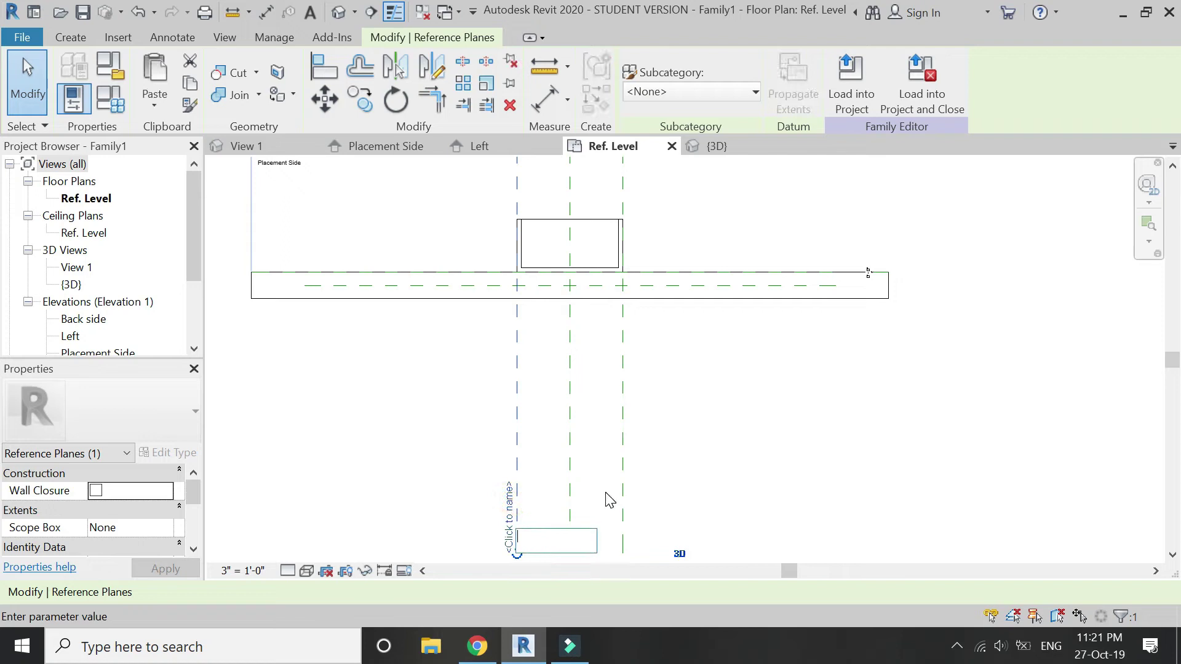
{"action": "type", "text": "d"}
{"action": "key", "text": "Return"}
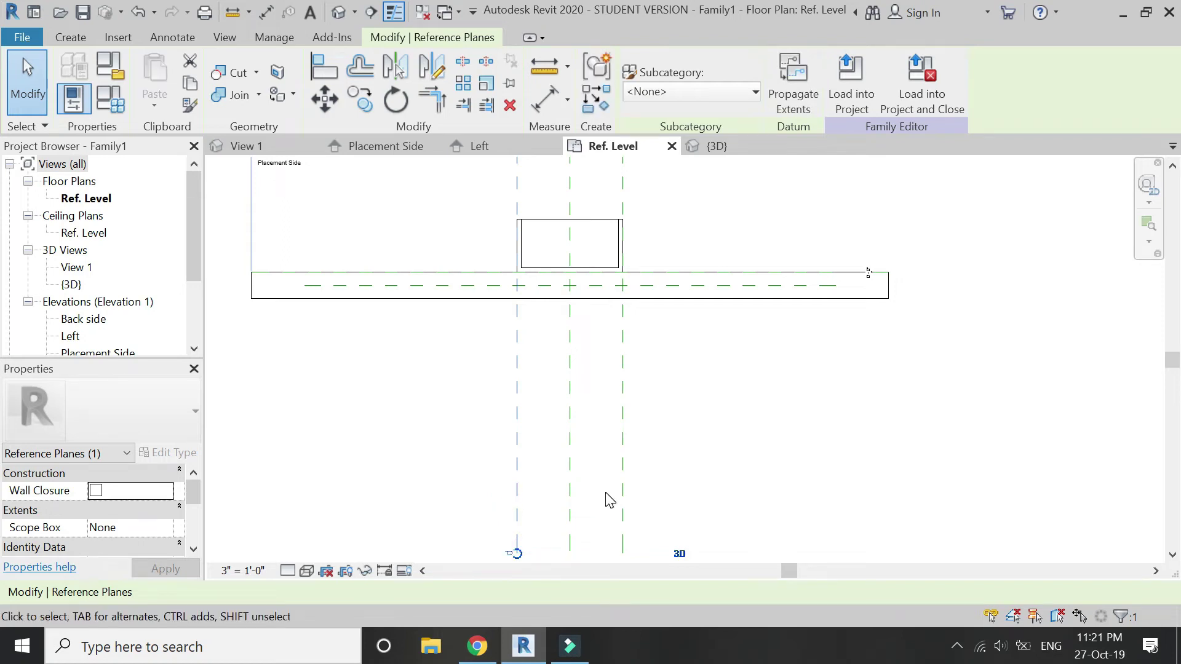
{"action": "left_click", "coordinate": [501, 245]}
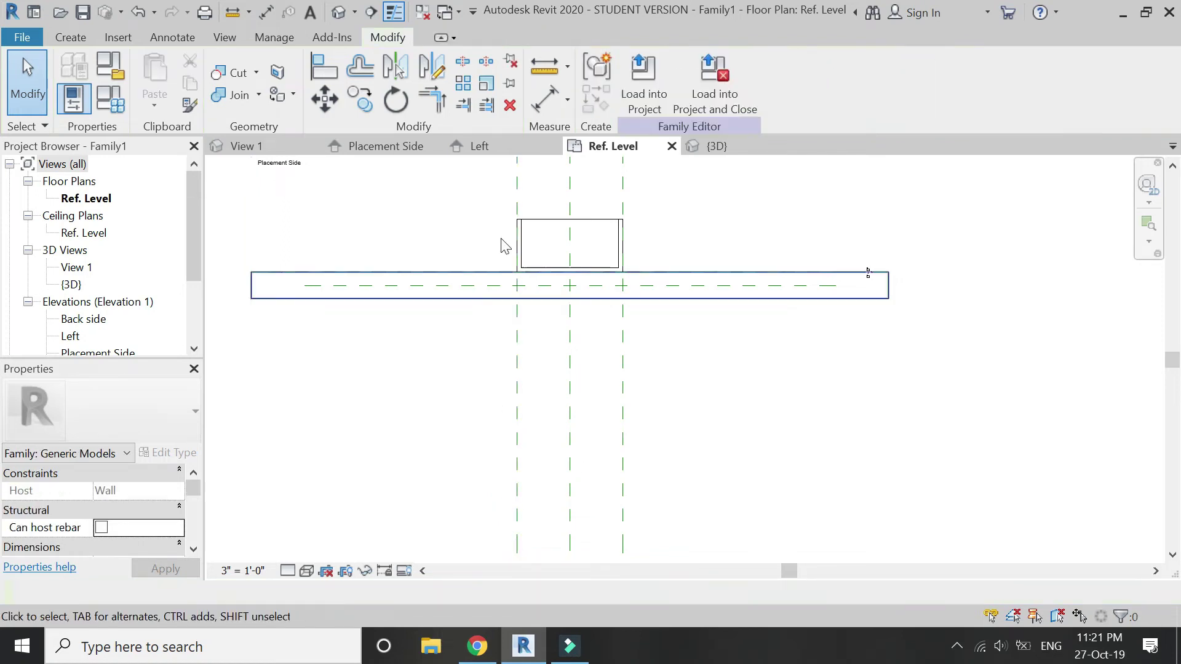
In the Left elevation, set the work plane to Reference Plane : d.
{"action": "left_click", "coordinate": [497, 148]}
{"action": "left_click", "coordinate": [69, 37]}
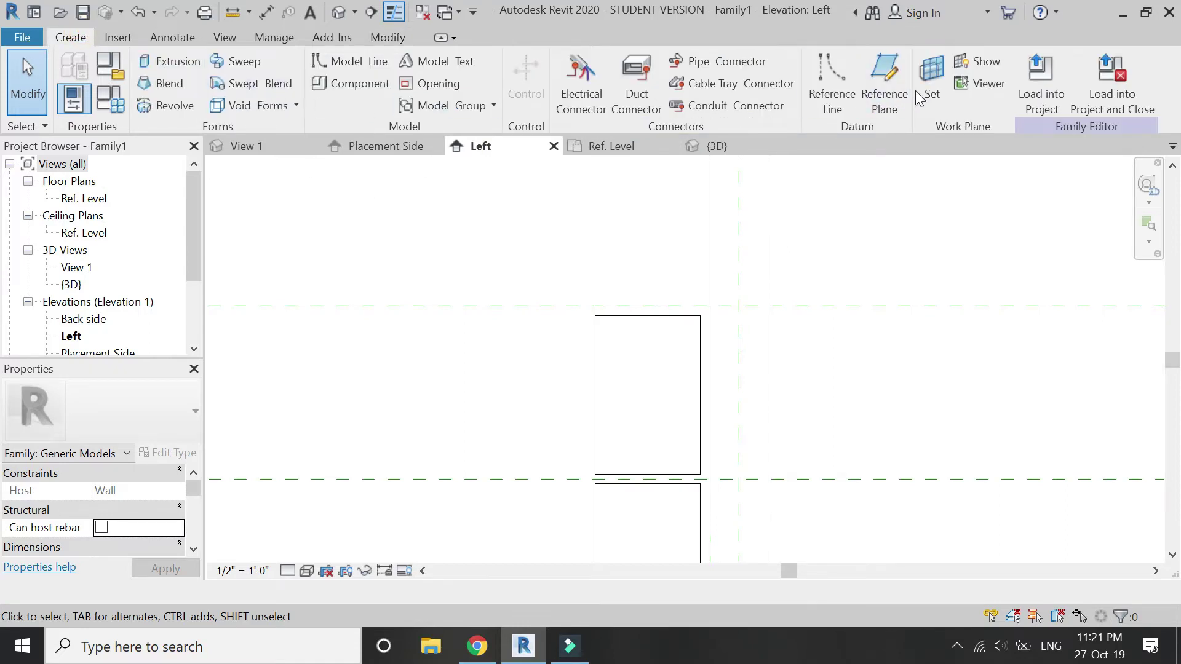
{"action": "left_click", "coordinate": [931, 77]}
{"action": "left_click", "coordinate": [936, 418]}
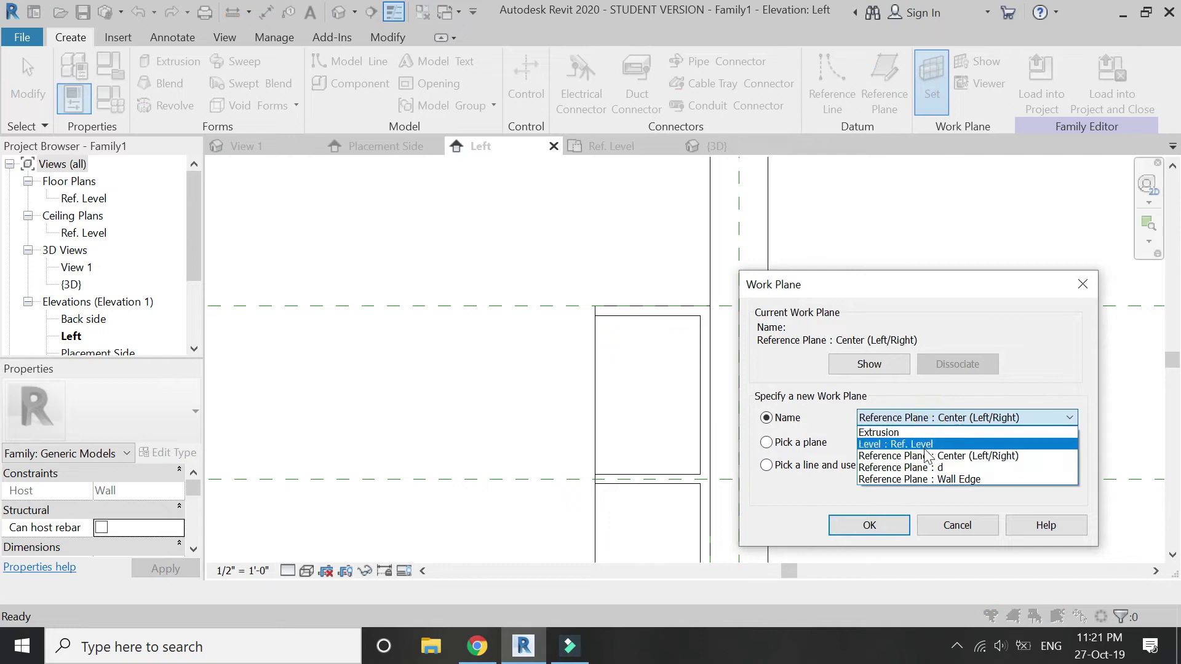
{"action": "left_click", "coordinate": [925, 470]}
{"action": "left_click", "coordinate": [892, 524]}
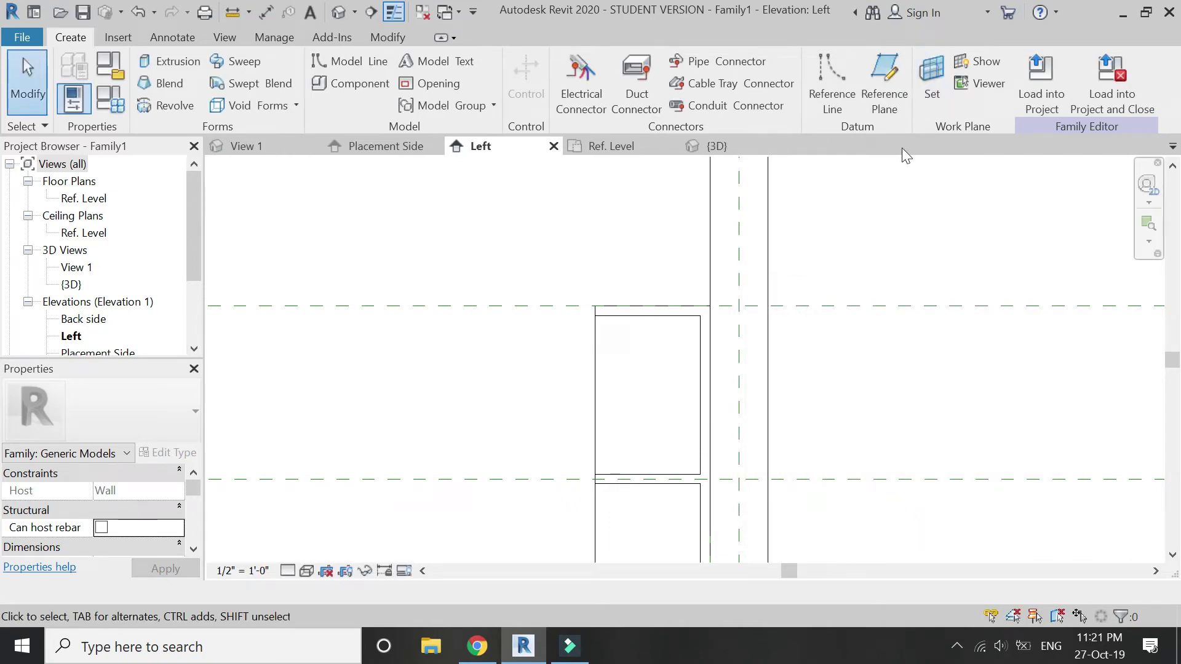
Draw a vertical reference plane along the cabinet's front face and extend it down past the Ref. Level line.
{"action": "left_click", "coordinate": [876, 118]}
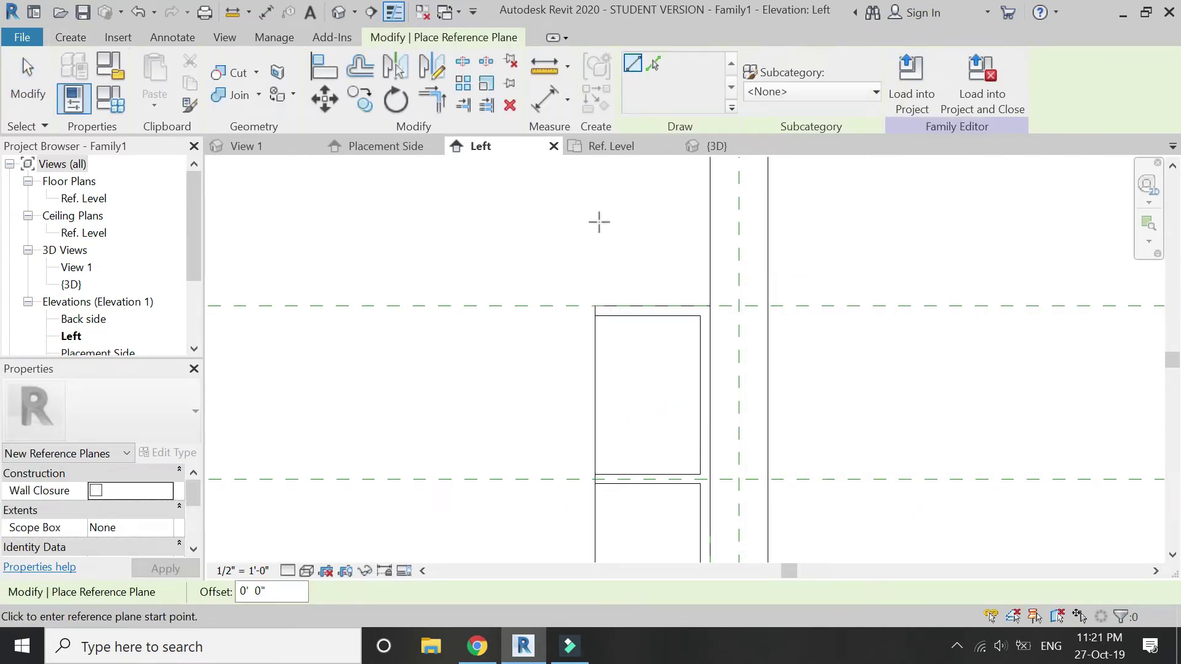
{"action": "left_click", "coordinate": [595, 305]}
{"action": "left_click", "coordinate": [594, 184]}
{"action": "key", "text": "Escape"}
{"action": "left_click", "coordinate": [596, 236]}
{"action": "scroll", "coordinate": [600, 246], "scroll_direction": "down", "scroll_amount": 3}
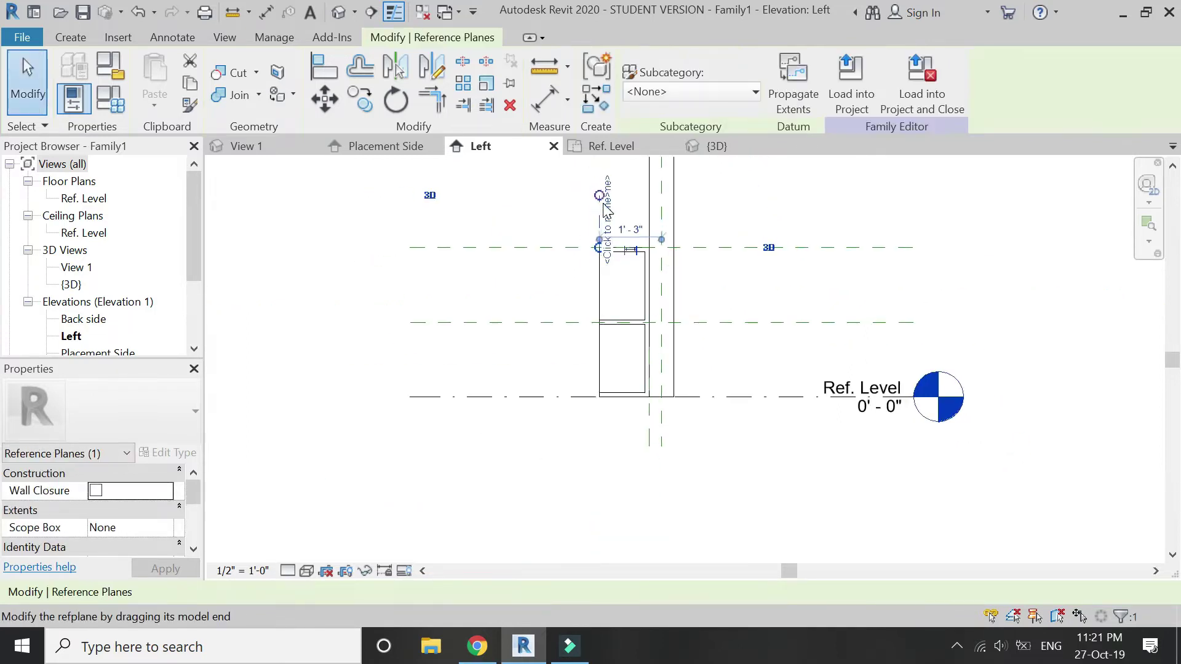
{"action": "scroll", "coordinate": [600, 247], "scroll_direction": "up", "scroll_amount": 2}
{"action": "left_click_drag", "start_coordinate": [601, 246], "coordinate": [601, 528]}
{"action": "left_click", "coordinate": [596, 524]}
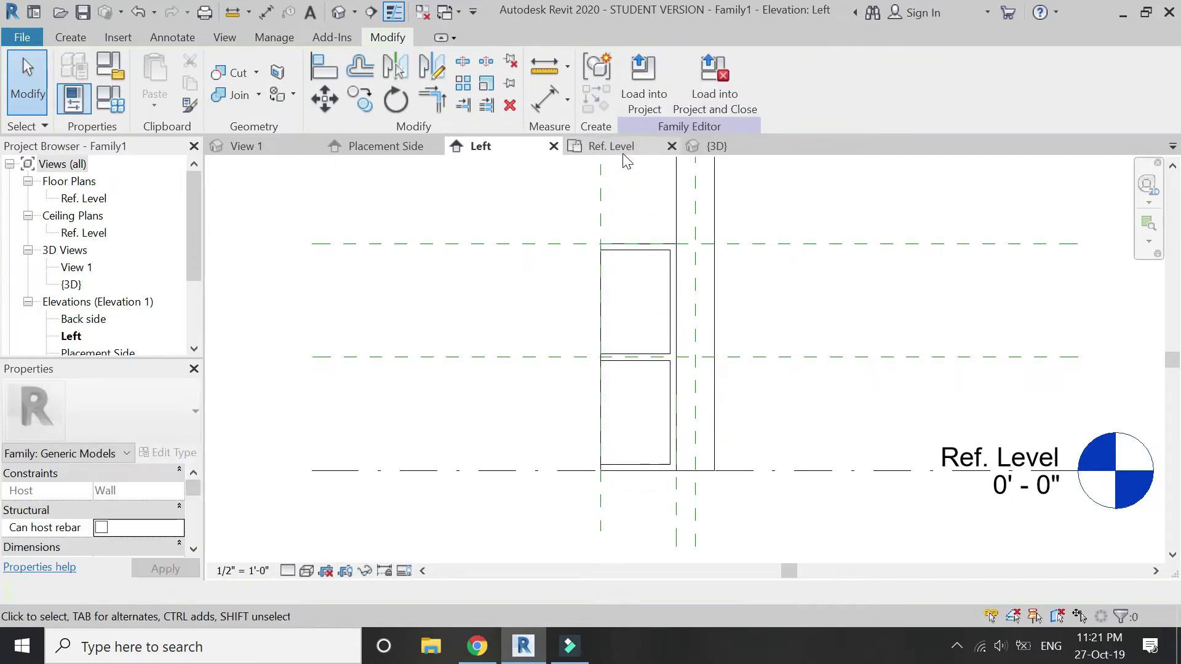
Dimension between the front reference plane and the cabinet's back at the wall face, and label it with the "depth of cabinet" parameter.
{"action": "scroll", "coordinate": [619, 184], "scroll_direction": "up", "scroll_amount": 2}
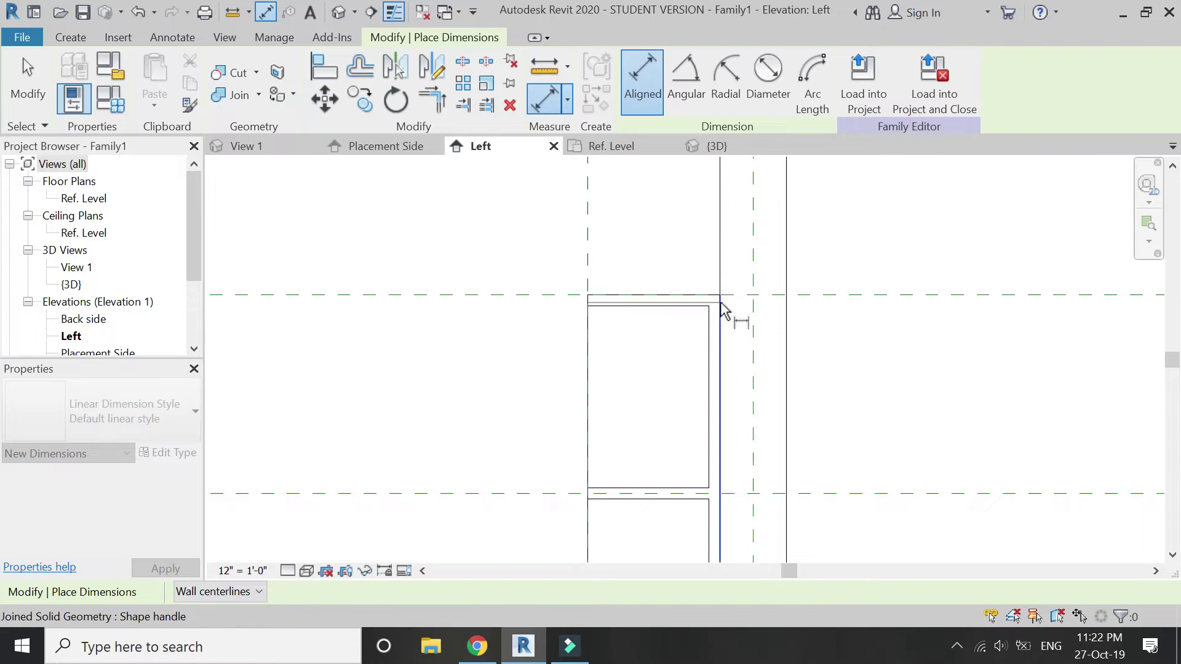
{"action": "left_click", "coordinate": [720, 335]}
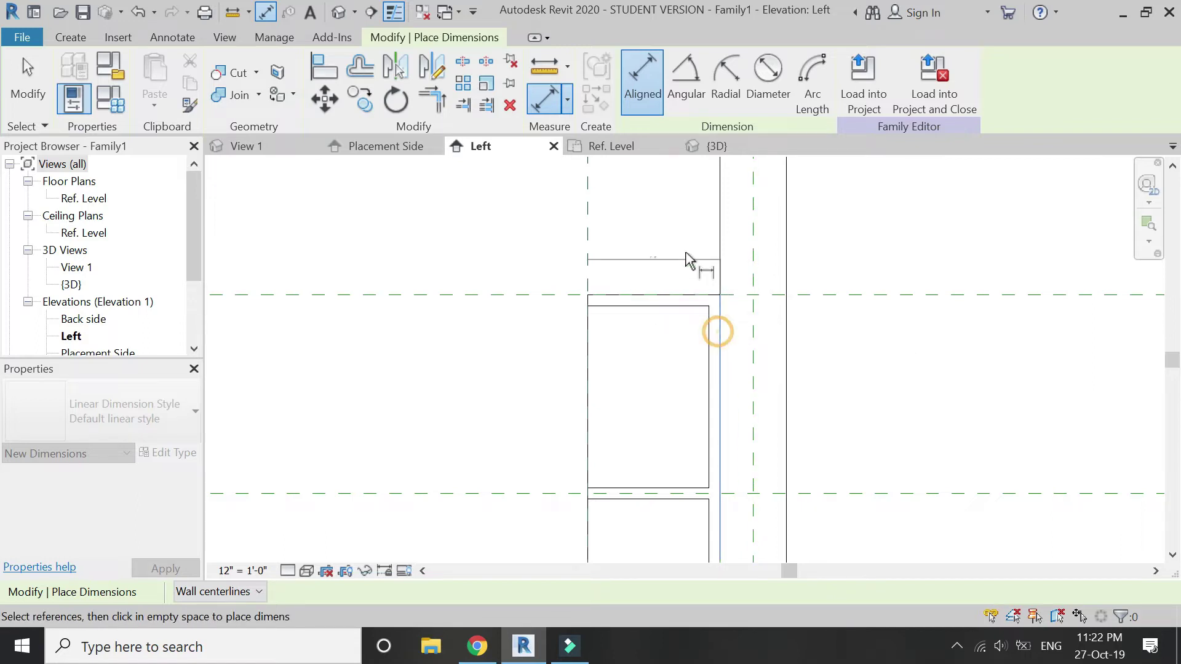
{"action": "scroll", "coordinate": [689, 240], "scroll_direction": "up", "scroll_amount": 5}
{"action": "left_click", "coordinate": [675, 260]}
{"action": "key", "text": "Escape"}
{"action": "key", "text": "Escape"}
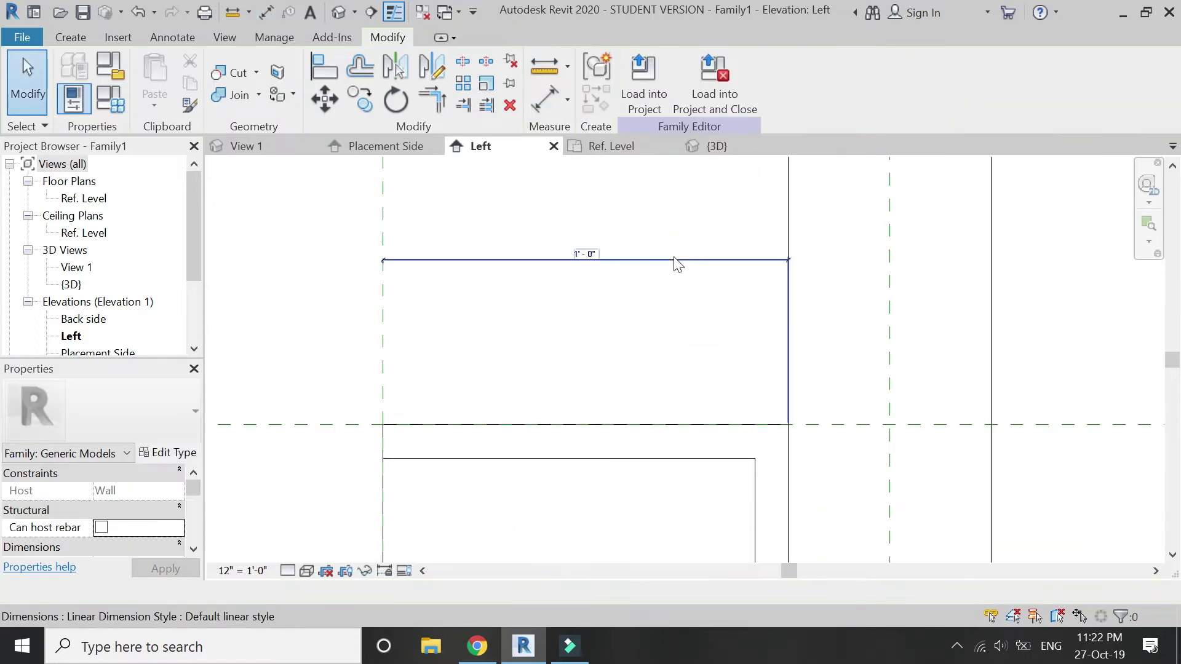
{"action": "left_click", "coordinate": [742, 85]}
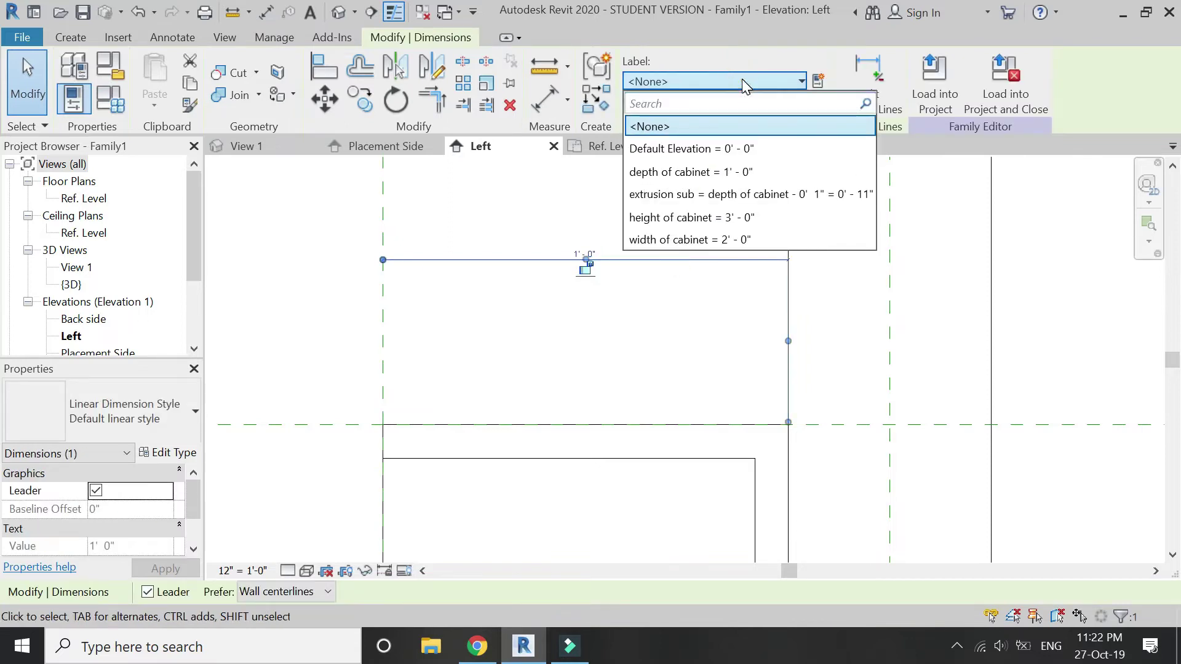
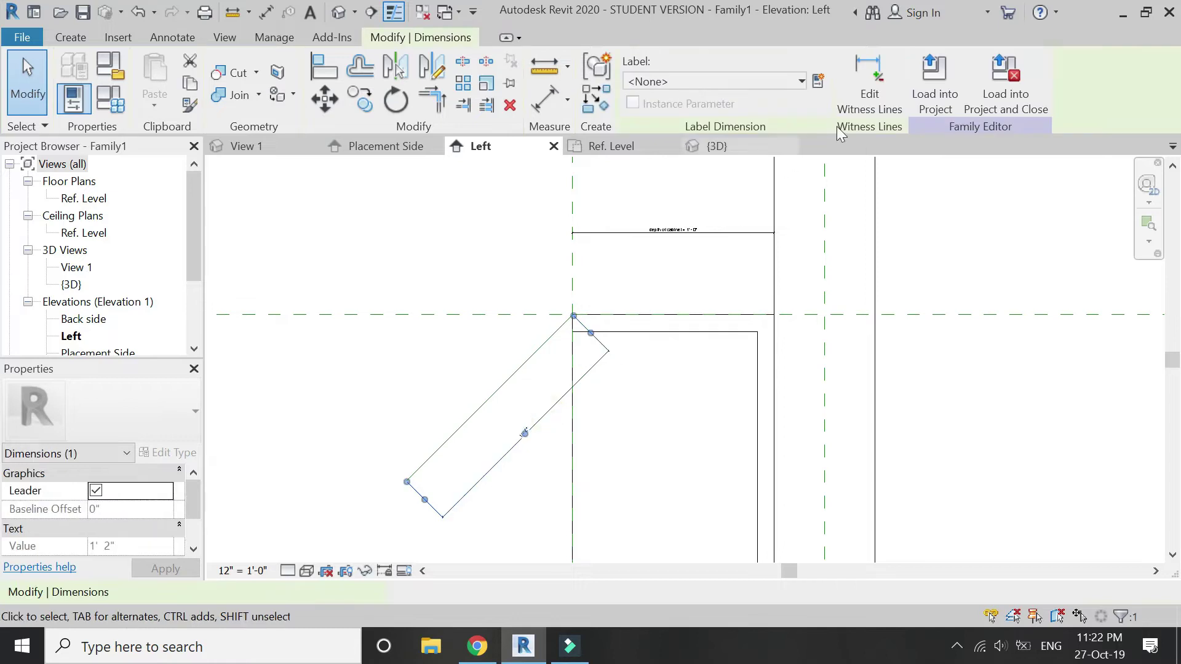
Label the slanted line's length dimension with a new type parameter named "panel height".
{"action": "left_click", "coordinate": [818, 82]}
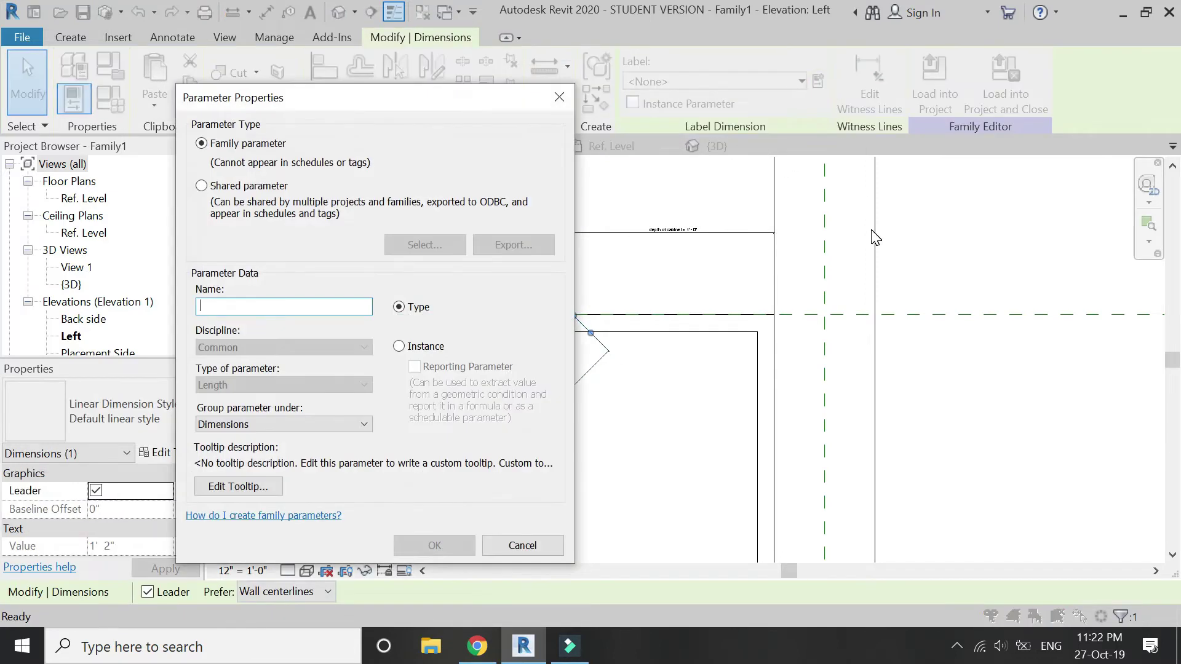
{"action": "type", "text": "panel height"}
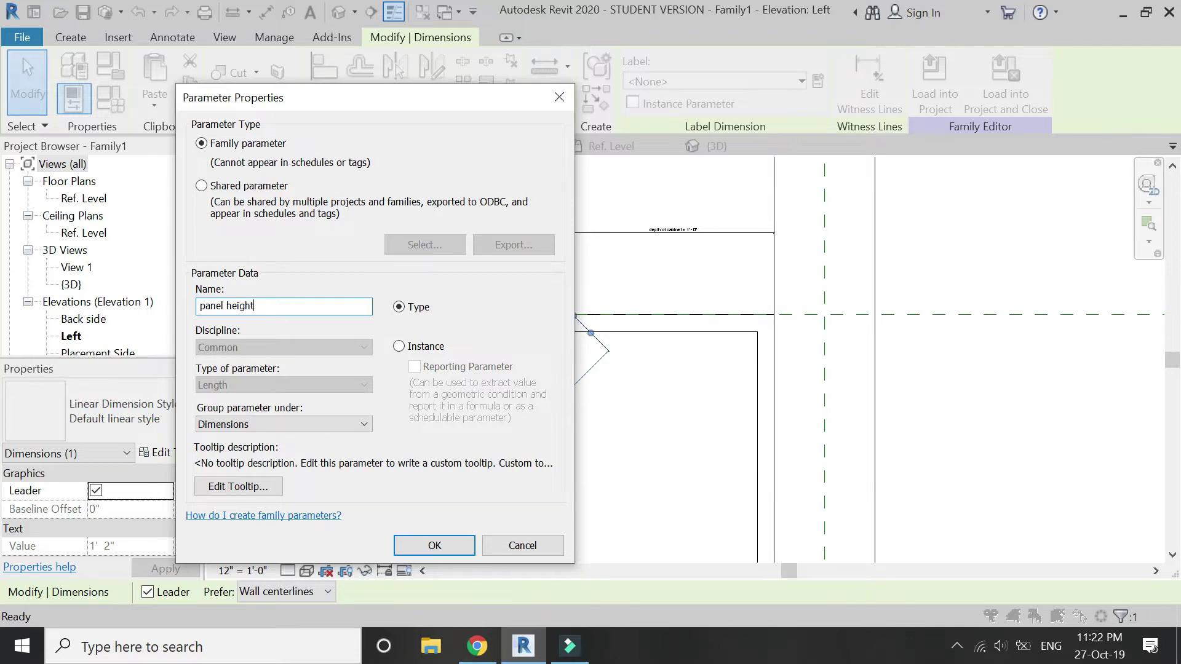
{"action": "key", "text": "Return"}
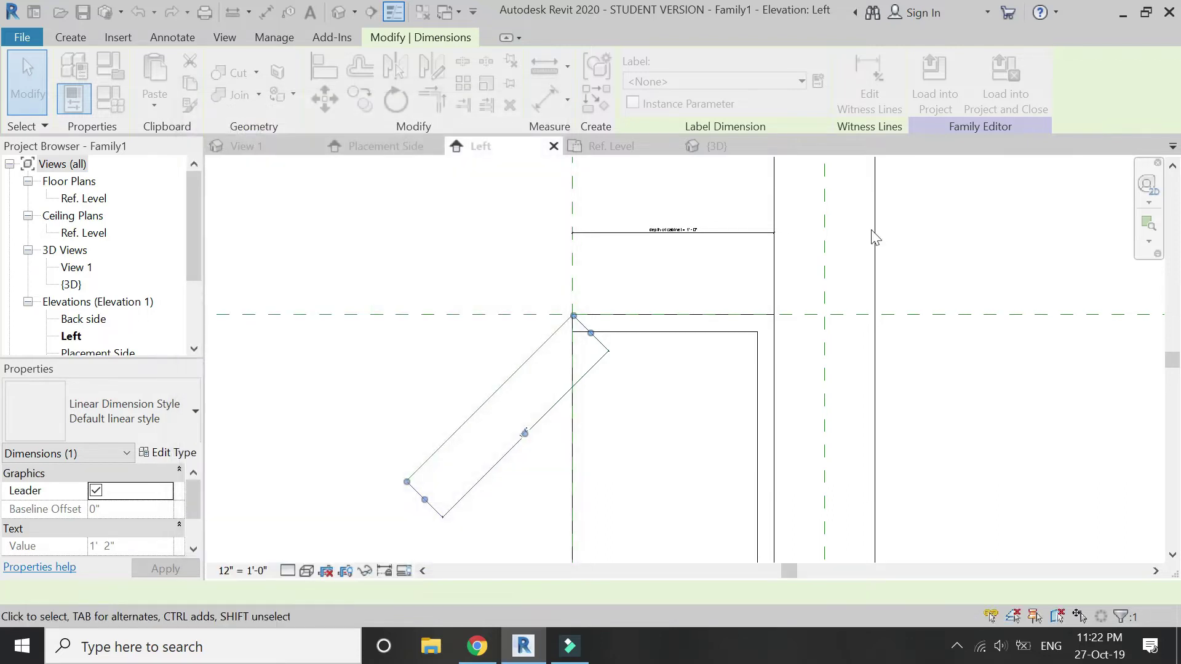
{"action": "key", "text": "Escape"}
Give the "panel height" parameter the formula height of cabinet / 2.
{"action": "left_click", "coordinate": [104, 100]}
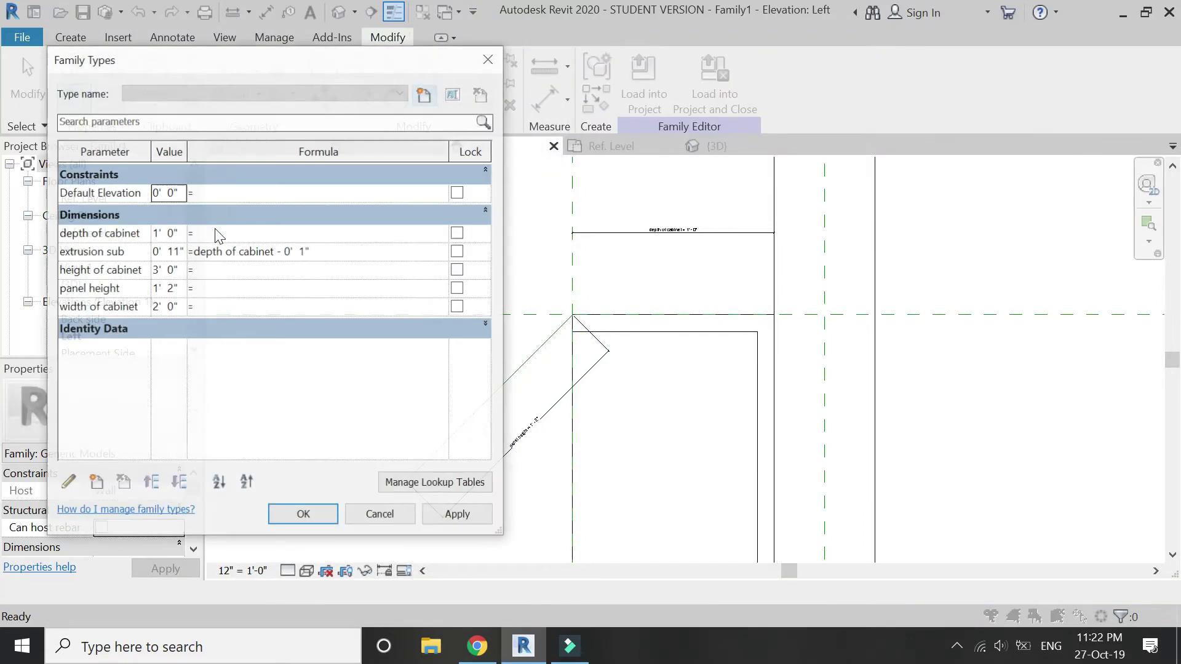
{"action": "left_click", "coordinate": [145, 270]}
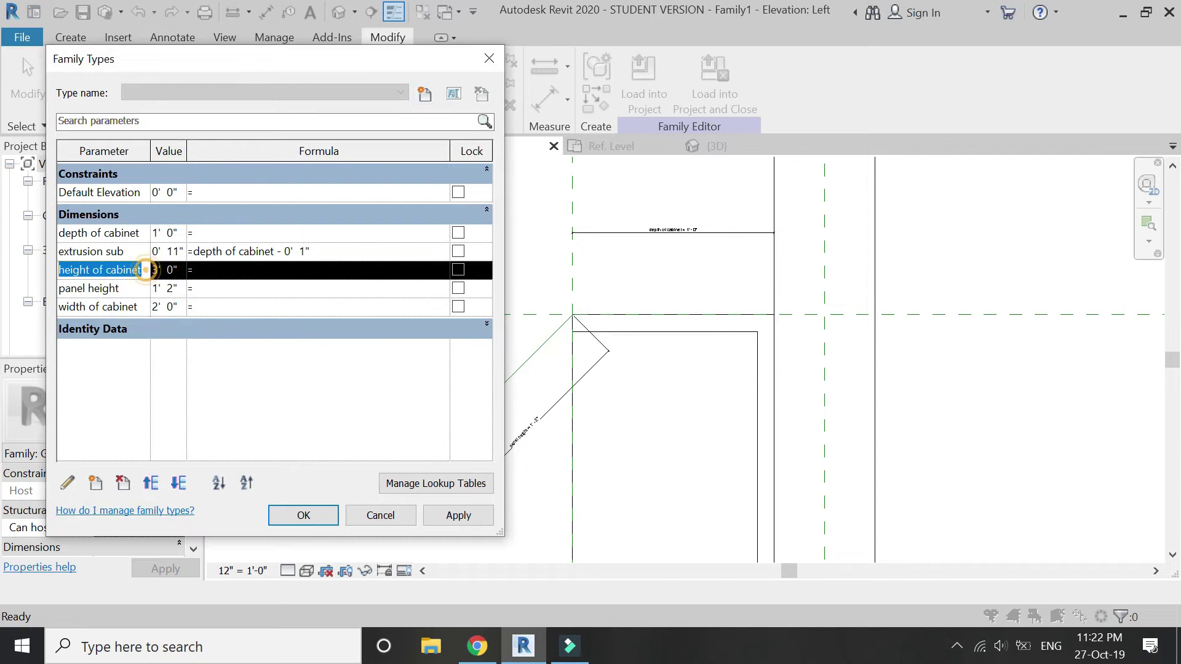
{"action": "left_click", "coordinate": [201, 289]}
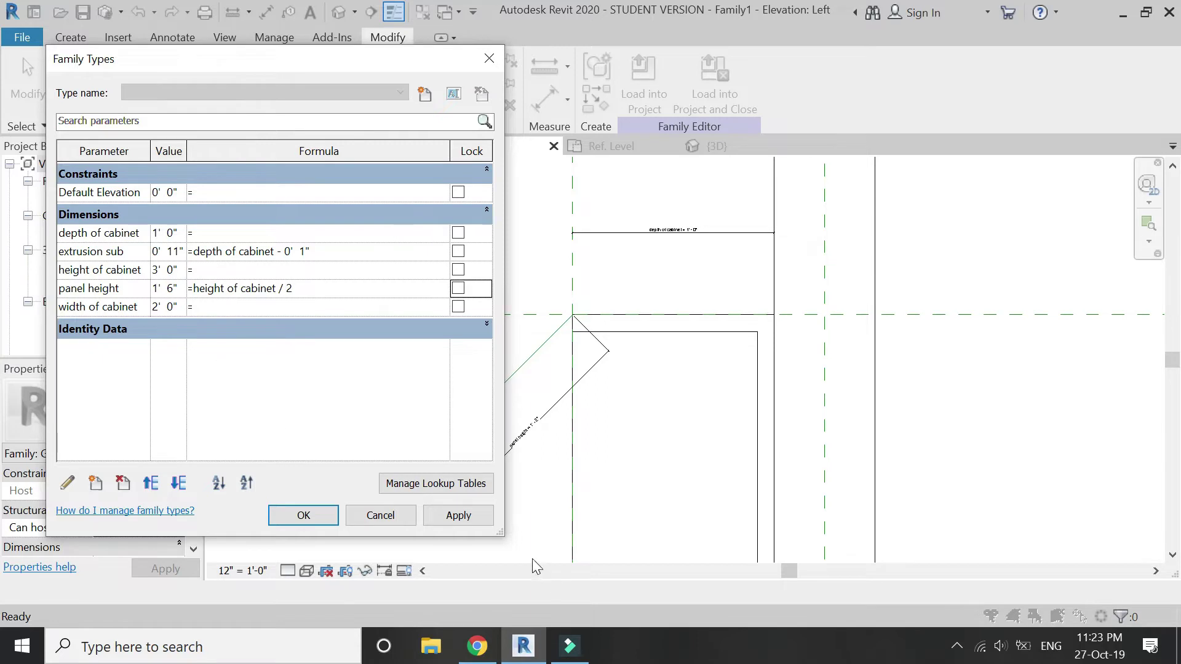
{"action": "left_click", "coordinate": [304, 516]}
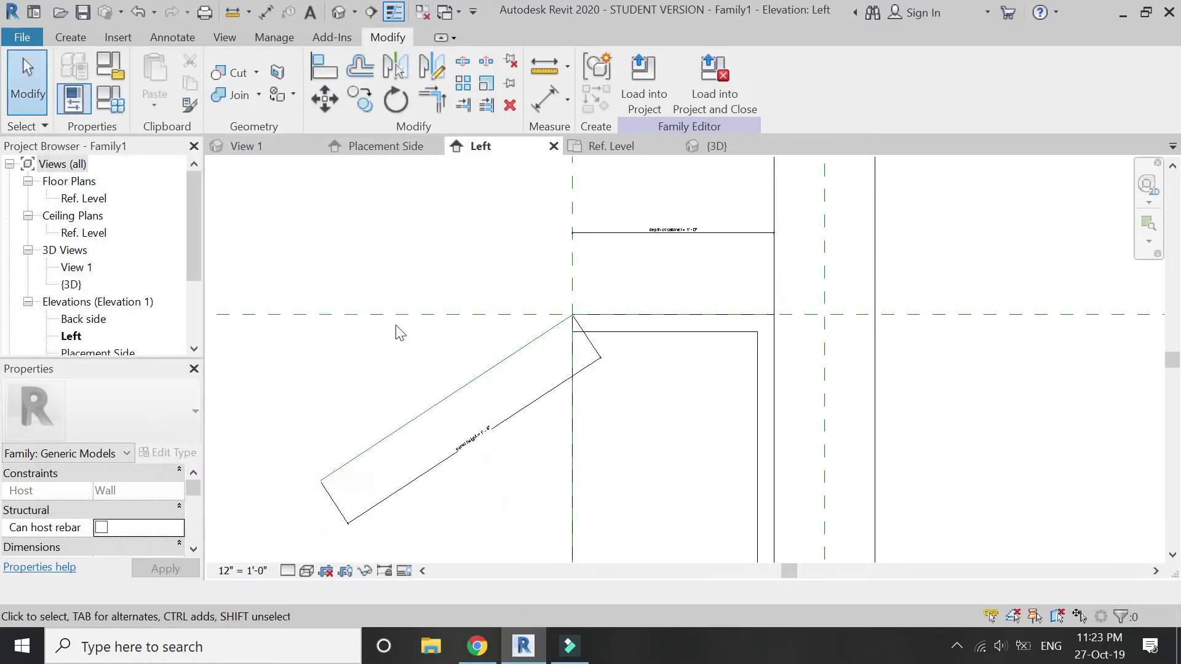
Align the slanted line's upper endpoint to the front vertical plane and the cabinet's top plane, locking both alignments.
{"action": "left_click", "coordinate": [325, 66]}
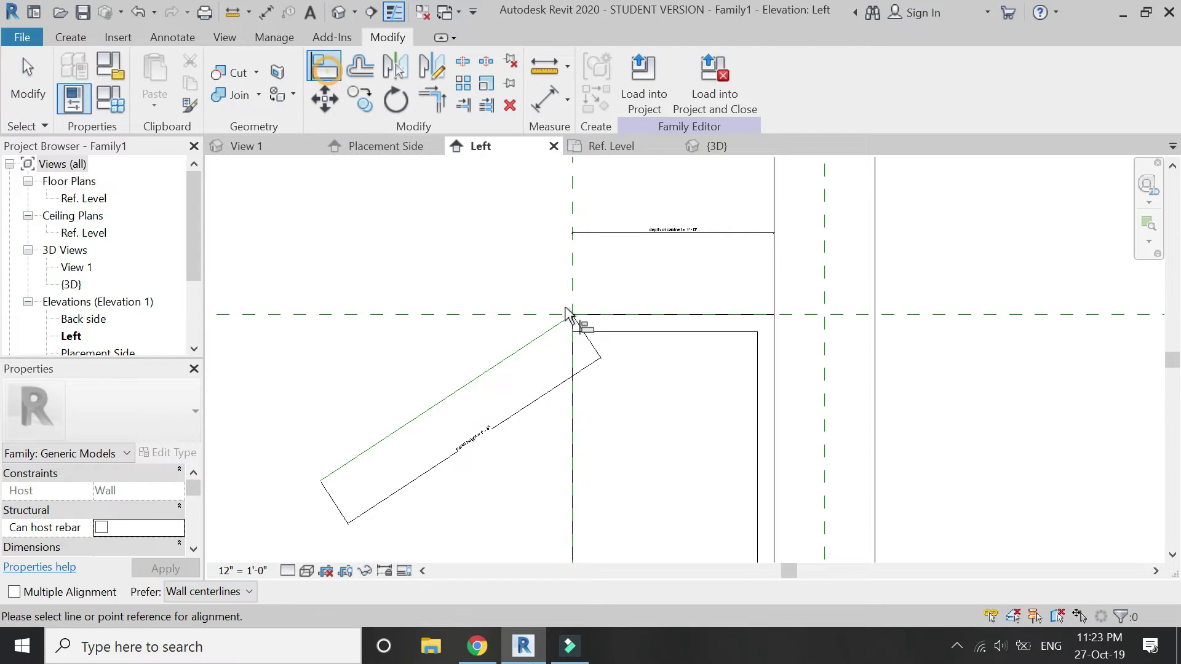
{"action": "scroll", "coordinate": [573, 317], "scroll_direction": "up", "scroll_amount": 2}
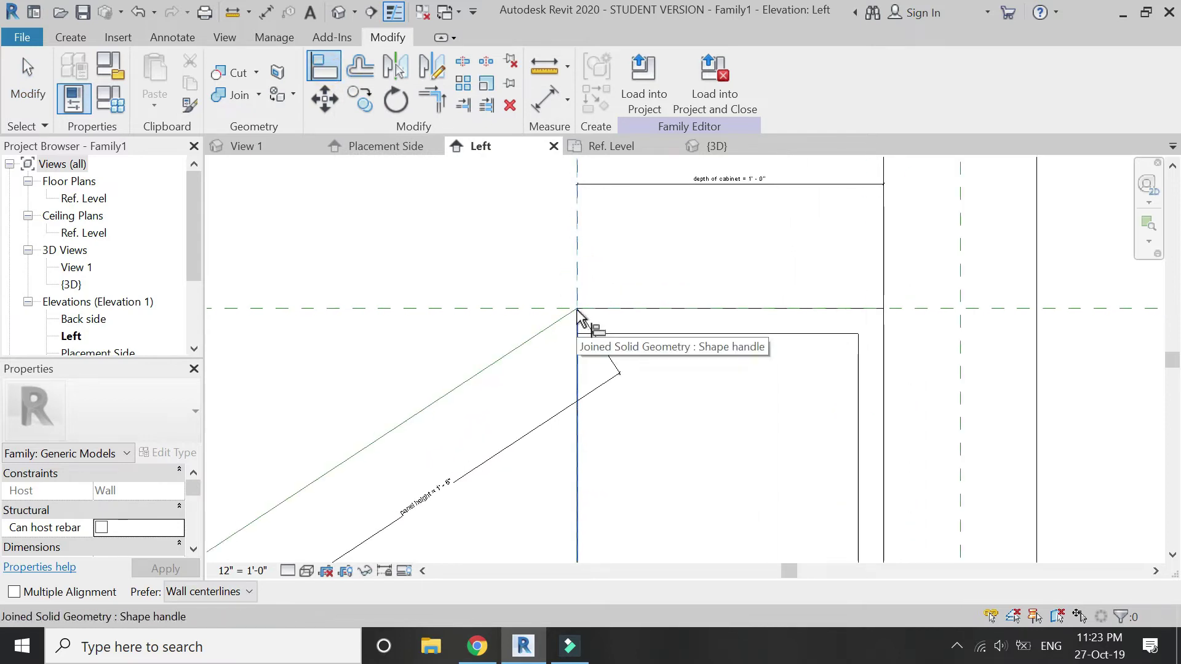
{"action": "left_click", "coordinate": [578, 309]}
{"action": "left_click", "coordinate": [559, 342]}
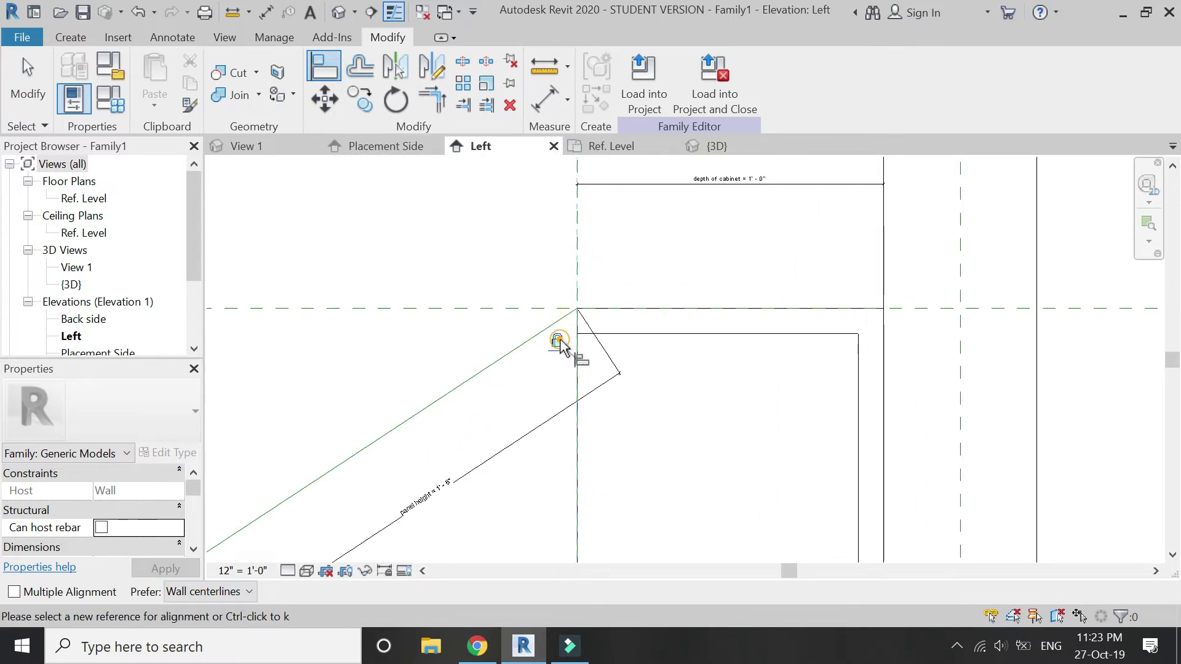
{"action": "left_click", "coordinate": [569, 315]}
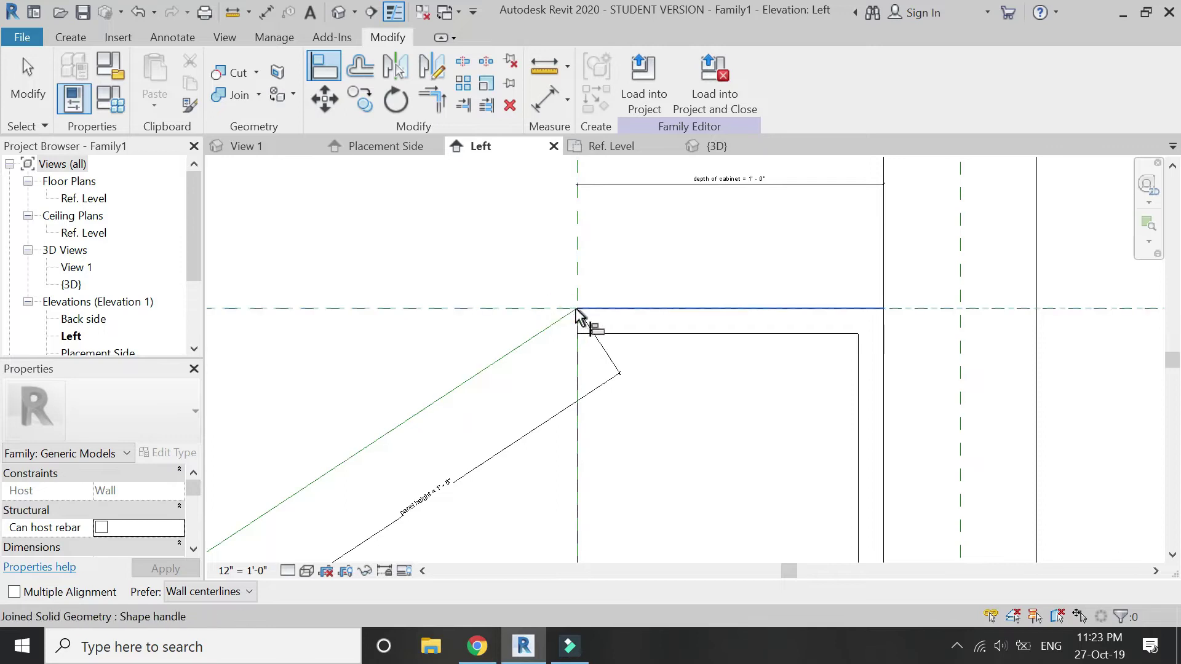
{"action": "left_click", "coordinate": [577, 313]}
{"action": "left_click", "coordinate": [703, 289]}
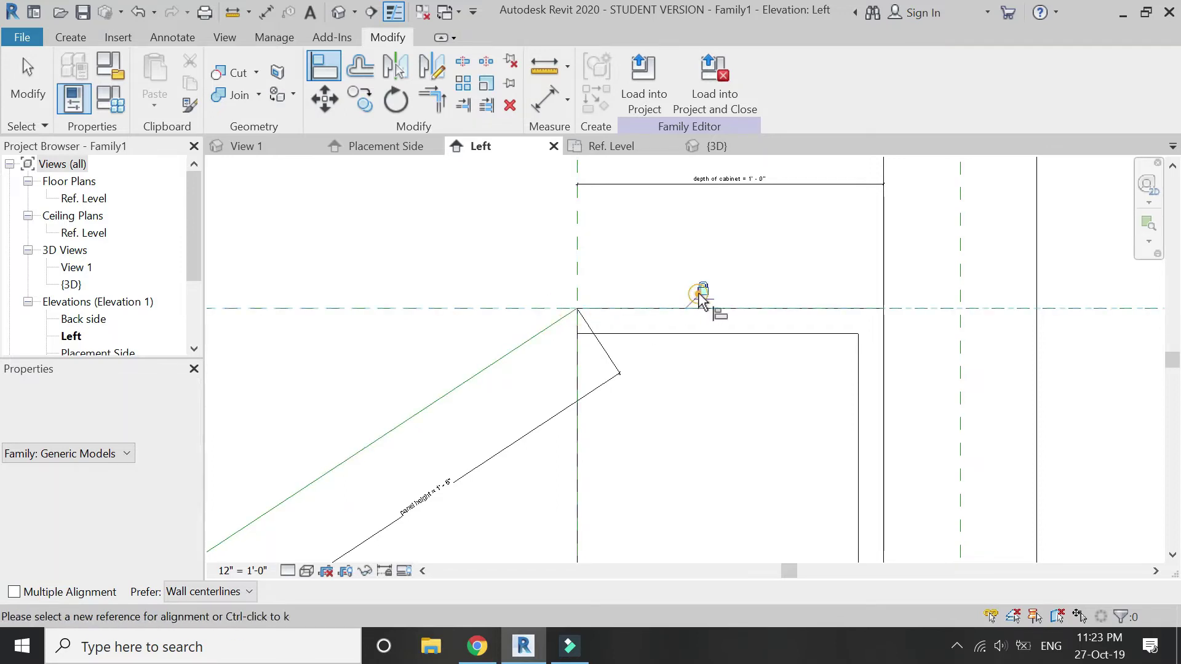
{"action": "scroll", "coordinate": [576, 271], "scroll_direction": "down", "scroll_amount": 2}
{"action": "scroll", "coordinate": [601, 326], "scroll_direction": "down", "scroll_amount": 2}
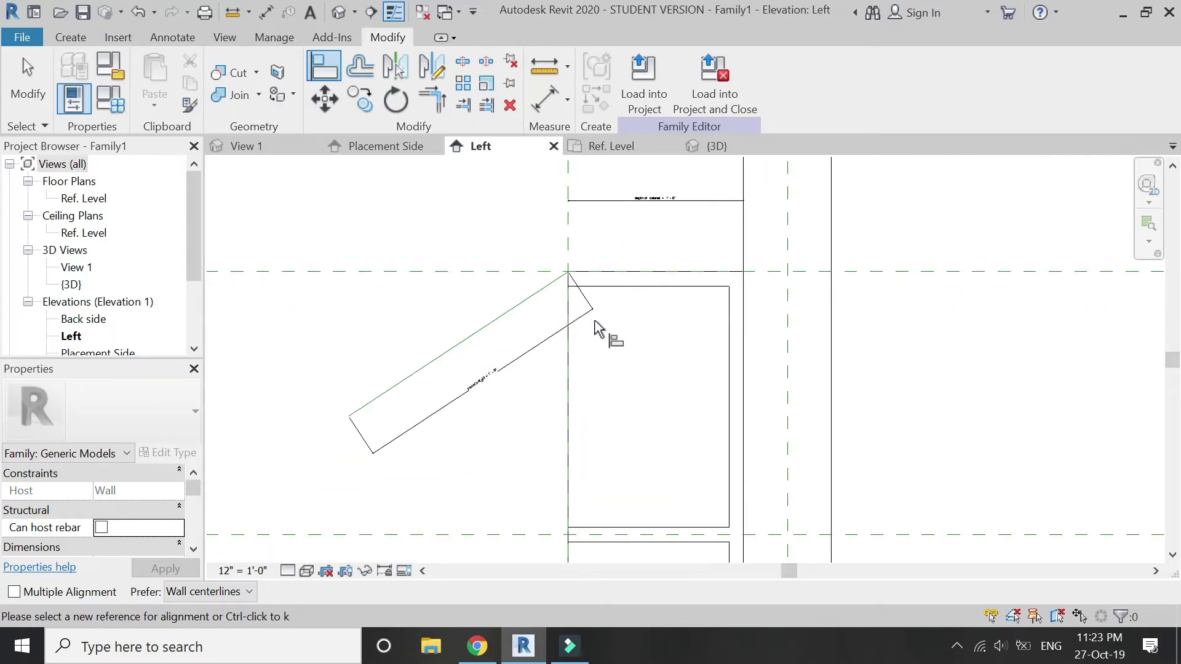
{"action": "key", "text": "Escape"}
Place an angular dimension between the front vertical reference plane and the slanted line.
{"action": "left_click", "coordinate": [567, 100]}
{"action": "left_click", "coordinate": [554, 175]}
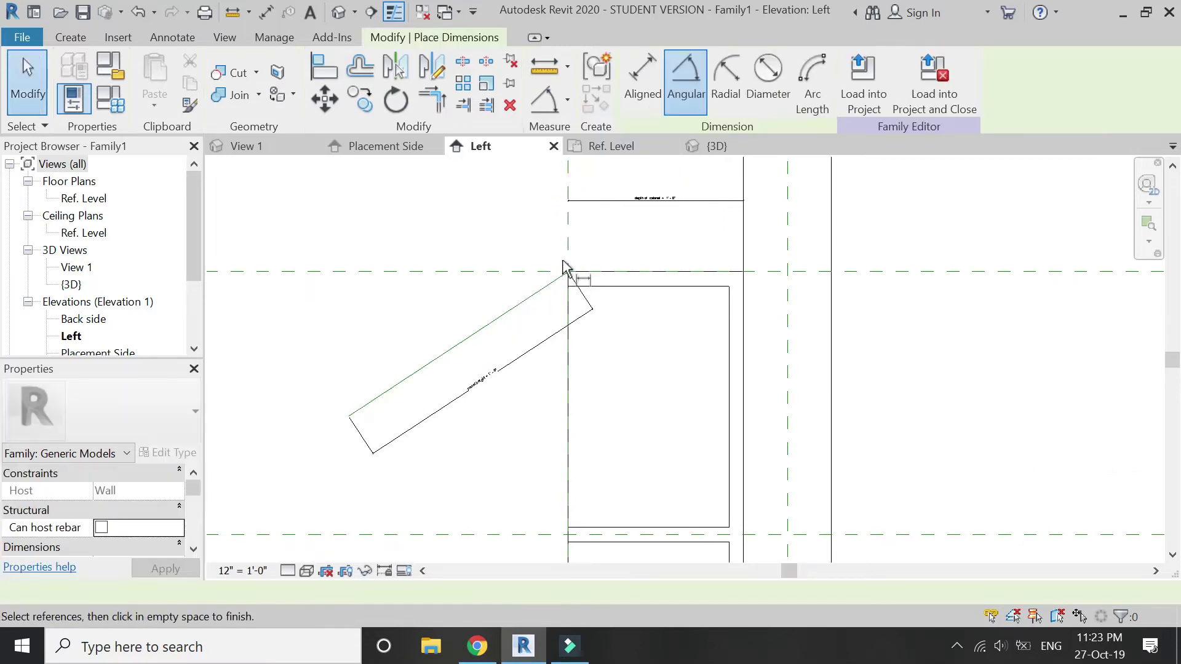
{"action": "left_click", "coordinate": [571, 368]}
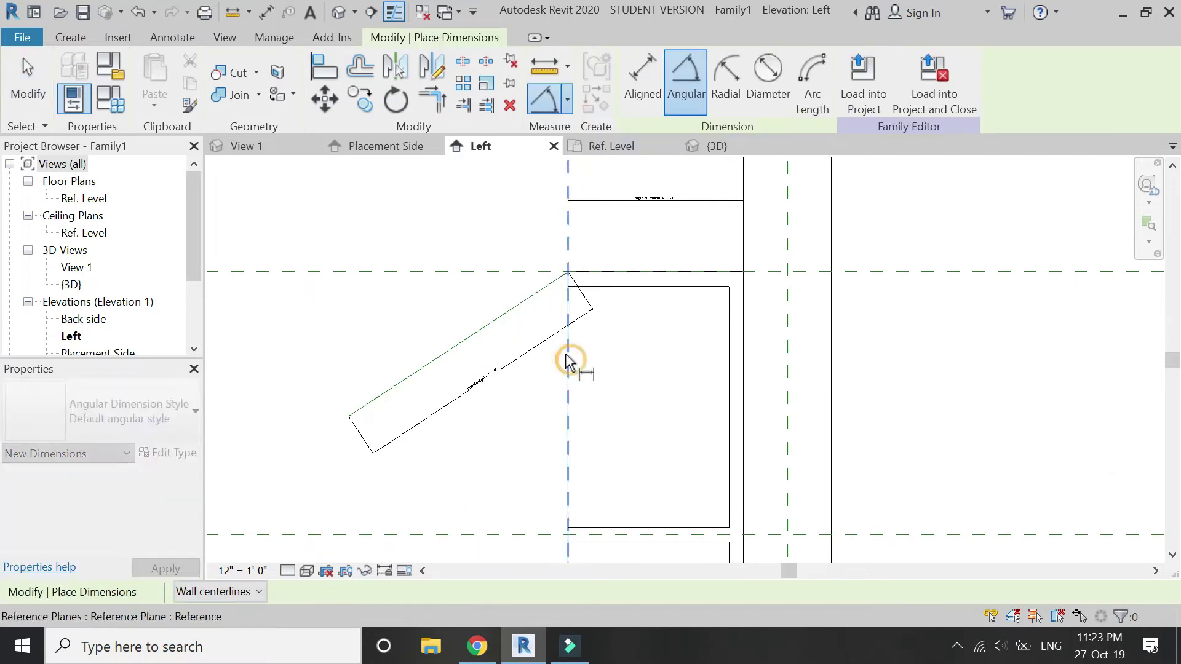
{"action": "left_click", "coordinate": [520, 306]}
{"action": "left_click", "coordinate": [533, 403]}
{"action": "scroll", "coordinate": [529, 400], "scroll_direction": "up", "scroll_amount": 4}
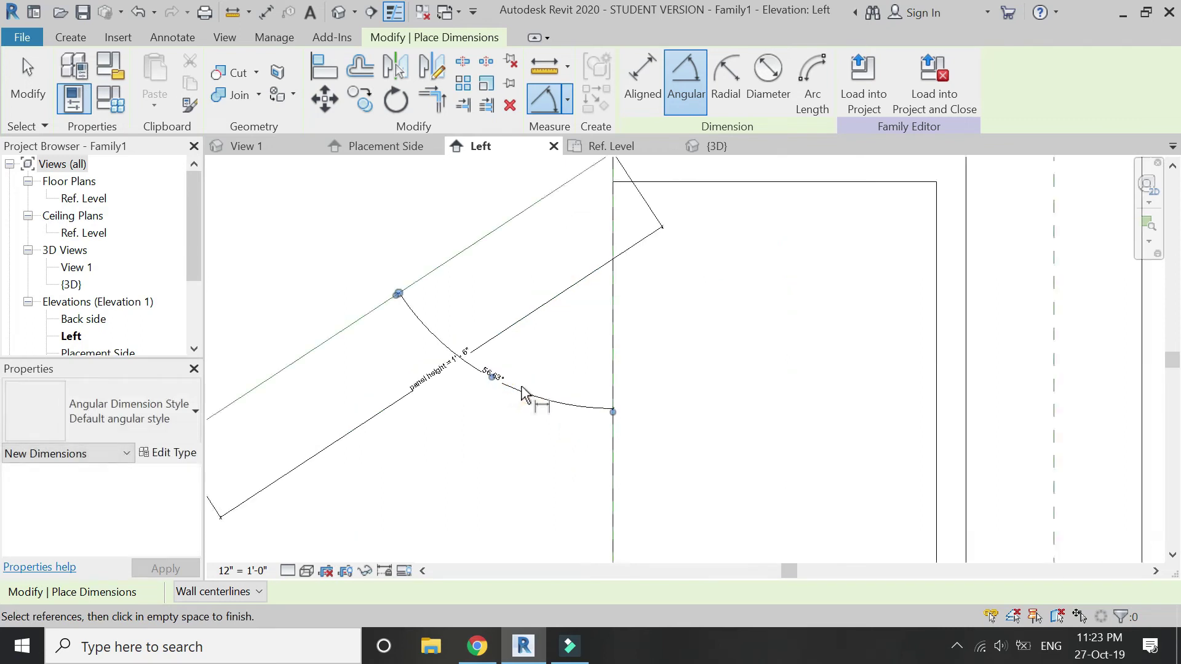
{"action": "key", "text": "Escape"}
Label the angular dimension with a new type parameter named "angle".
{"action": "left_click", "coordinate": [530, 401]}
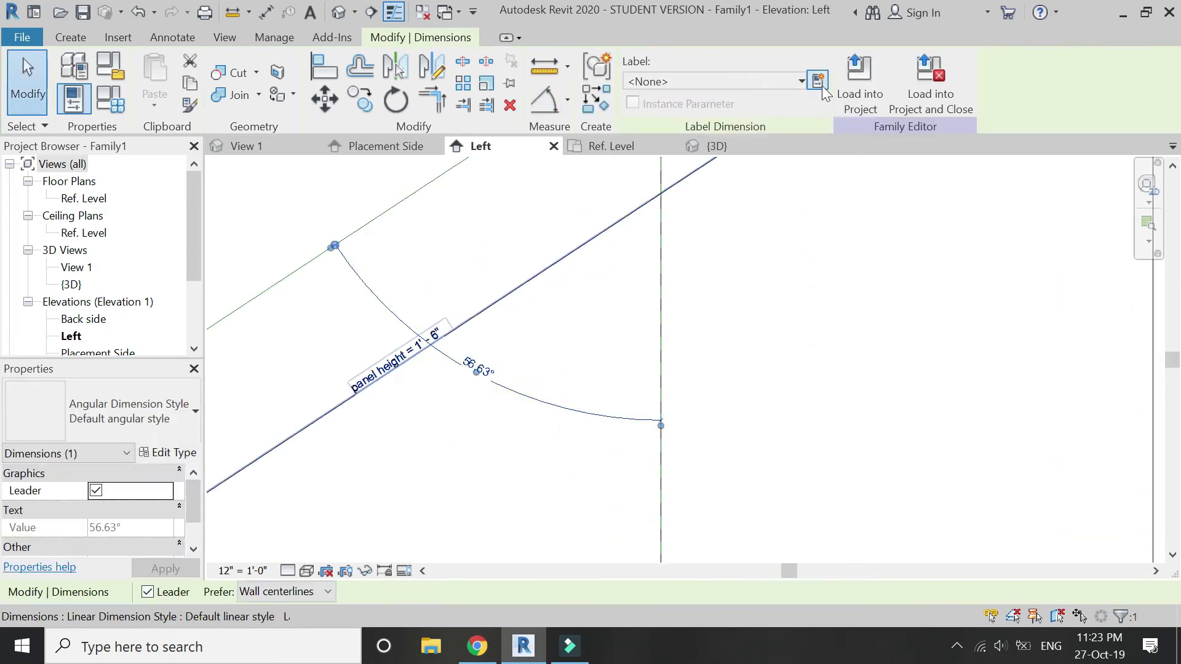
{"action": "left_click", "coordinate": [817, 80]}
{"action": "type", "text": "angle"}
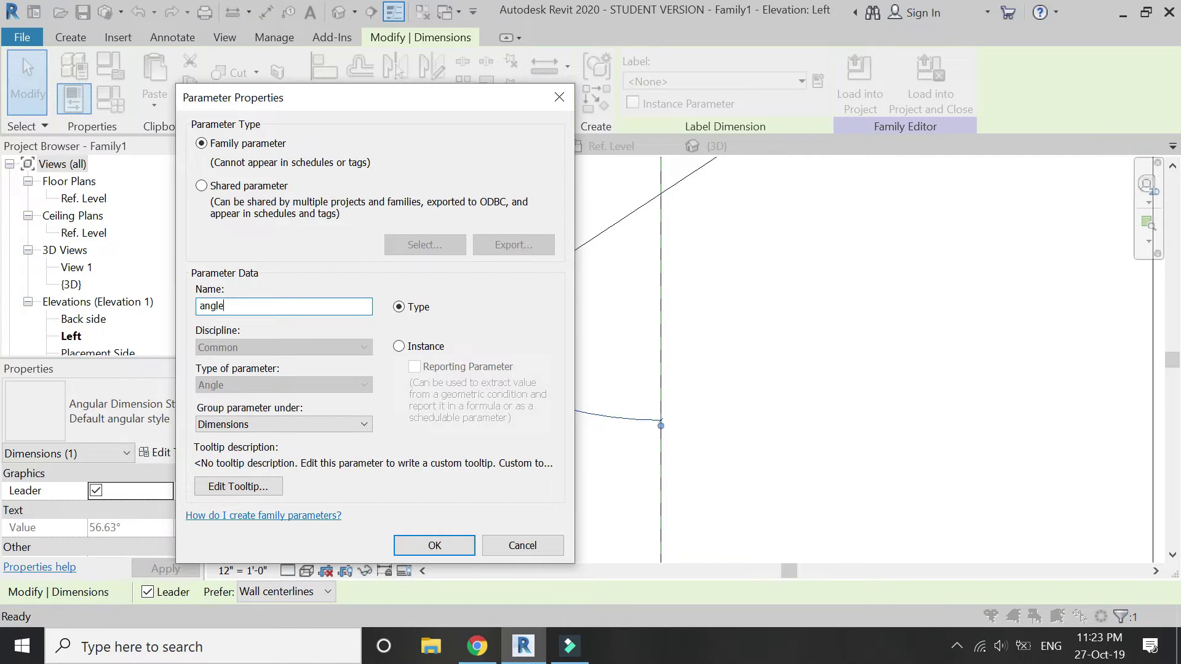
{"action": "key", "text": "Return"}
{"action": "key", "text": "Escape"}
Set the slanted line's angular dimension to 45°.
{"action": "scroll", "coordinate": [622, 266], "scroll_direction": "up", "scroll_amount": 2}
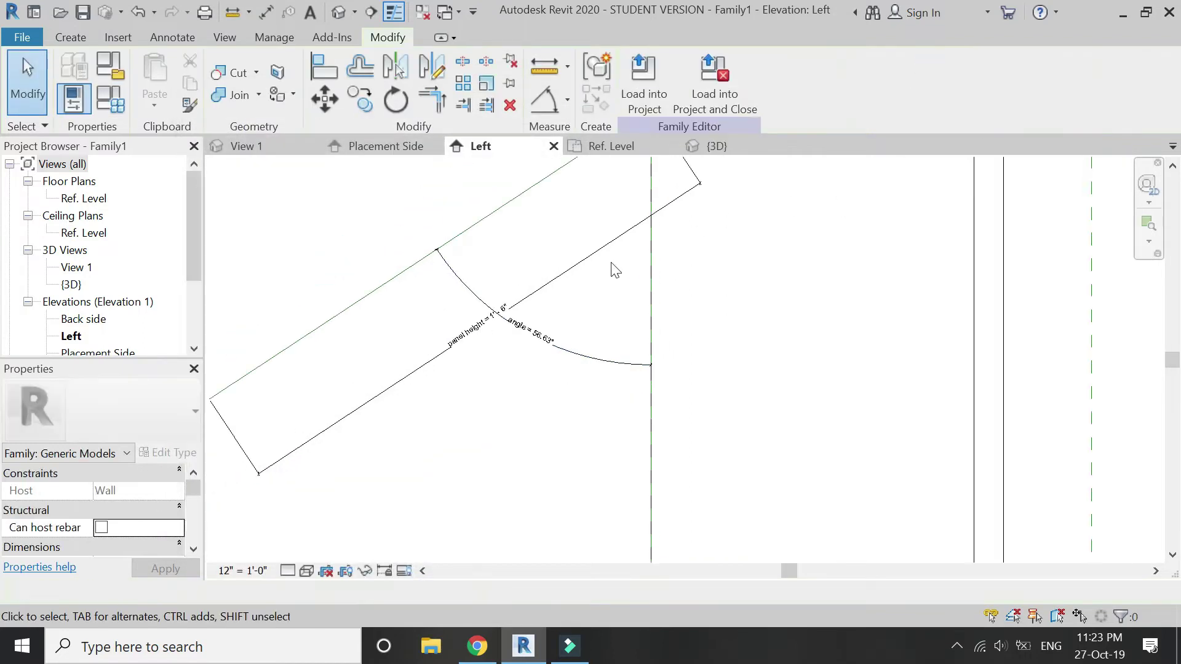
{"action": "left_click", "coordinate": [570, 367]}
{"action": "left_click", "coordinate": [569, 367]}
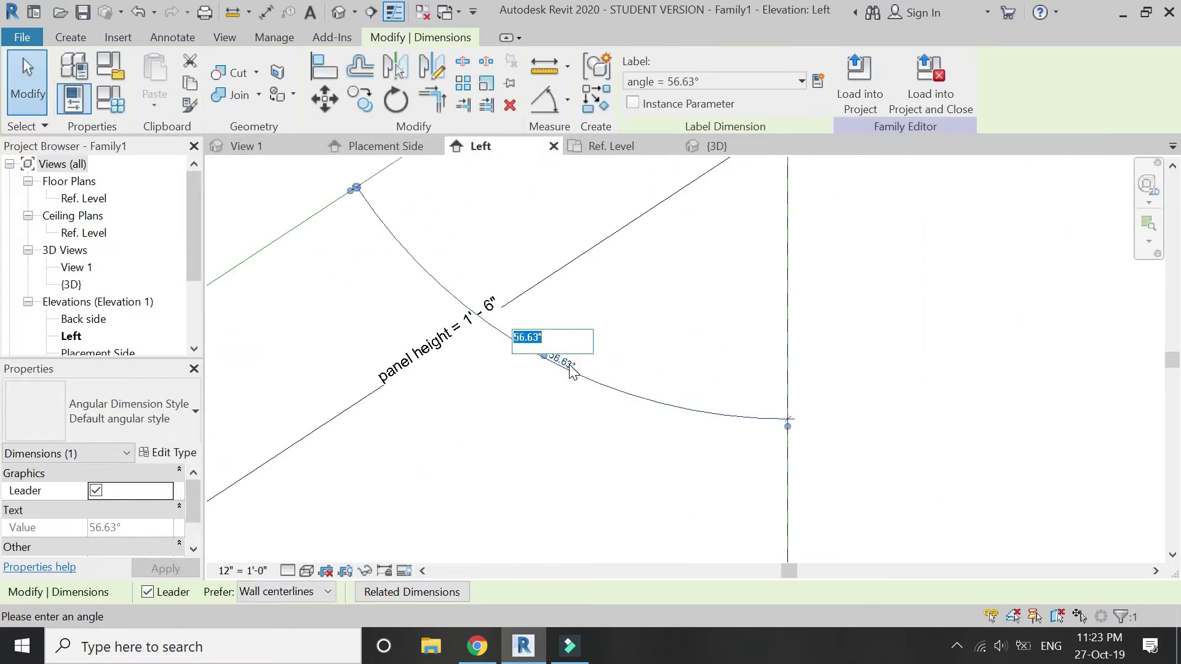
{"action": "key", "text": "Return"}
{"action": "scroll", "coordinate": [543, 372], "scroll_direction": "down", "scroll_amount": 3}
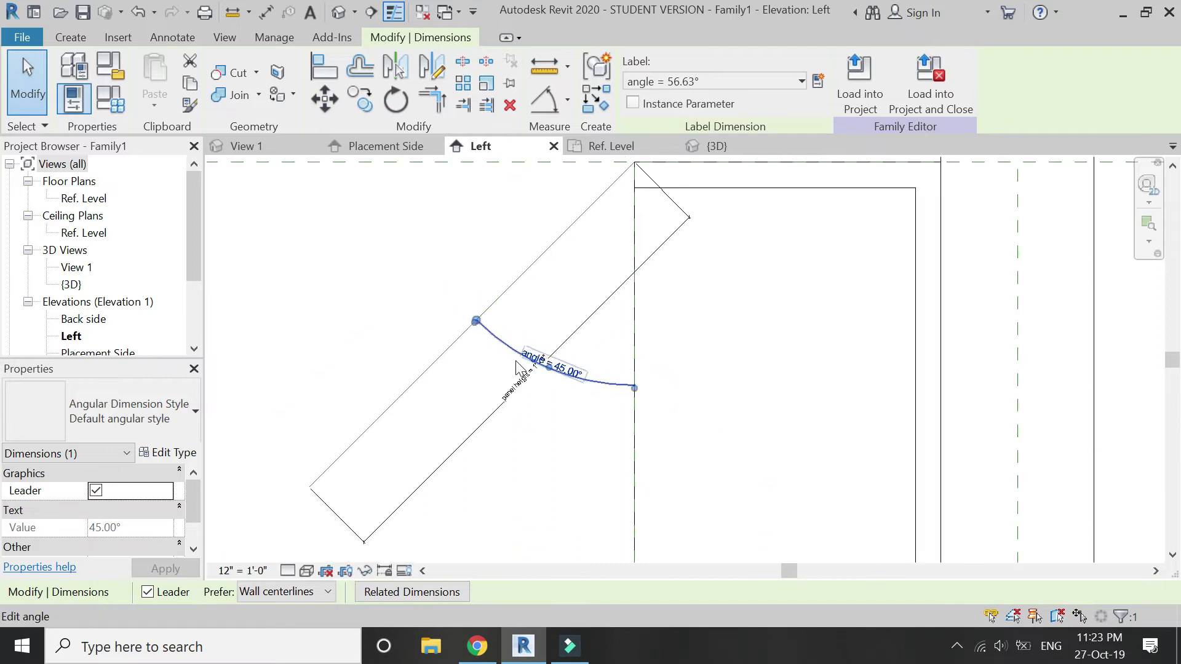
Flex the slanted line's angle to 90° and return it to 45°.
{"action": "left_click", "coordinate": [547, 367]}
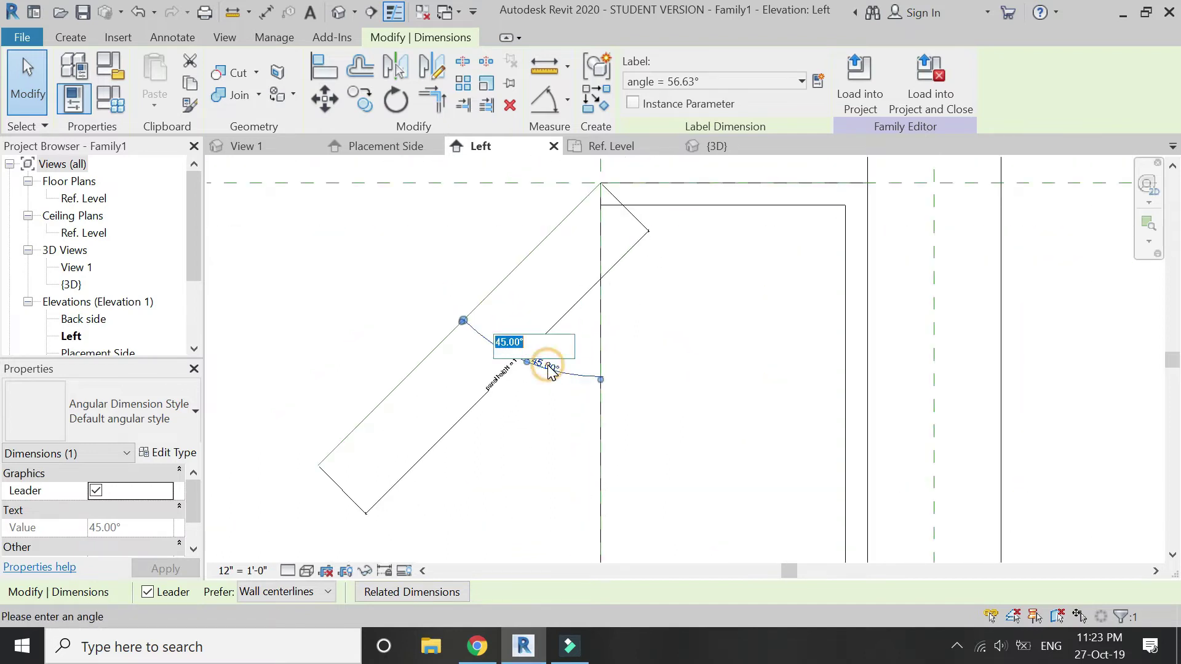
{"action": "key", "text": "Return"}
{"action": "scroll", "coordinate": [557, 372], "scroll_direction": "down", "scroll_amount": 2}
{"action": "left_click", "coordinate": [603, 374]}
{"action": "key", "text": "Return"}
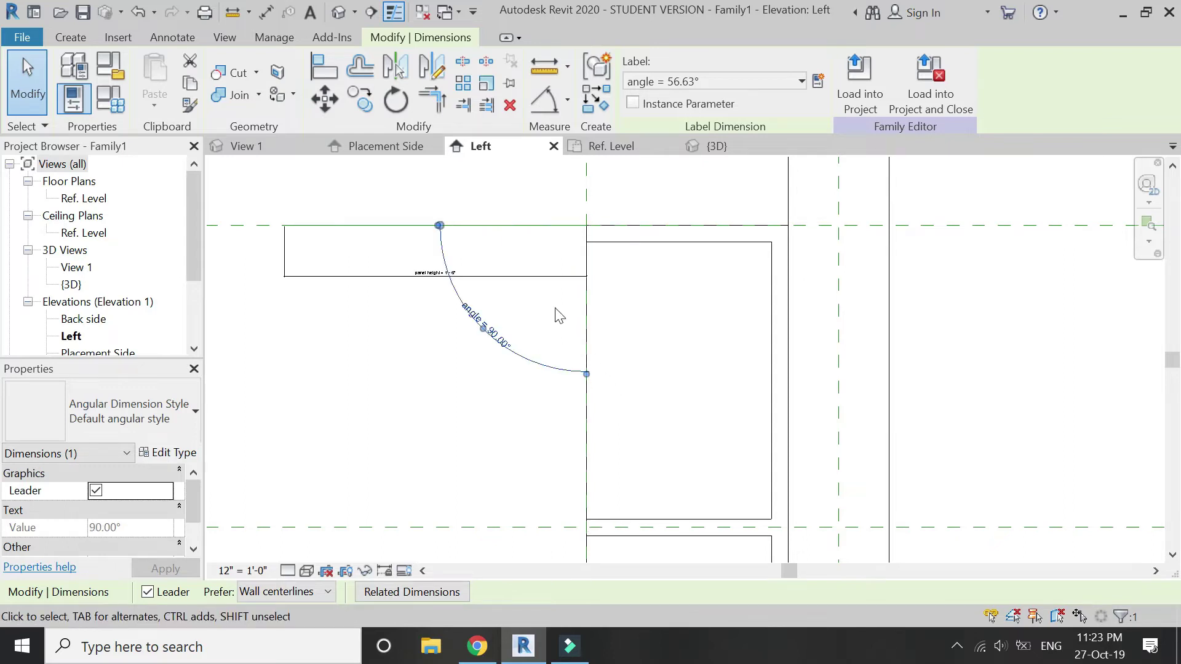
{"action": "scroll", "coordinate": [486, 308], "scroll_direction": "up", "scroll_amount": 2}
{"action": "left_click", "coordinate": [502, 363]}
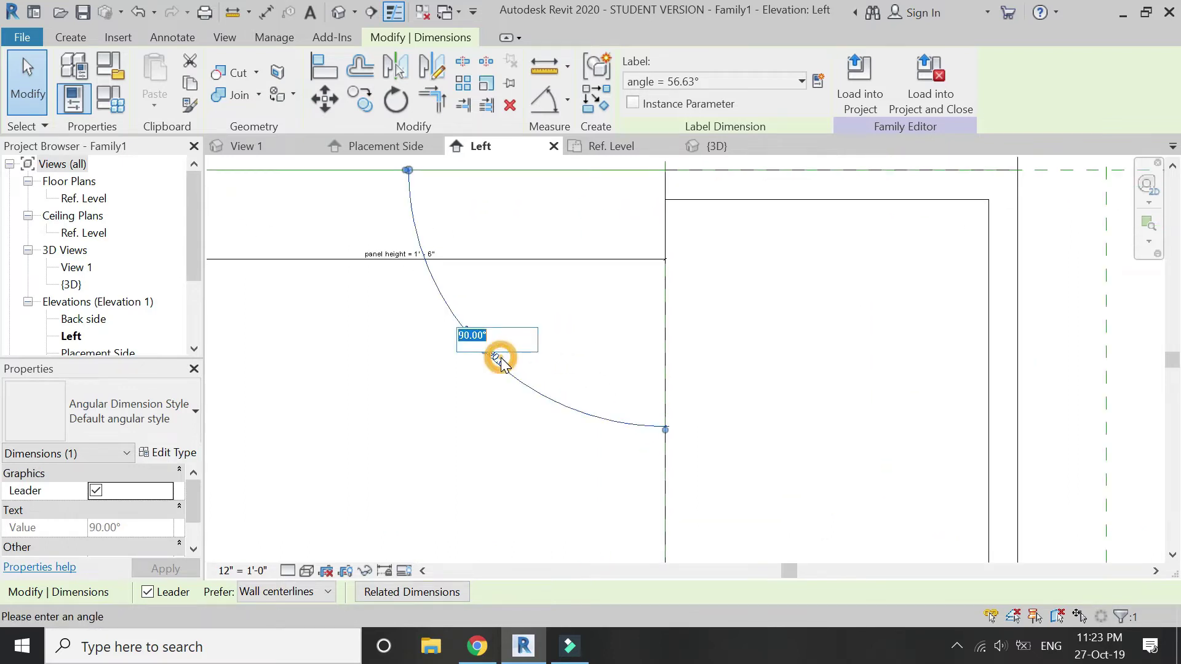
{"action": "key", "text": "Return"}
{"action": "scroll", "coordinate": [492, 348], "scroll_direction": "down", "scroll_amount": 2}
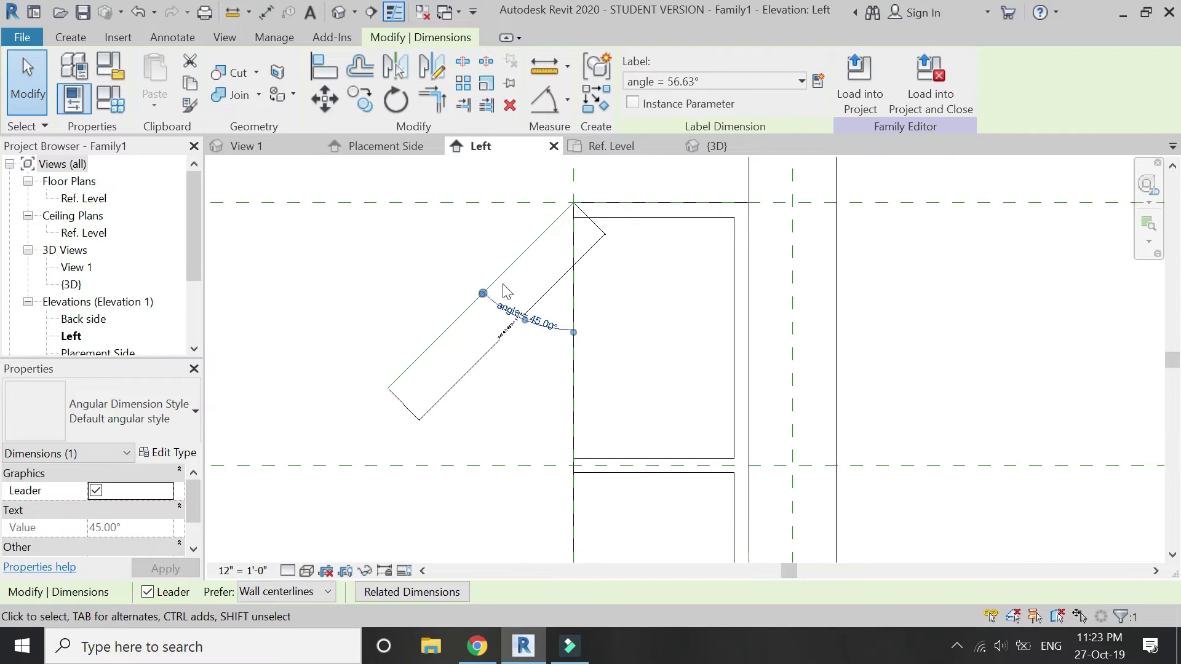
{"action": "key", "text": "Escape"}
Display the Left elevation in the Shaded visual style.
{"action": "scroll", "coordinate": [471, 269], "scroll_direction": "up", "scroll_amount": 1}
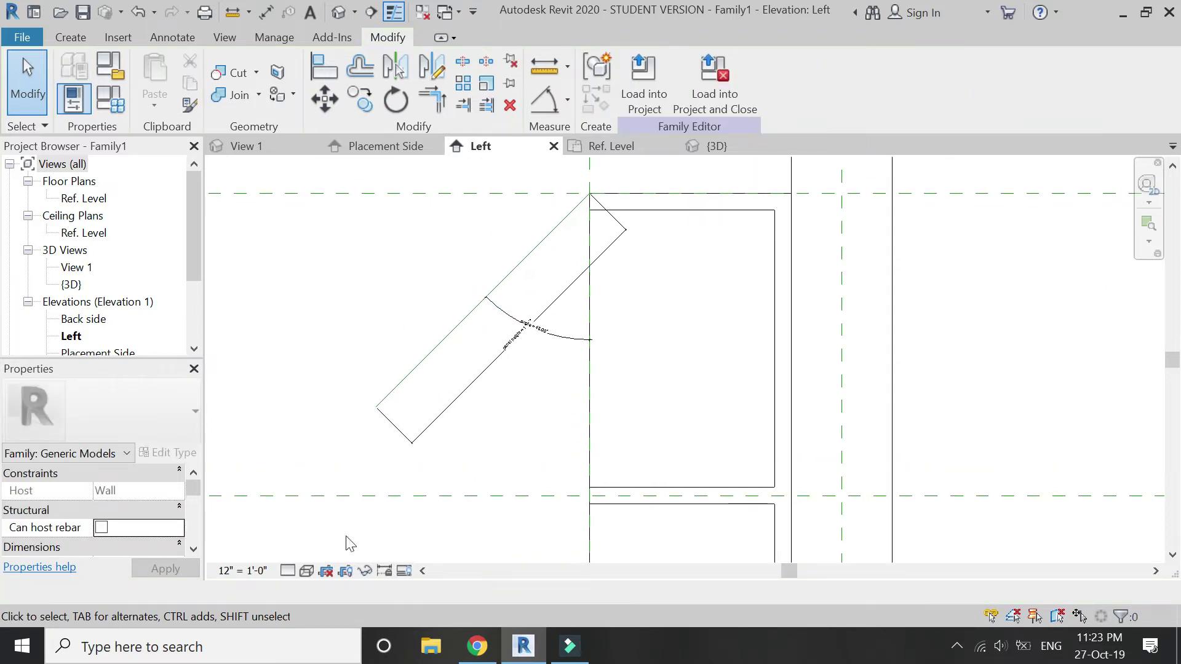
{"action": "left_click", "coordinate": [307, 571]}
{"action": "left_click", "coordinate": [318, 517]}
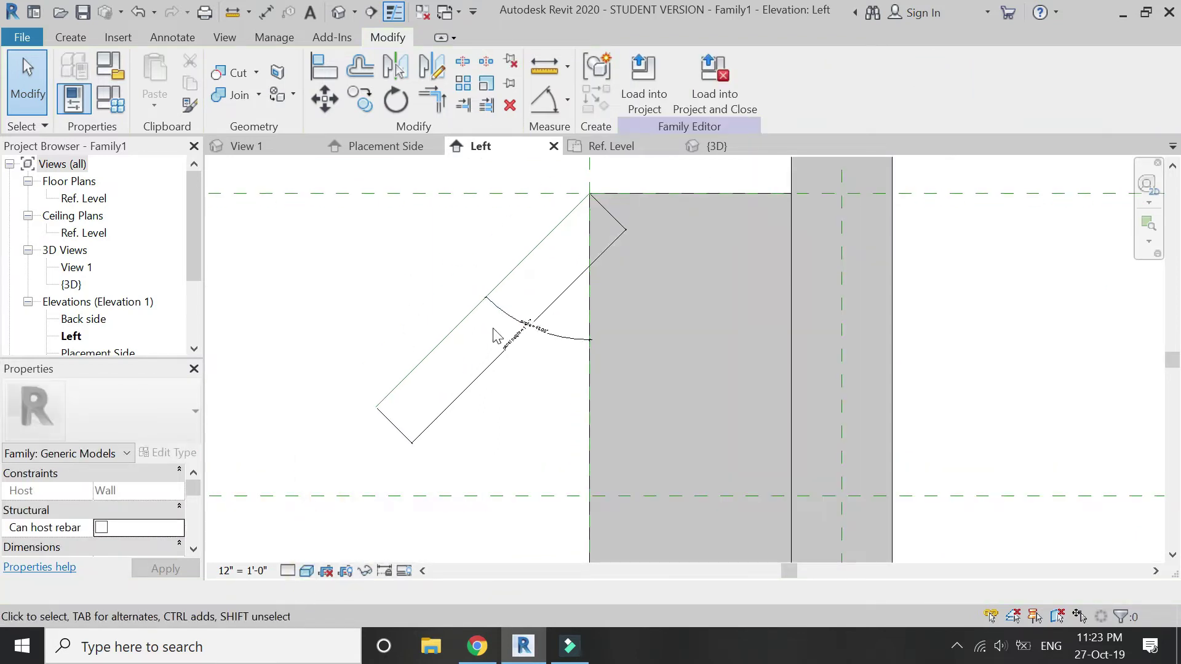
{"action": "scroll", "coordinate": [501, 325], "scroll_direction": "down", "scroll_amount": 2}
{"action": "scroll", "coordinate": [496, 307], "scroll_direction": "up", "scroll_amount": 1}
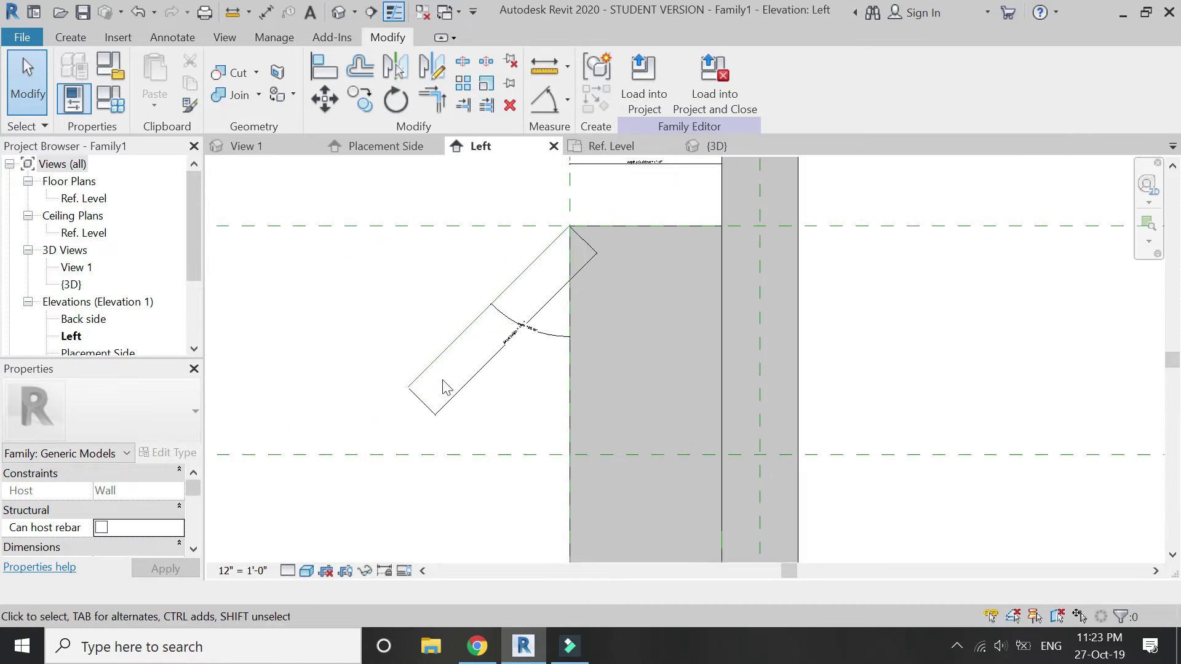
{"action": "scroll", "coordinate": [498, 243], "scroll_direction": "up", "scroll_amount": 1}
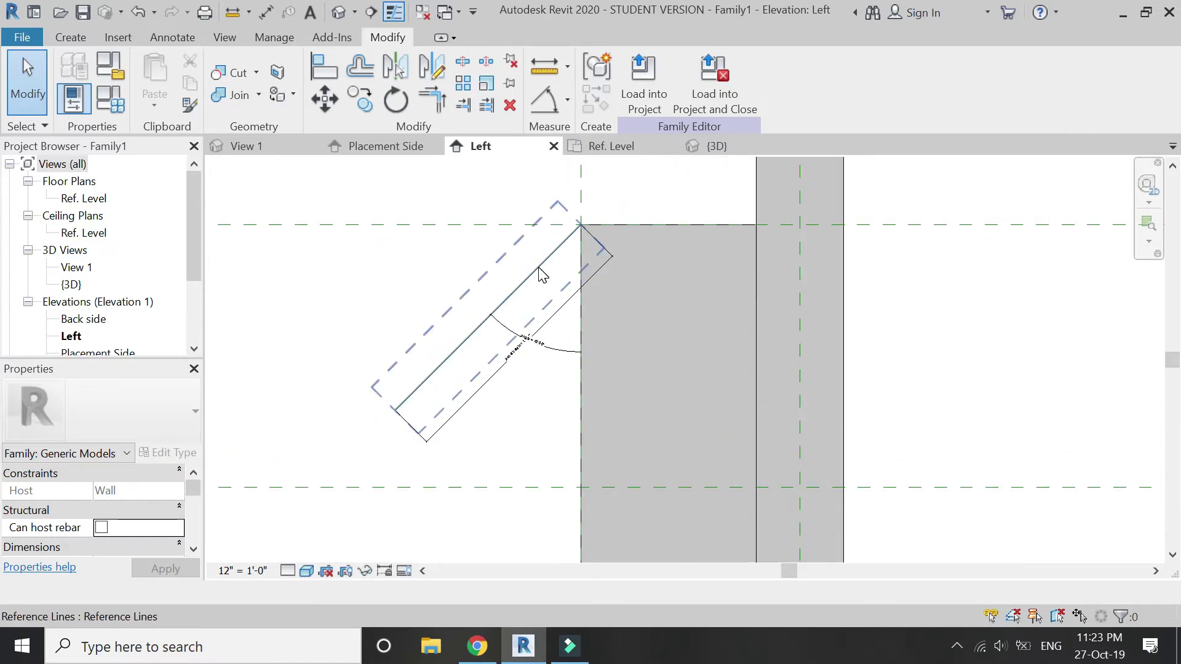
Start an extrusion and set its work plane by picking a plane of the slanted reference line.
{"action": "left_click", "coordinate": [85, 38]}
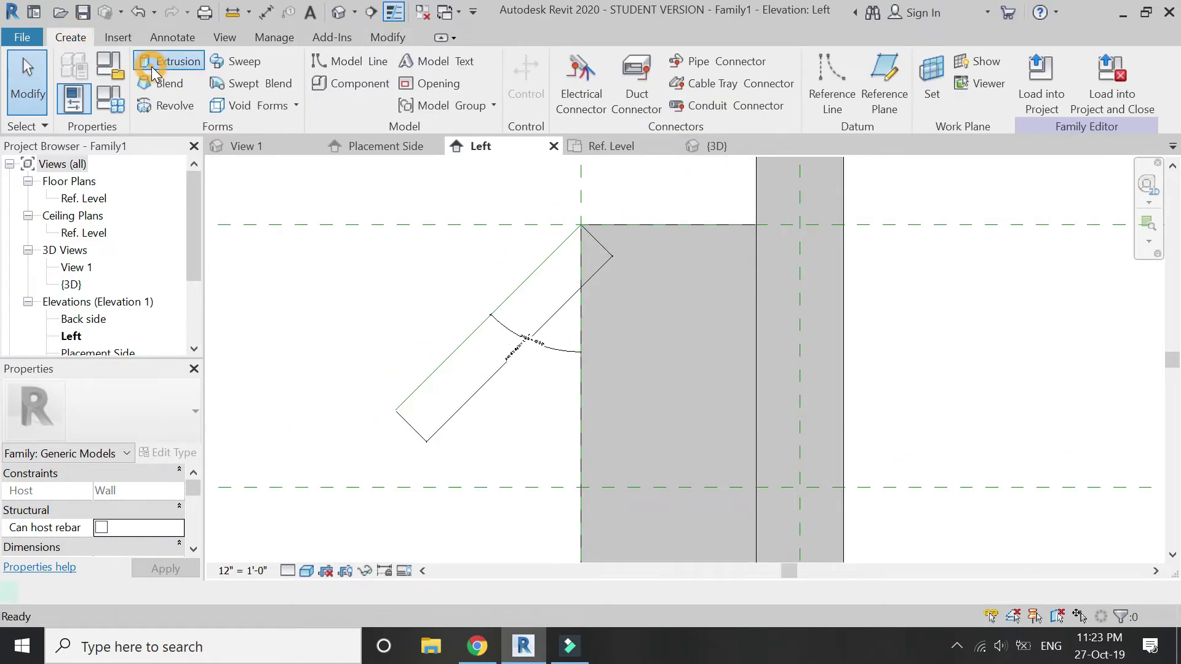
{"action": "left_click", "coordinate": [154, 68]}
{"action": "left_click", "coordinate": [801, 77]}
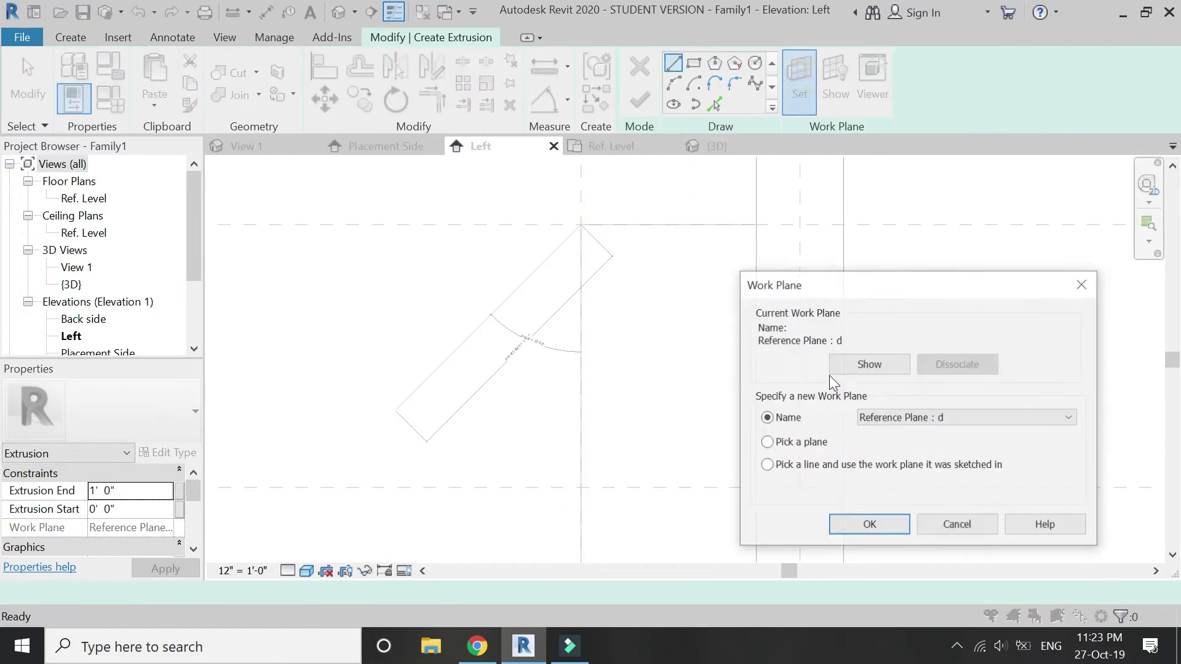
{"action": "left_click", "coordinate": [870, 523]}
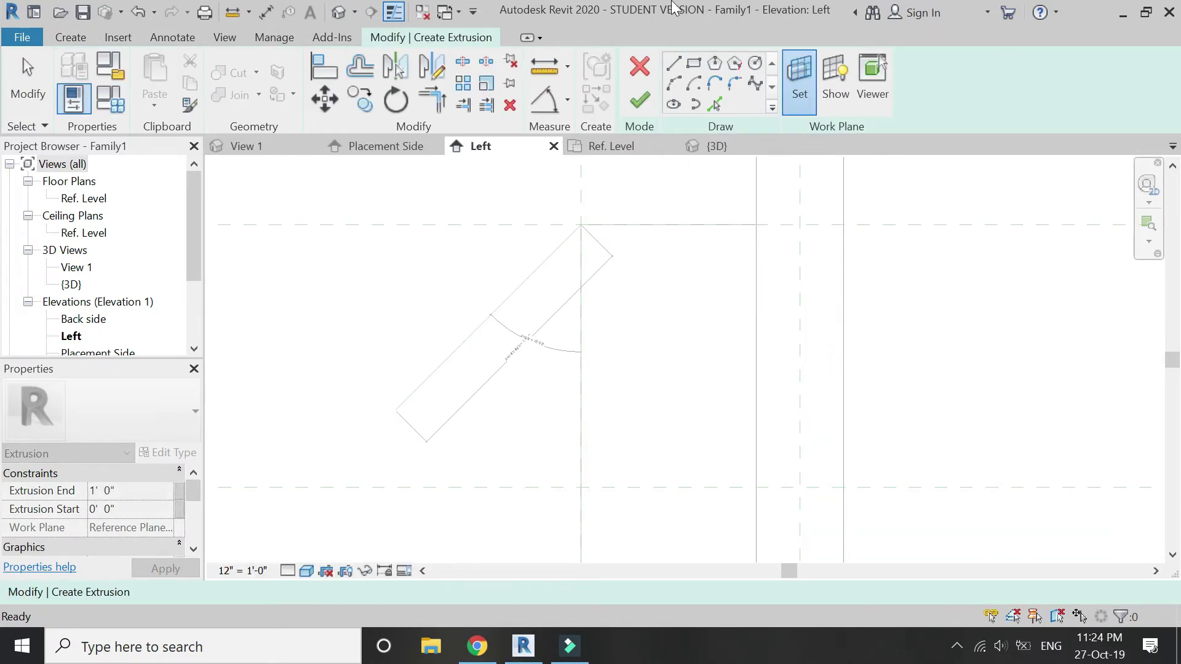
{"action": "left_click", "coordinate": [547, 268]}
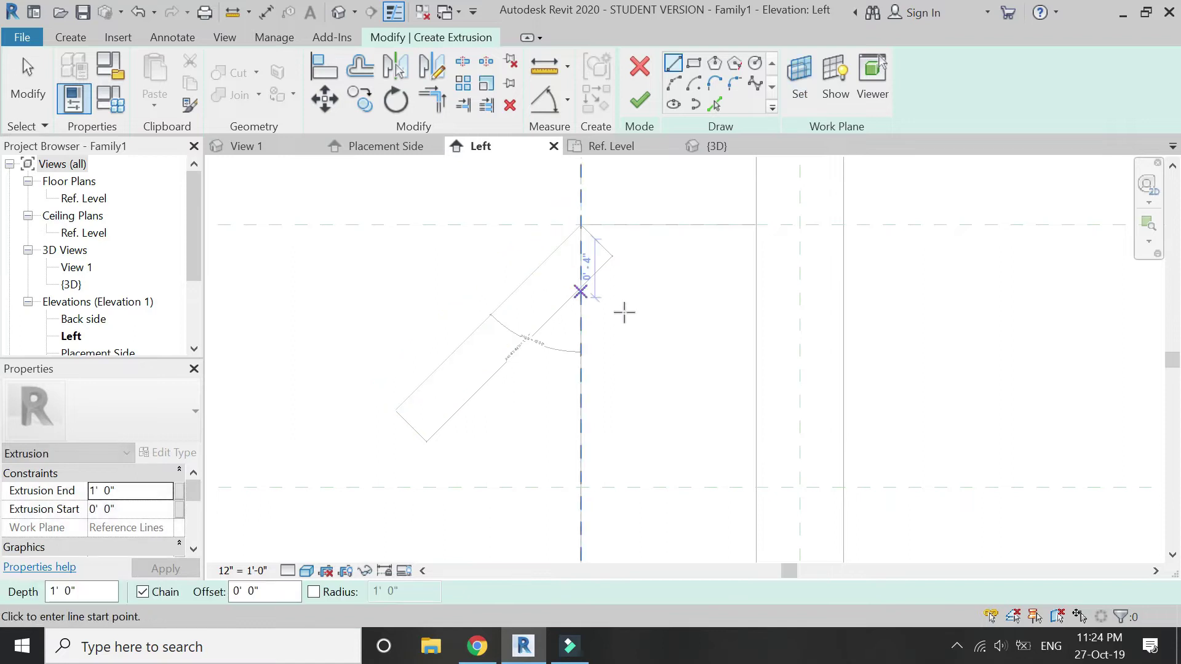
Sketch the door panel profile from the slanted reference line, offset a copy 1" outward, and close both ends with short lines.
{"action": "left_click", "coordinate": [715, 104]}
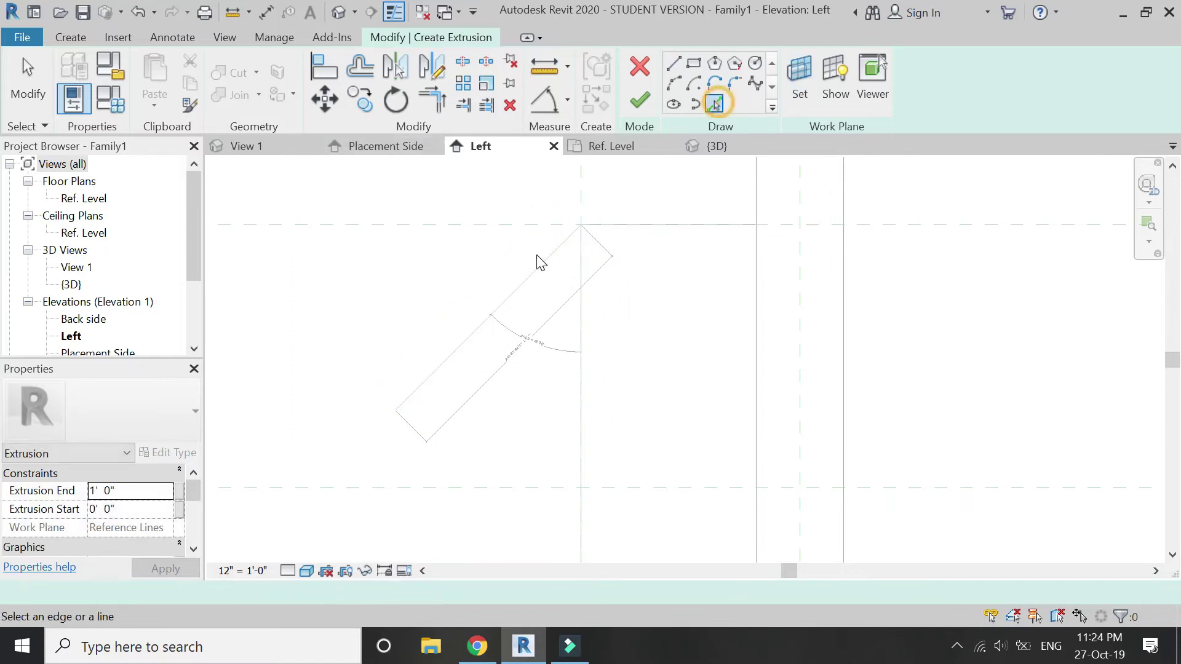
{"action": "left_click", "coordinate": [535, 258]}
{"action": "left_click", "coordinate": [368, 72]}
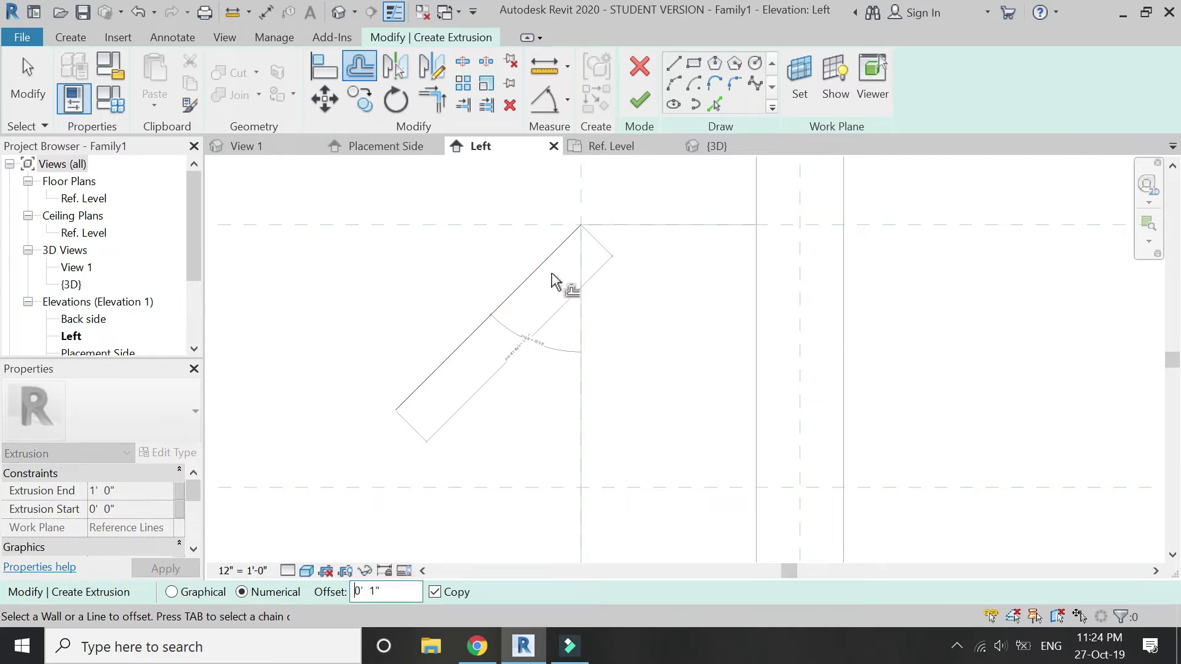
{"action": "left_click", "coordinate": [673, 63]}
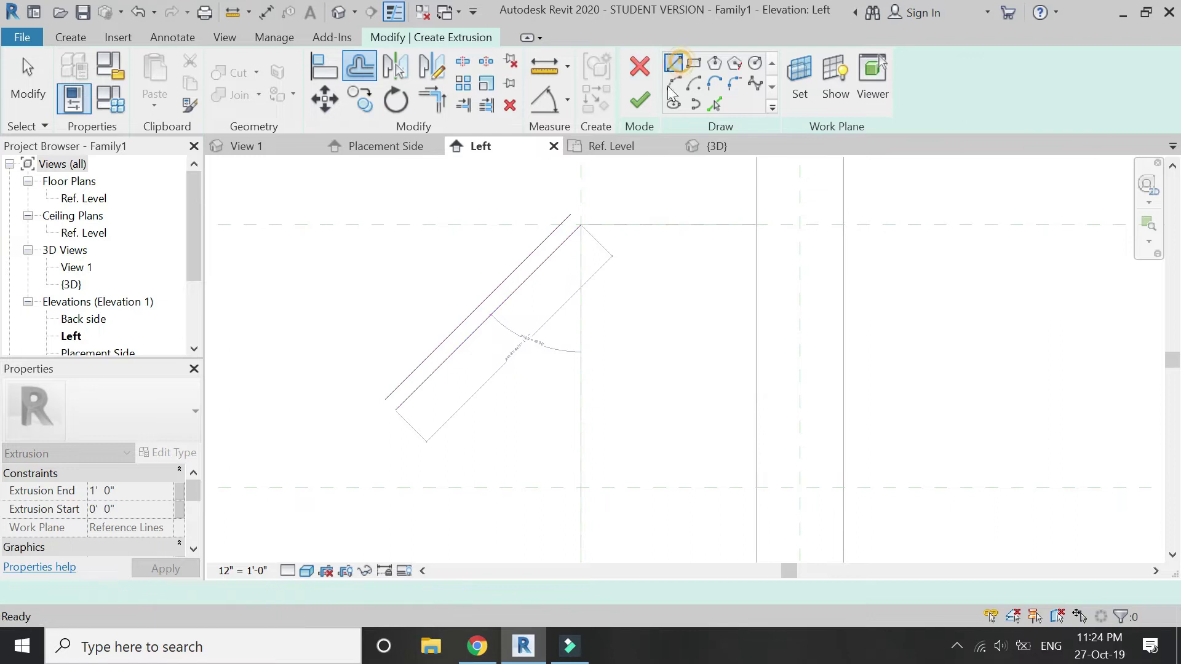
{"action": "scroll", "coordinate": [578, 230], "scroll_direction": "up", "scroll_amount": 1}
{"action": "left_click", "coordinate": [566, 222]}
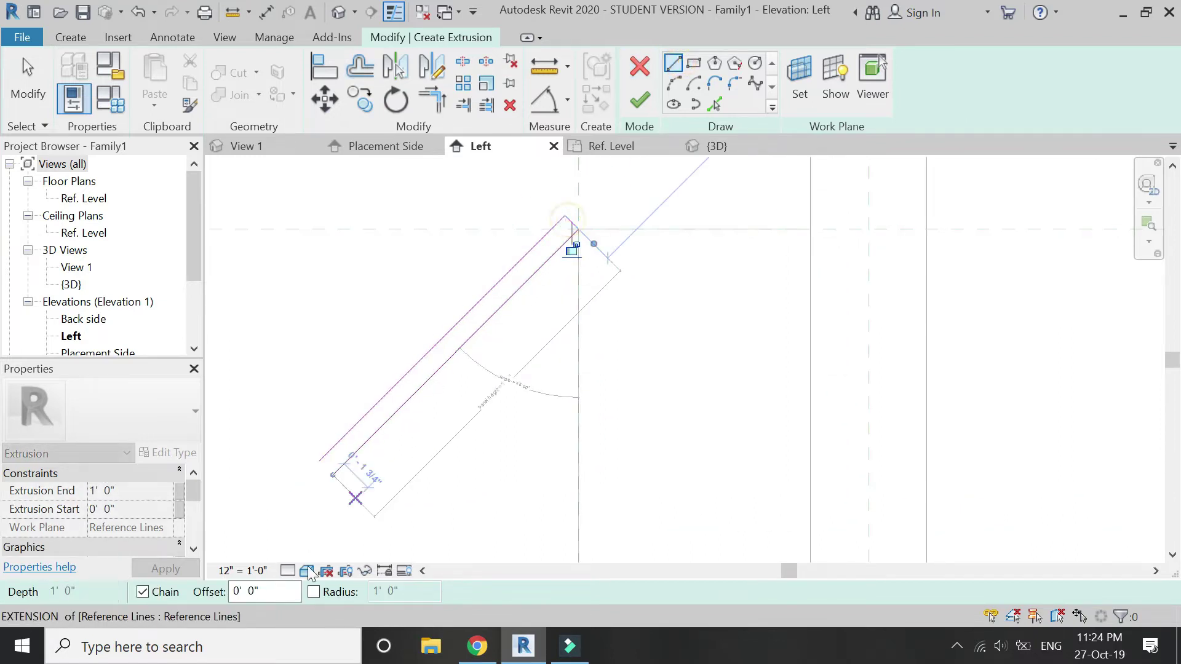
{"action": "left_click", "coordinate": [333, 475]}
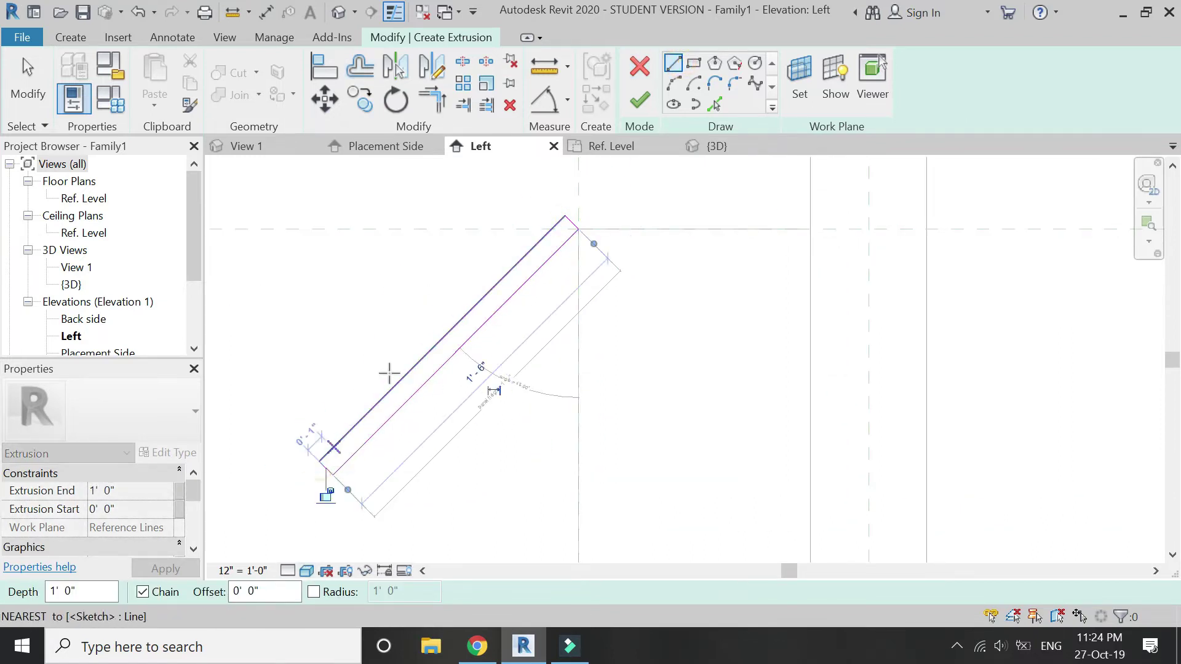
{"action": "key", "text": "Escape"}
{"action": "key", "text": "Escape"}
Switch to the {3D} view and set its scale to 3" = 1'-0".
{"action": "left_click", "coordinate": [696, 148]}
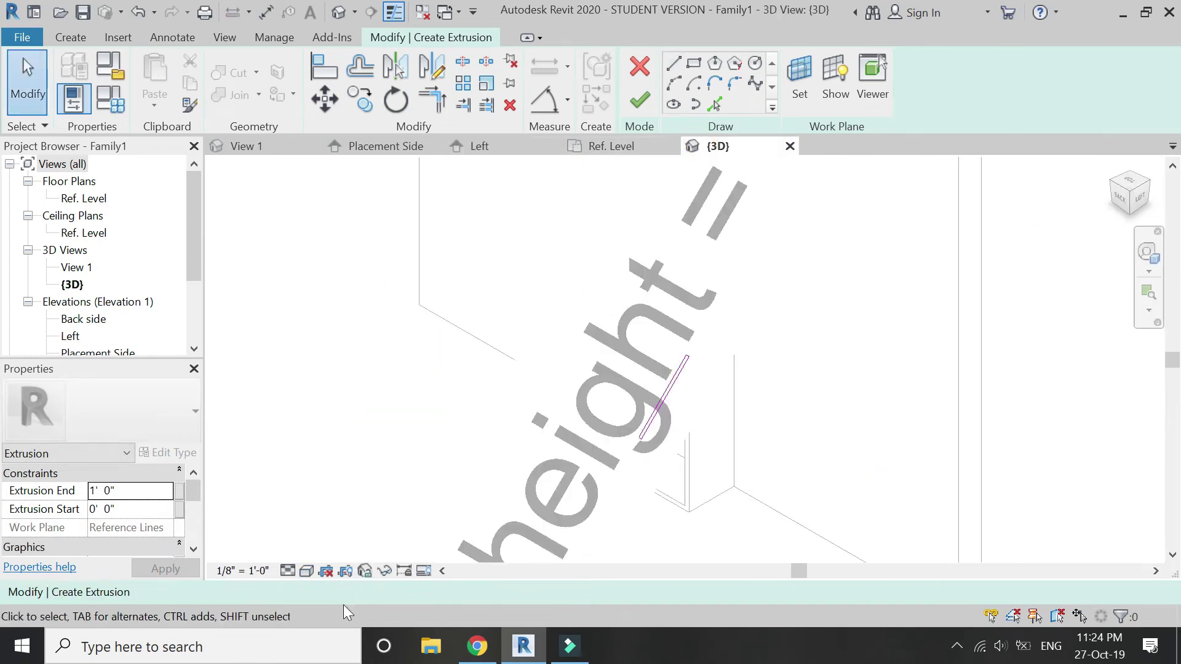
{"action": "left_click", "coordinate": [243, 571]}
{"action": "left_click", "coordinate": [249, 80]}
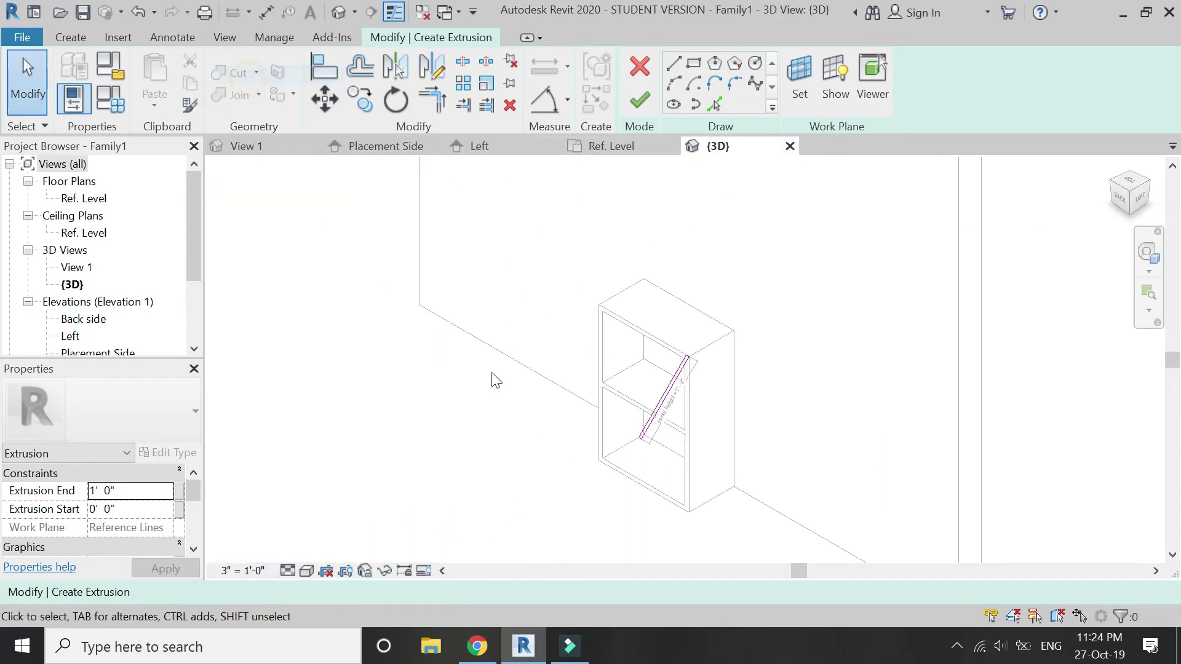
{"action": "scroll", "coordinate": [668, 399], "scroll_direction": "up", "scroll_amount": 3}
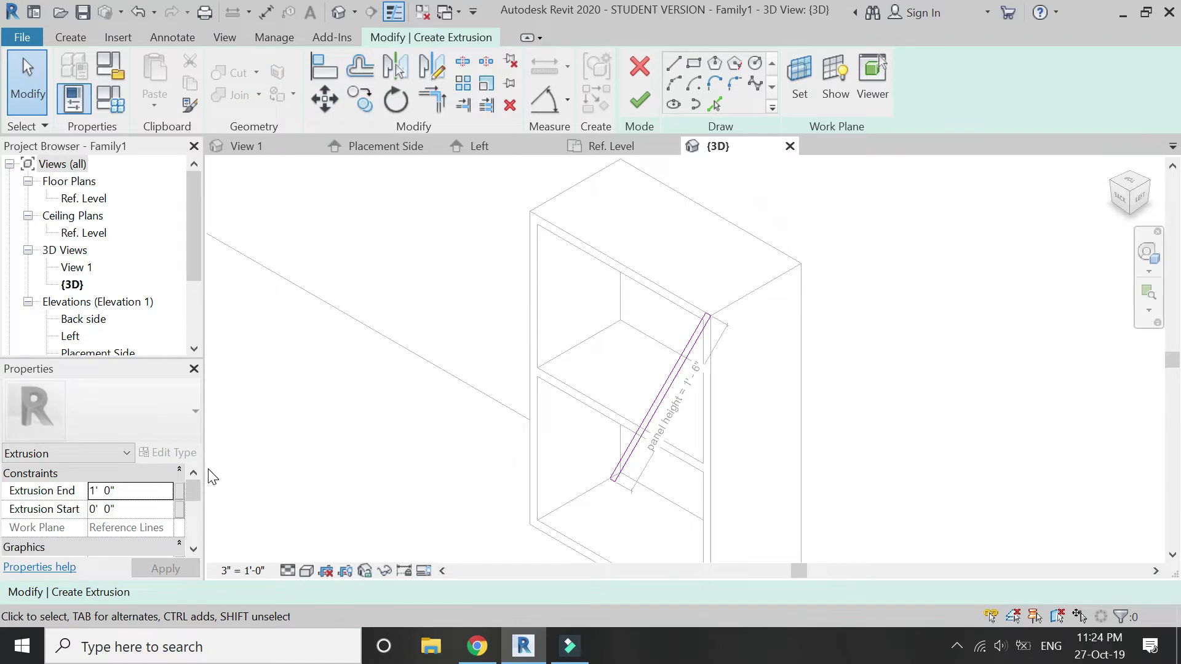
Set the door panel's extrusion end to 1' 6" and finish the extrusion.
{"action": "left_click", "coordinate": [148, 494]}
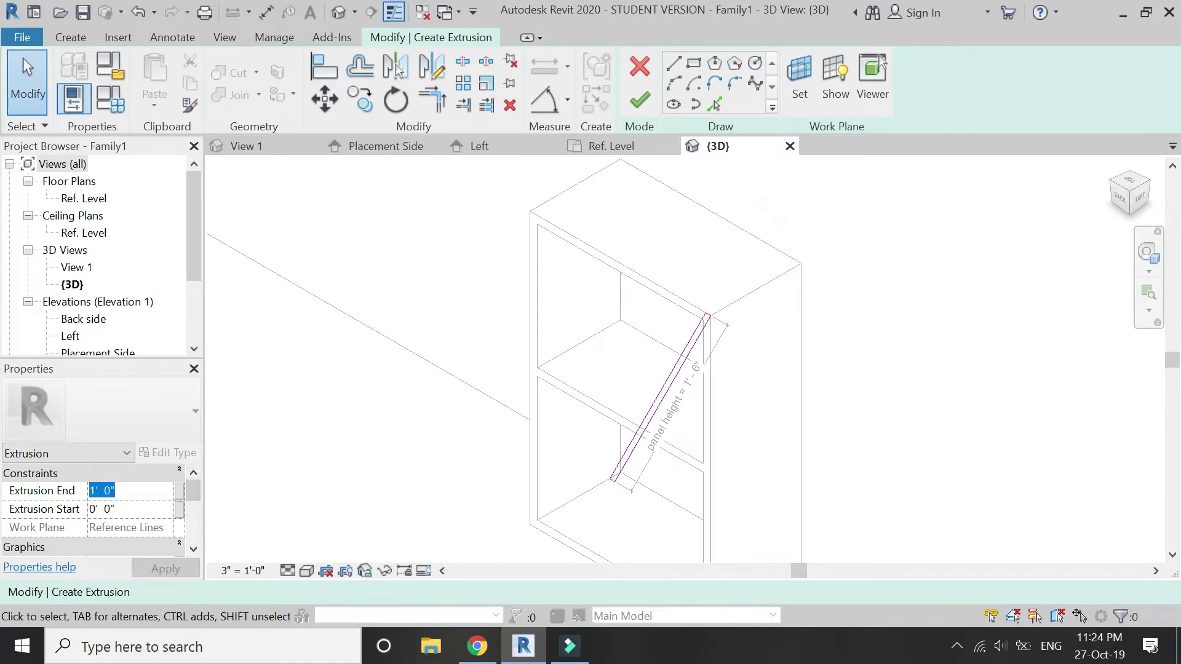
{"action": "type", "text": "1"}
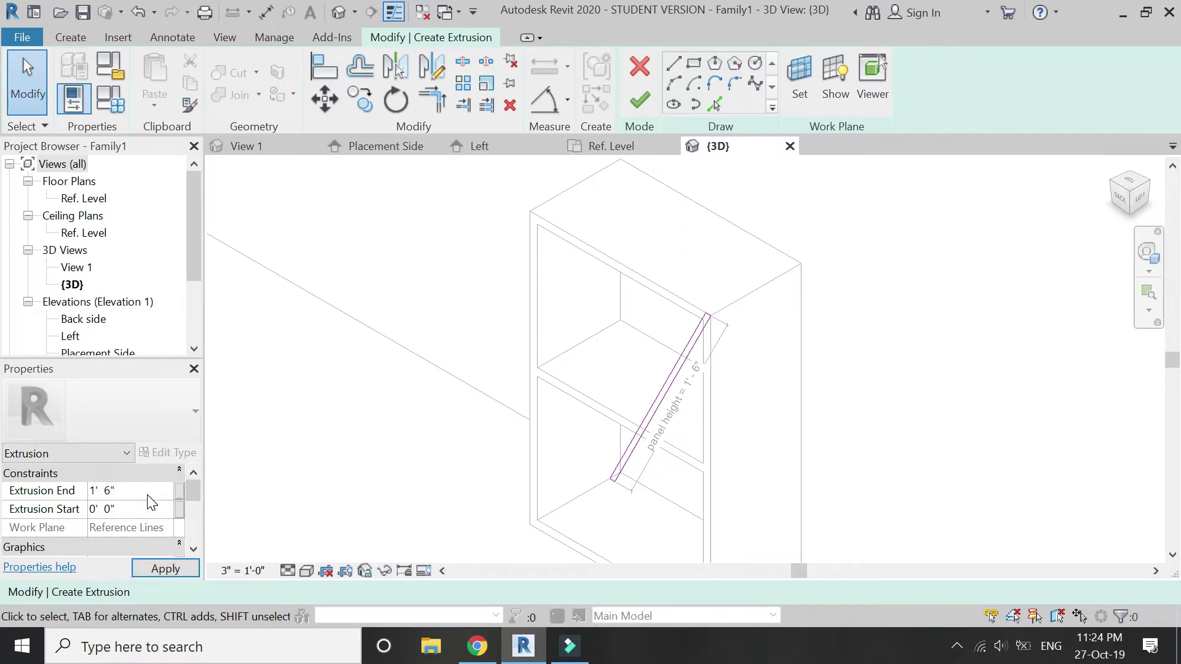
{"action": "left_click", "coordinate": [144, 571]}
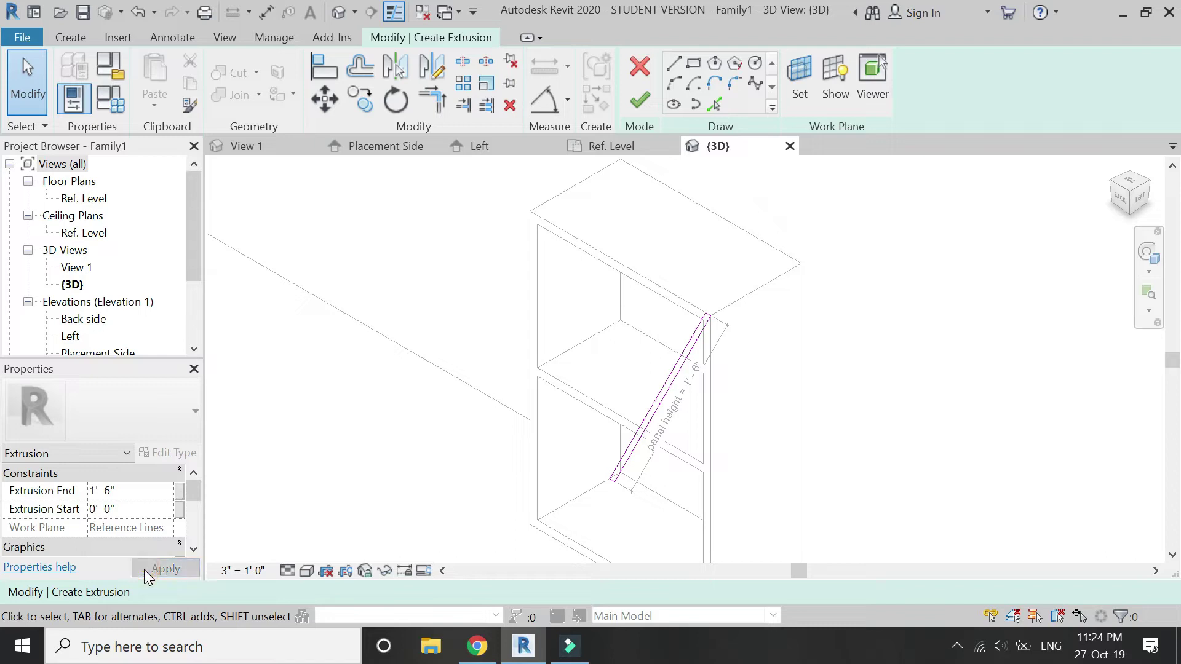
{"action": "left_click", "coordinate": [642, 98]}
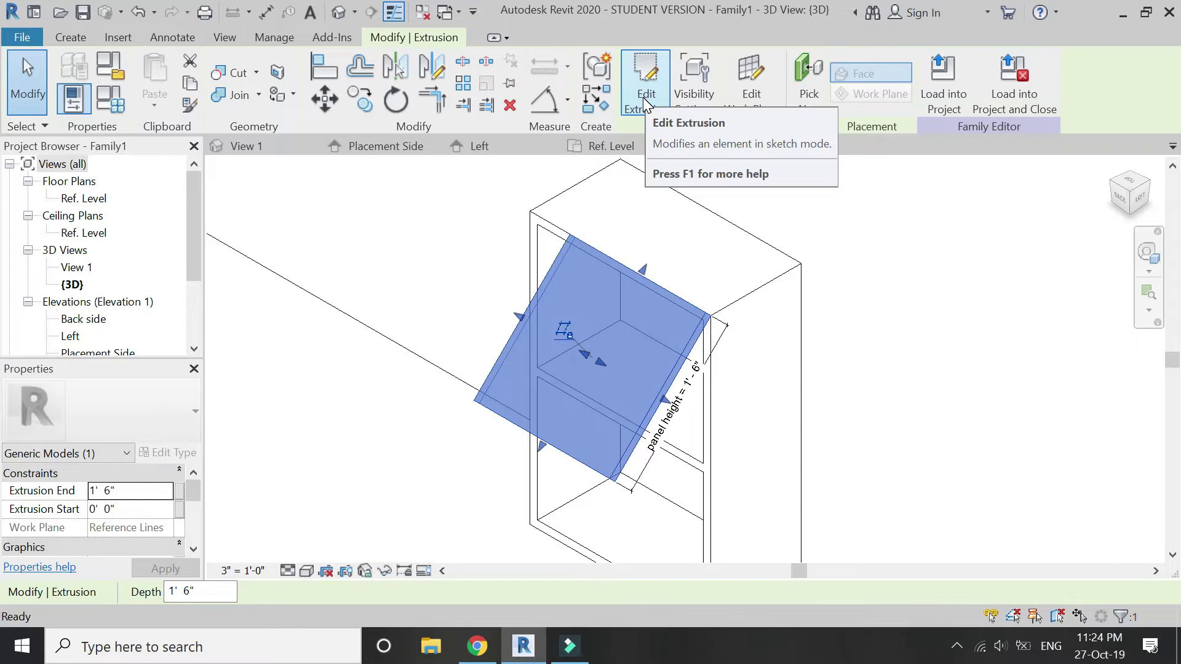
Associate the door panel's extrusion end with the "width of cabinet" parameter.
{"action": "left_click", "coordinate": [178, 493]}
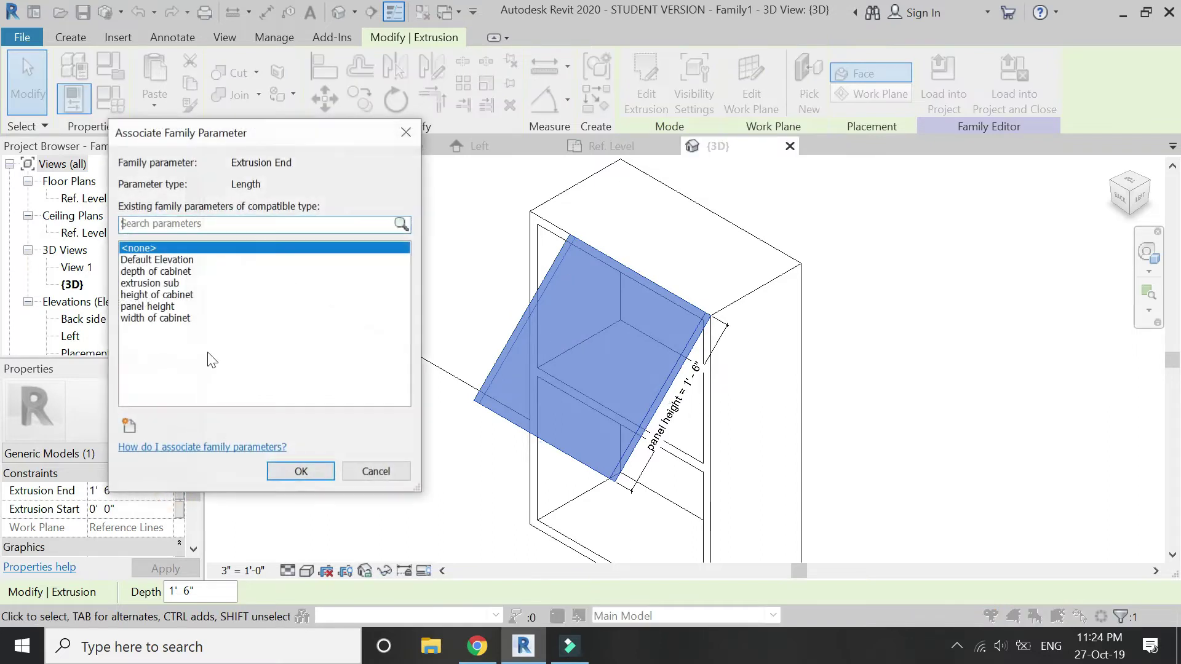
{"action": "left_click", "coordinate": [182, 319]}
{"action": "left_click", "coordinate": [293, 473]}
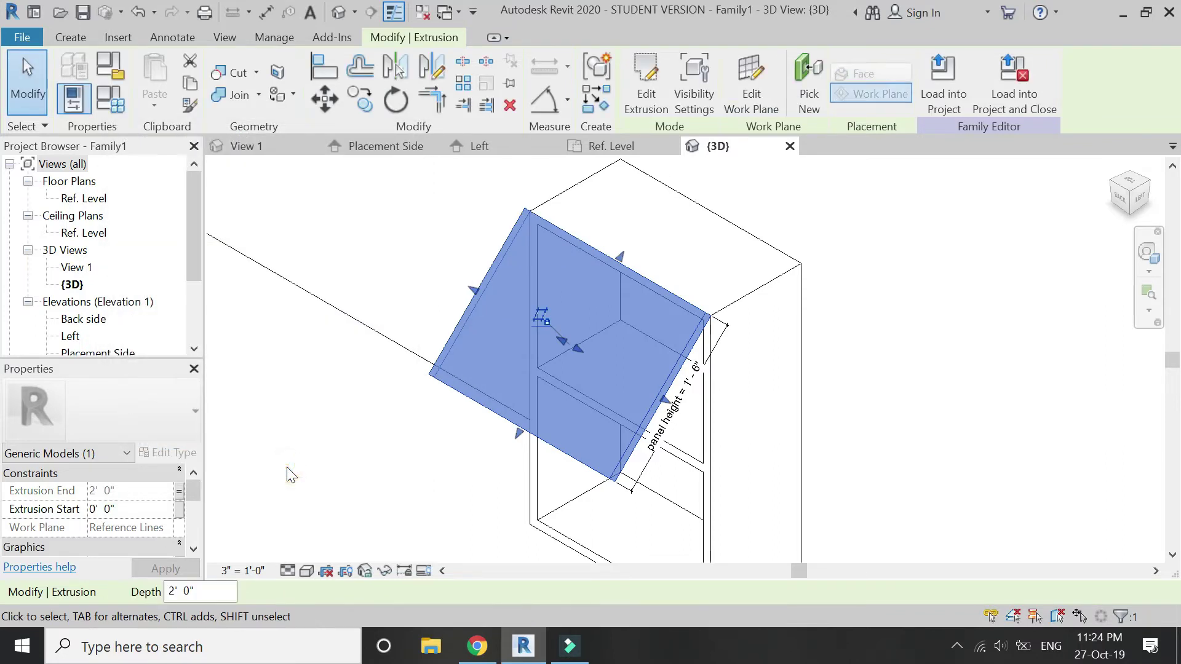
{"action": "key", "text": "Escape"}
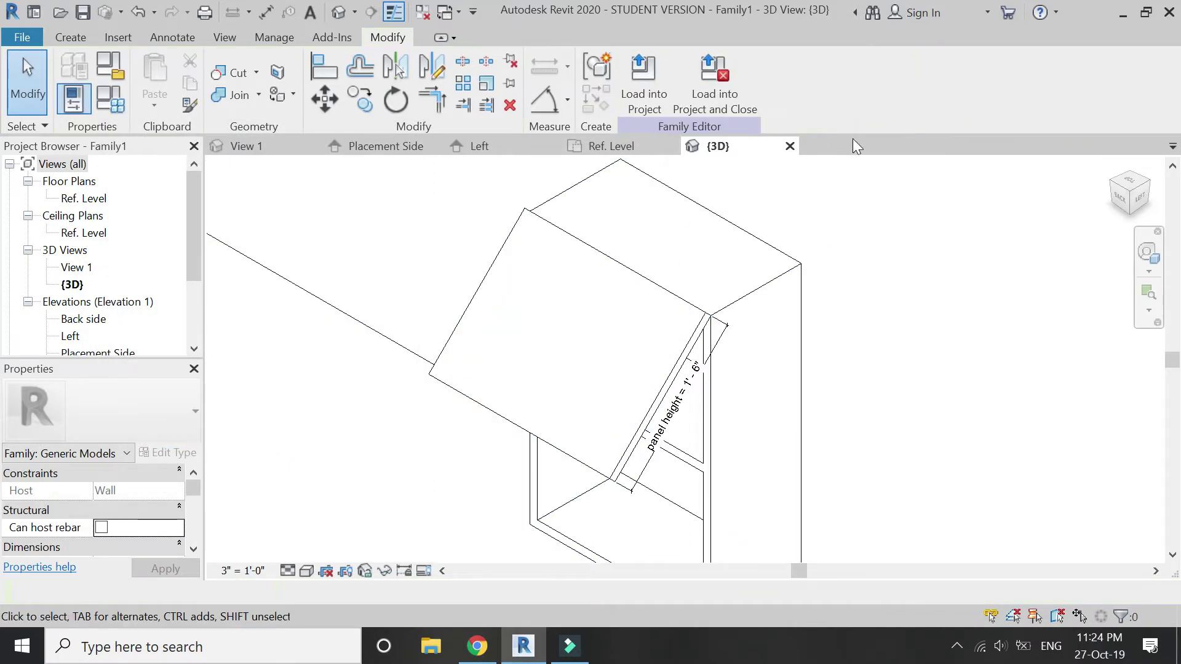
Switch to the Left elevation and set the work plane to Reference Plane : d.
{"action": "scroll", "coordinate": [705, 252], "scroll_direction": "down", "scroll_amount": 1}
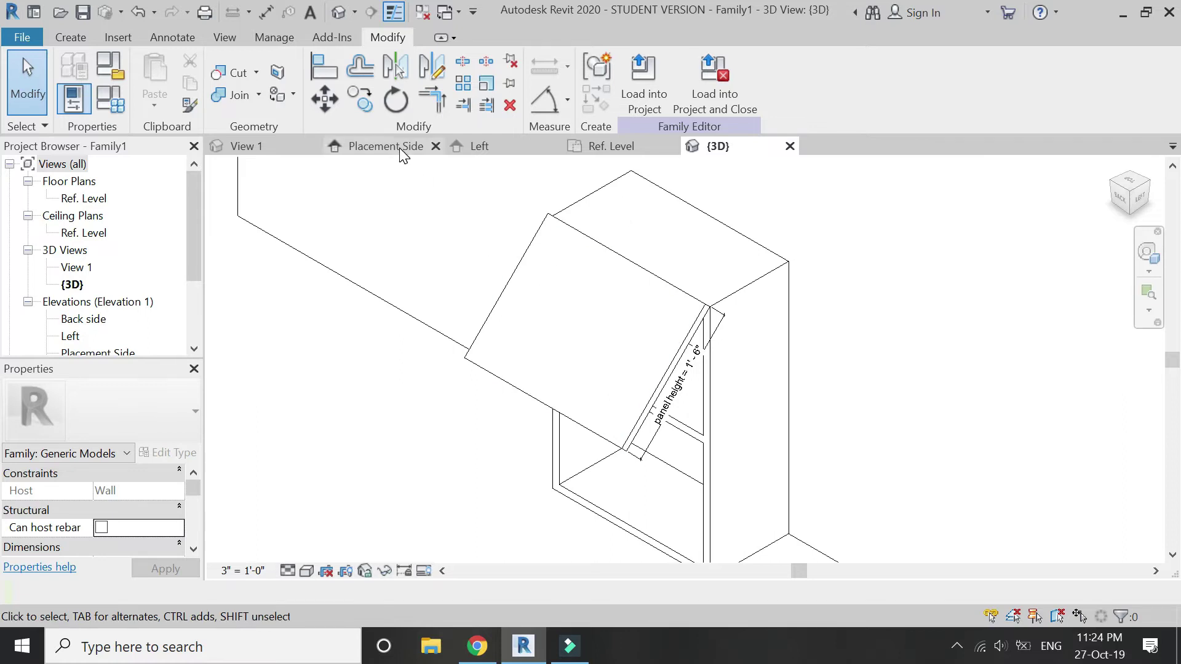
{"action": "left_click", "coordinate": [498, 146]}
{"action": "scroll", "coordinate": [575, 180], "scroll_direction": "down", "scroll_amount": 2}
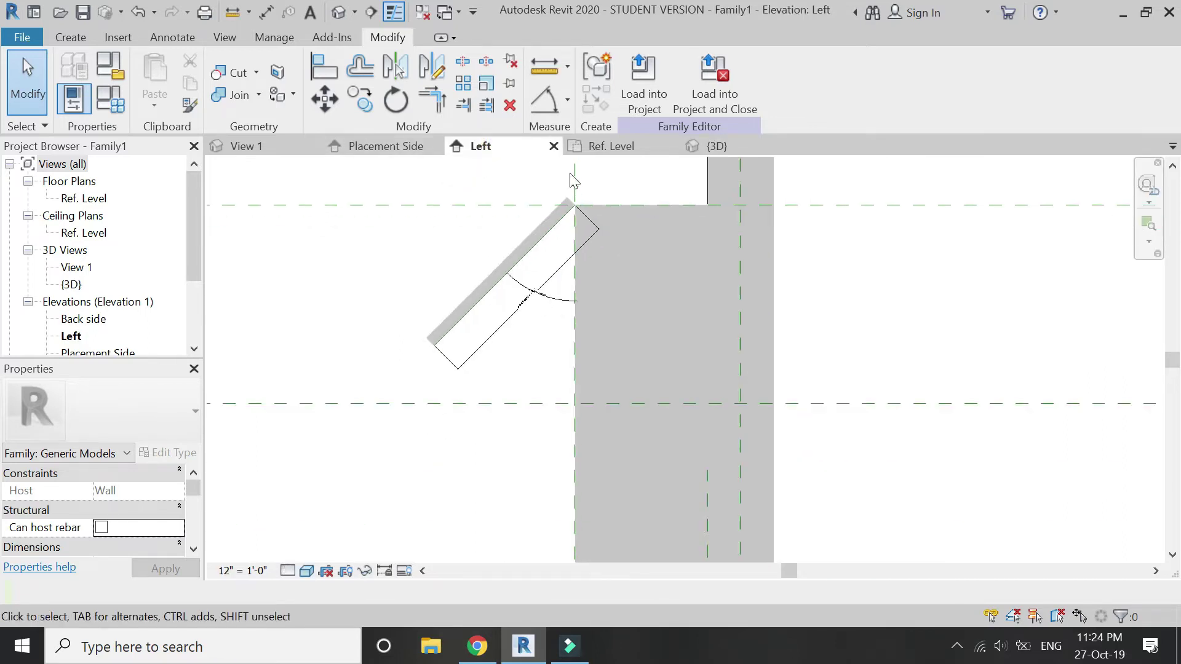
{"action": "scroll", "coordinate": [422, 342], "scroll_direction": "up", "scroll_amount": 1}
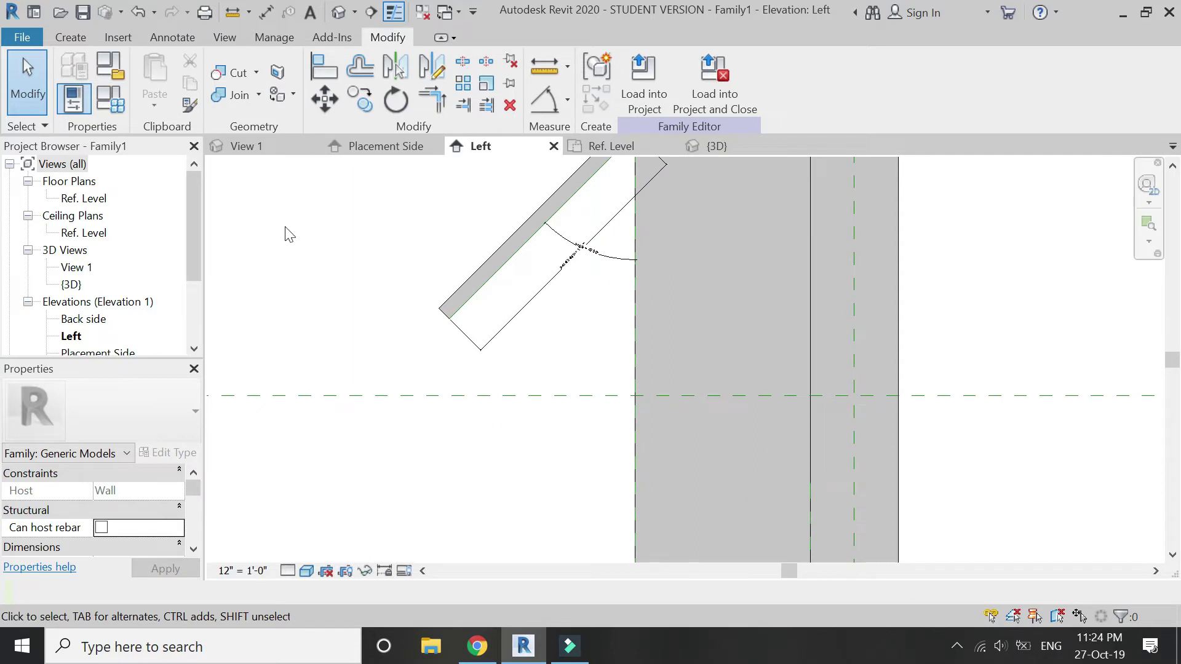
{"action": "left_click", "coordinate": [70, 37]}
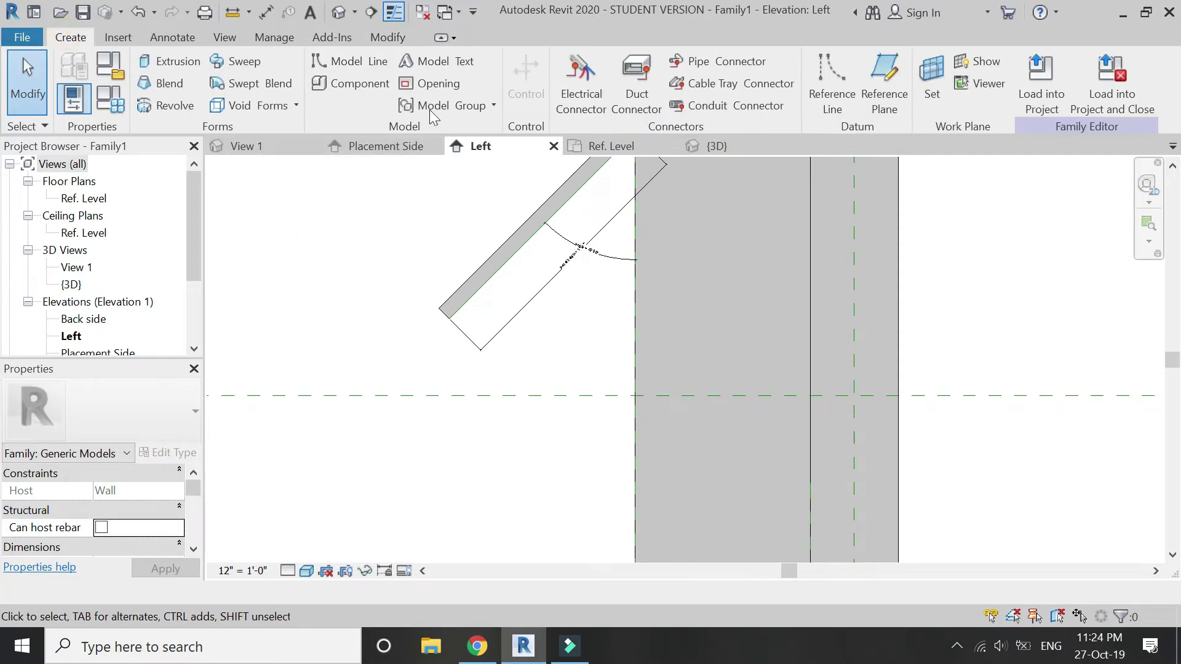
{"action": "left_click", "coordinate": [931, 108]}
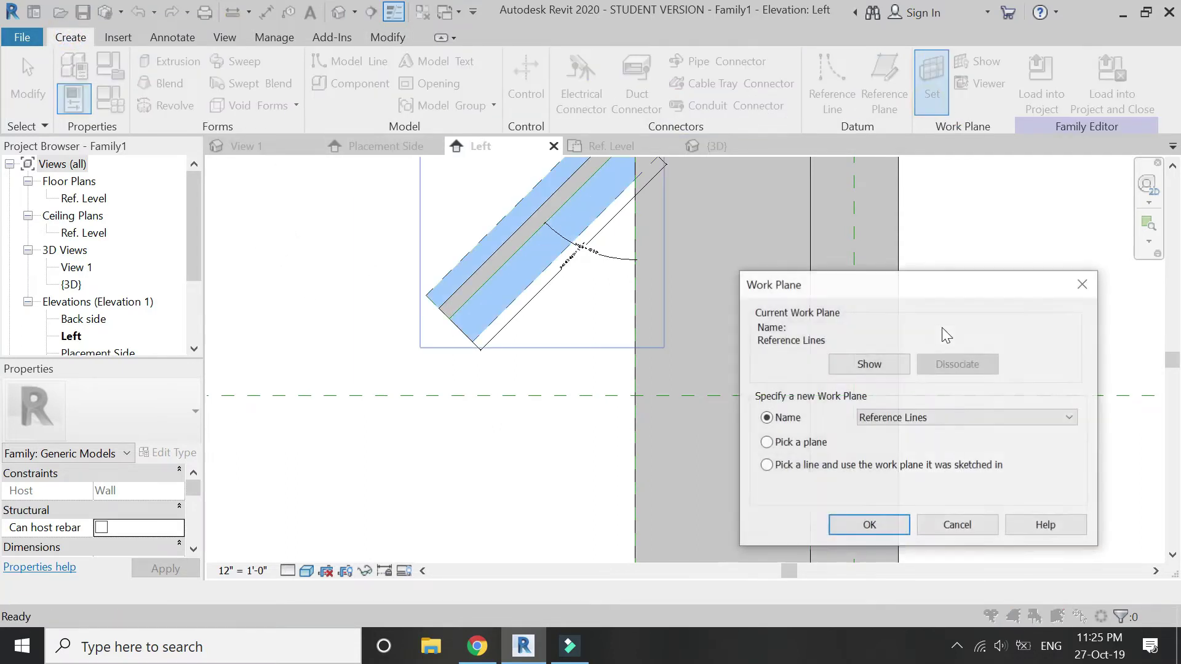
{"action": "left_click", "coordinate": [915, 418]}
{"action": "left_click", "coordinate": [940, 479]}
{"action": "left_click", "coordinate": [886, 525]}
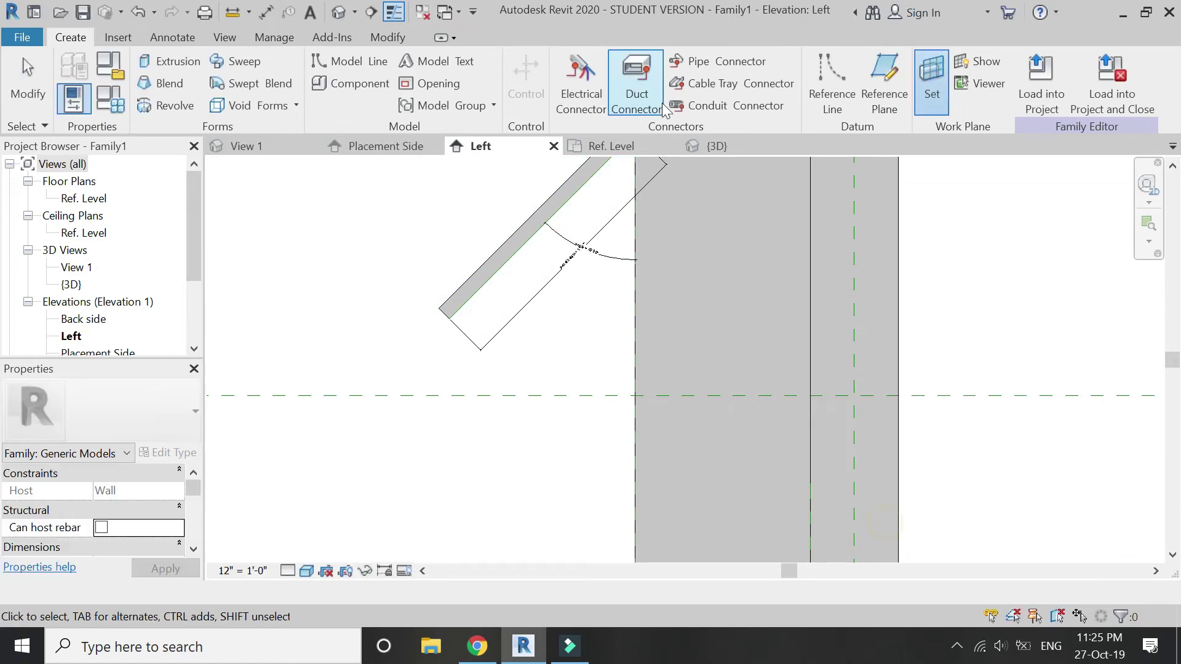
Draw a vertical reference line about 1' 1" long straight down from the lower end of the slanted reference line.
{"action": "left_click", "coordinate": [829, 88]}
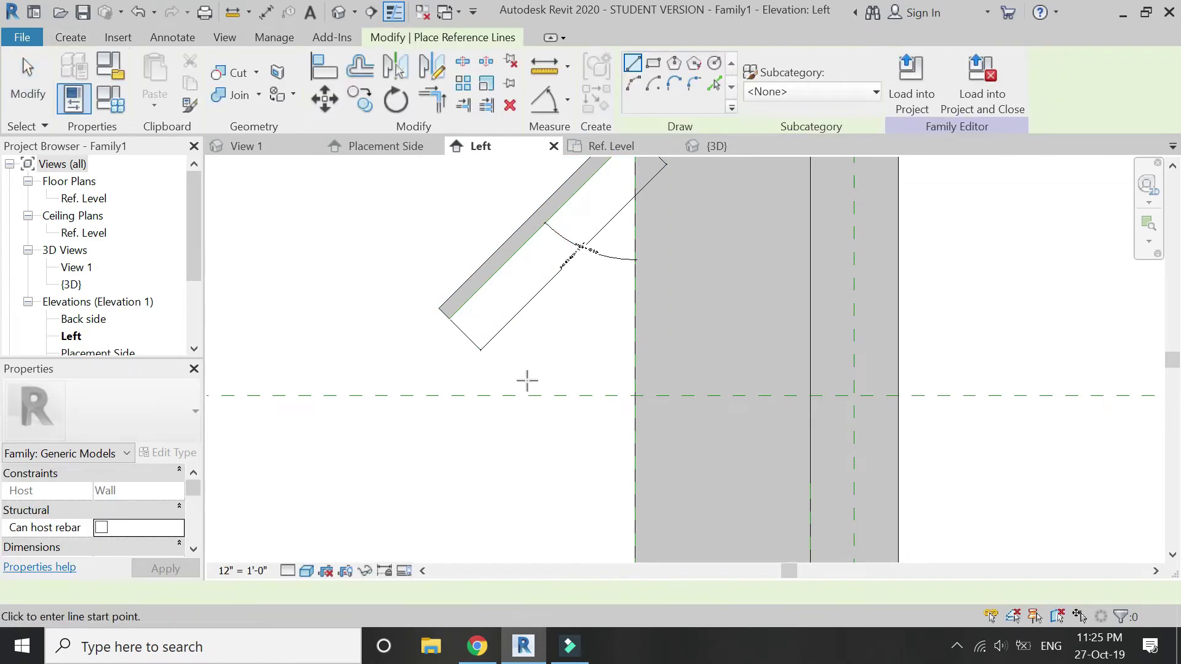
{"action": "left_click", "coordinate": [449, 319]}
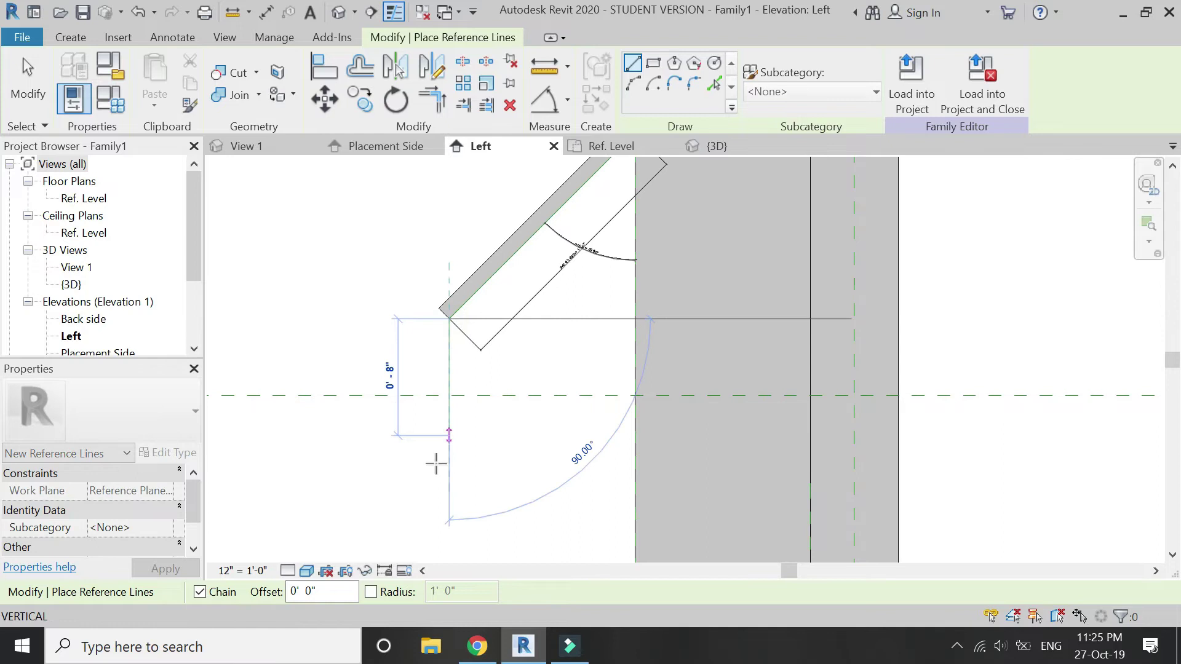
{"action": "left_click", "coordinate": [449, 509]}
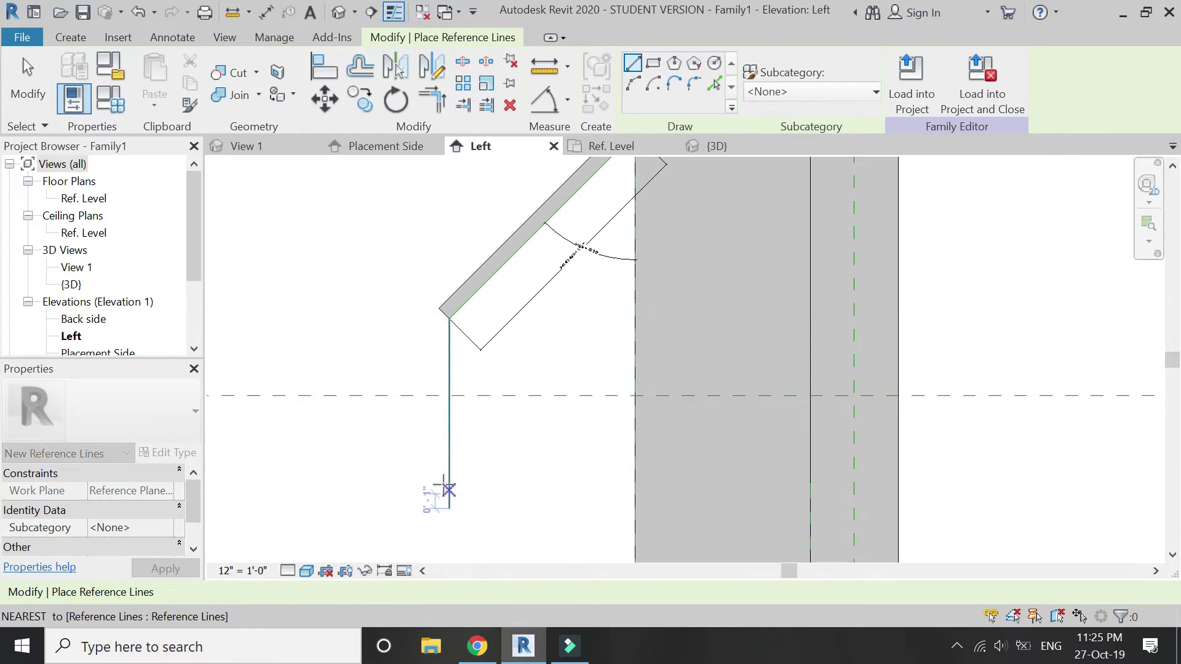
{"action": "key", "text": "Escape"}
{"action": "key", "text": "Escape"}
Make the vertical reference line's length dimension permanent and label it with the "panel height" parameter.
{"action": "left_click", "coordinate": [467, 432]}
{"action": "left_click", "coordinate": [513, 415]}
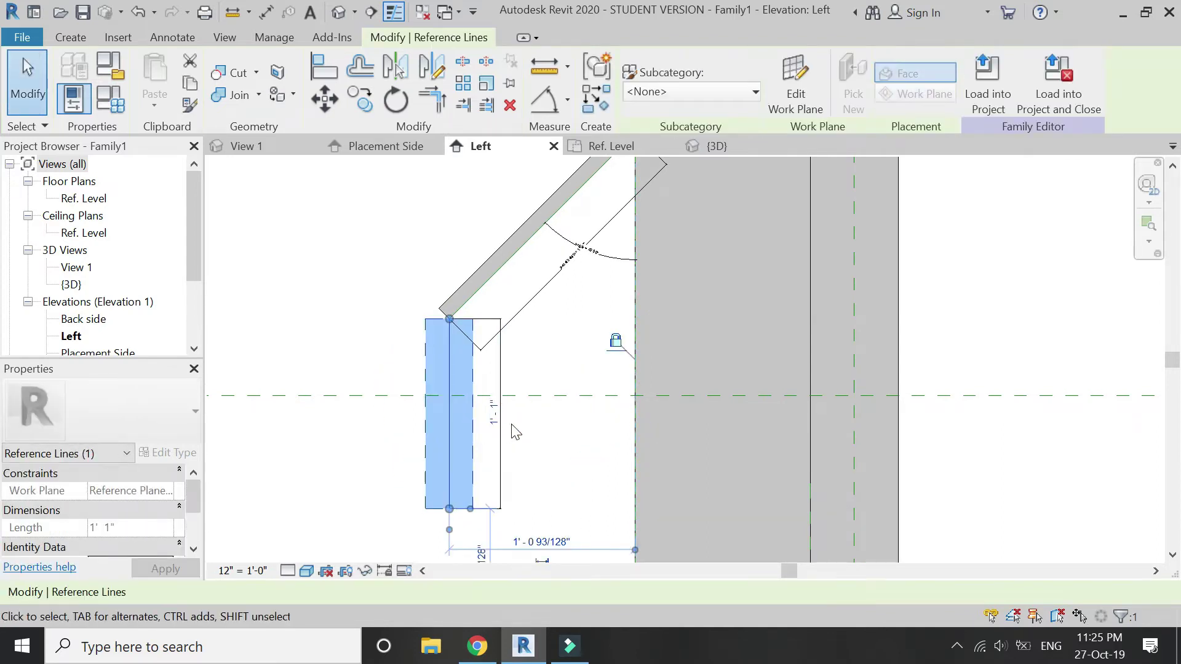
{"action": "left_click", "coordinate": [499, 429]}
{"action": "left_click", "coordinate": [781, 83]}
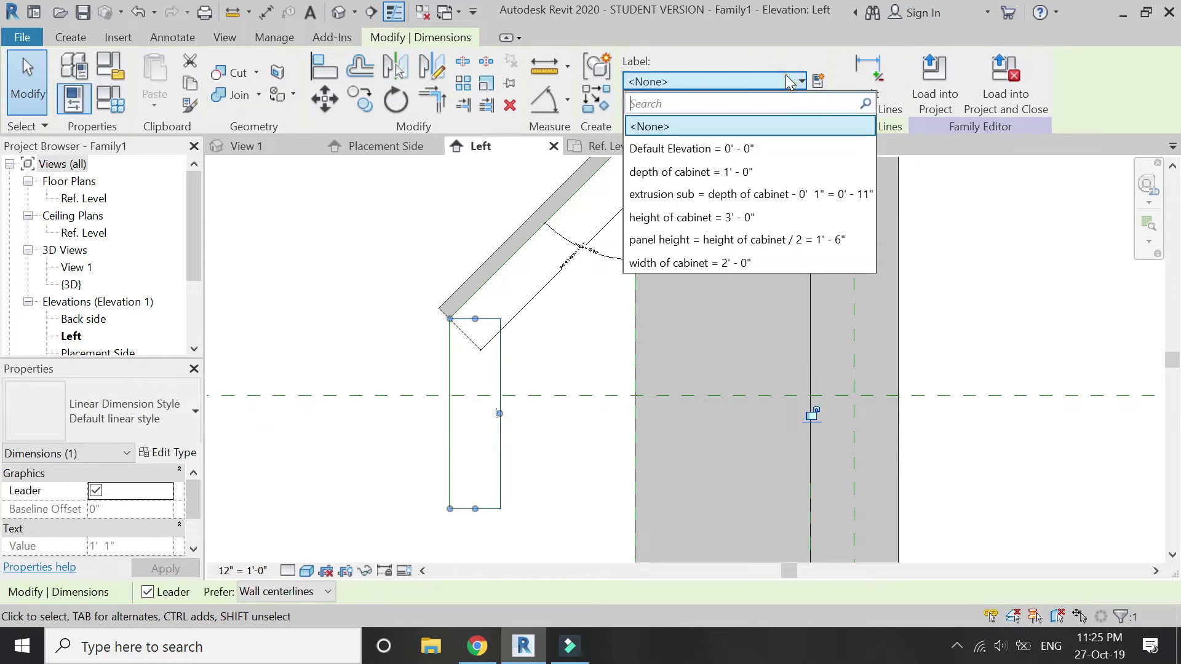
{"action": "left_click", "coordinate": [769, 245]}
{"action": "scroll", "coordinate": [518, 257], "scroll_direction": "down", "scroll_amount": 2}
{"action": "key", "text": "Escape"}
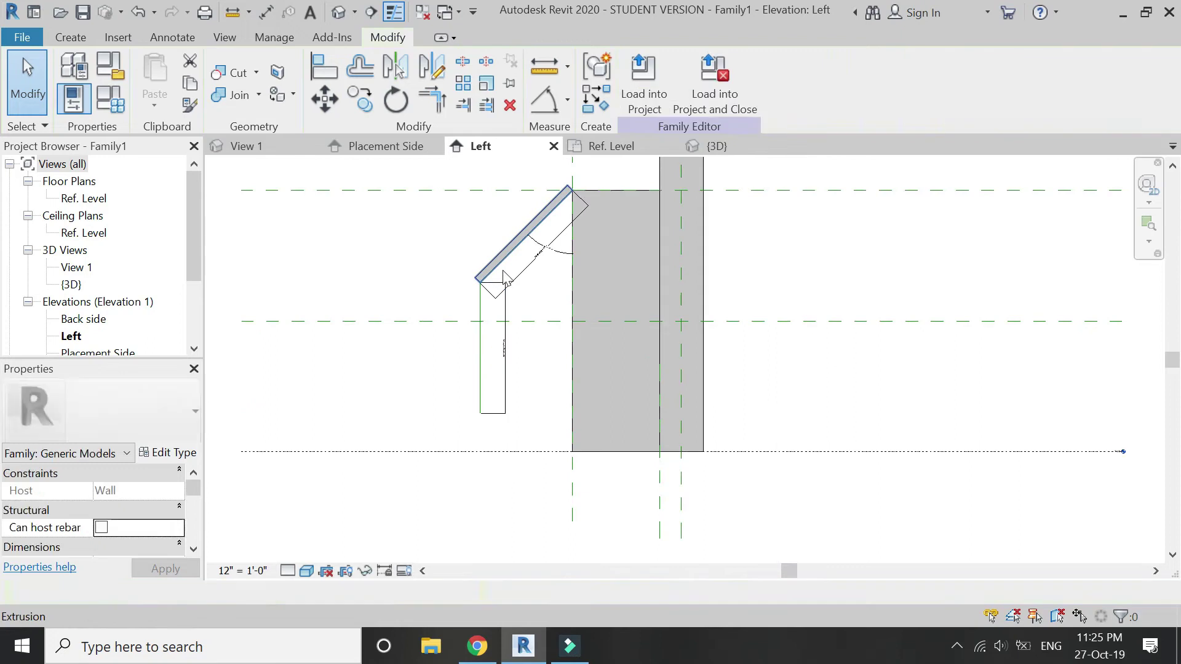
Start an extrusion and pick the vertical reference line's plane as its work plane.
{"action": "left_click", "coordinate": [83, 38]}
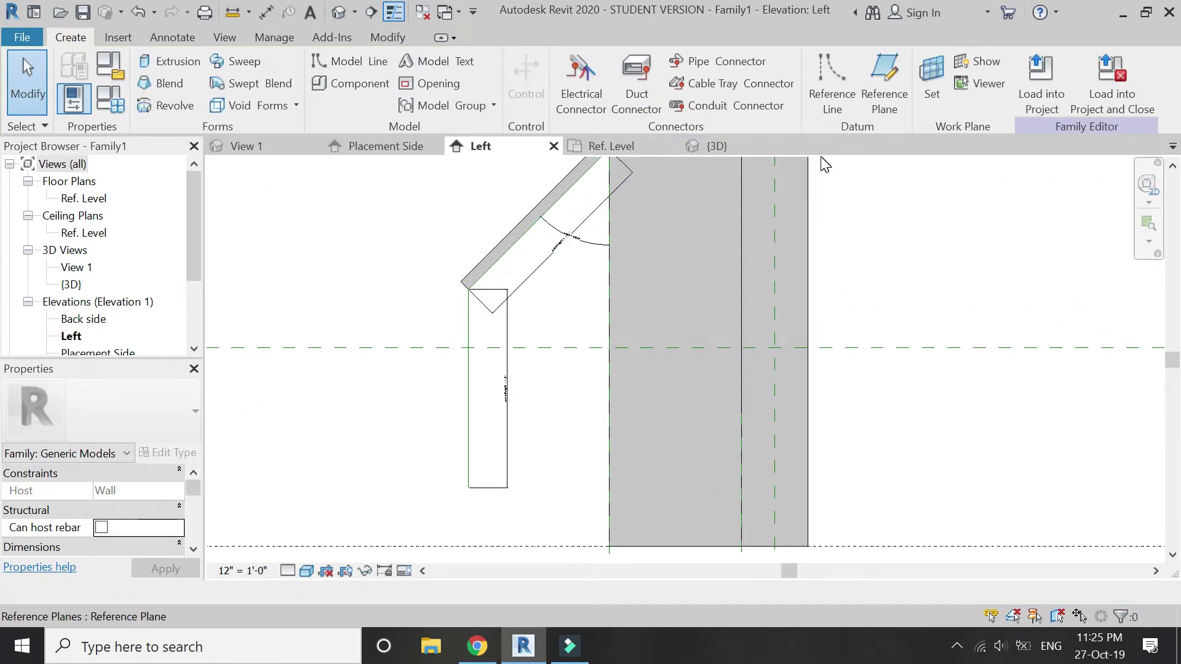
{"action": "left_click", "coordinate": [157, 67]}
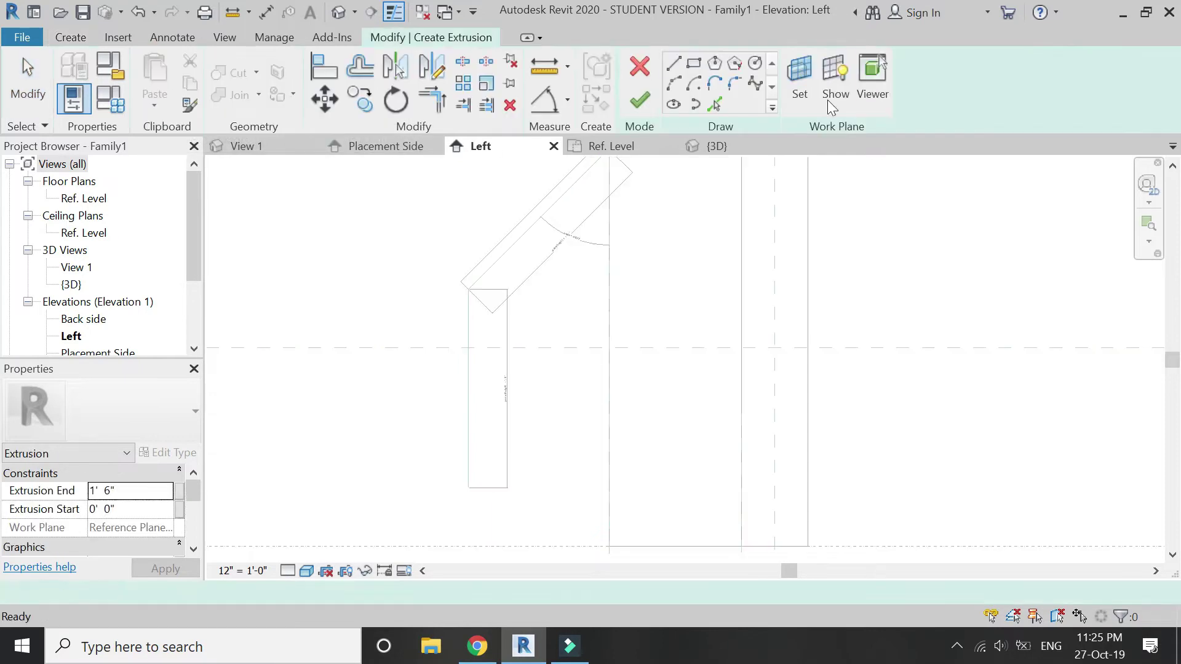
{"action": "left_click", "coordinate": [806, 73]}
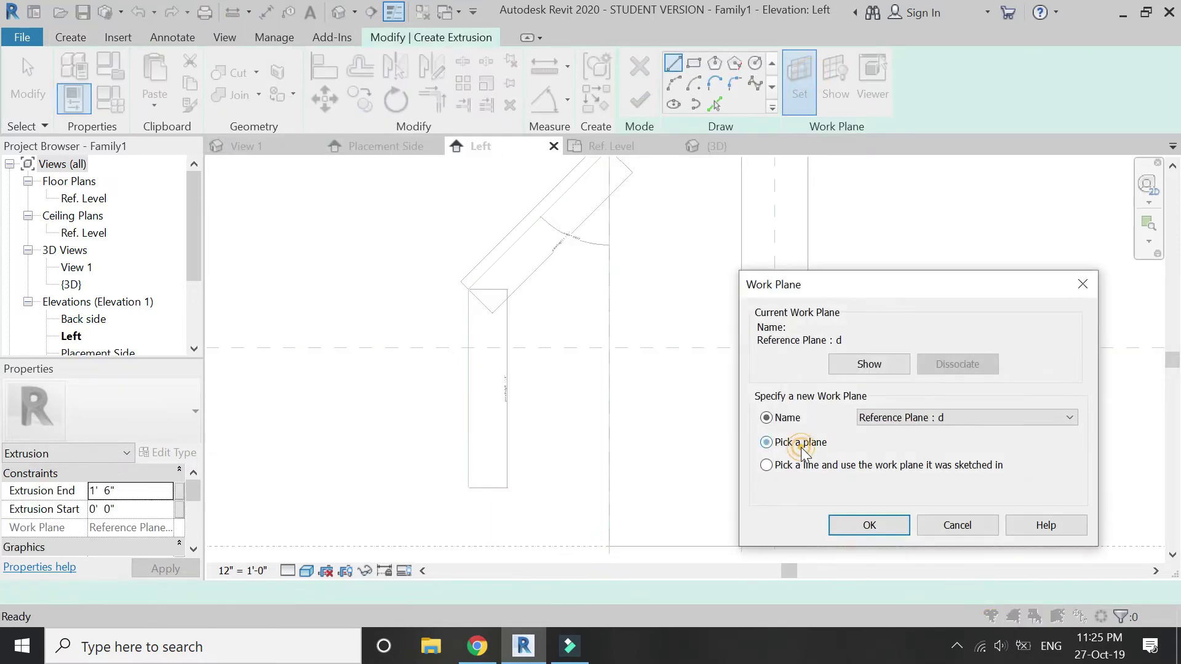
{"action": "left_click", "coordinate": [842, 525]}
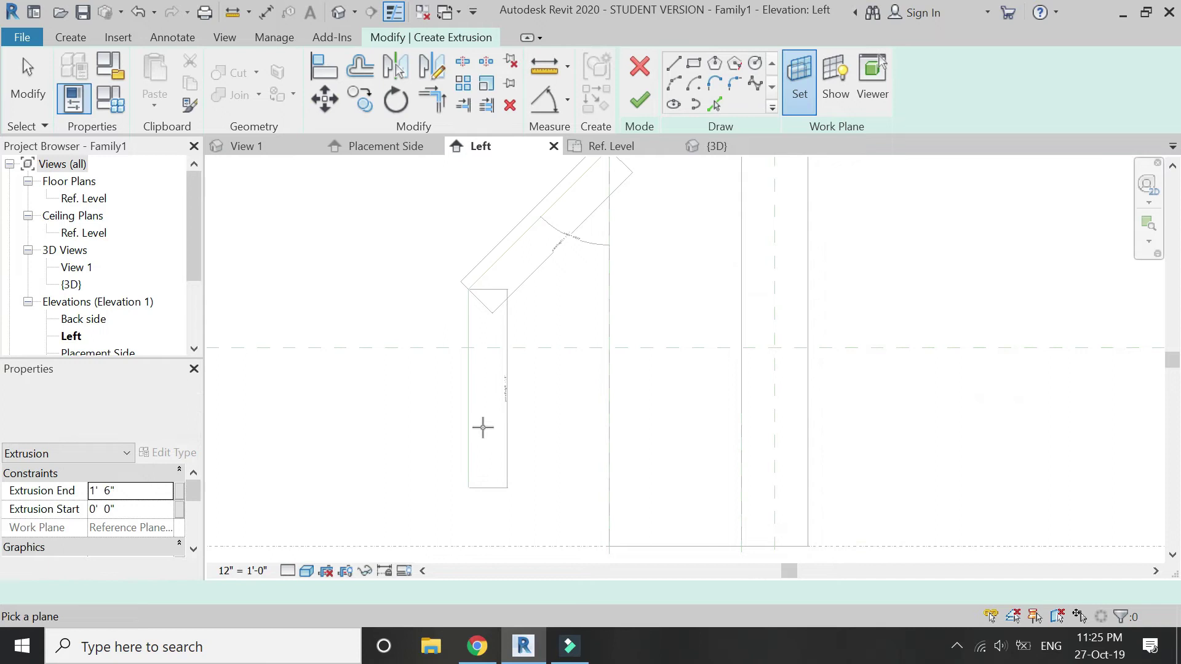
{"action": "left_click", "coordinate": [467, 411]}
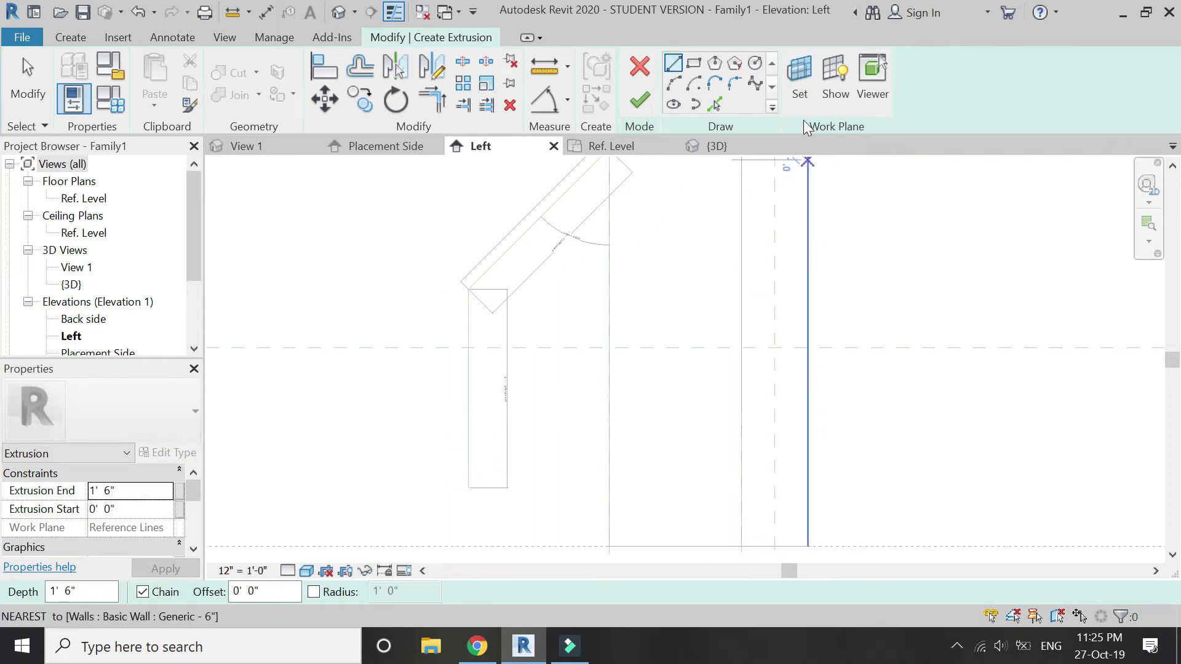
Sketch the lower panel profile from the vertical reference line, offset a copy 1" outward, and close both ends with short lines.
{"action": "left_click", "coordinate": [714, 103]}
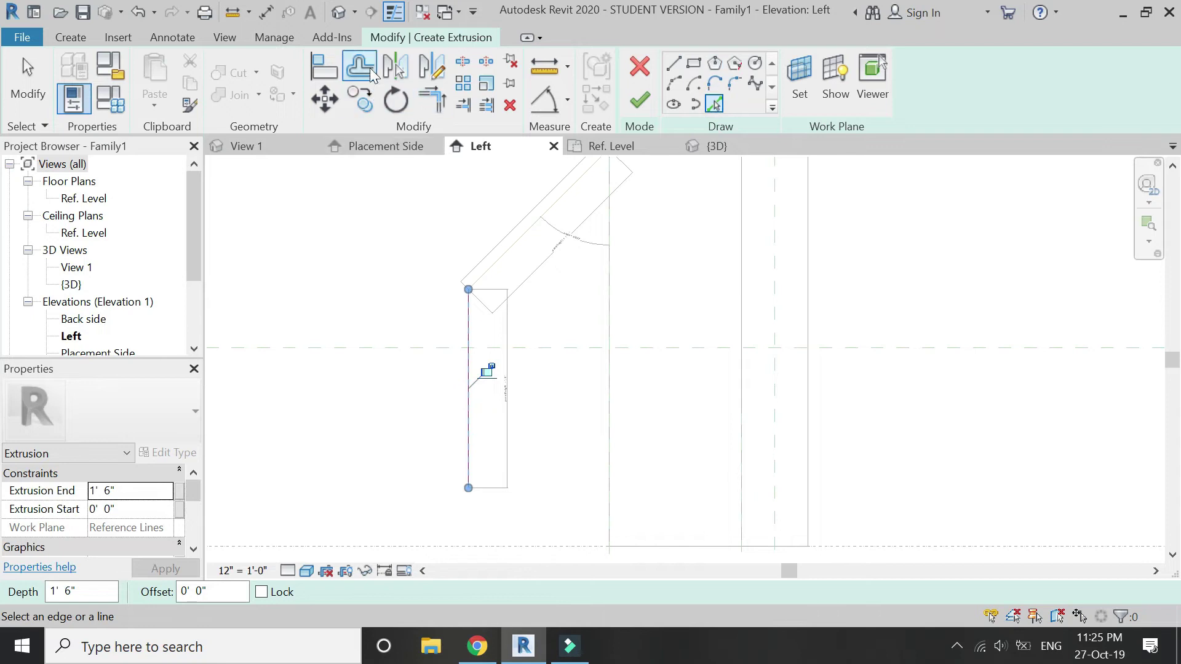
{"action": "left_click", "coordinate": [372, 74]}
{"action": "left_click", "coordinate": [464, 374]}
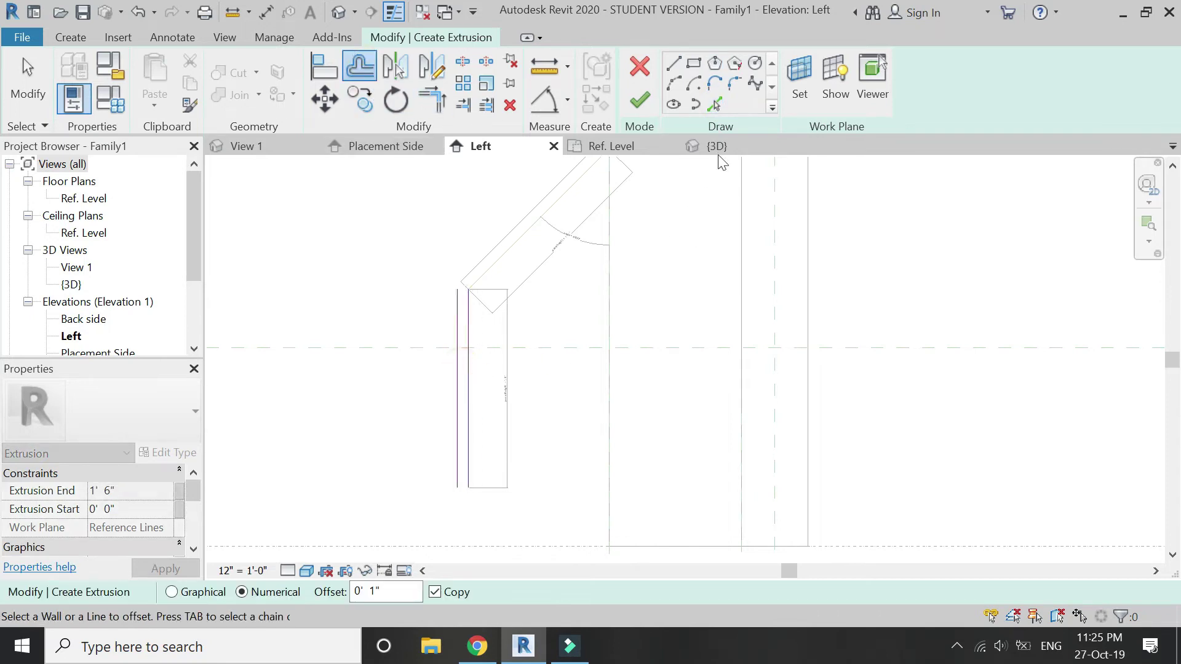
{"action": "left_click", "coordinate": [673, 63]}
{"action": "scroll", "coordinate": [464, 282], "scroll_direction": "up", "scroll_amount": 4}
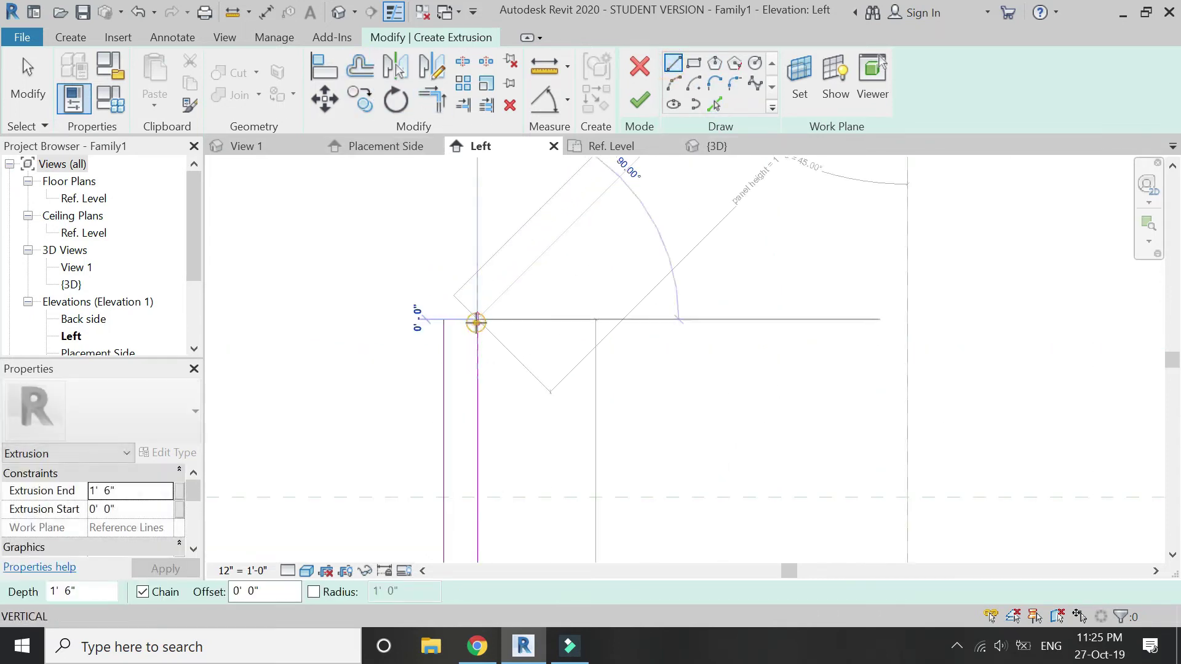
{"action": "scroll", "coordinate": [477, 322], "scroll_direction": "down", "scroll_amount": 5}
{"action": "scroll", "coordinate": [469, 424], "scroll_direction": "up", "scroll_amount": 3}
{"action": "scroll", "coordinate": [486, 455], "scroll_direction": "down", "scroll_amount": 2}
{"action": "scroll", "coordinate": [485, 455], "scroll_direction": "down", "scroll_amount": 3}
{"action": "key", "text": "Escape"}
{"action": "key", "text": "Escape"}
In the {3D} view, associate the lower panel's extrusion end with the "width of cabinet" parameter and finish the extrusion.
{"action": "left_click", "coordinate": [719, 147]}
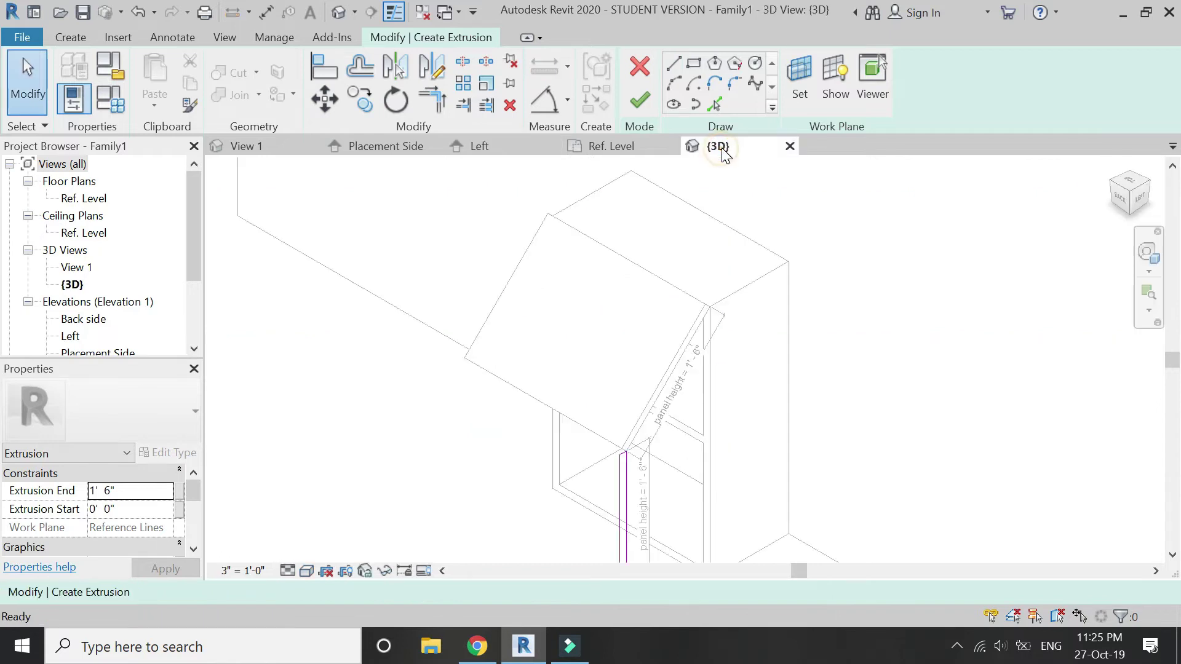
{"action": "scroll", "coordinate": [591, 255], "scroll_direction": "down", "scroll_amount": 3}
{"action": "scroll", "coordinate": [567, 293], "scroll_direction": "up", "scroll_amount": 2}
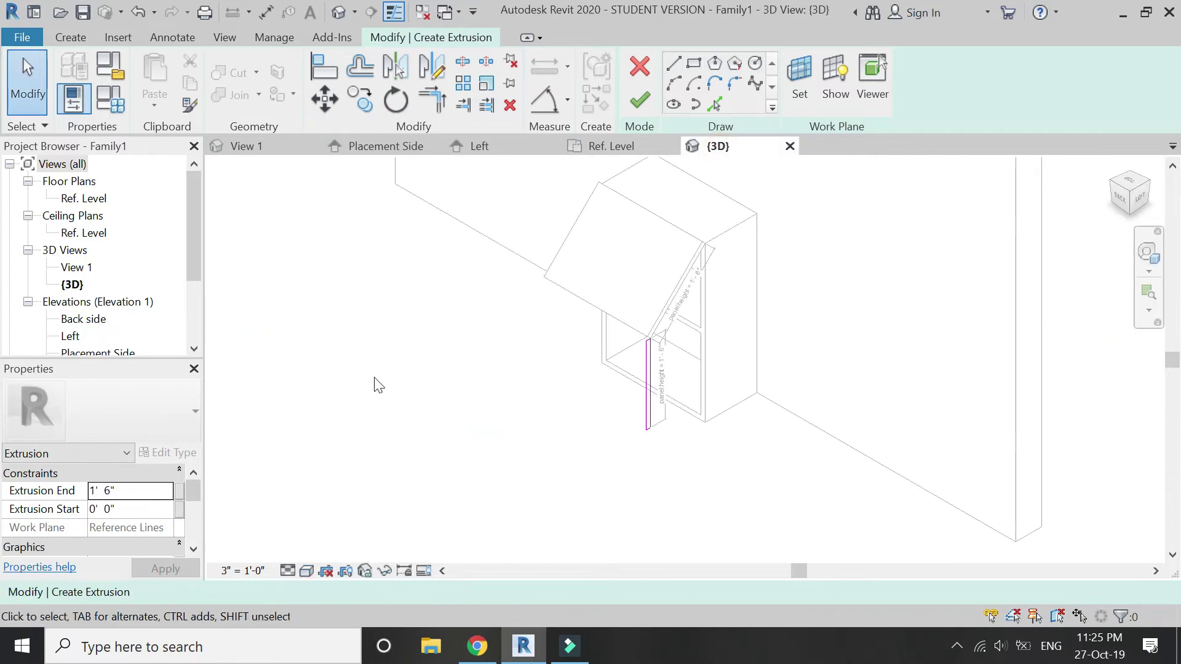
{"action": "left_click", "coordinate": [179, 491]}
{"action": "left_click", "coordinate": [143, 318]}
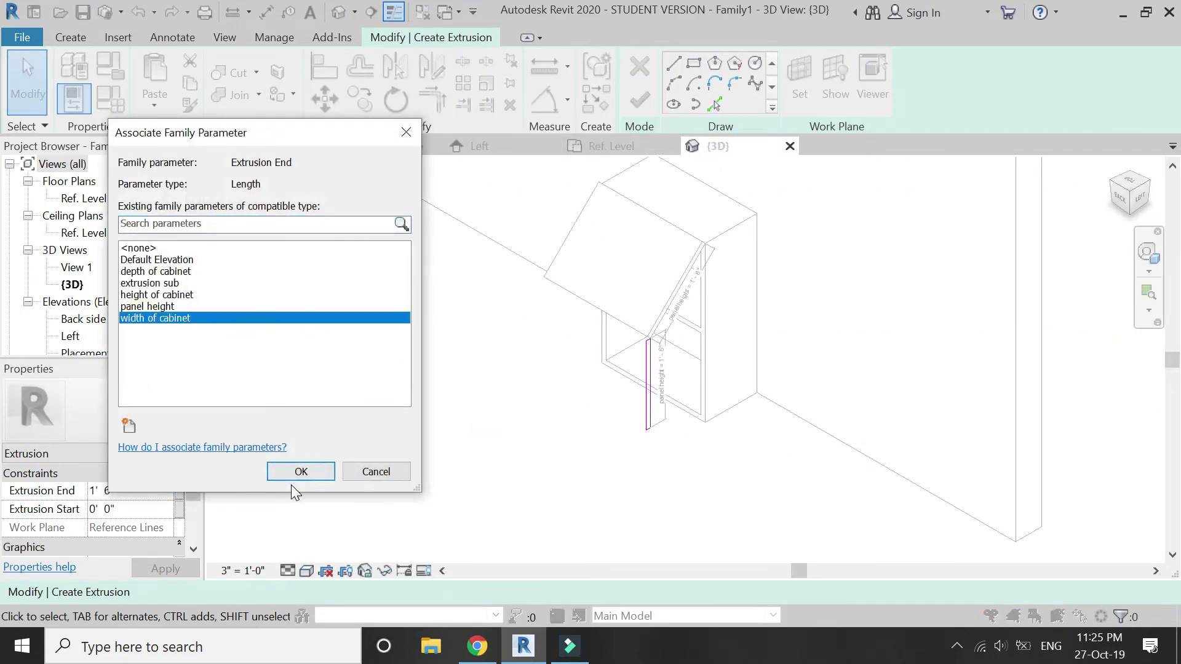
{"action": "left_click", "coordinate": [299, 473]}
{"action": "left_click", "coordinate": [648, 105]}
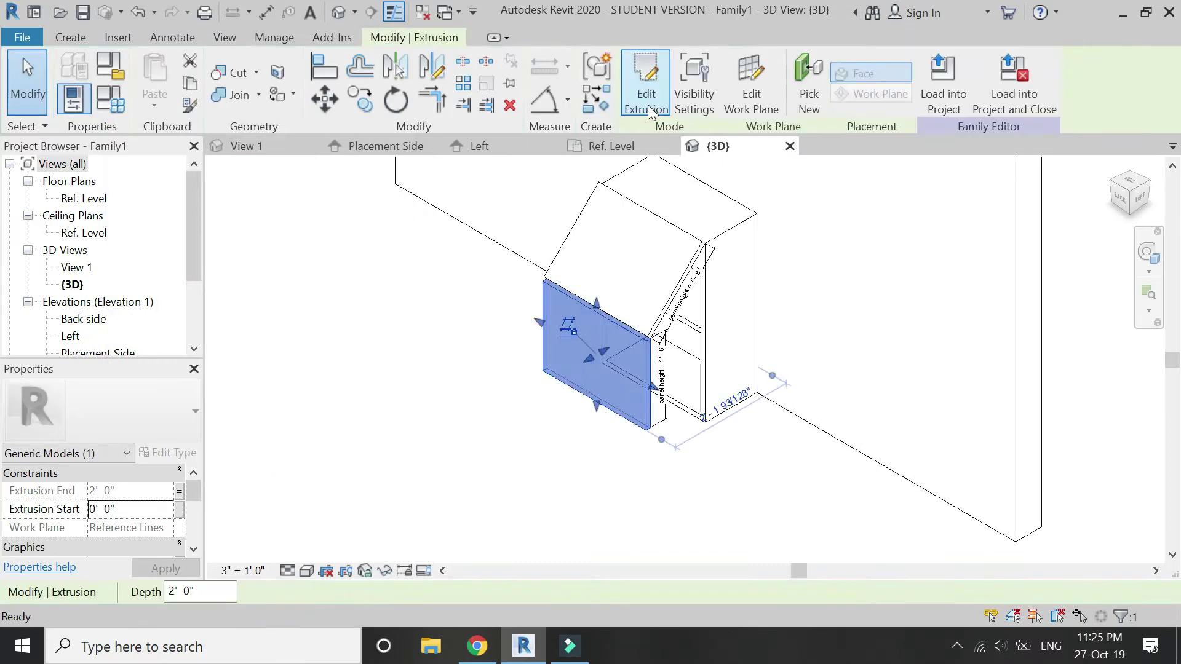
{"action": "left_click", "coordinate": [744, 403]}
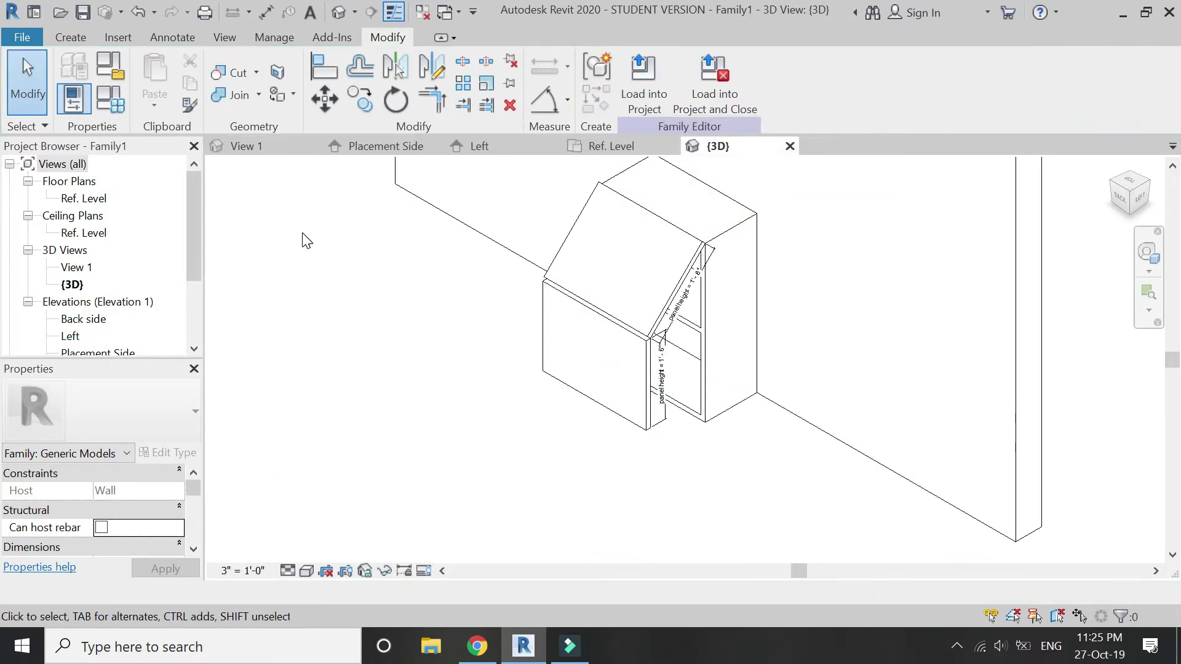
Set the angle parameter to 0.00° in the family types and apply it to fold the panels closed.
{"action": "left_click", "coordinate": [123, 106]}
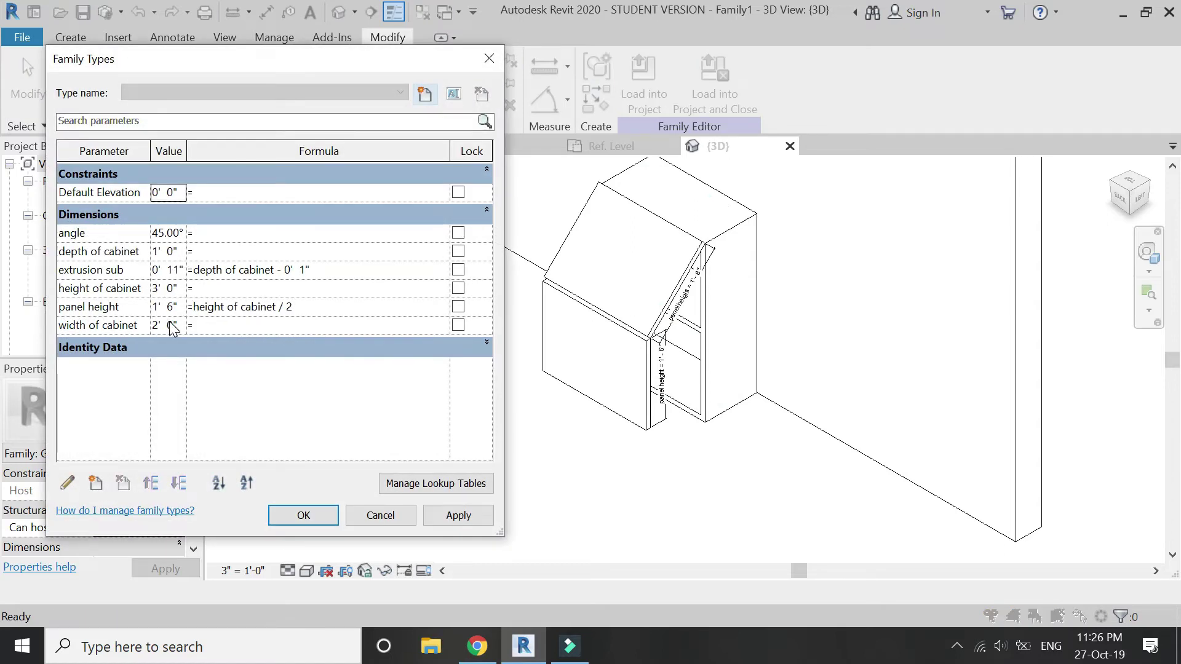
{"action": "left_click", "coordinate": [180, 237]}
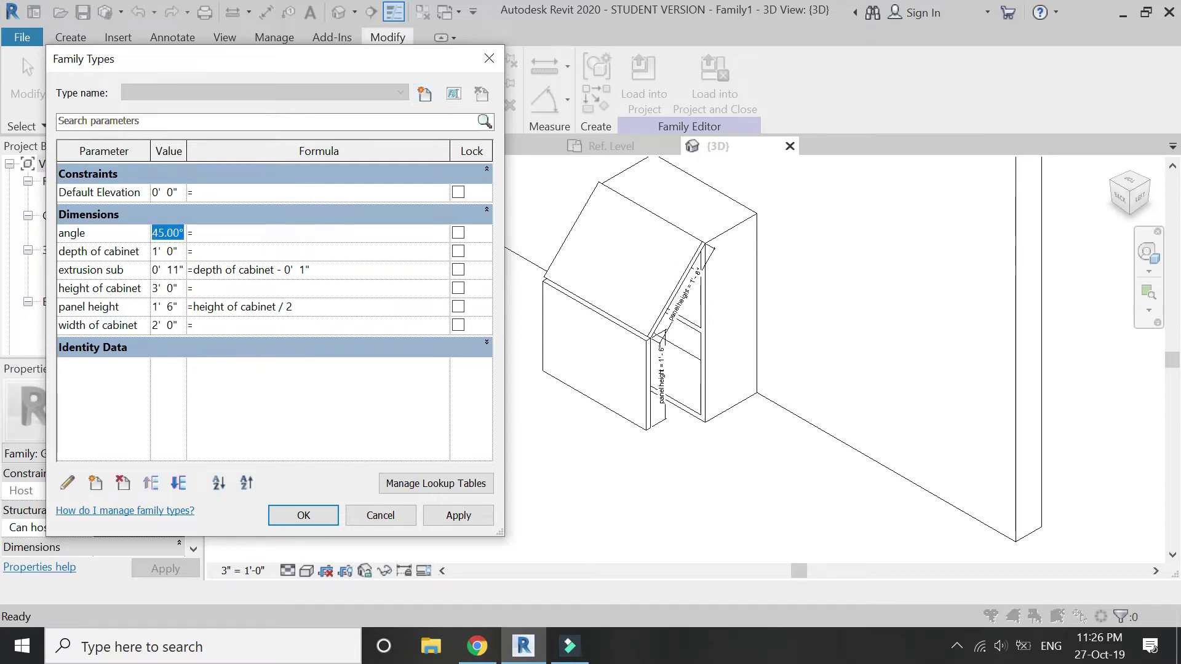
{"action": "left_click", "coordinate": [442, 510]}
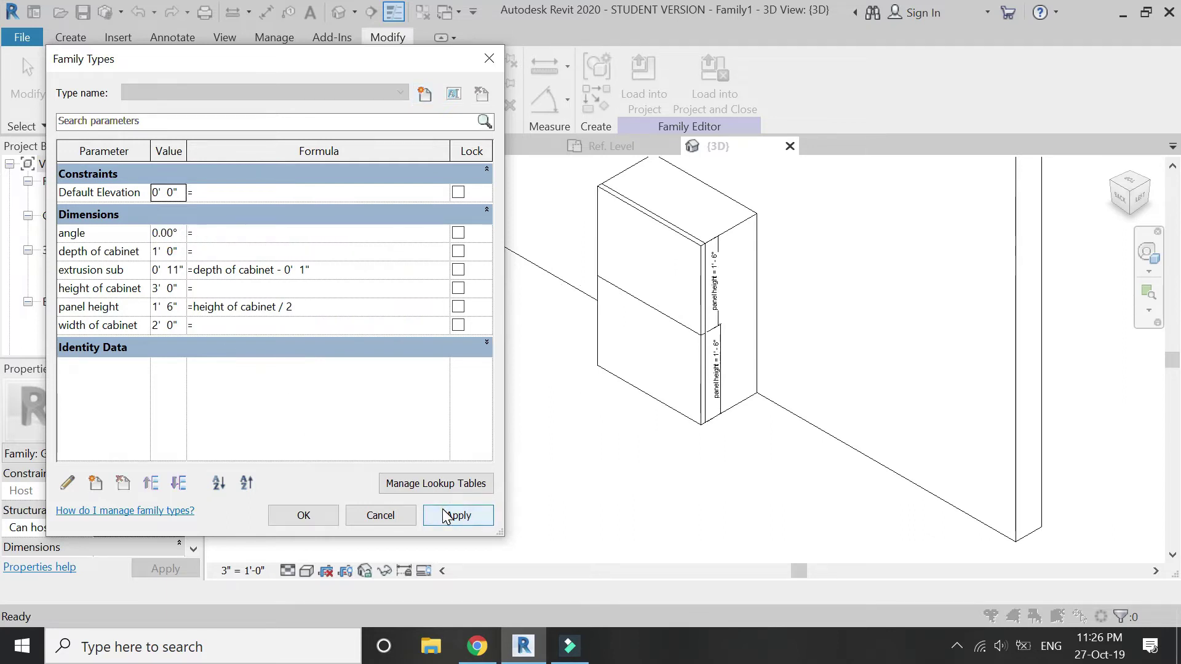
{"action": "left_click", "coordinate": [306, 516]}
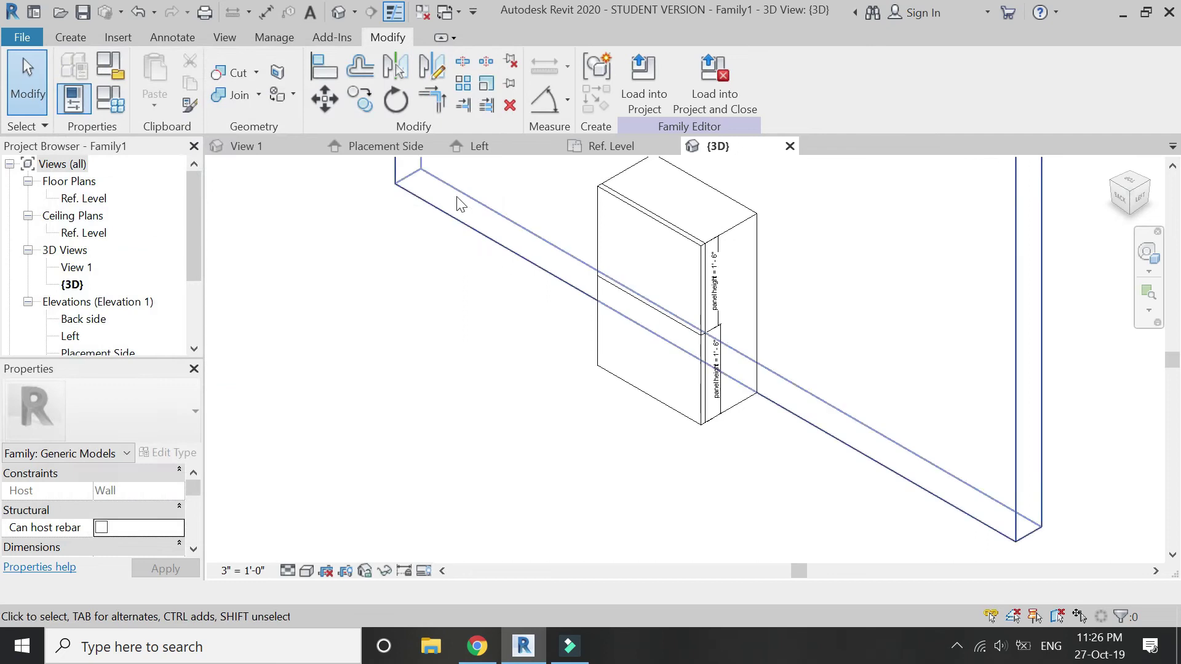
Open the Placement Side elevation and change its visual style to shaded.
{"action": "left_click", "coordinate": [385, 148]}
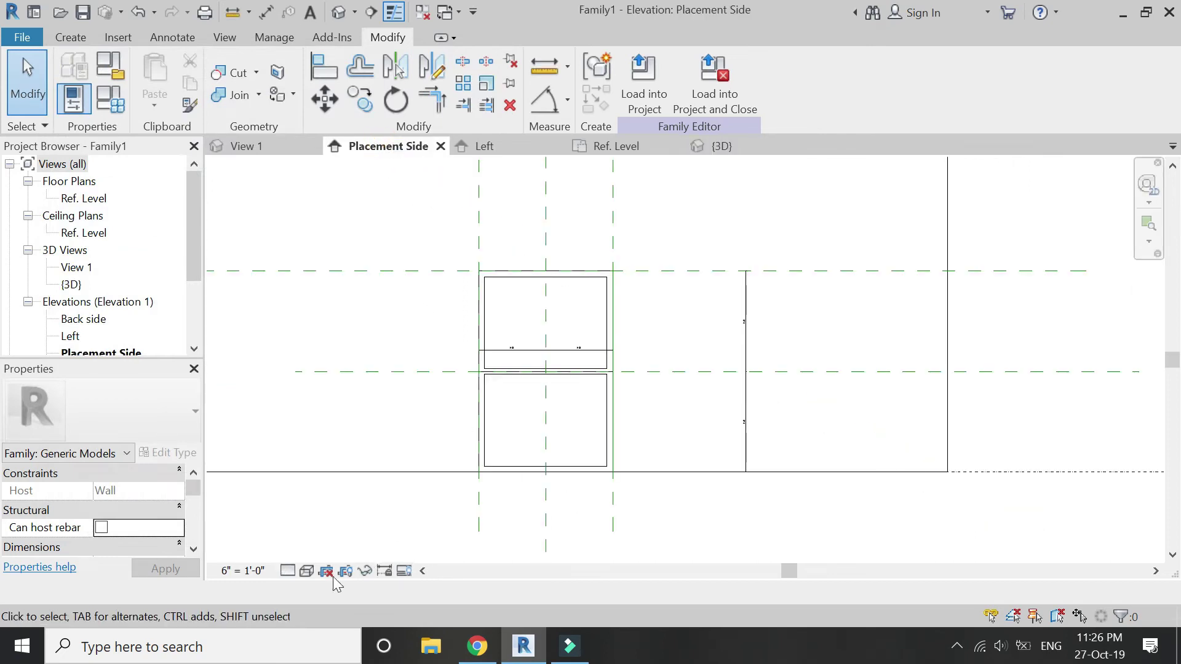
{"action": "left_click", "coordinate": [306, 571]}
{"action": "left_click", "coordinate": [328, 497]}
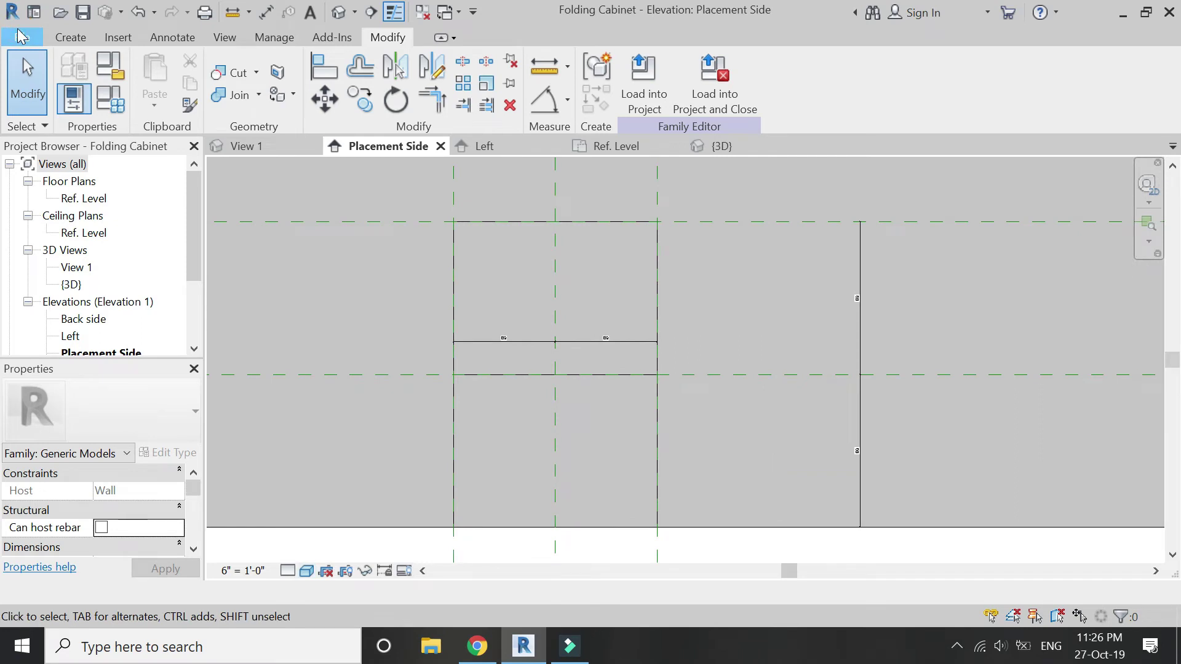
Create a new family from the Profile.rft template.
{"action": "left_click", "coordinate": [20, 36]}
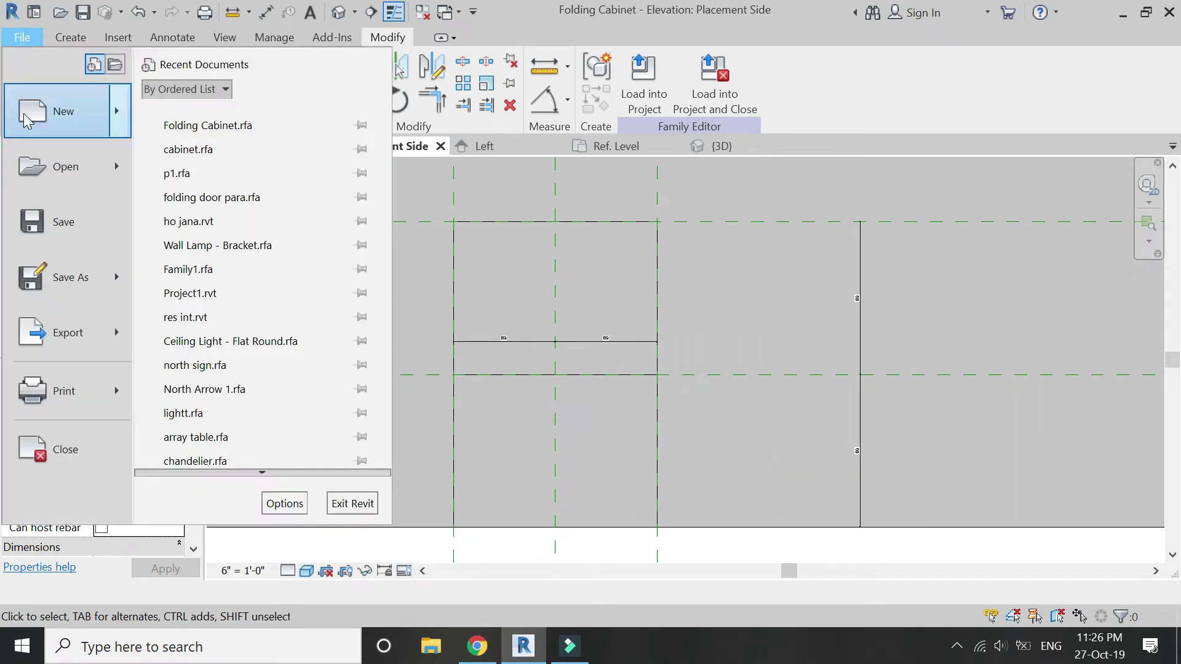
{"action": "mouse_move", "coordinate": [31, 132]}
{"action": "left_click", "coordinate": [179, 158]}
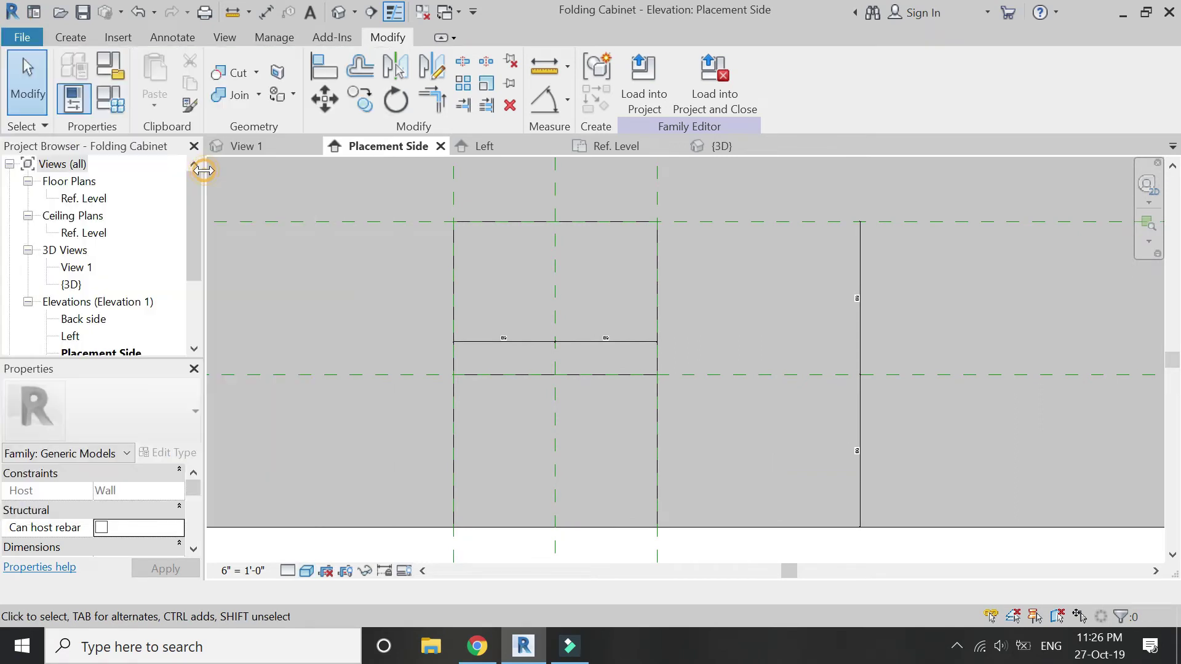
{"action": "left_click", "coordinate": [454, 338]}
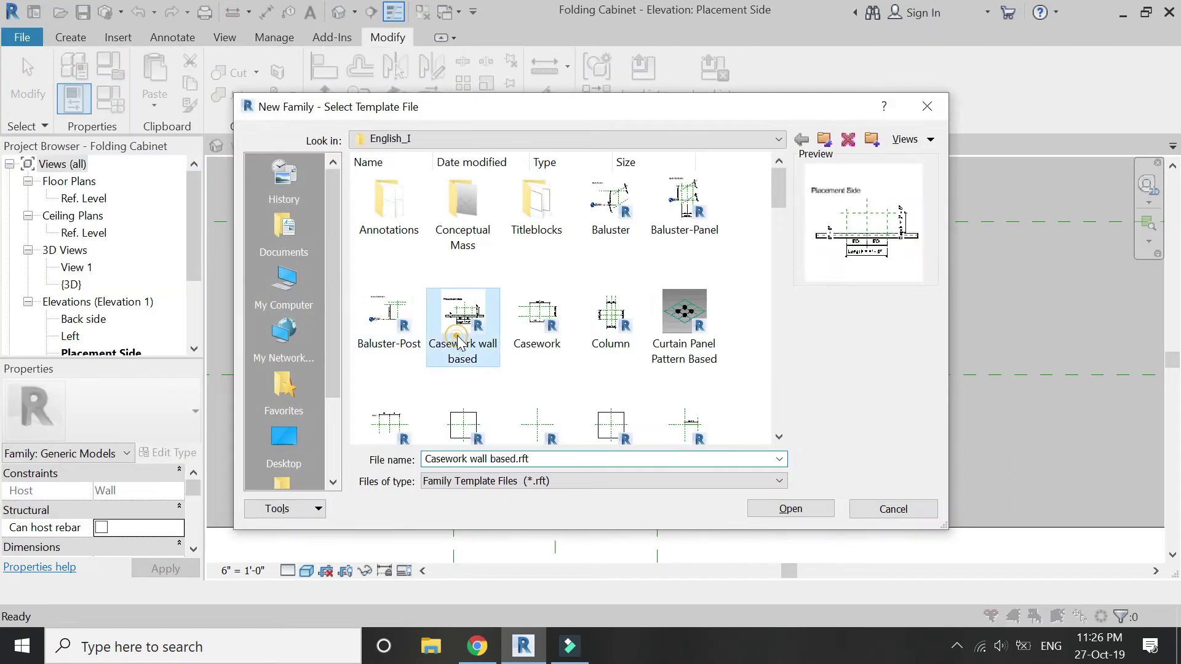
{"action": "key", "text": "p"}
{"action": "left_click", "coordinate": [390, 315]}
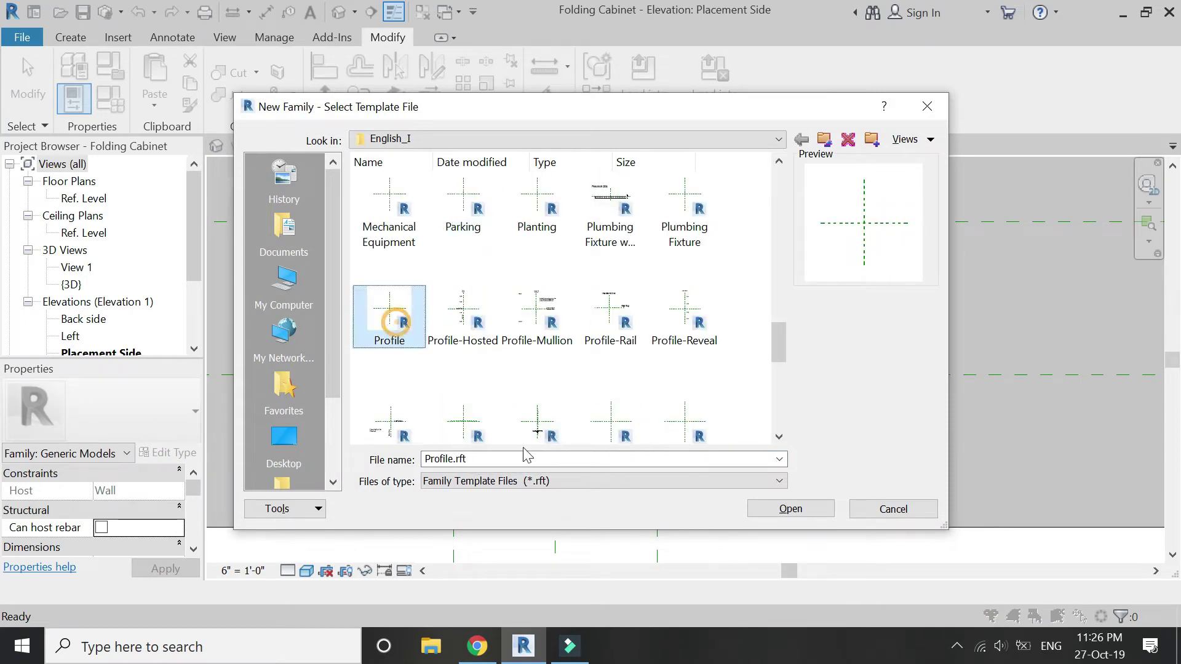
{"action": "left_click", "coordinate": [794, 509]}
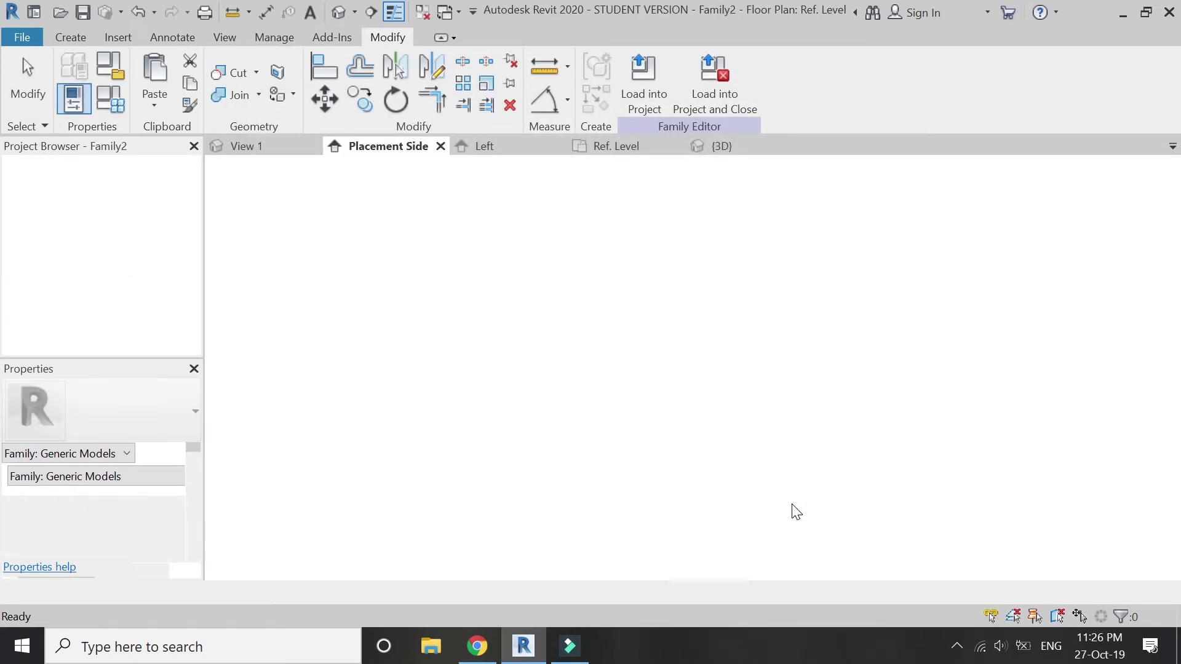
Draw a closed rectangular profile from four lines, with its lower-left corner at the intersection of the two reference planes.
{"action": "scroll", "coordinate": [652, 387], "scroll_direction": "up", "scroll_amount": 2}
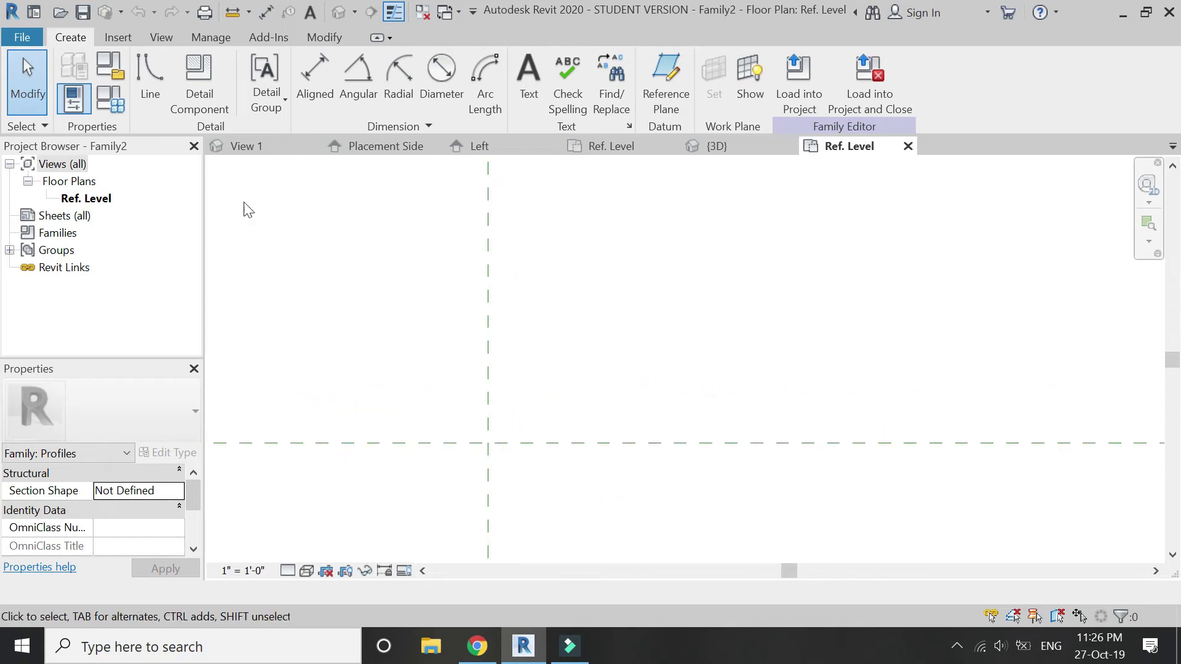
{"action": "left_click", "coordinate": [145, 98]}
{"action": "left_click", "coordinate": [488, 442]}
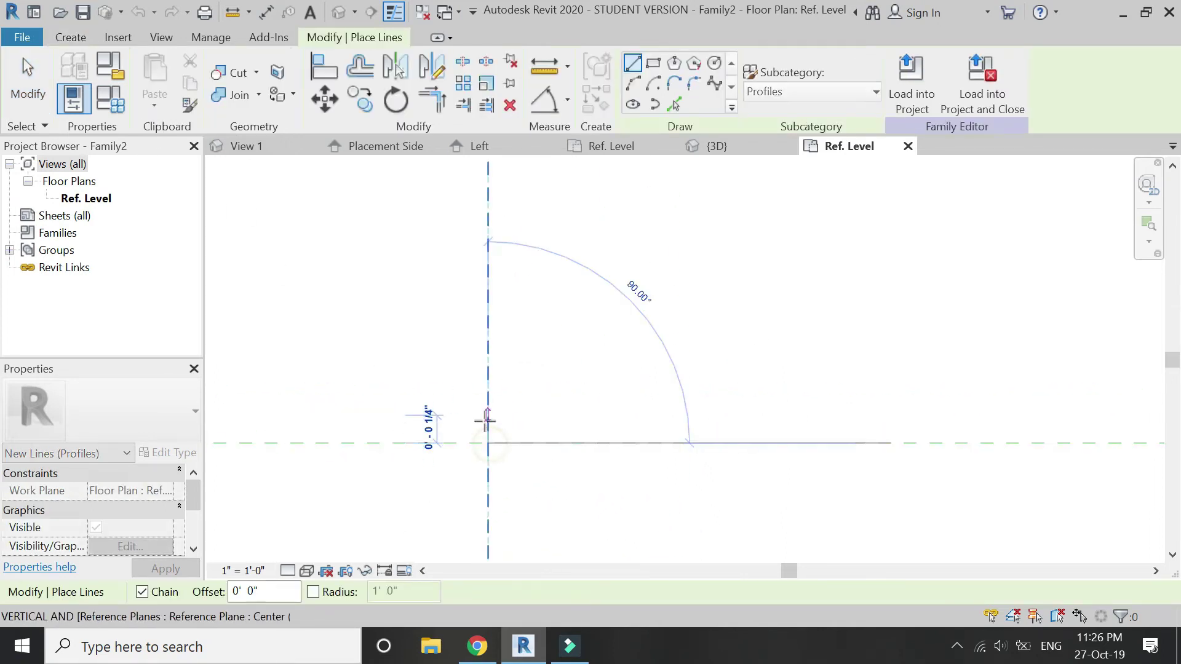
{"action": "scroll", "coordinate": [542, 441], "scroll_direction": "up", "scroll_amount": 3}
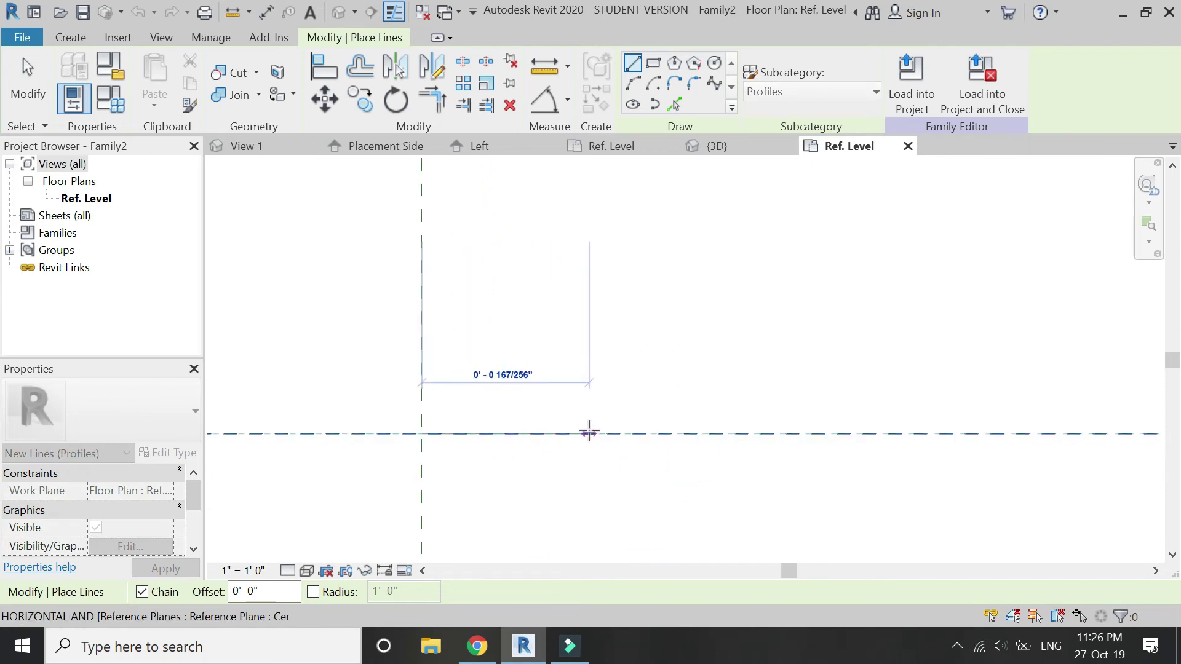
{"action": "left_click", "coordinate": [680, 433]}
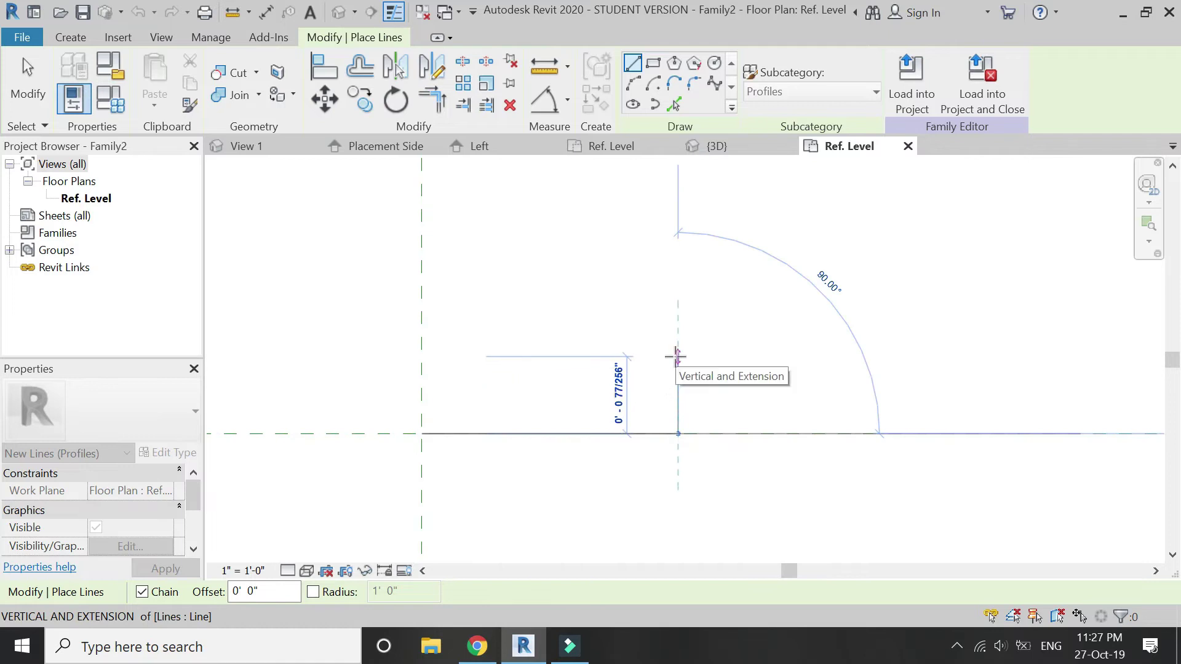
{"action": "left_click", "coordinate": [678, 306]}
{"action": "left_click", "coordinate": [422, 306]}
{"action": "left_click", "coordinate": [422, 433]}
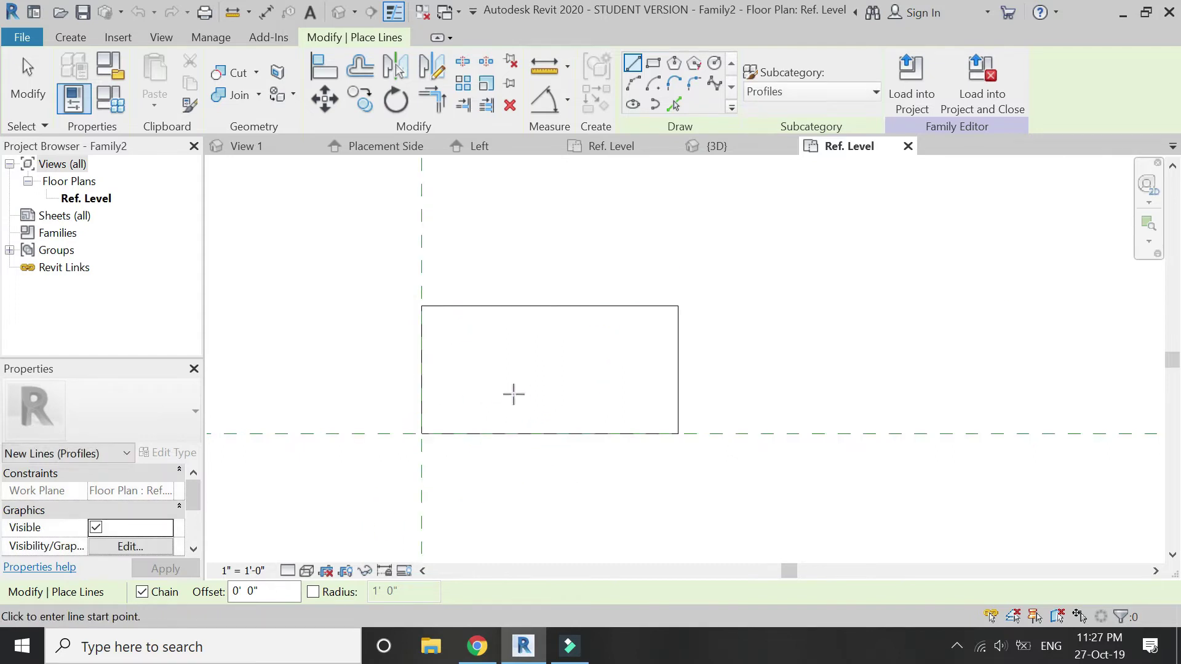
{"action": "scroll", "coordinate": [512, 351], "scroll_direction": "up", "scroll_amount": 1}
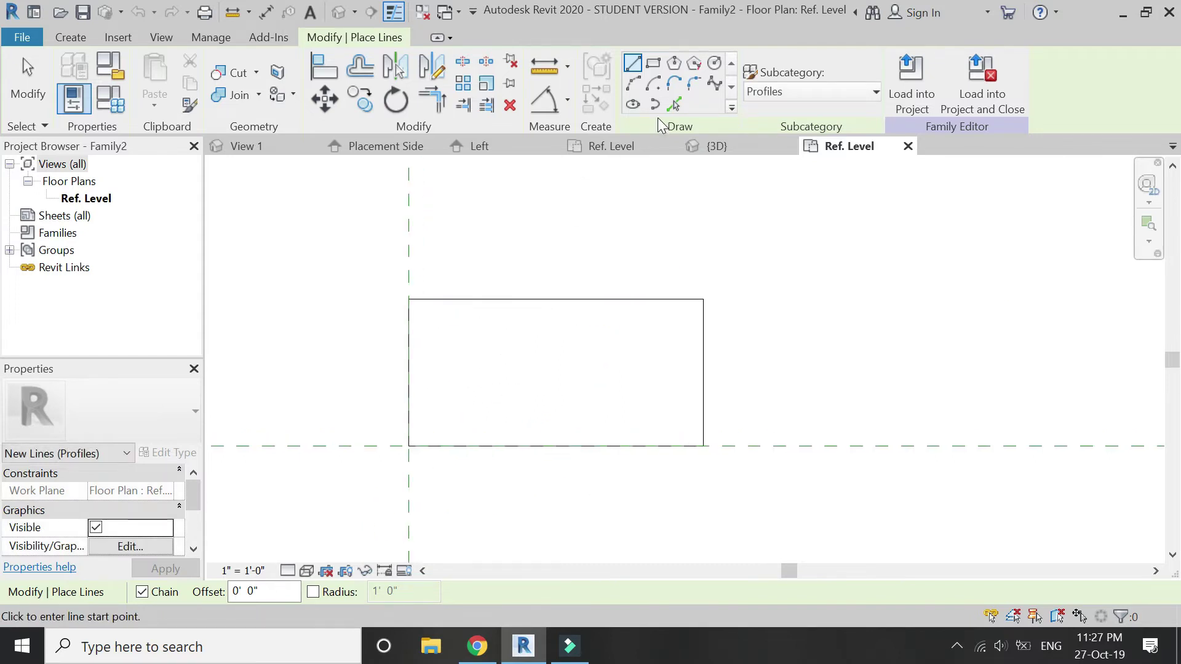
Draw a start-end-radius arc across the rectangle's upper-right corner, from the midpoint of its right edge to its top edge.
{"action": "left_click", "coordinate": [633, 86]}
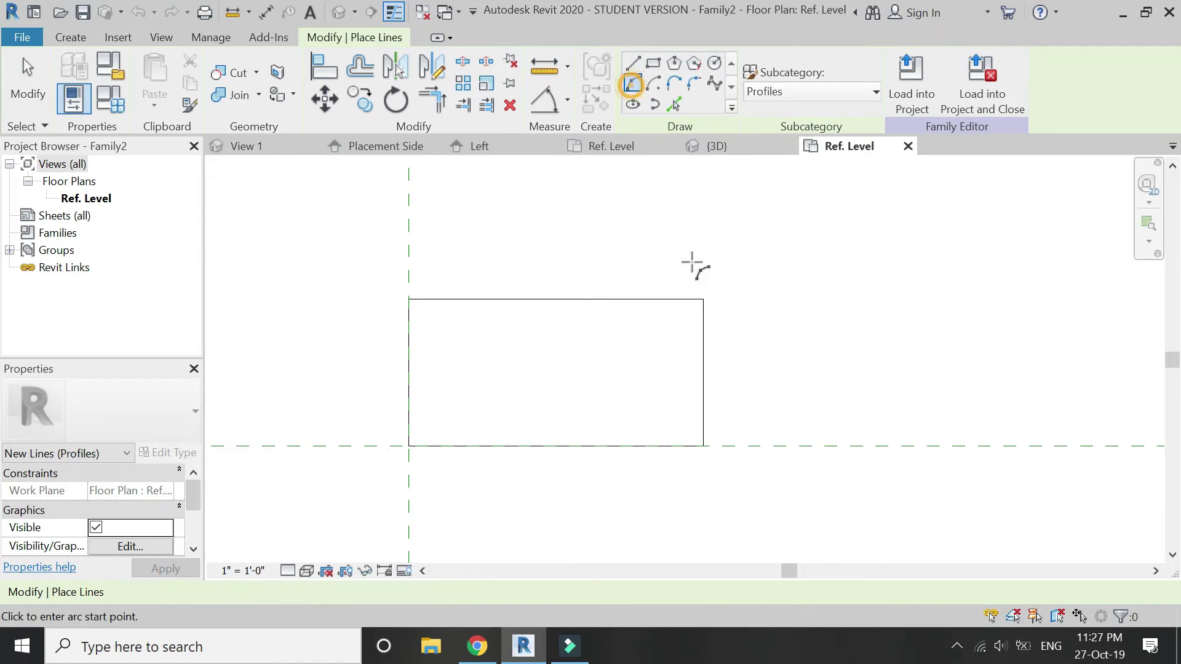
{"action": "left_click", "coordinate": [704, 372]}
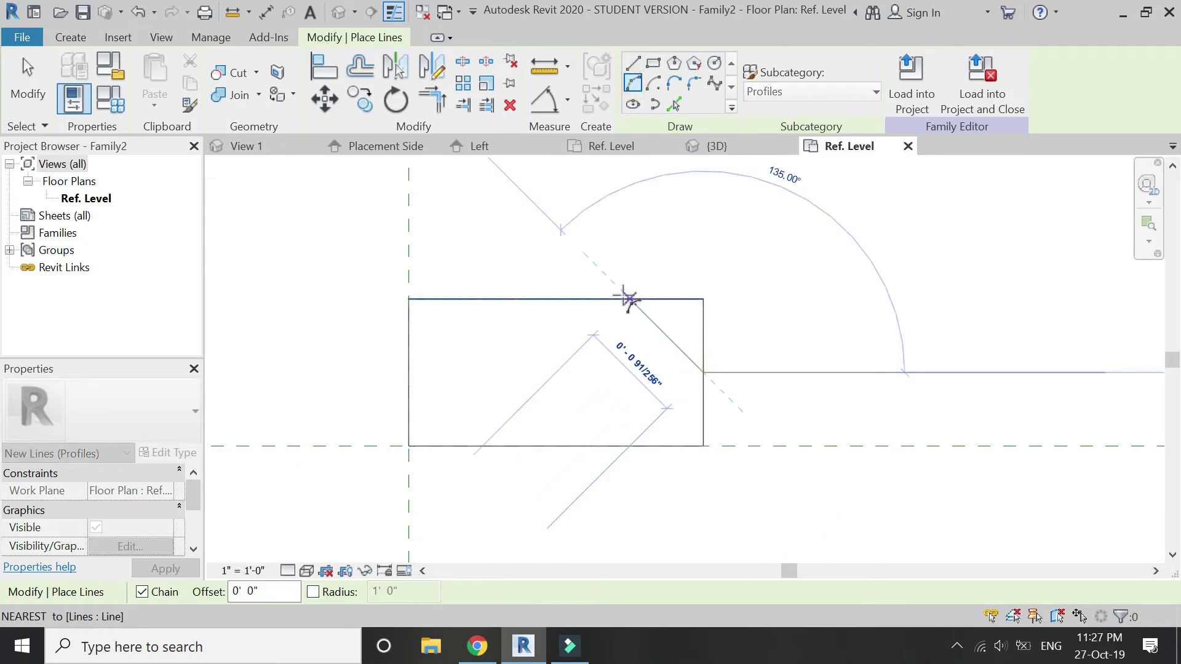
{"action": "left_click", "coordinate": [627, 299]}
{"action": "left_click", "coordinate": [679, 319]}
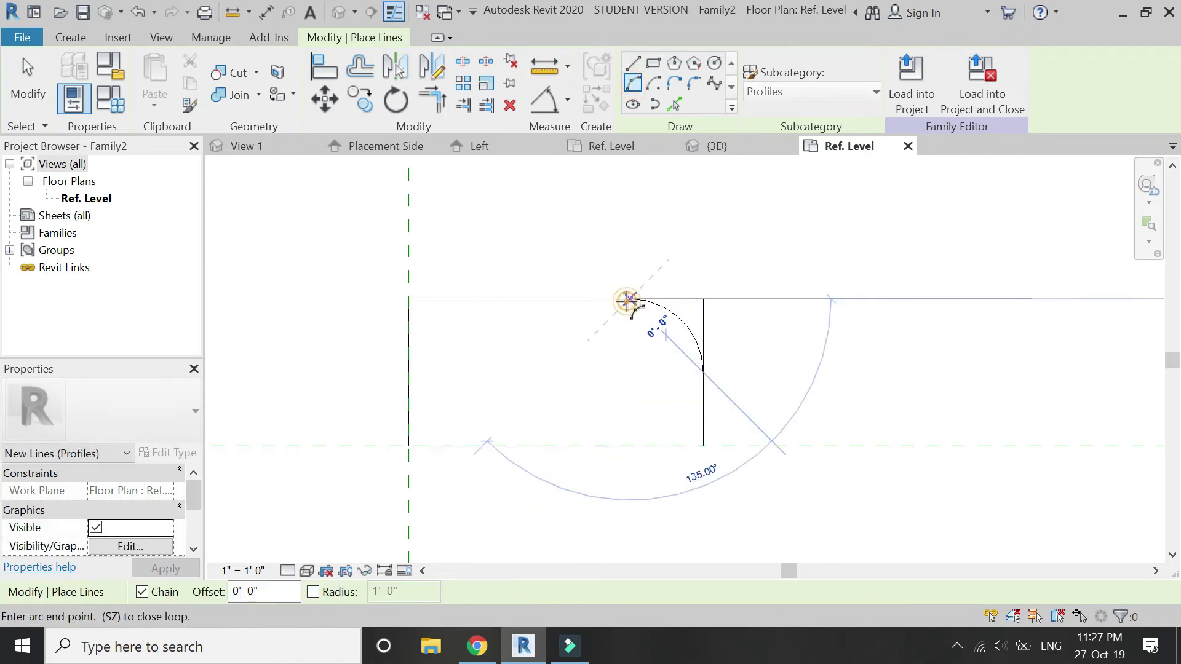
{"action": "key", "text": "Escape"}
{"action": "key", "text": "Escape"}
Mirror the corner arc about a vertical axis drawn down from its end on the top edge.
{"action": "left_click", "coordinate": [676, 317]}
{"action": "left_click", "coordinate": [407, 68]}
{"action": "left_click", "coordinate": [630, 297]}
{"action": "left_click", "coordinate": [629, 362]}
{"action": "left_click", "coordinate": [481, 214]}
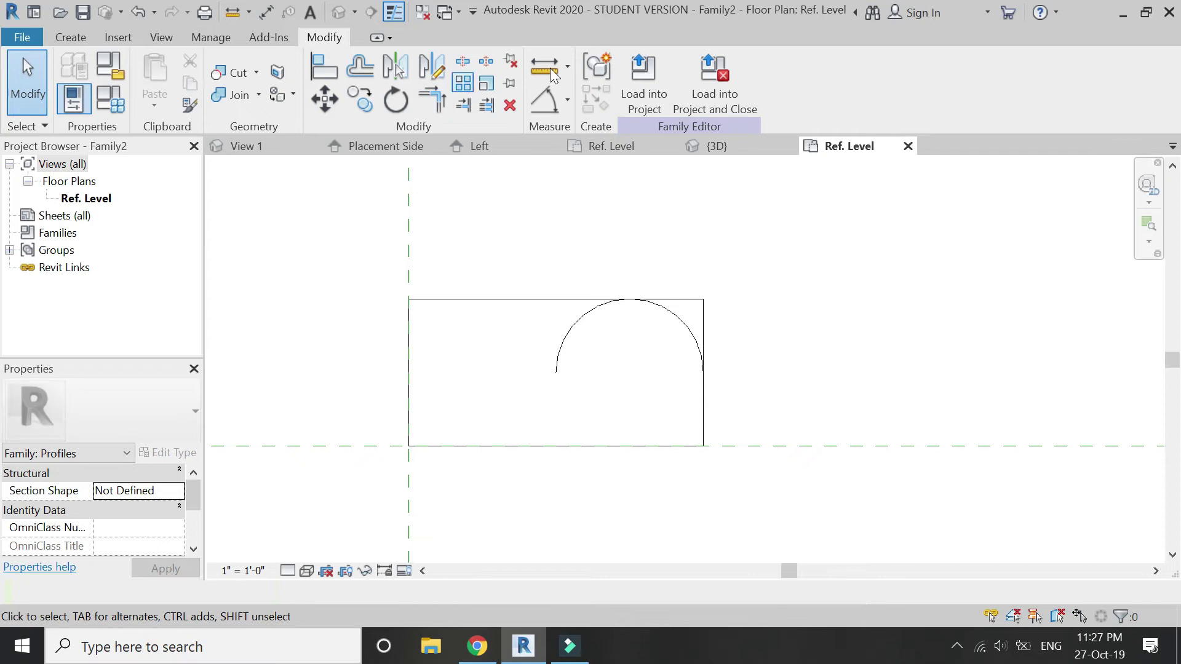
Draw a reverse-curving arc from the mirrored arc's lower part down and left into the rectangle.
{"action": "left_click", "coordinate": [68, 38]}
{"action": "left_click", "coordinate": [159, 92]}
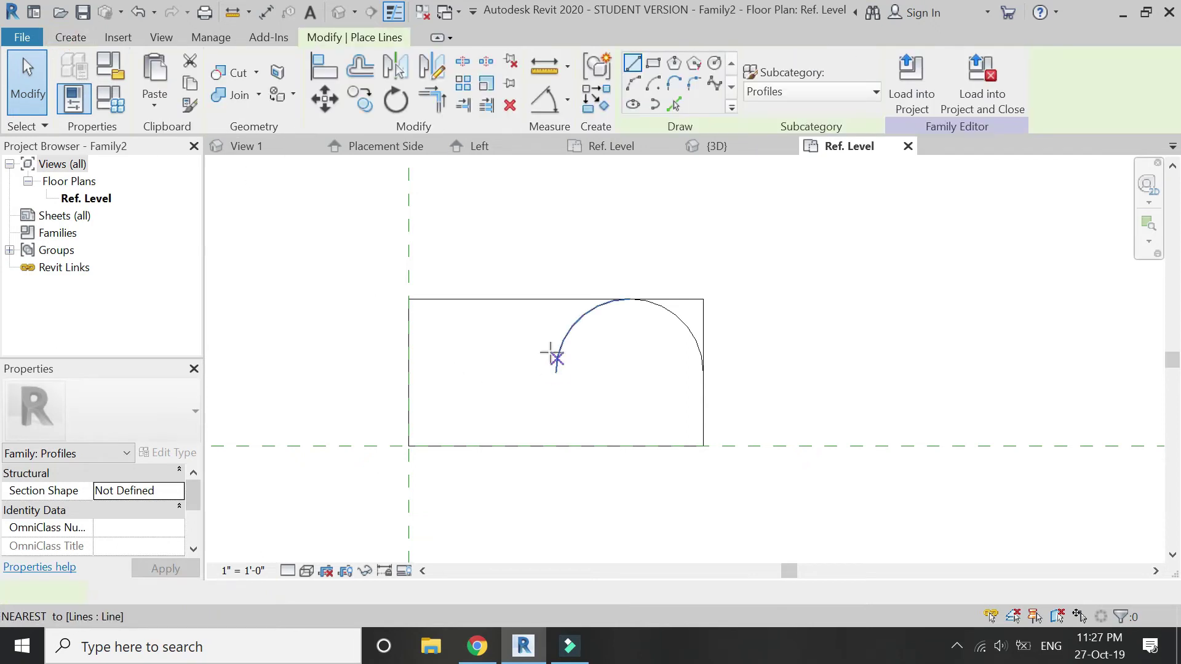
{"action": "left_click", "coordinate": [633, 83]}
{"action": "left_click", "coordinate": [558, 352]}
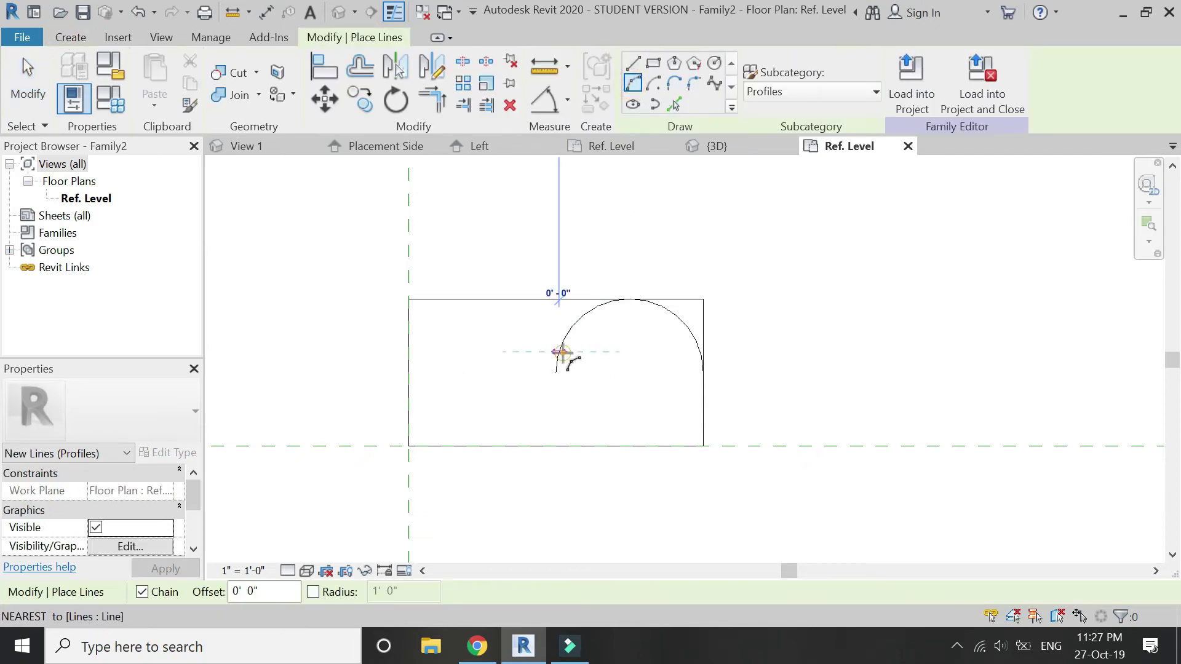
{"action": "left_click", "coordinate": [499, 392]}
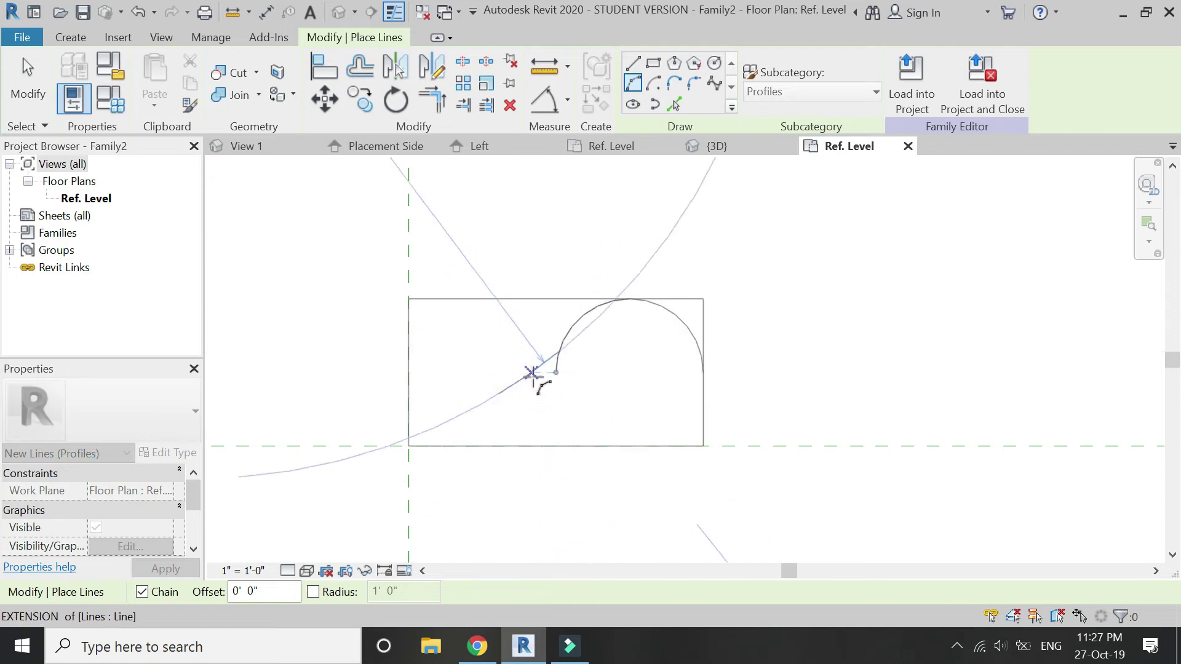
{"action": "left_click", "coordinate": [535, 384]}
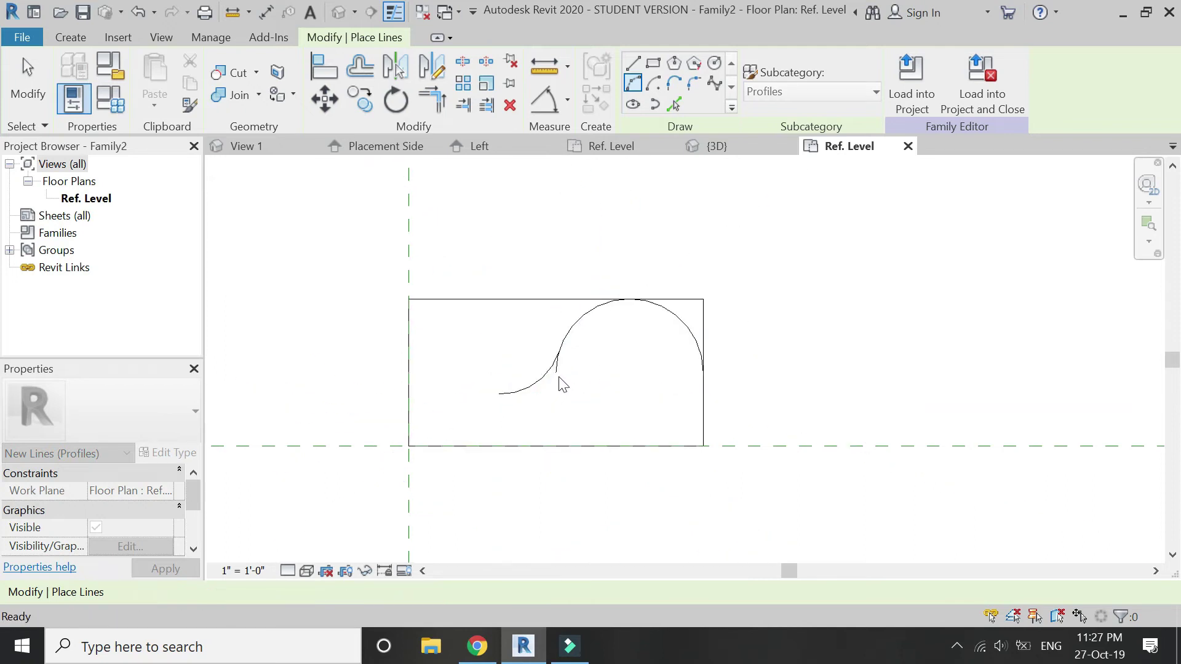
Trim the new arc and the mirrored arc to each other so they form one continuous S-curve.
{"action": "key", "text": "t"}
{"action": "key", "text": "r"}
{"action": "left_click", "coordinate": [537, 380]}
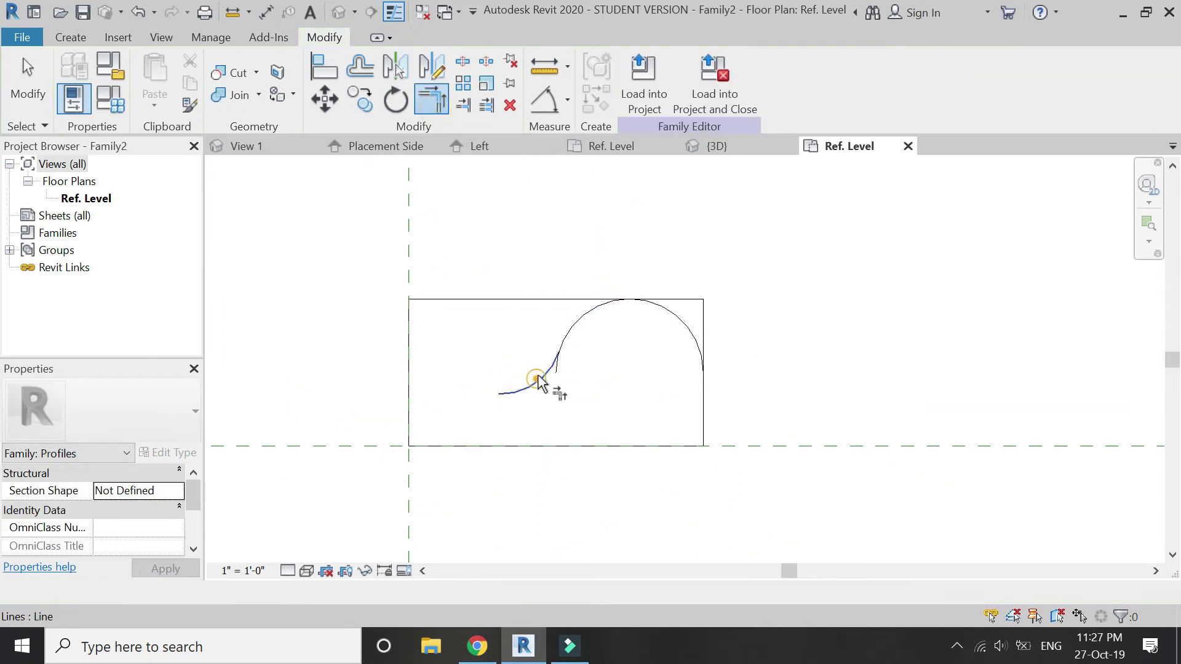
{"action": "left_click", "coordinate": [561, 337]}
{"action": "scroll", "coordinate": [483, 403], "scroll_direction": "up", "scroll_amount": 1}
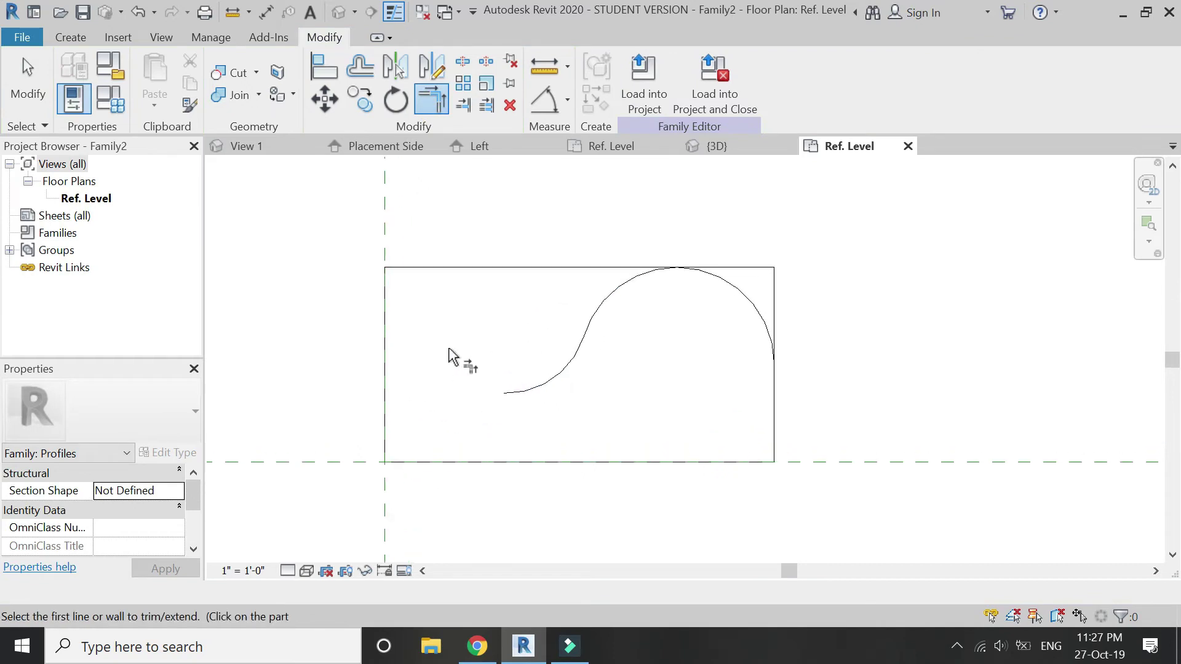
{"action": "key", "text": "Escape"}
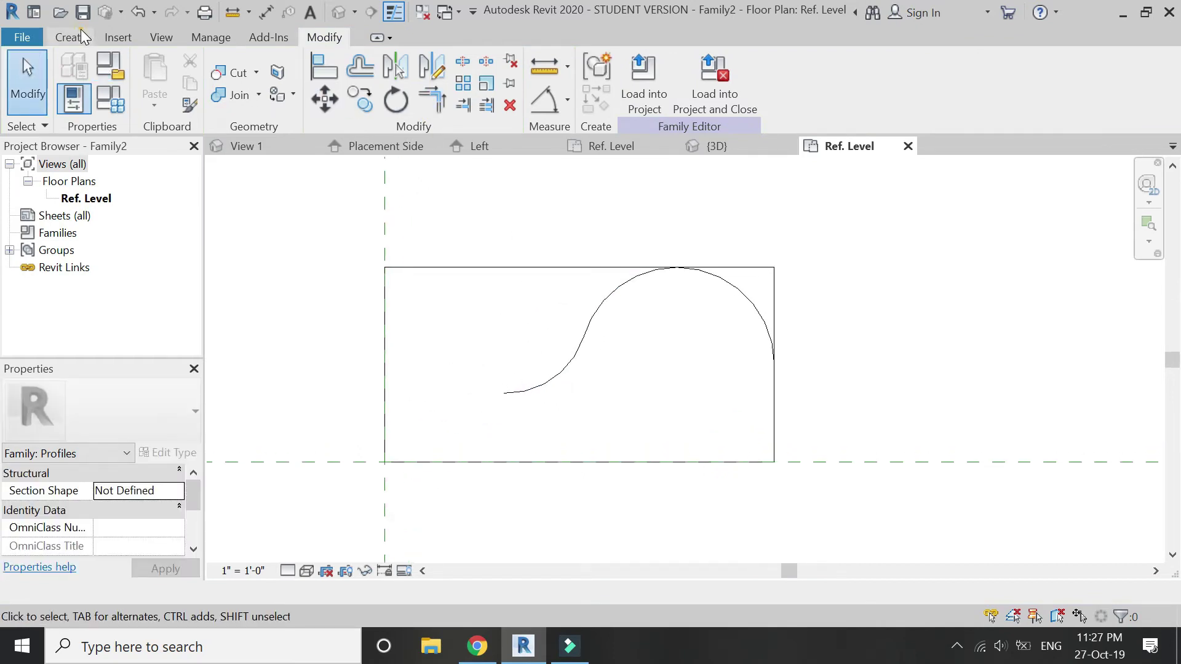
Draw a short horizontal line leftward from the lower end of the S-curve.
{"action": "left_click", "coordinate": [79, 37]}
{"action": "left_click", "coordinate": [154, 76]}
{"action": "left_click", "coordinate": [504, 392]}
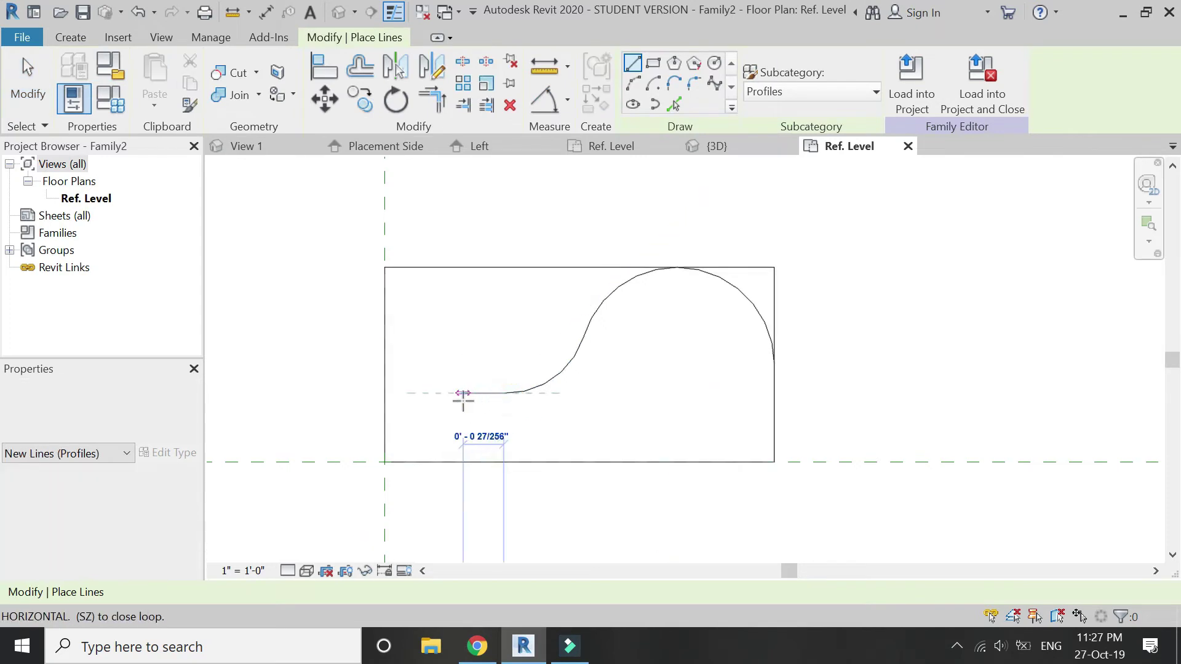
{"action": "left_click", "coordinate": [453, 393]}
{"action": "key", "text": "Escape"}
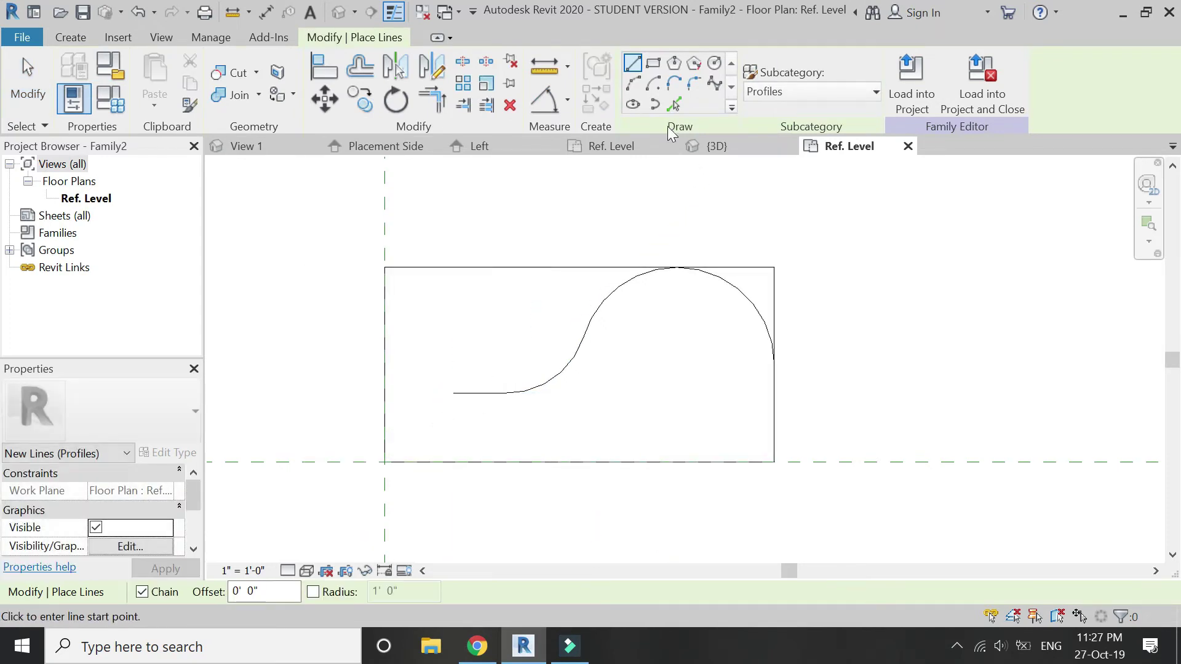
Draw an arc from the horizontal line's left end down to the rectangle's left edge.
{"action": "left_click", "coordinate": [632, 85]}
{"action": "left_click", "coordinate": [453, 392]}
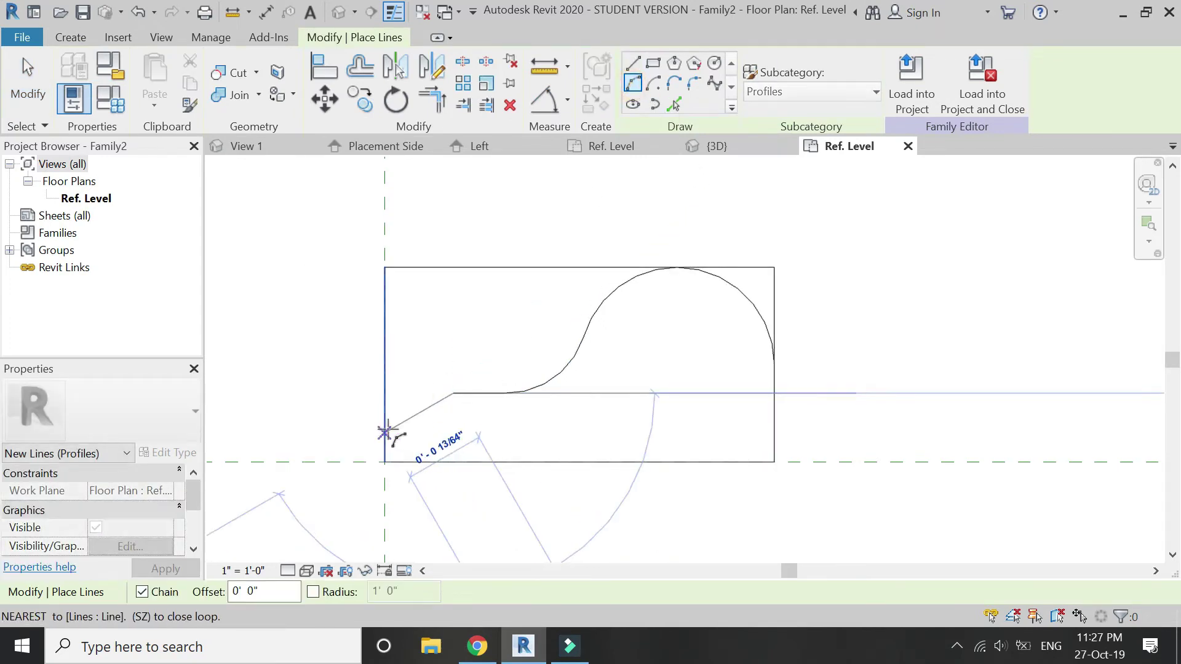
{"action": "left_click", "coordinate": [411, 407]}
{"action": "key", "text": "Escape"}
{"action": "key", "text": "Escape"}
Draw an arc from the rectangle's lower-left corner up to the left end of the short horizontal line.
{"action": "scroll", "coordinate": [404, 427], "scroll_direction": "up", "scroll_amount": 4}
{"action": "key", "text": "Return"}
{"action": "left_click", "coordinate": [318, 543]}
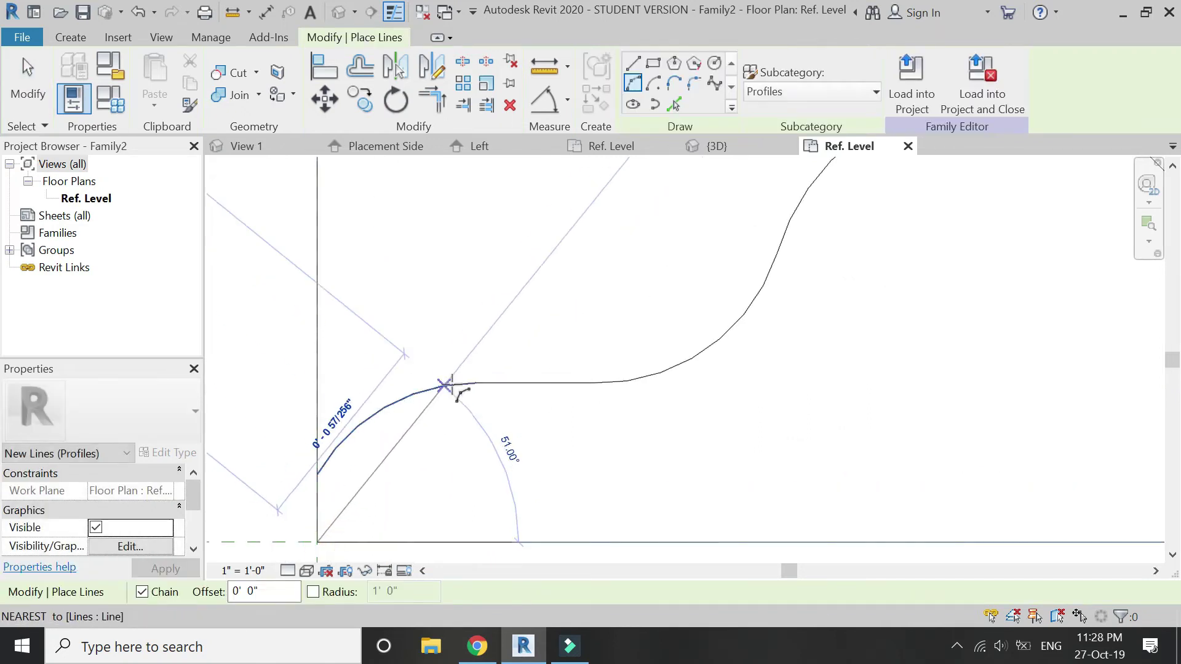
{"action": "left_click", "coordinate": [476, 384]}
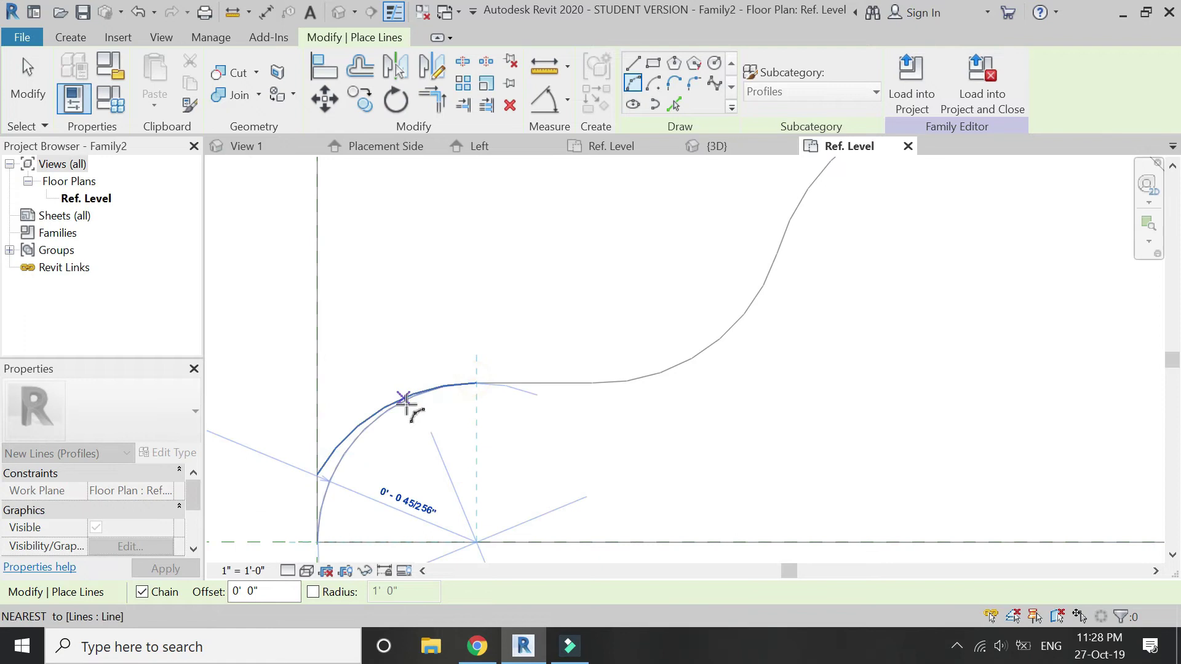
{"action": "left_click", "coordinate": [403, 400]}
{"action": "key", "text": "Escape"}
{"action": "key", "text": "Escape"}
Delete the shallower of the two left arcs, the one ending partway up the rectangle's left edge.
{"action": "left_click", "coordinate": [345, 438]}
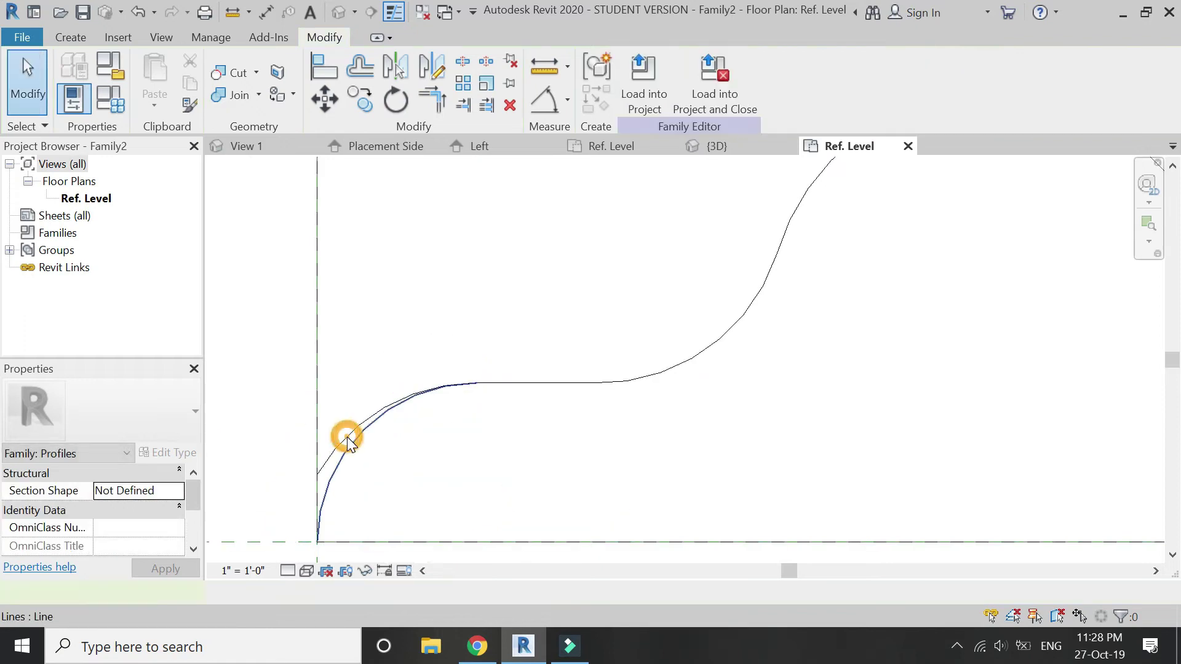
{"action": "left_click", "coordinate": [329, 455]}
{"action": "key", "text": "Delete"}
{"action": "scroll", "coordinate": [323, 411], "scroll_direction": "down", "scroll_amount": 4}
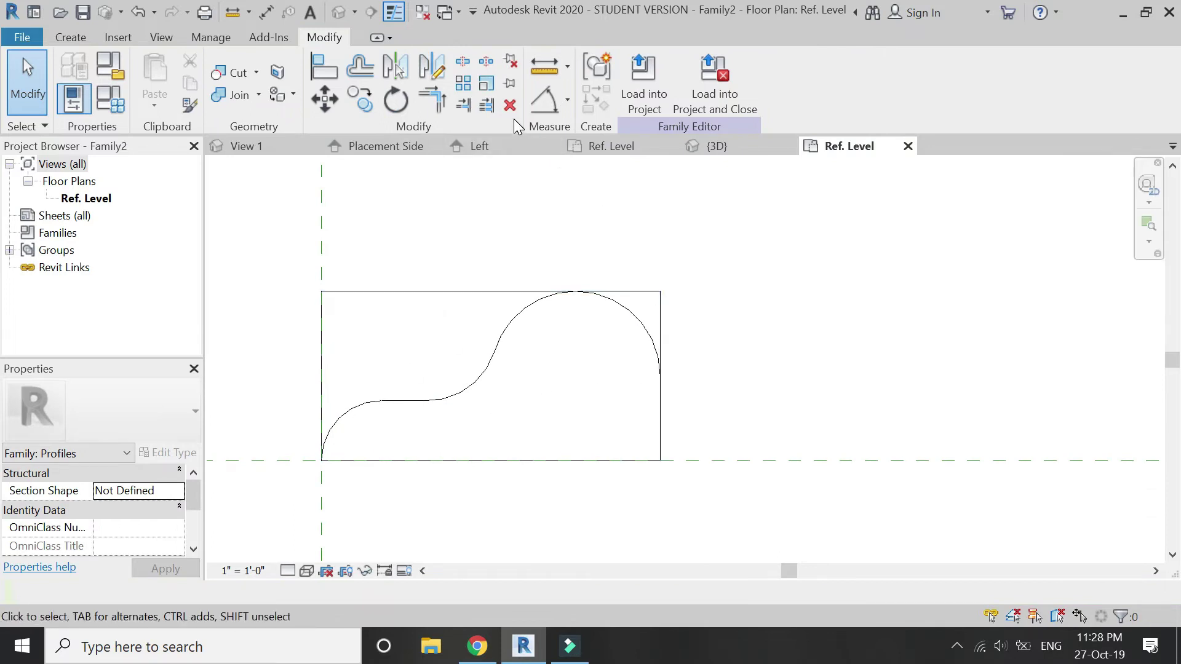
Trim the rectangle's right edge where it meets the lower end of the right-hand arc.
{"action": "left_click", "coordinate": [429, 108]}
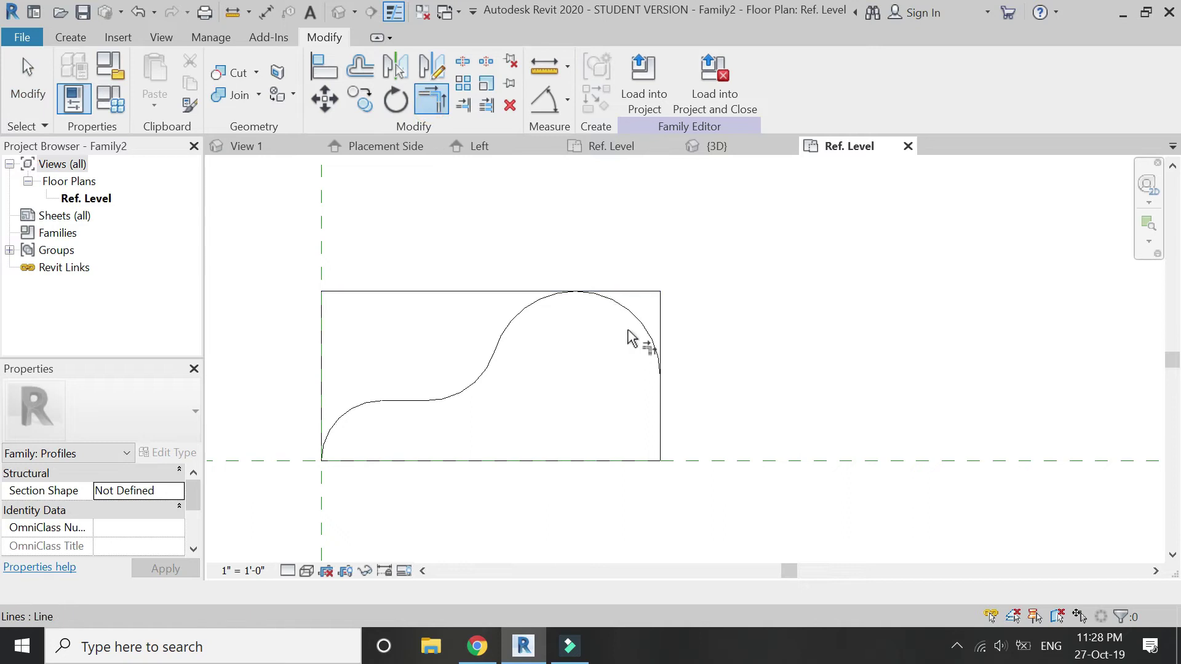
{"action": "left_click", "coordinate": [647, 350]}
{"action": "left_click", "coordinate": [661, 423]}
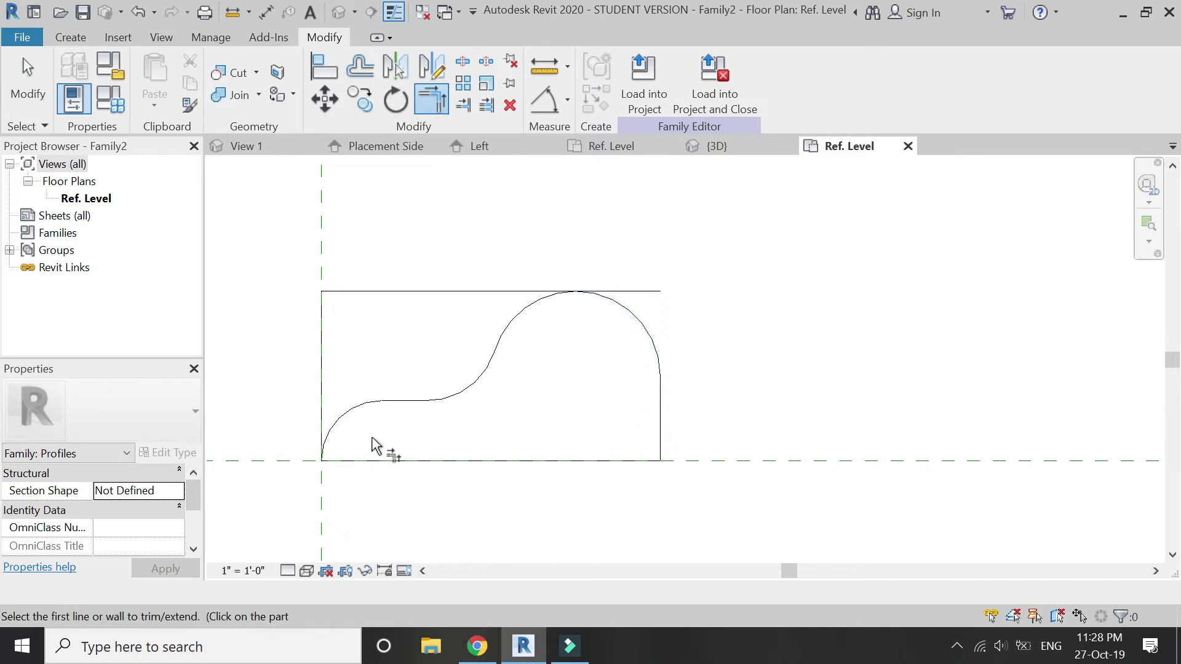
{"action": "key", "text": "Escape"}
Delete the leftover top and left edges of the rectangle so only the closed molding outline remains.
{"action": "left_click", "coordinate": [354, 292]}
{"action": "key", "text": "Delete"}
{"action": "scroll", "coordinate": [467, 369], "scroll_direction": "down", "scroll_amount": 3}
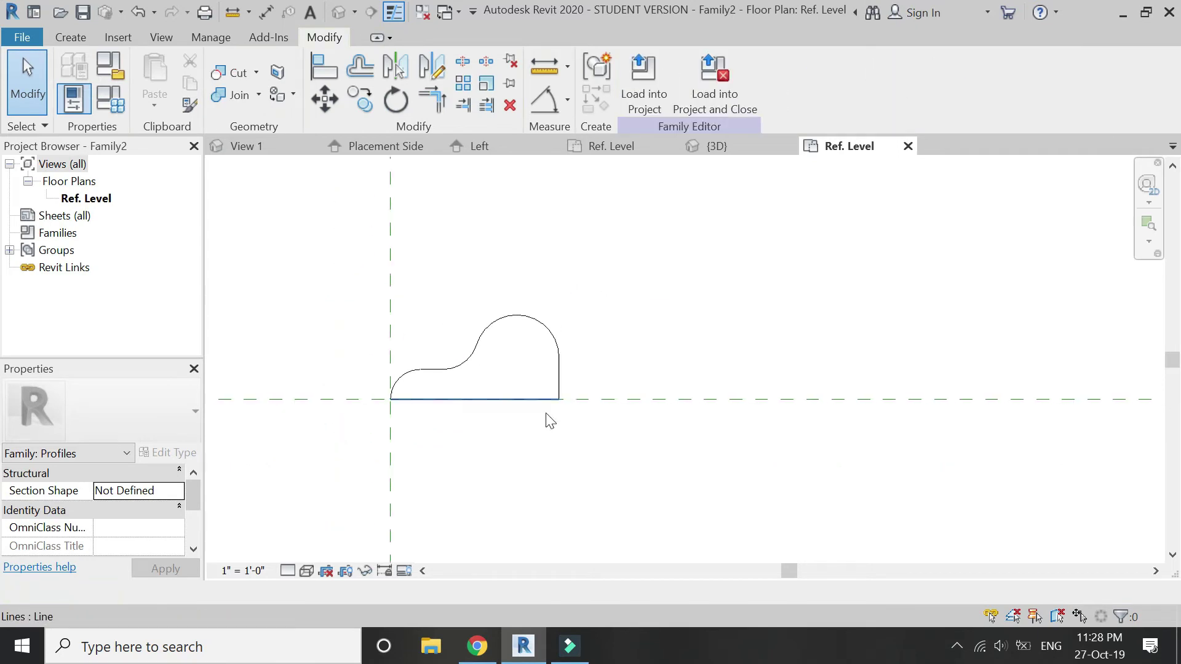
Save the profile family as "profile cabinet", load it into the Folding Cabinet family and close it.
{"action": "left_click", "coordinate": [83, 11]}
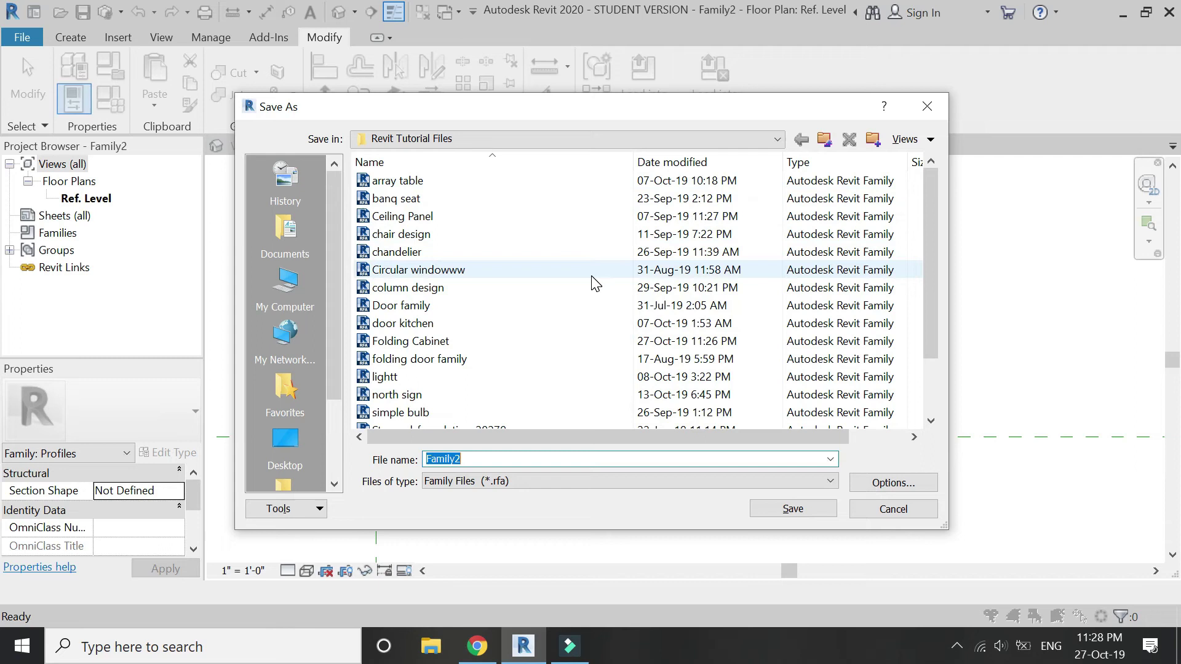
{"action": "type", "text": "profile cabinet"}
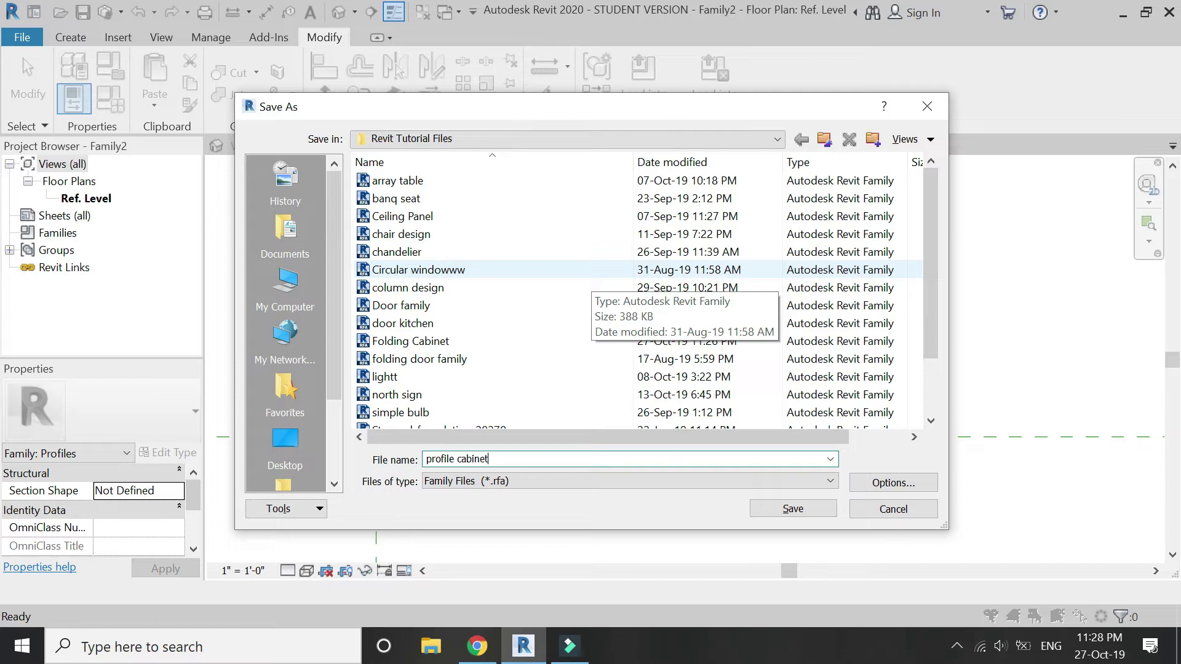
{"action": "left_click", "coordinate": [799, 514]}
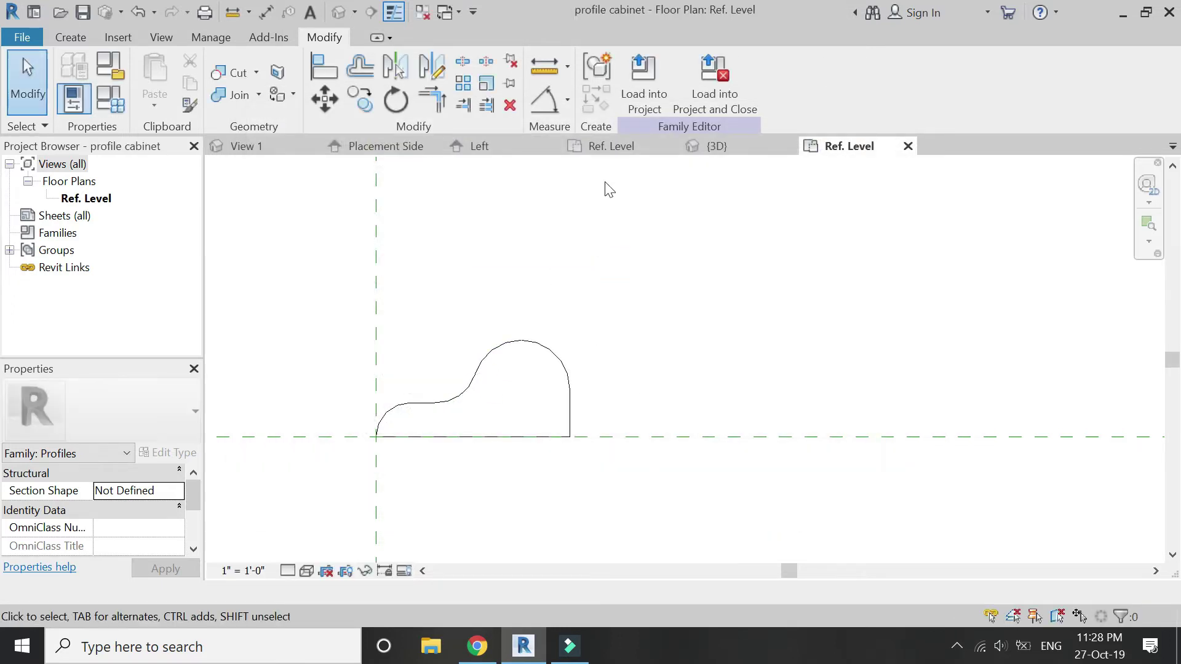
{"action": "left_click", "coordinate": [702, 94]}
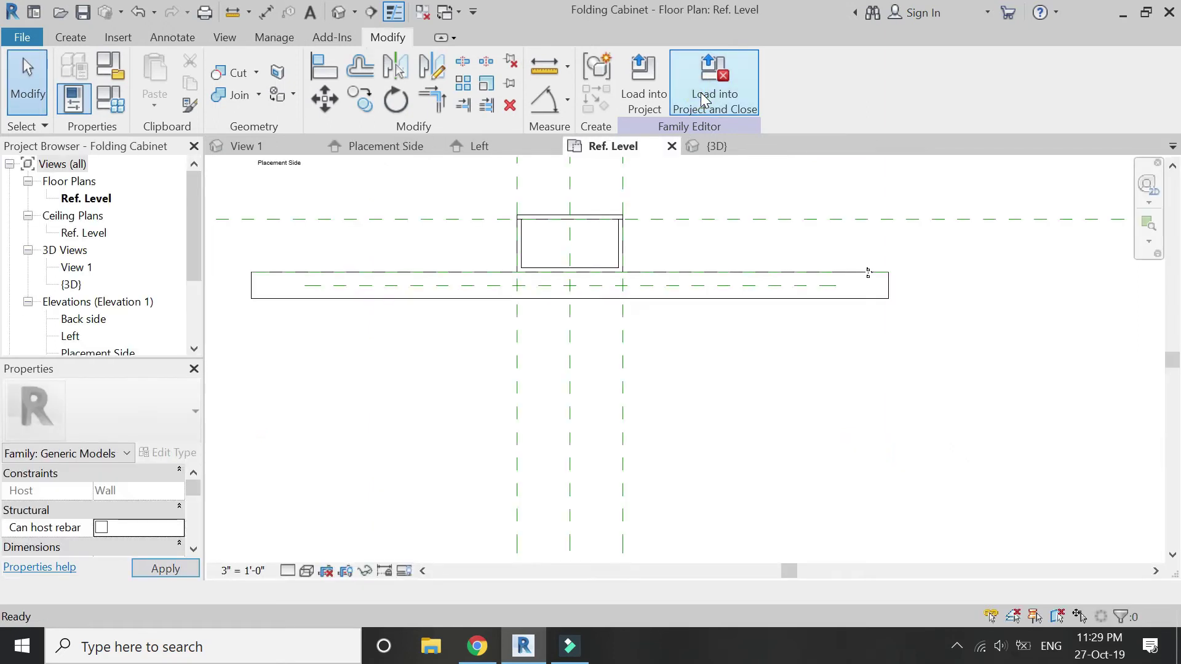
Start a void sweep with a sketched path in the Placement Side elevation, picking its work plane at the cabinet's upper edge.
{"action": "scroll", "coordinate": [553, 208], "scroll_direction": "up", "scroll_amount": 2}
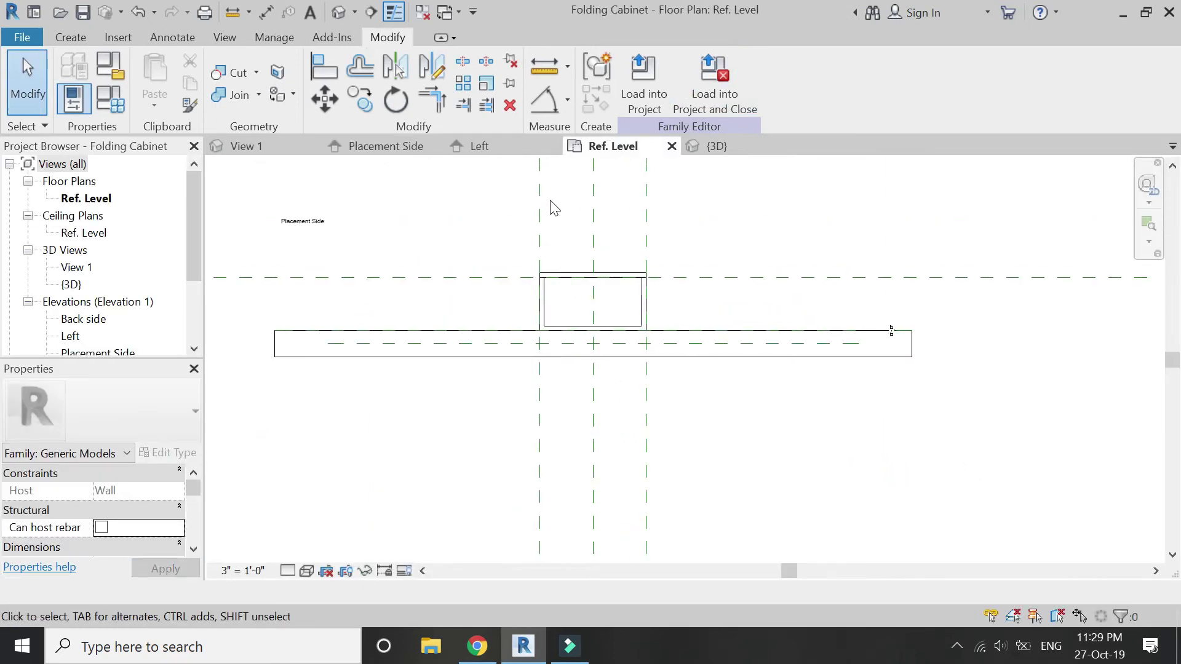
{"action": "left_click", "coordinate": [390, 151]}
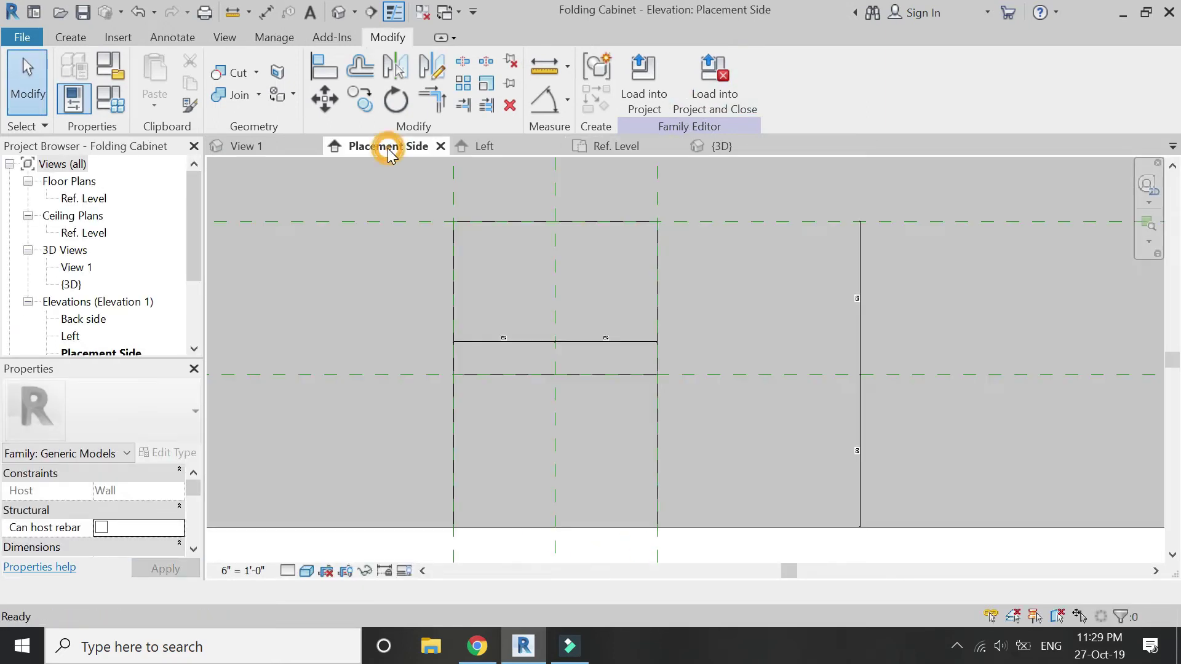
{"action": "left_click", "coordinate": [81, 38]}
{"action": "left_click", "coordinate": [360, 86]}
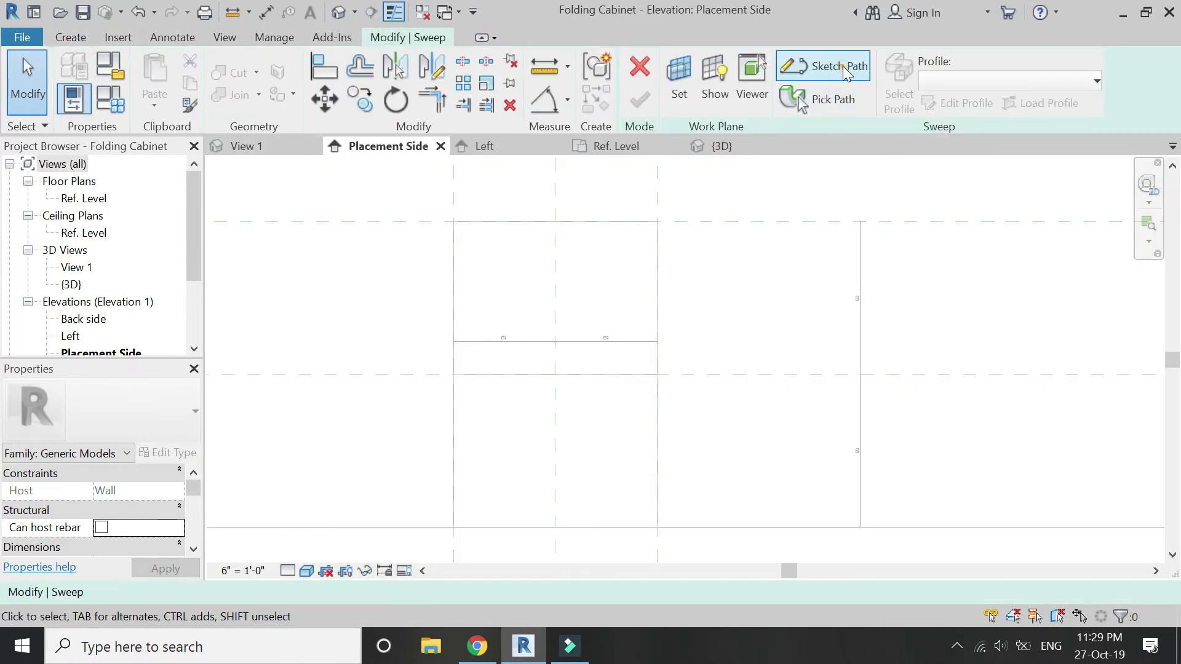
{"action": "left_click", "coordinate": [842, 65]}
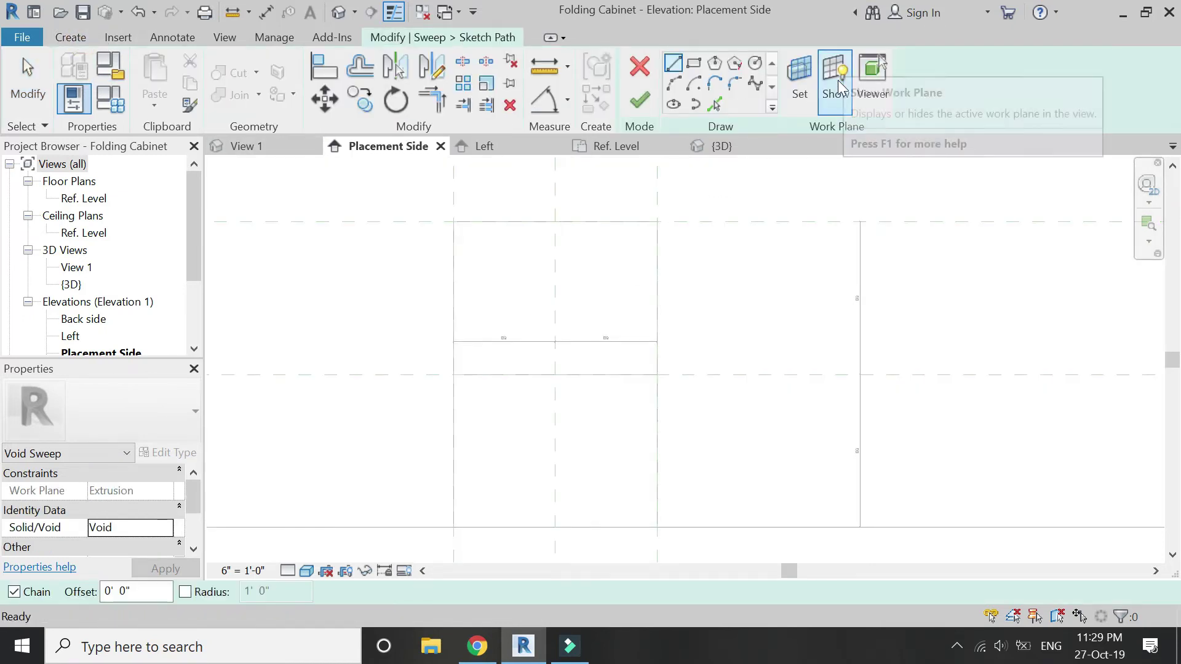
{"action": "left_click", "coordinate": [805, 92]}
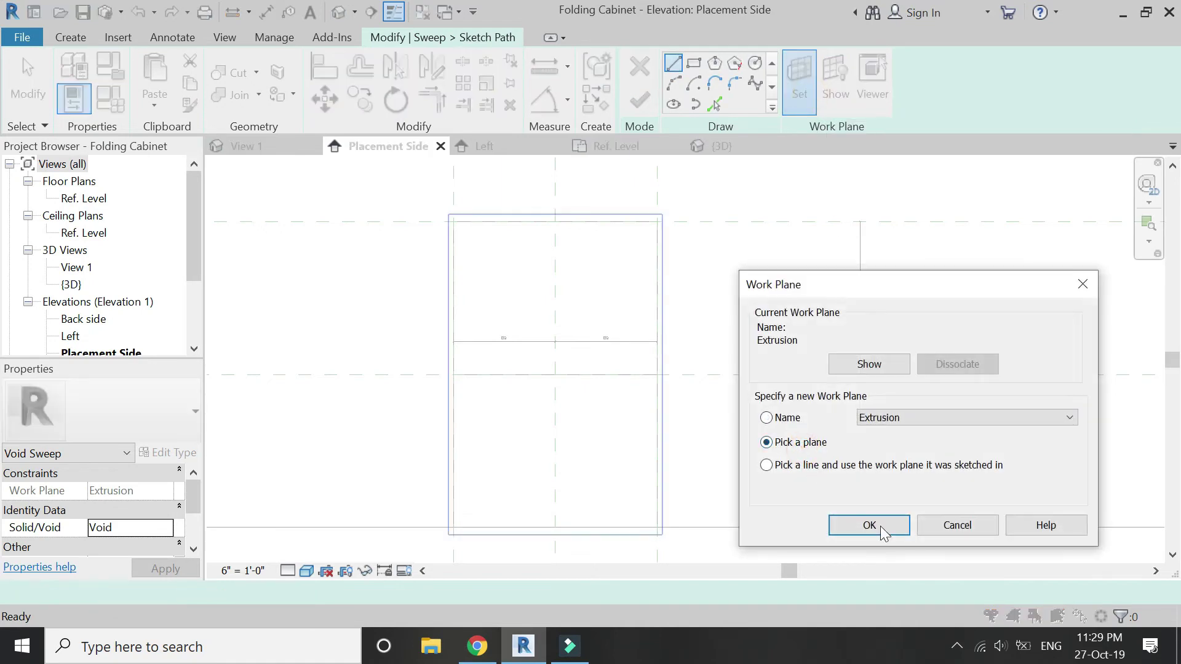
{"action": "left_click", "coordinate": [870, 526]}
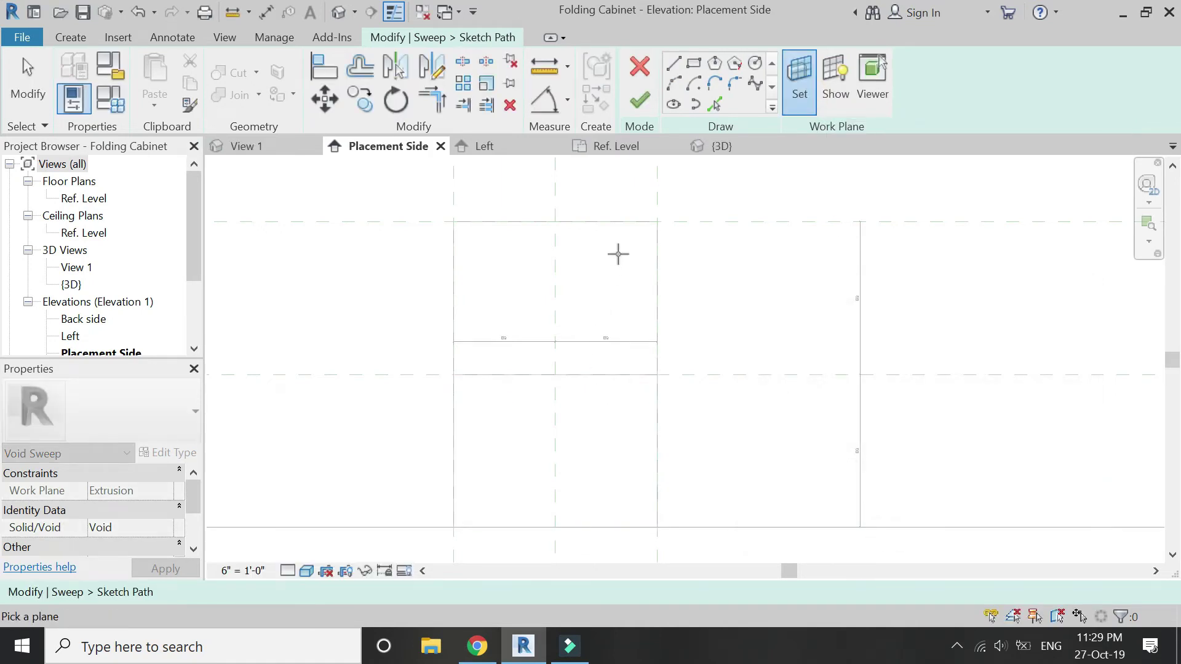
{"action": "left_click", "coordinate": [627, 222]}
Sketch a 2'-0" by 1'-6" rectangular sweep path around the cabinet's upper panel.
{"action": "left_click", "coordinate": [694, 63]}
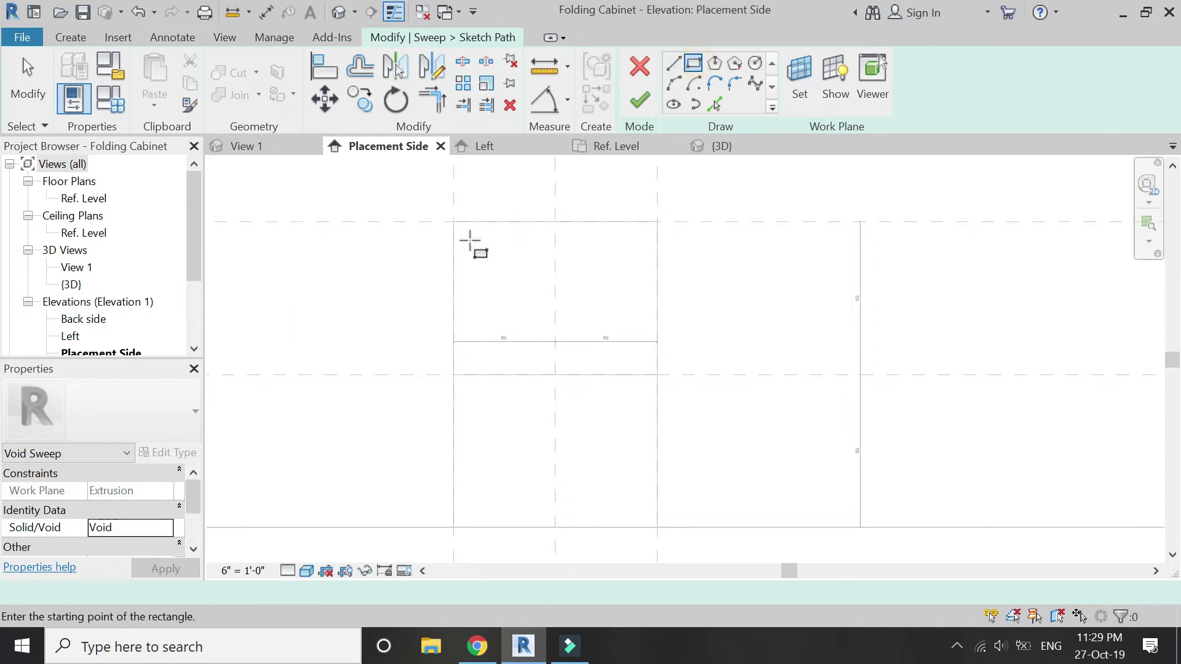
{"action": "left_click", "coordinate": [453, 222]}
{"action": "left_click", "coordinate": [657, 374]}
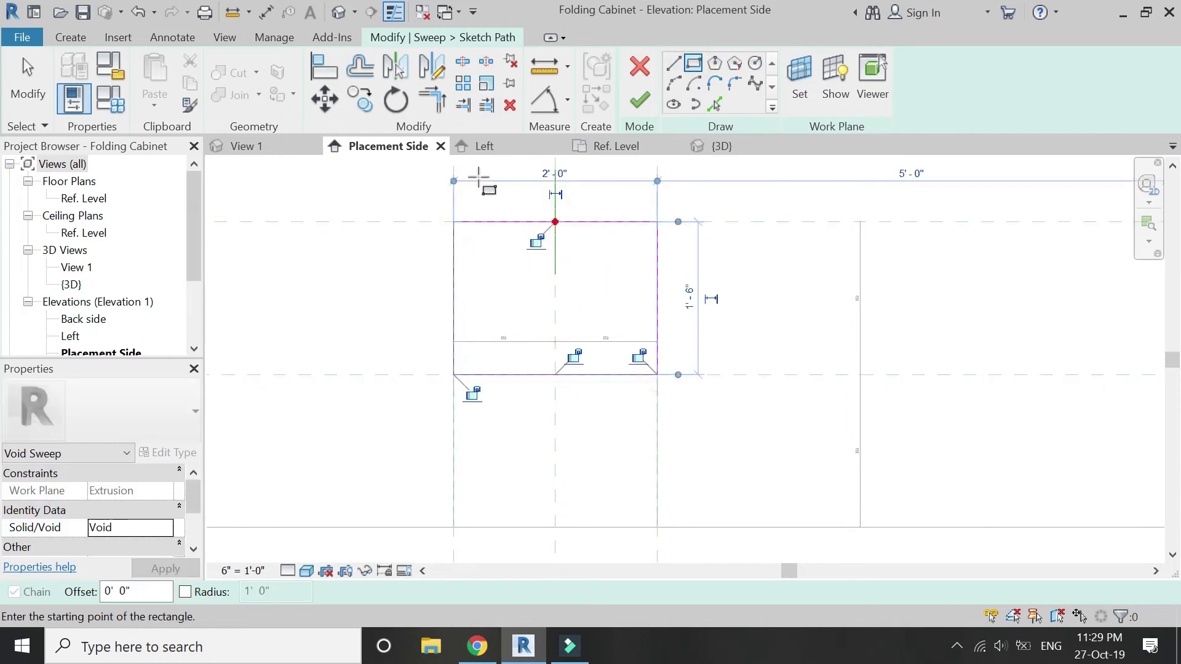
Offset copies of all four path lines inward by 2 inches.
{"action": "left_click", "coordinate": [362, 69]}
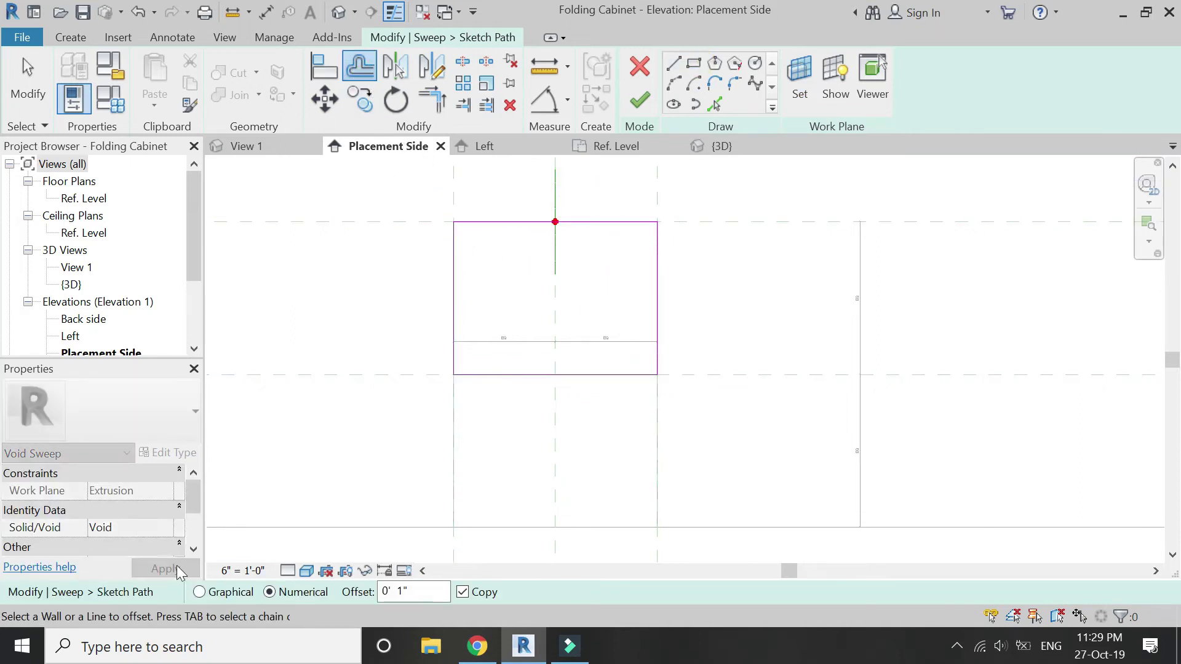
{"action": "type", "text": "2"}
{"action": "left_click", "coordinate": [506, 222]}
{"action": "left_click", "coordinate": [455, 308]}
{"action": "left_click", "coordinate": [575, 375]}
{"action": "left_click", "coordinate": [657, 292]}
Trim the four offset lines to each other at their corners to form a closed inner rectangle.
{"action": "left_click", "coordinate": [439, 109]}
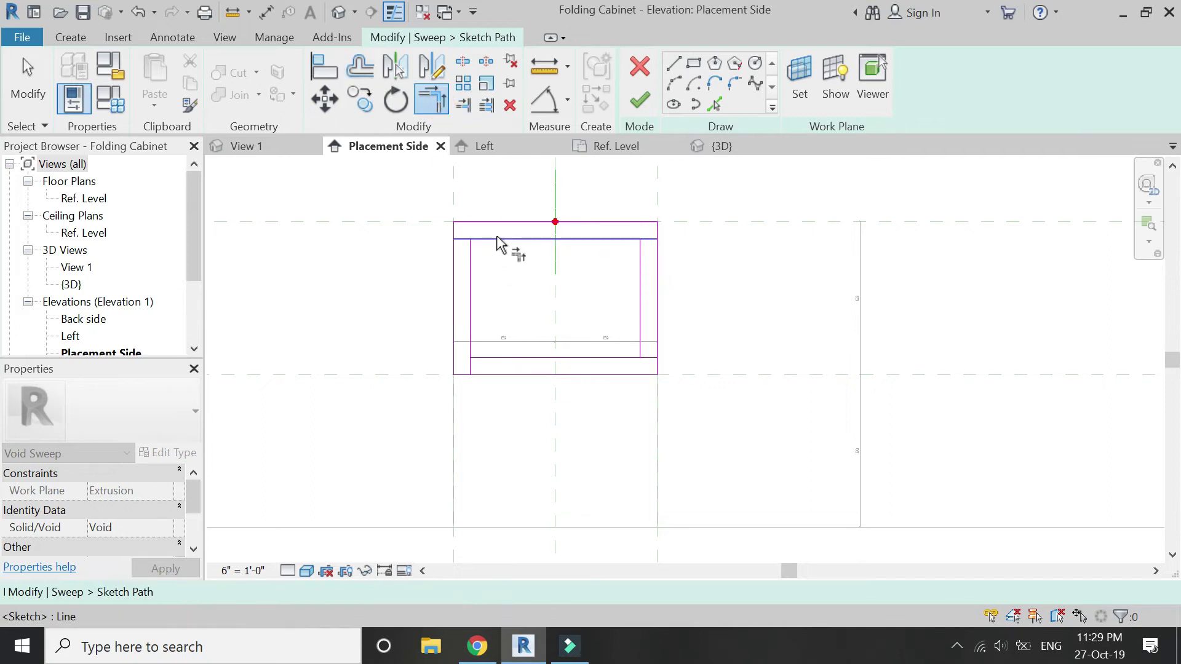
{"action": "left_click", "coordinate": [470, 291]}
{"action": "left_click", "coordinate": [512, 357]}
{"action": "left_click", "coordinate": [635, 304]}
{"action": "left_click", "coordinate": [623, 240]}
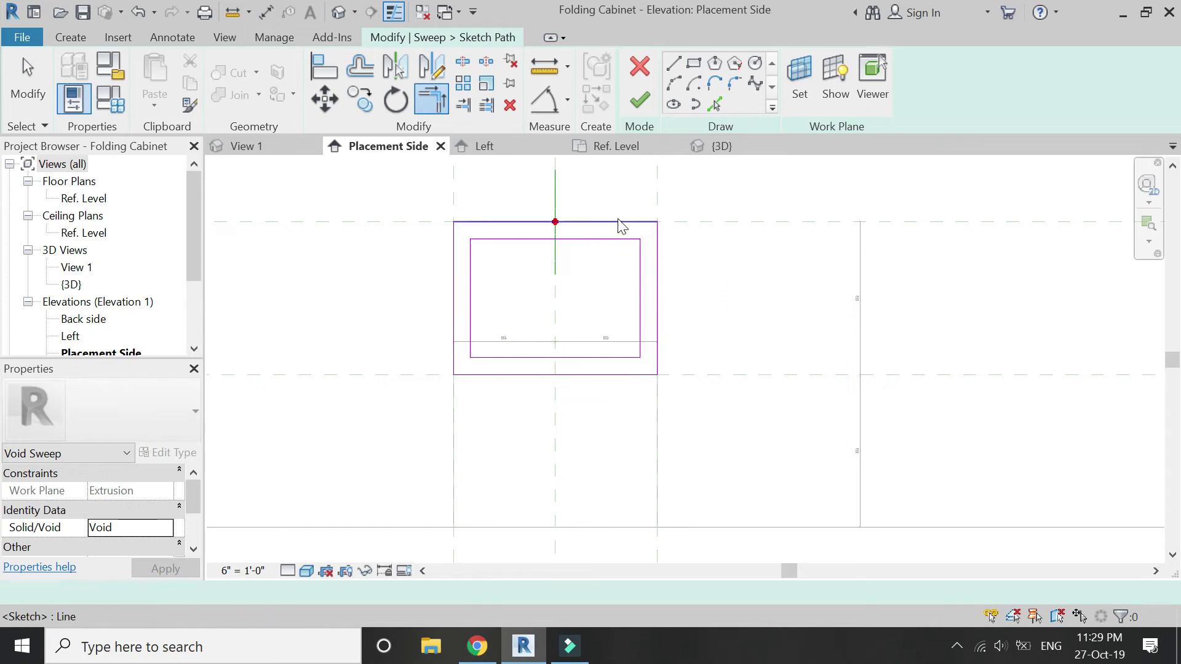
Delete the four outer rectangle lines around the upper panel, keeping only the inset rectangle as the path.
{"action": "key", "text": "Escape"}
{"action": "key", "text": "Delete"}
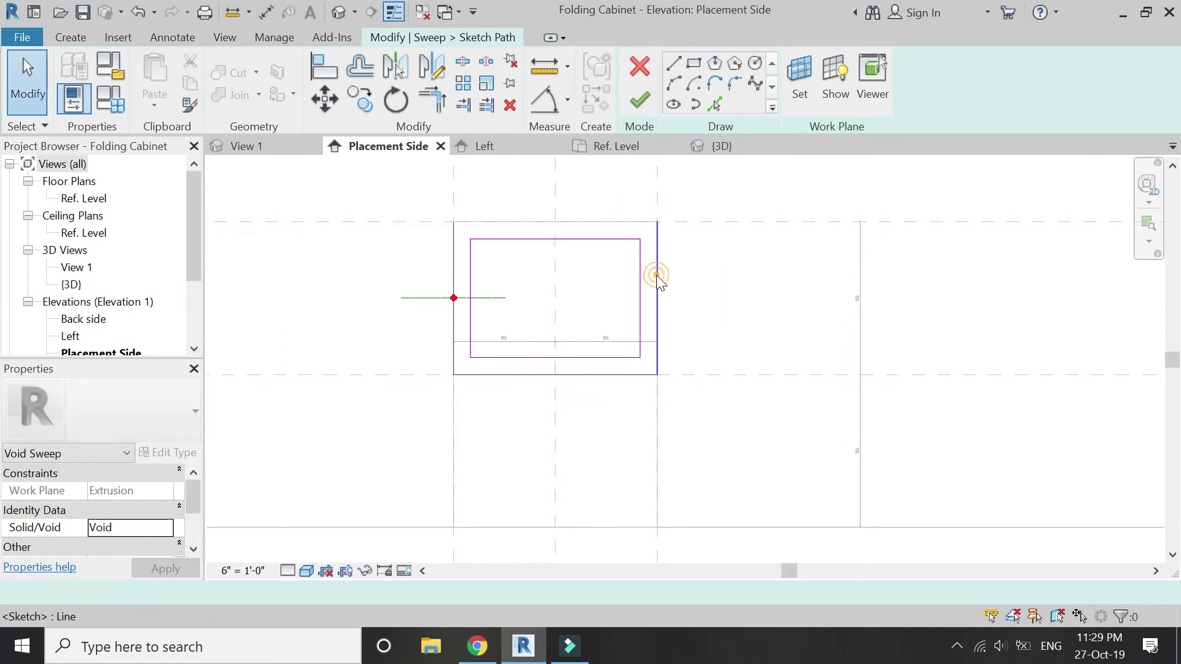
{"action": "left_click", "coordinate": [621, 375]}
{"action": "key", "text": "Delete"}
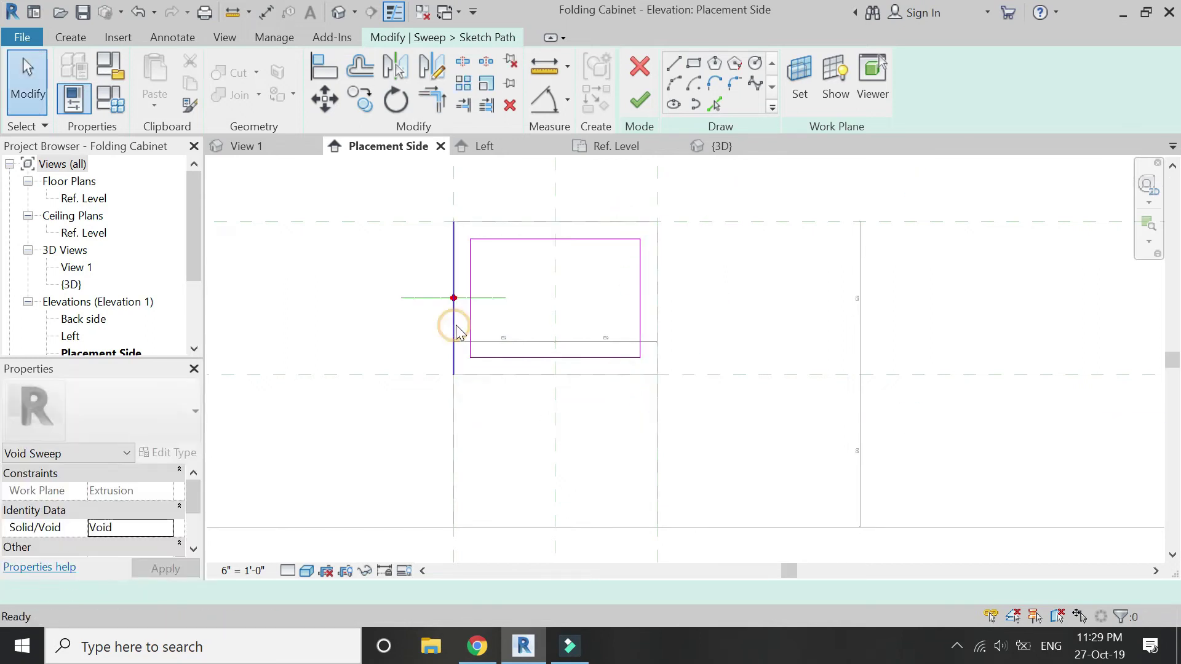
{"action": "left_click", "coordinate": [456, 330]}
{"action": "key", "text": "Delete"}
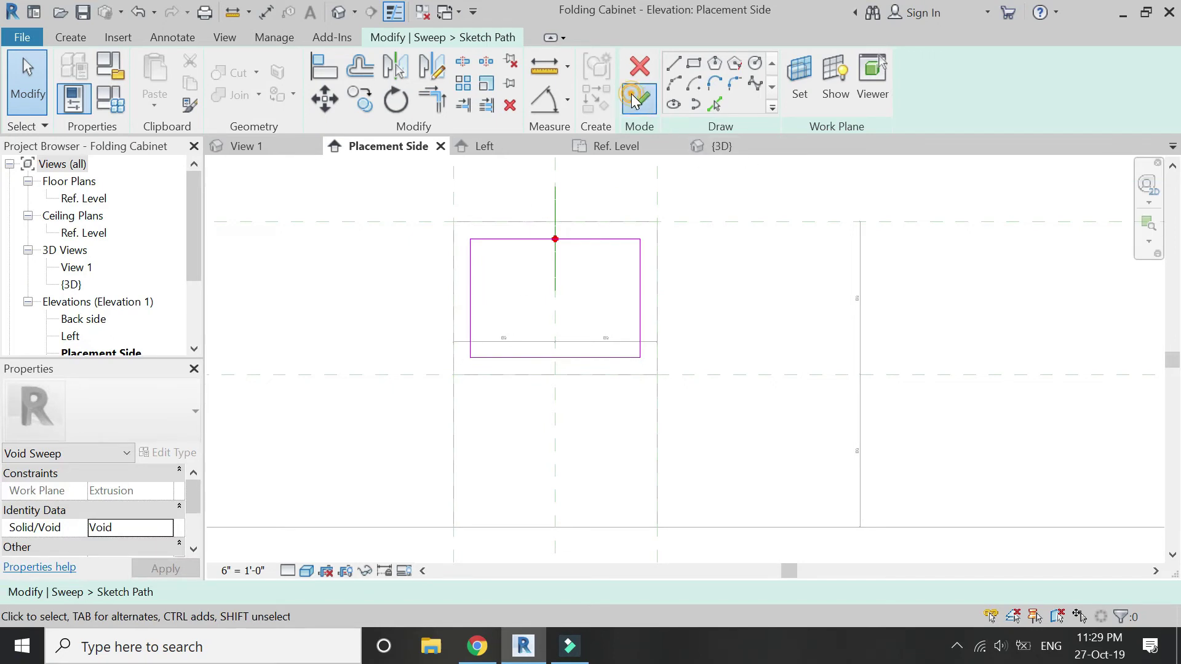
Finish the path sketch and assign the "profile cabinet" profile to the void sweep.
{"action": "left_click", "coordinate": [635, 101]}
{"action": "left_click", "coordinate": [430, 37]}
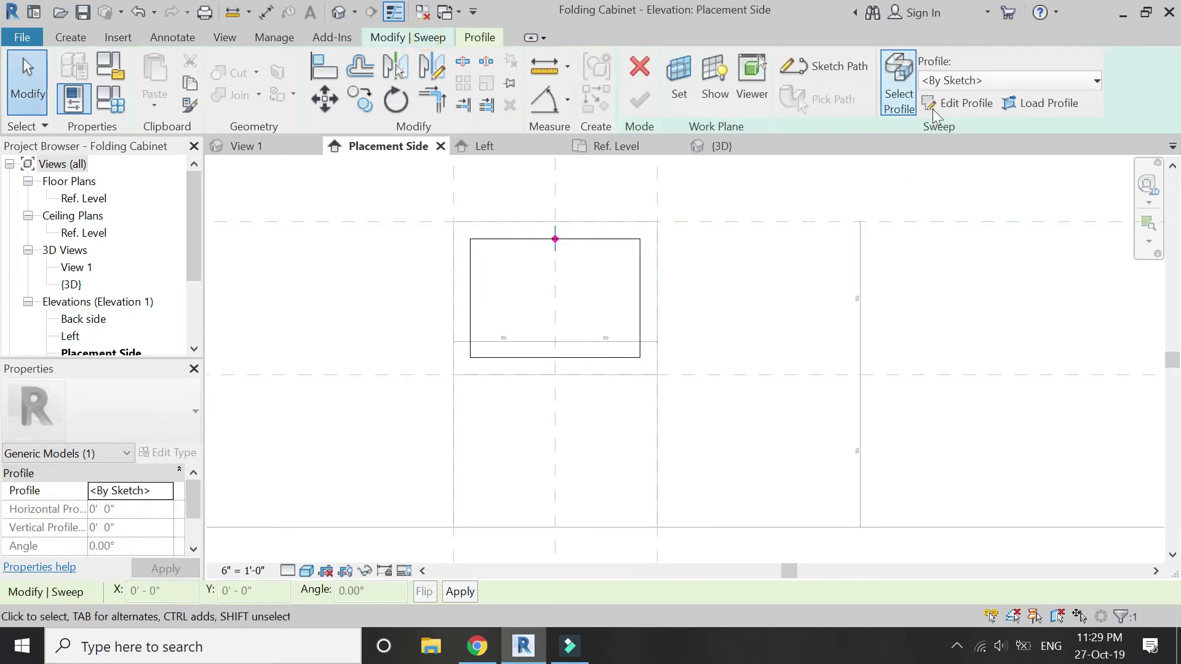
{"action": "left_click", "coordinate": [984, 82]}
{"action": "left_click", "coordinate": [984, 125]}
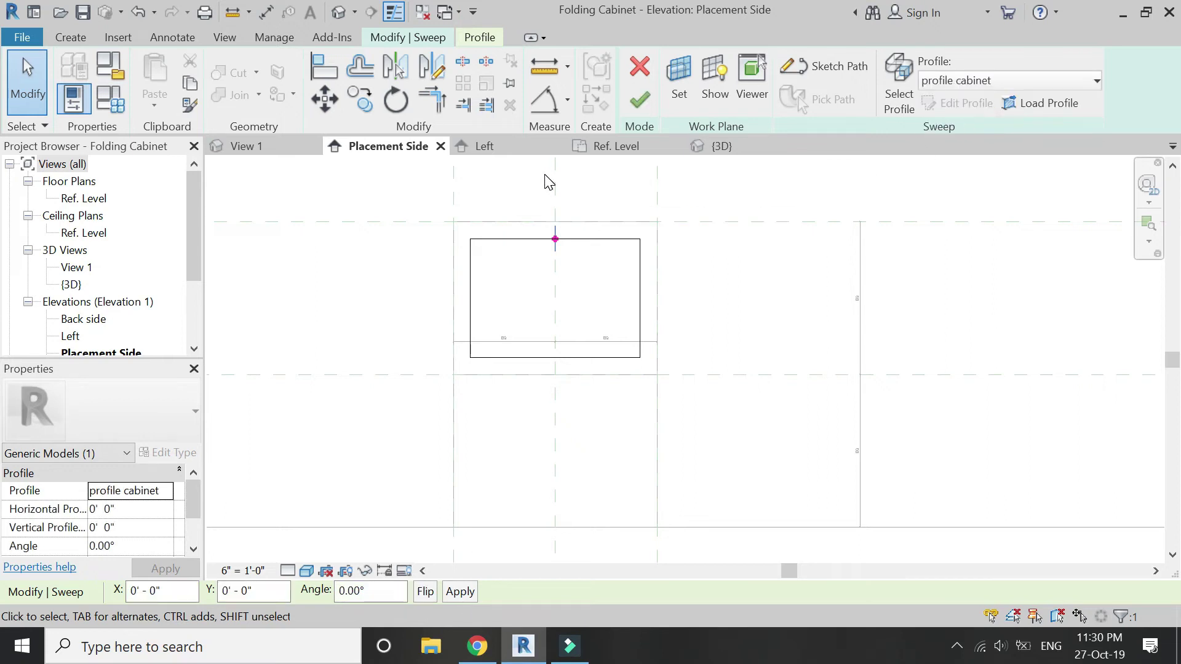
Flip the sweep profile in the Left elevation so it extends below the path's upper line.
{"action": "left_click", "coordinate": [523, 147]}
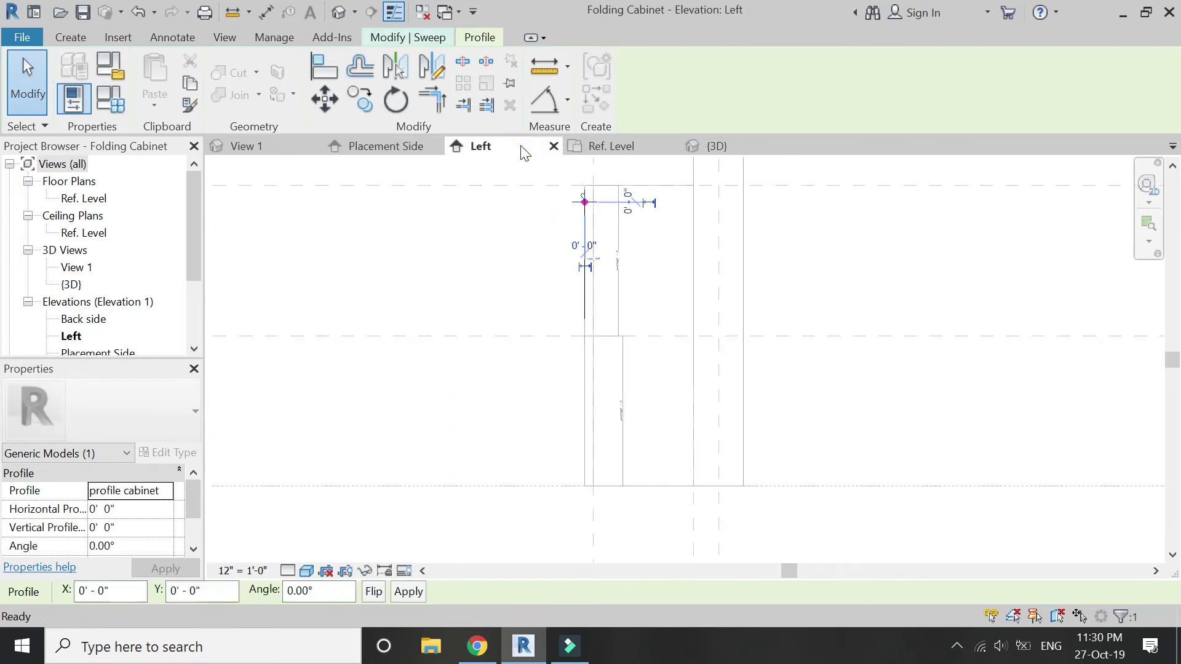
{"action": "scroll", "coordinate": [582, 203], "scroll_direction": "up", "scroll_amount": 4}
{"action": "scroll", "coordinate": [557, 327], "scroll_direction": "up", "scroll_amount": 3}
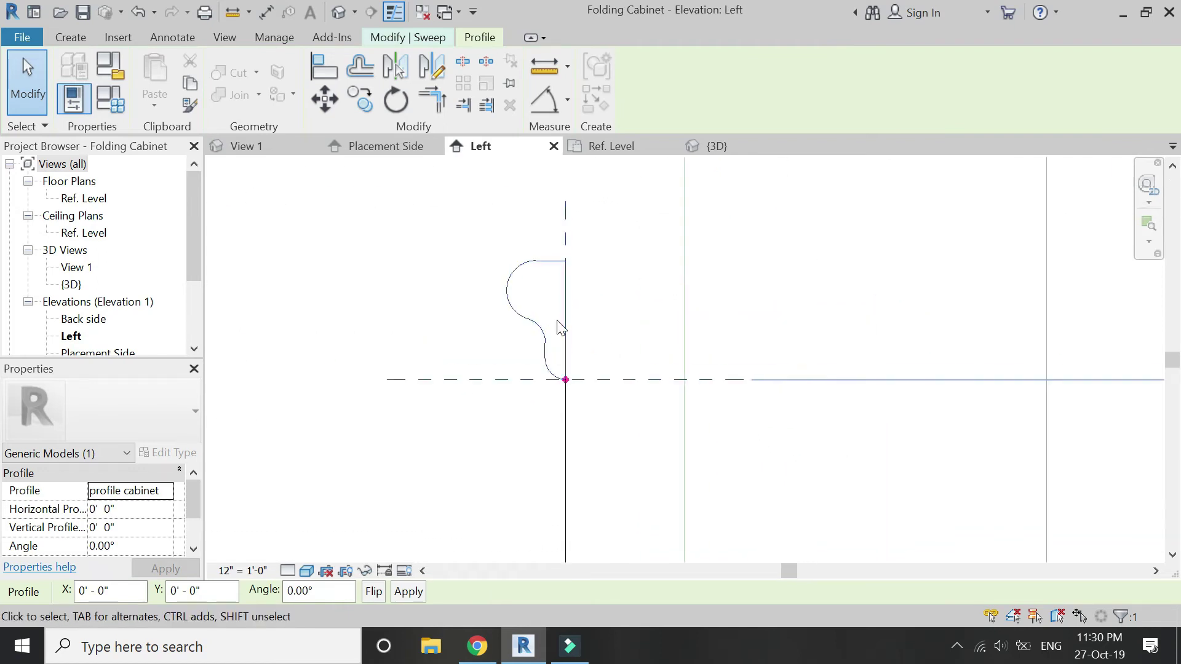
{"action": "left_click", "coordinate": [531, 218]}
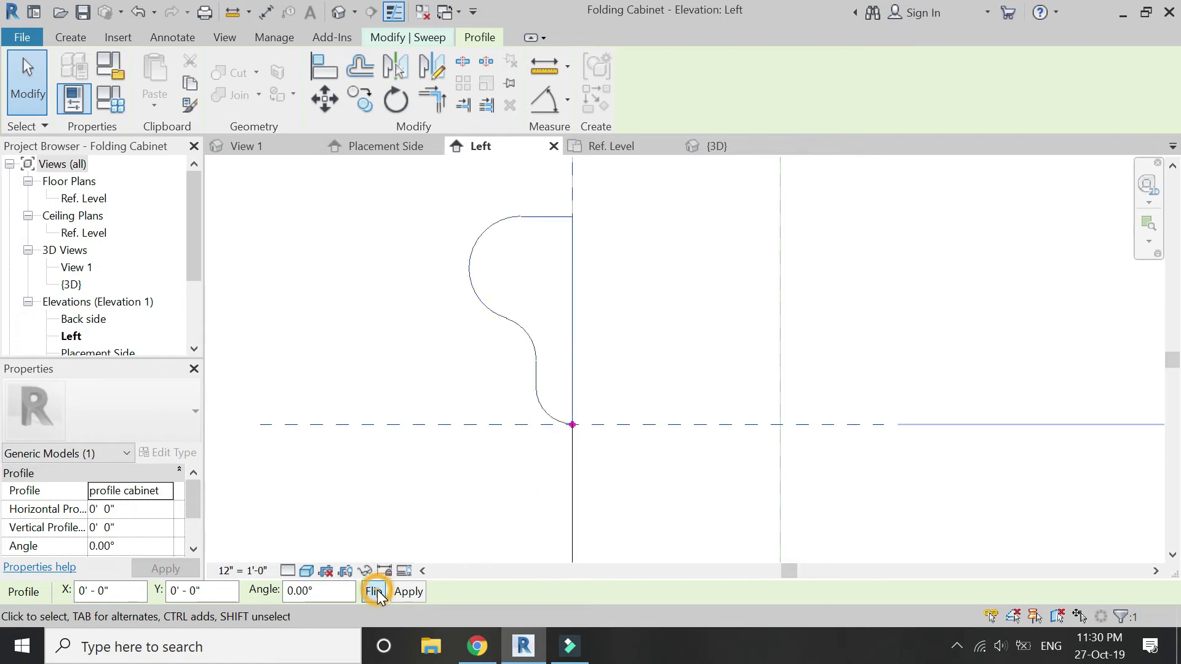
{"action": "scroll", "coordinate": [488, 293], "scroll_direction": "down", "scroll_amount": 2}
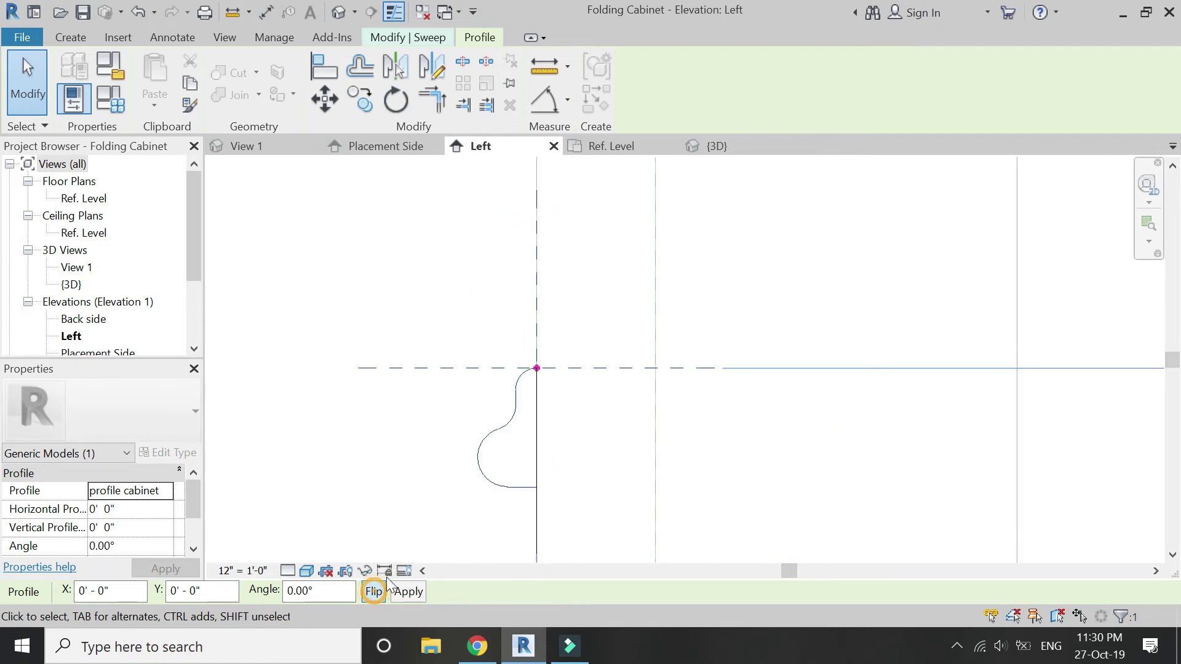
{"action": "scroll", "coordinate": [522, 306], "scroll_direction": "down", "scroll_amount": 4}
{"action": "scroll", "coordinate": [526, 356], "scroll_direction": "up", "scroll_amount": 5}
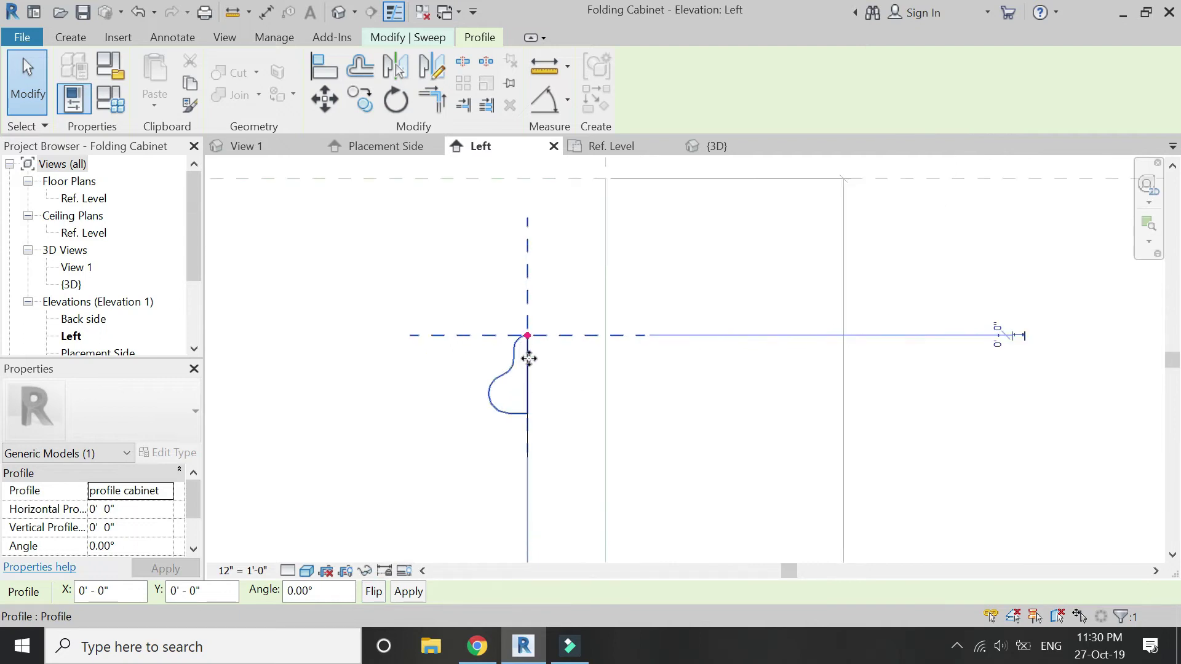
Mirror the profile about a vertical axis through the path point without copying, so it sits inside the cabinet body.
{"action": "left_click", "coordinate": [431, 66]}
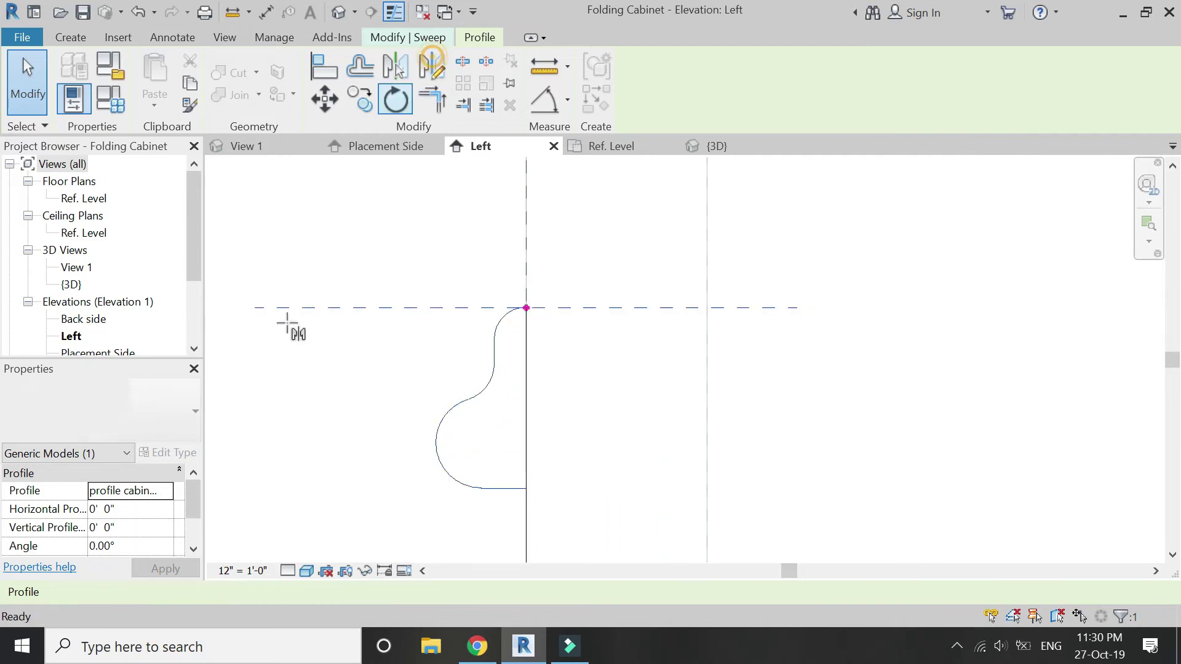
{"action": "left_click", "coordinate": [73, 595]}
{"action": "left_click", "coordinate": [526, 308]}
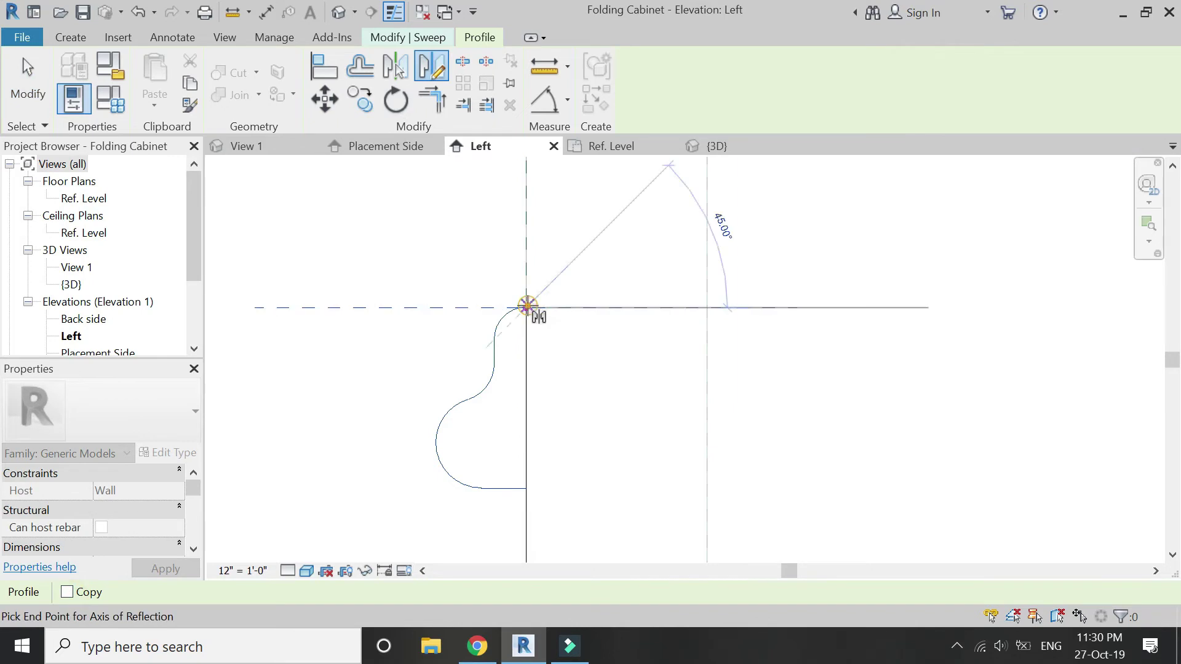
{"action": "left_click", "coordinate": [528, 475]}
{"action": "key", "text": "Escape"}
Finish the void sweep to carve the border into the upper panel, and clear the selection.
{"action": "scroll", "coordinate": [501, 333], "scroll_direction": "down", "scroll_amount": 2}
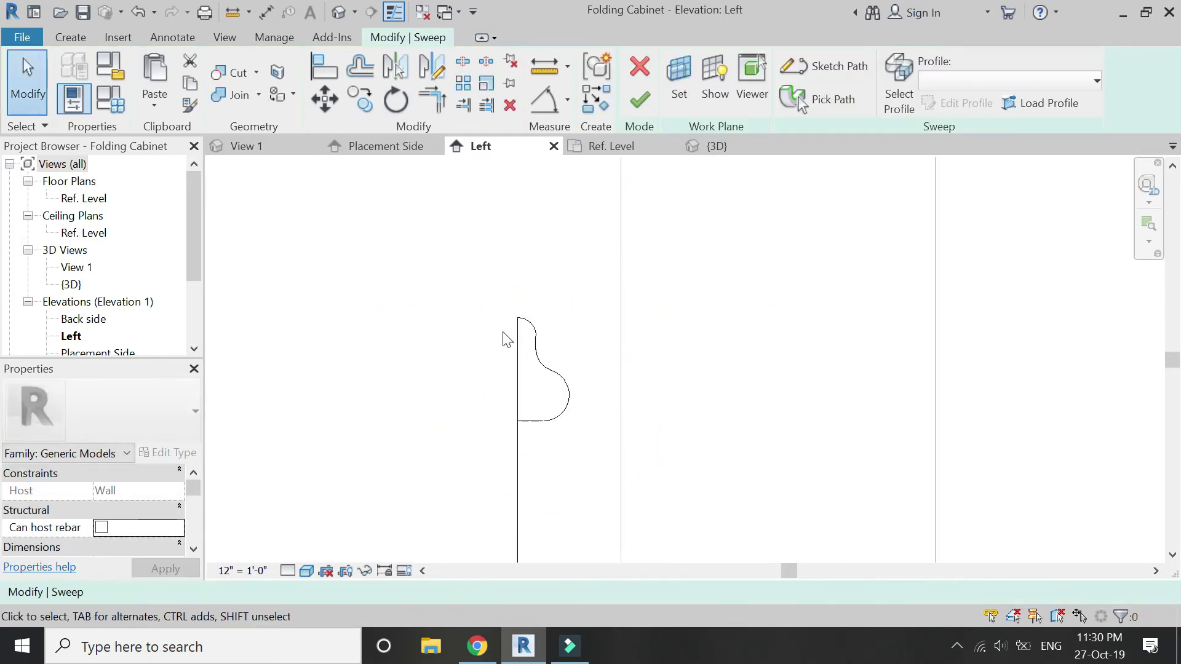
{"action": "scroll", "coordinate": [467, 335], "scroll_direction": "down", "scroll_amount": 2}
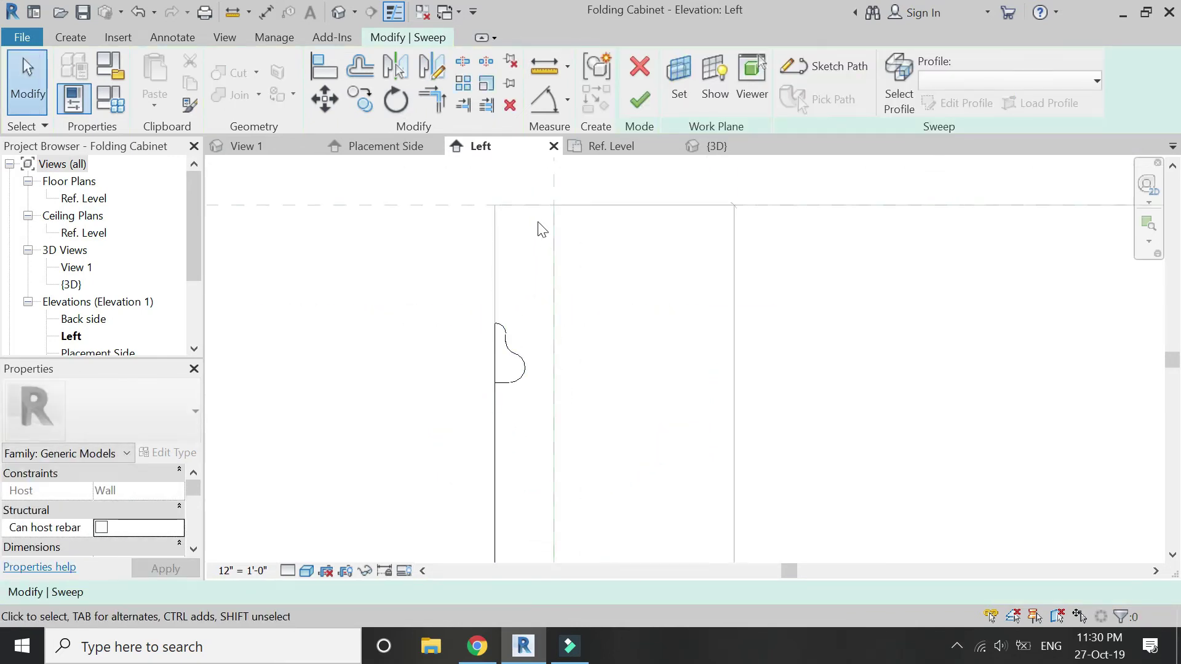
{"action": "left_click", "coordinate": [646, 99]}
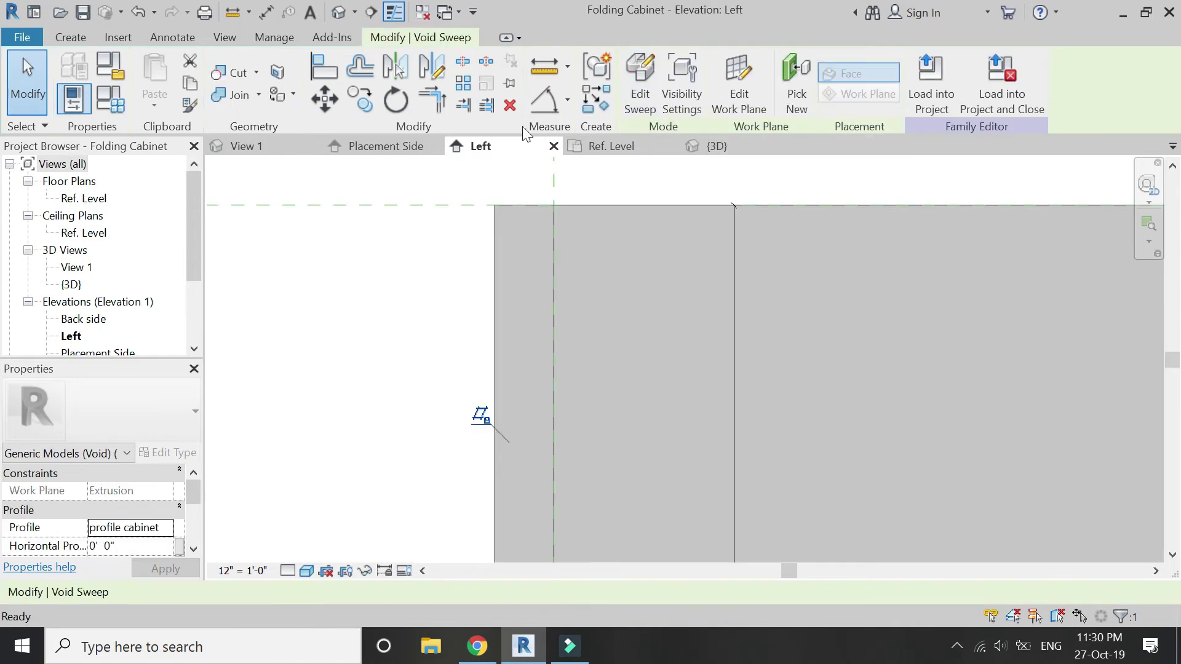
{"action": "key", "text": "Escape"}
Start another void sweep with a sketched path in the Placement Side elevation, picking its work plane at the cabinet's lower edge.
{"action": "left_click", "coordinate": [416, 148]}
{"action": "scroll", "coordinate": [529, 258], "scroll_direction": "up", "scroll_amount": 2}
{"action": "left_click", "coordinate": [70, 37]}
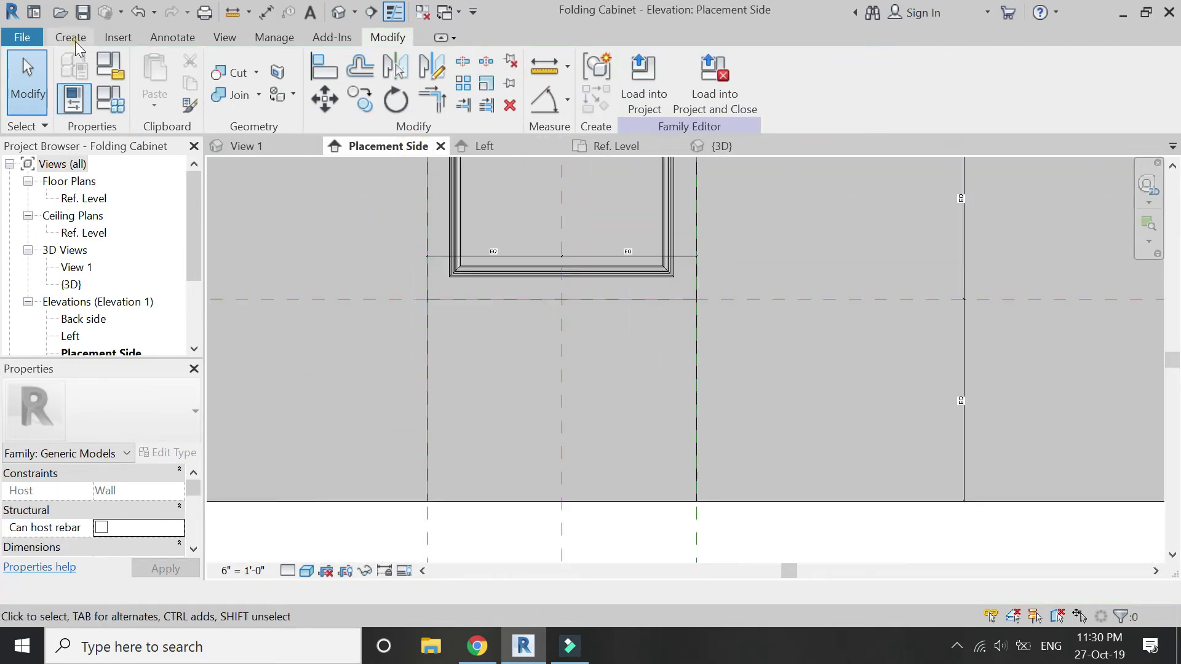
{"action": "left_click", "coordinate": [269, 117]}
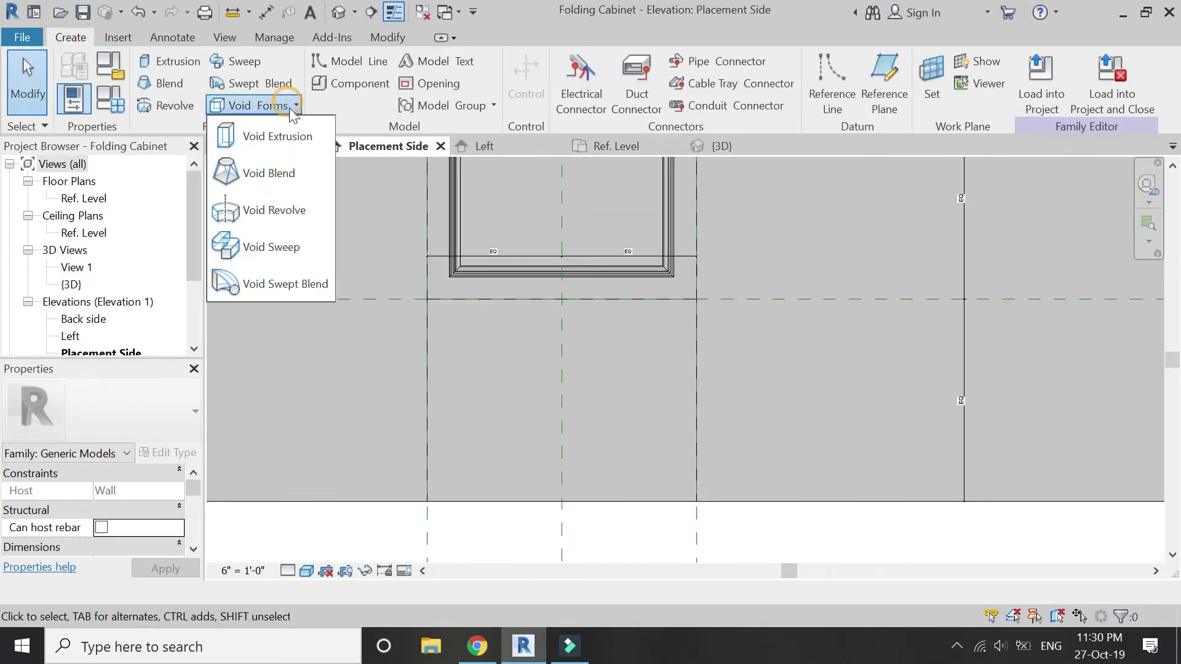
{"action": "left_click", "coordinate": [290, 257]}
{"action": "left_click", "coordinate": [832, 66]}
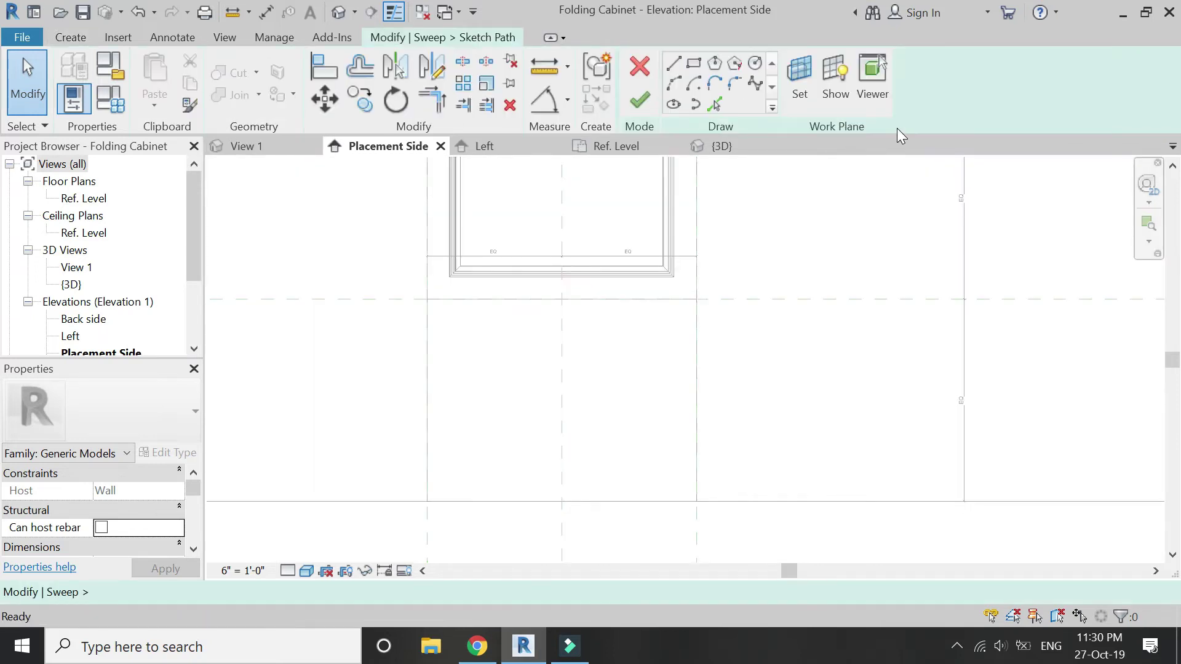
{"action": "left_click", "coordinate": [800, 80]}
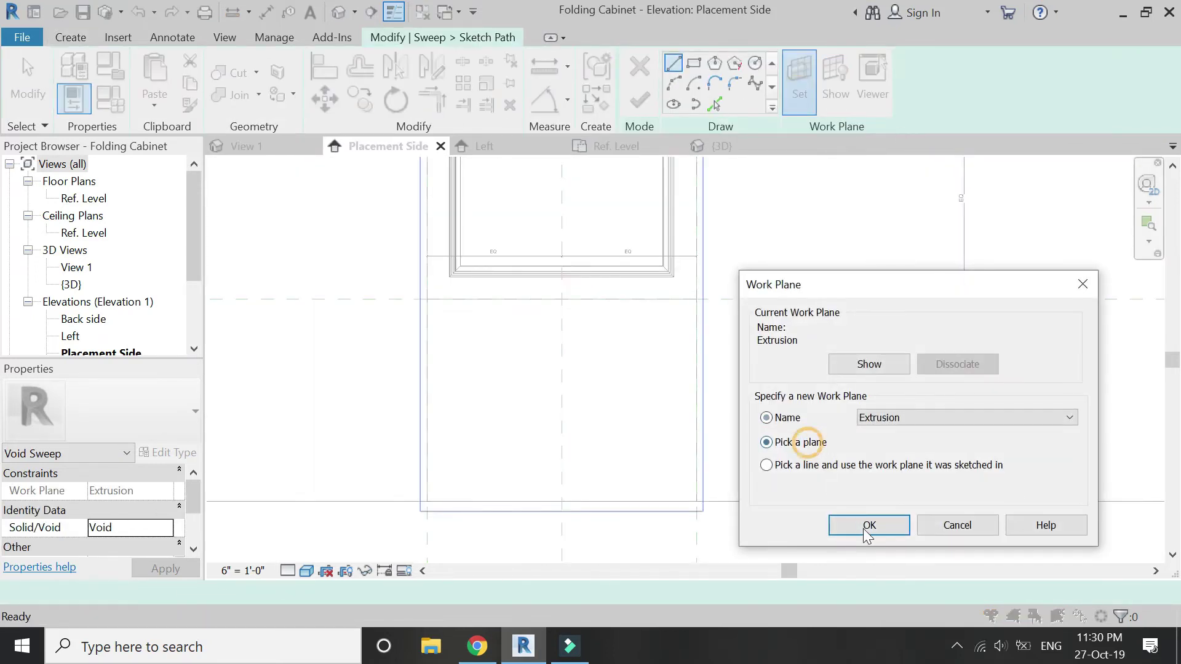
{"action": "left_click", "coordinate": [868, 528]}
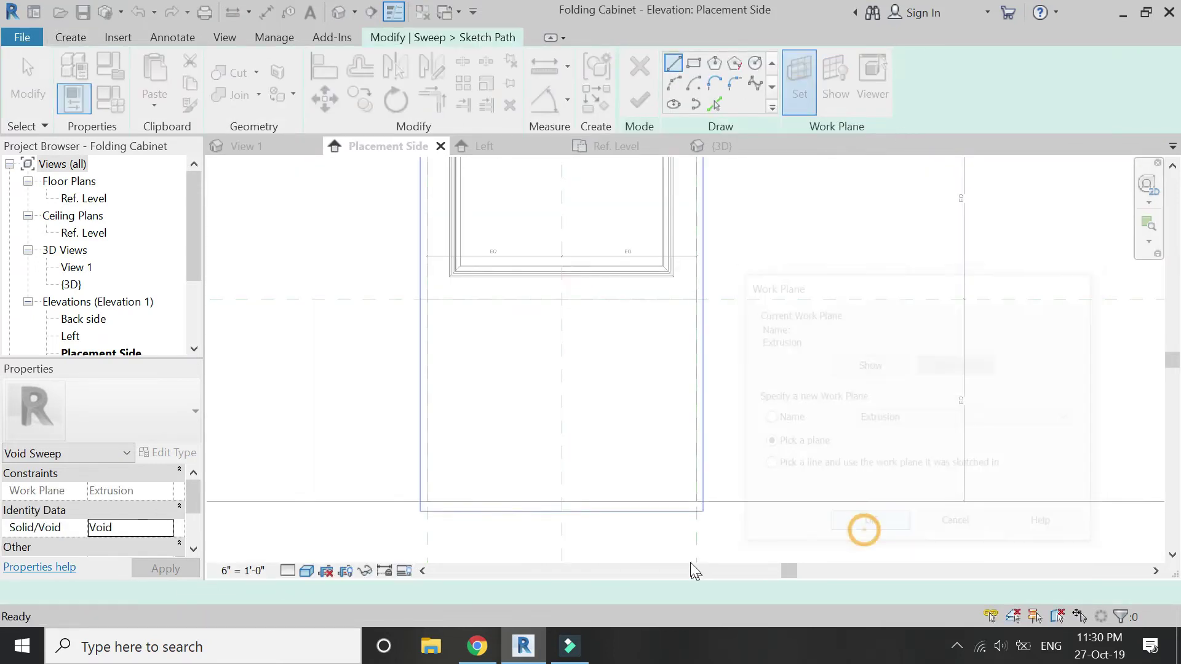
{"action": "left_click", "coordinate": [664, 501]}
Sketch a rectangular sweep path around the cabinet's lower panel, corner to corner.
{"action": "left_click", "coordinate": [693, 64]}
{"action": "left_click", "coordinate": [426, 300]}
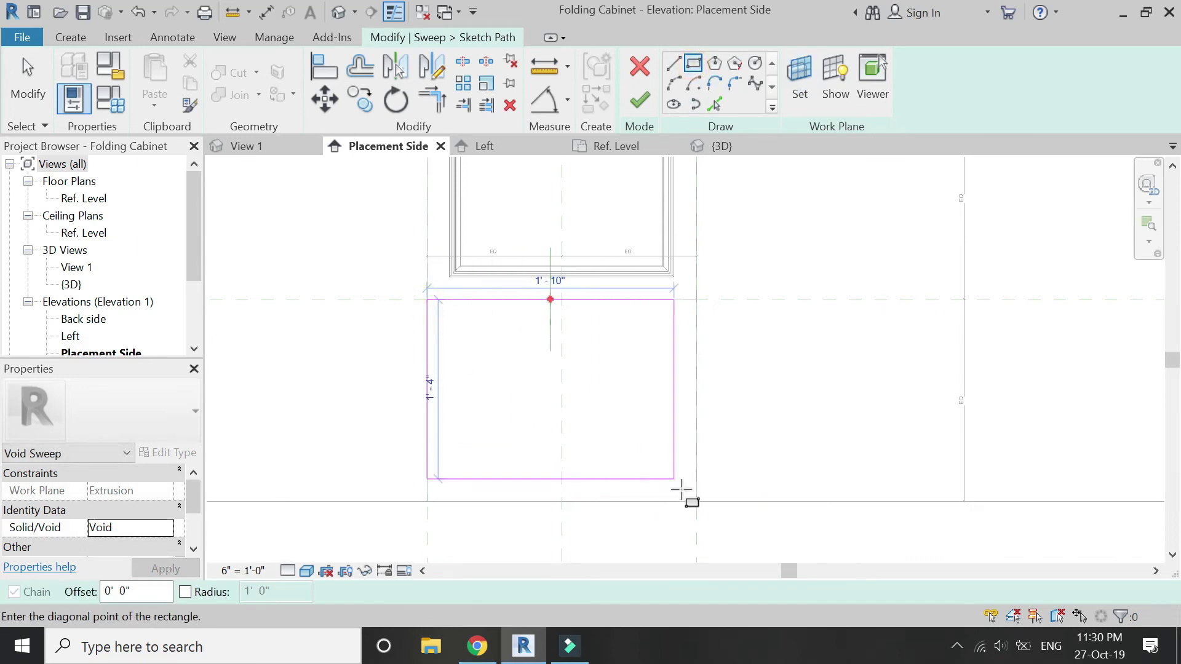
{"action": "left_click", "coordinate": [697, 501]}
{"action": "key", "text": "t"}
{"action": "key", "text": "r"}
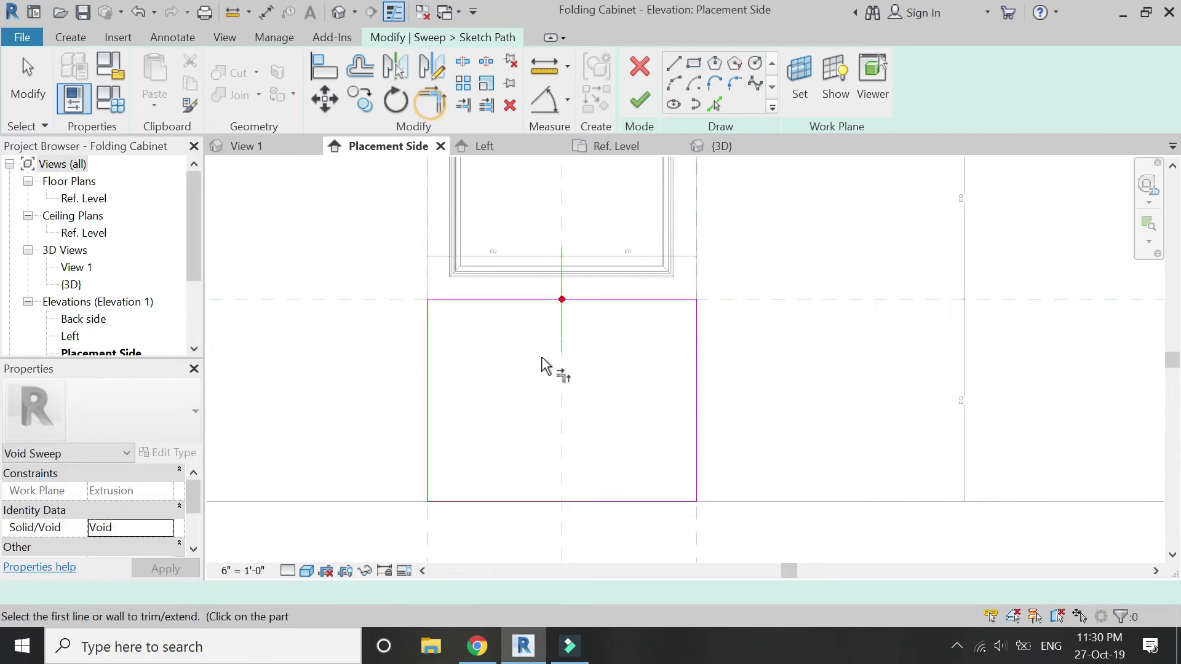
Offset copies of the lower rectangle's four path lines inward by 2 inches.
{"action": "left_click", "coordinate": [349, 73]}
{"action": "left_click", "coordinate": [525, 301]}
{"action": "left_click", "coordinate": [429, 360]}
{"action": "left_click", "coordinate": [579, 501]}
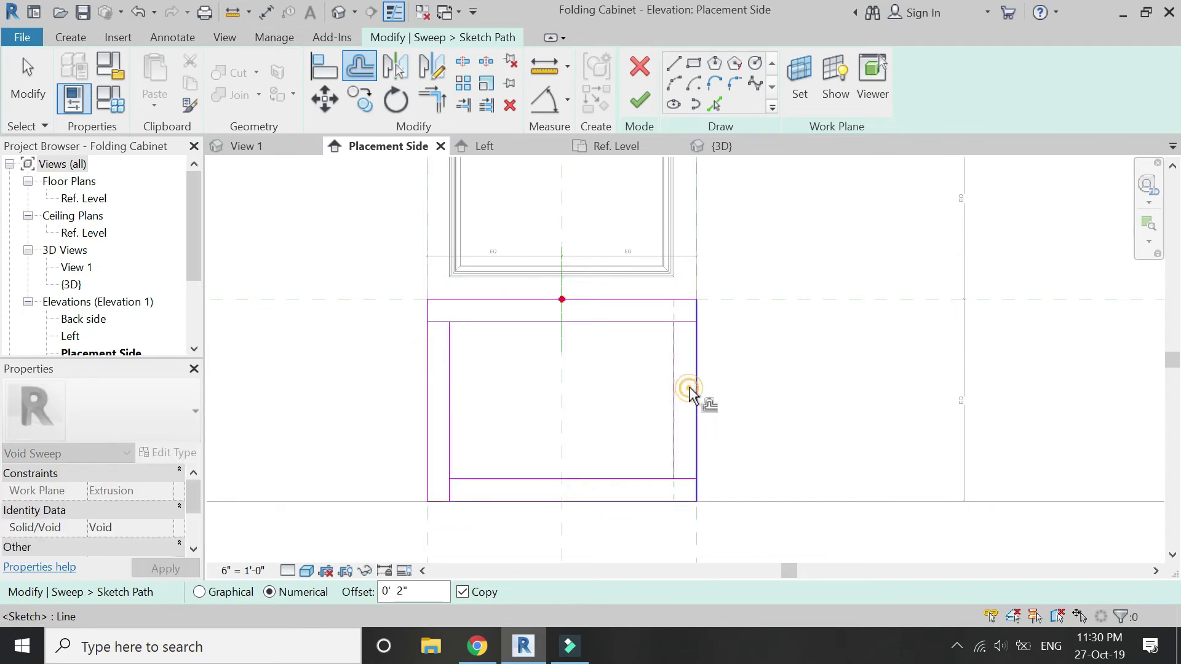
Trim the lower panel's offset lines at their corners to close the inset rectangle.
{"action": "left_click", "coordinate": [486, 322]}
{"action": "left_click", "coordinate": [451, 357]}
{"action": "left_click", "coordinate": [451, 456]}
{"action": "left_click", "coordinate": [484, 479]}
{"action": "left_click", "coordinate": [671, 452]}
{"action": "left_click", "coordinate": [653, 479]}
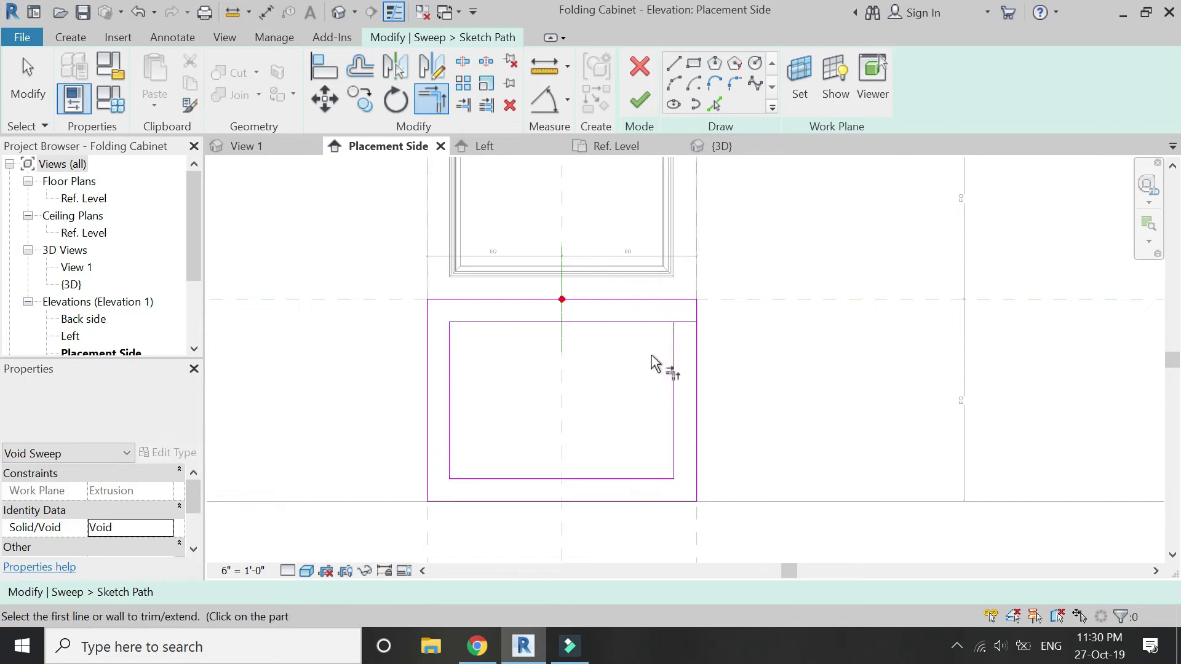
Delete the outer rectangle's four lines around the lower panel, leaving only the inset path.
{"action": "key", "text": "Escape"}
{"action": "left_click", "coordinate": [697, 350]}
{"action": "key", "text": "Escape"}
{"action": "left_click", "coordinate": [670, 300]}
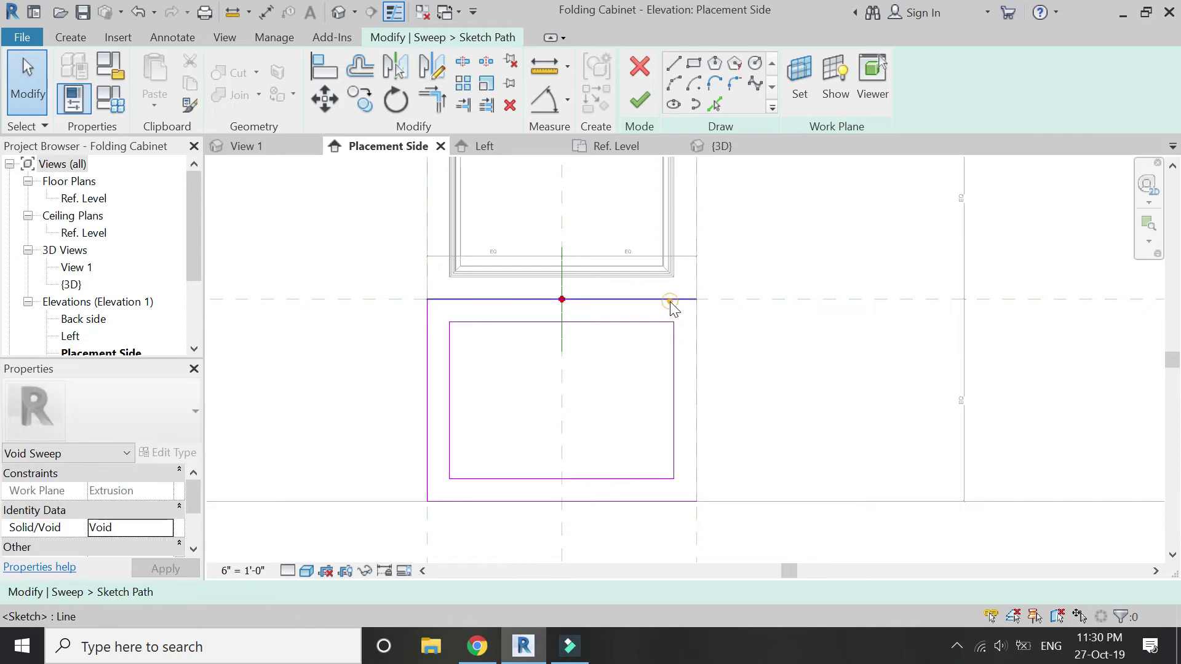
{"action": "left_click", "coordinate": [427, 425]}
{"action": "key", "text": "Escape"}
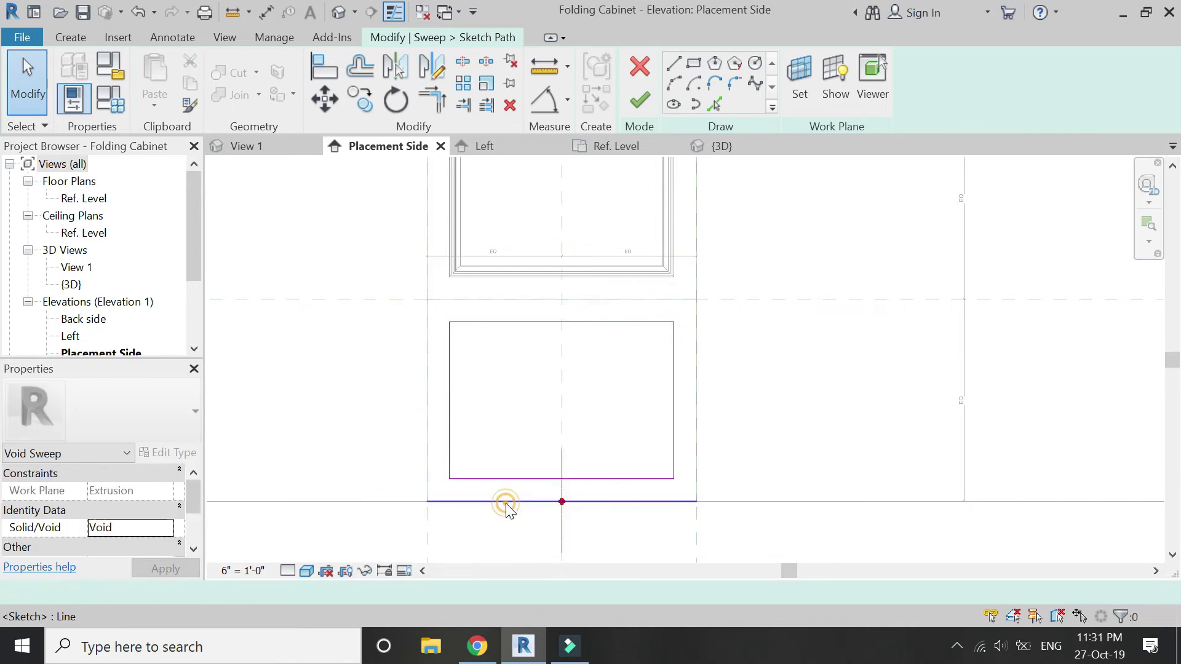
{"action": "left_click", "coordinate": [506, 502]}
{"action": "key", "text": "Delete"}
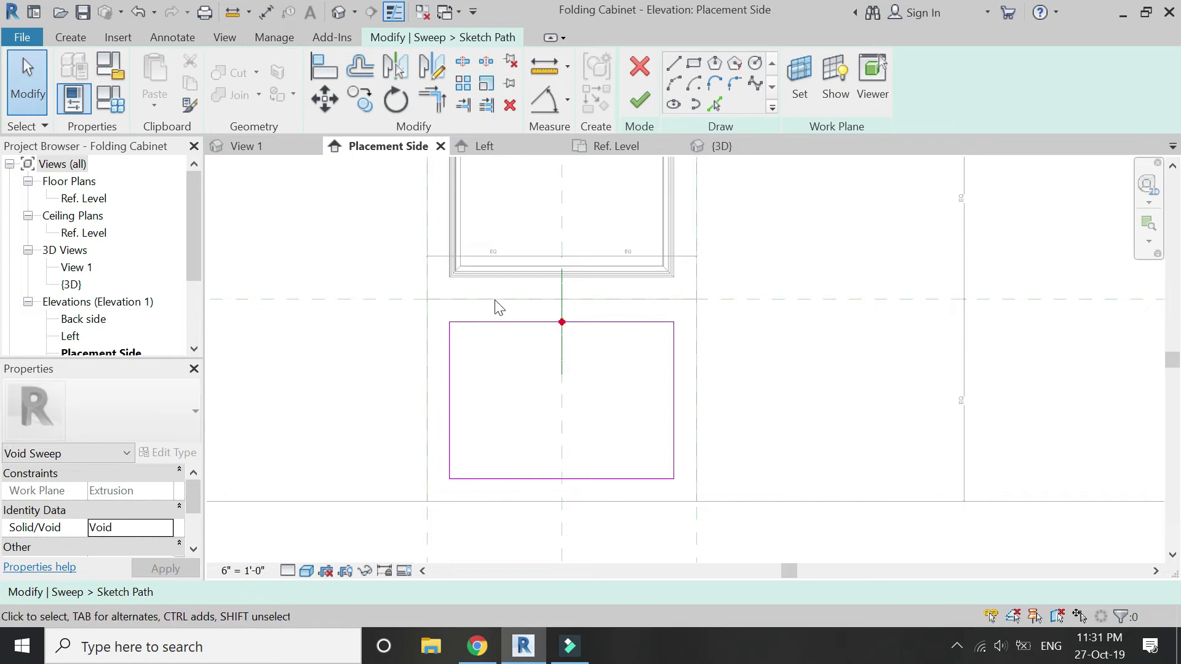
Finish the lower path in the Left elevation, then assign the "profile cabinet" profile and flip it below the path's upper line.
{"action": "left_click", "coordinate": [519, 149]}
{"action": "scroll", "coordinate": [556, 232], "scroll_direction": "down", "scroll_amount": 1}
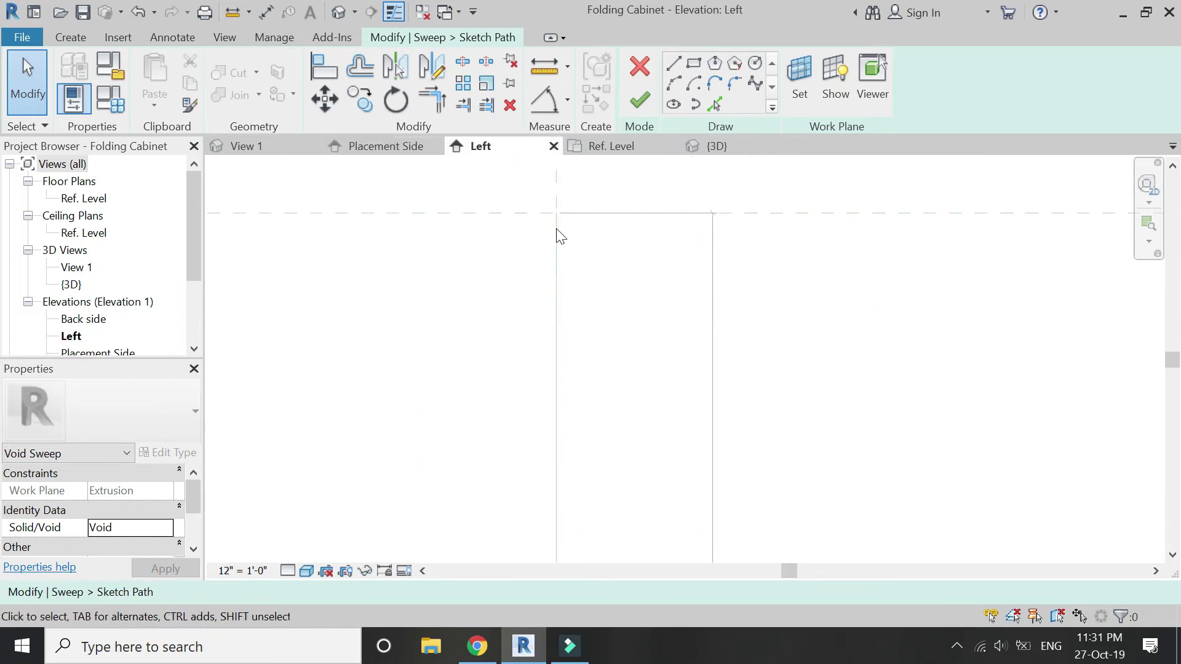
{"action": "scroll", "coordinate": [551, 357], "scroll_direction": "up", "scroll_amount": 5}
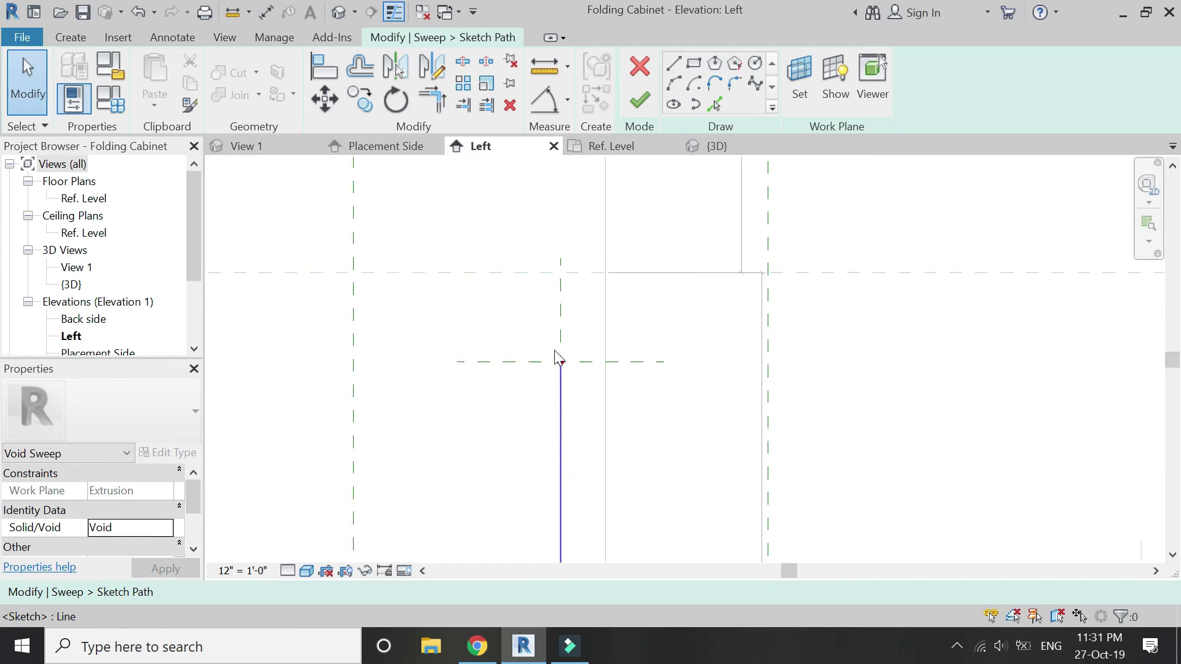
{"action": "left_click", "coordinate": [637, 106]}
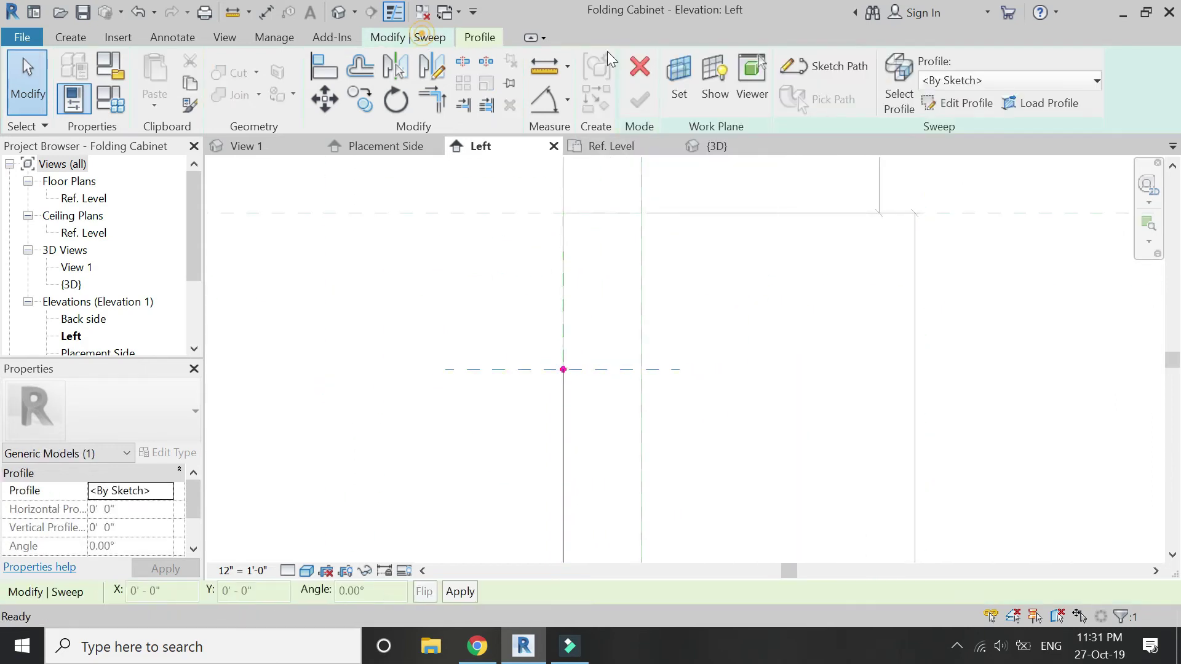
{"action": "left_click", "coordinate": [1004, 80]}
{"action": "scroll", "coordinate": [551, 343], "scroll_direction": "up", "scroll_amount": 1}
{"action": "left_click", "coordinate": [426, 592]}
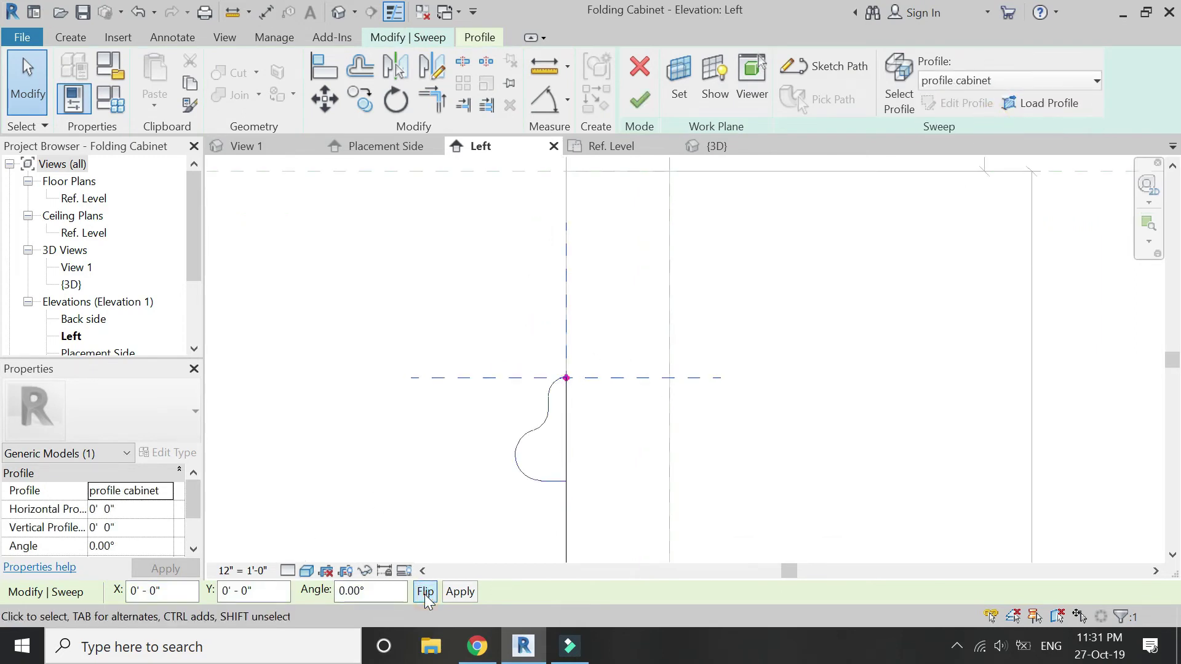
Mirror the lower sweep's profile to the cabinet's inner side about a vertical axis through the path point, without copying.
{"action": "left_click", "coordinate": [443, 64]}
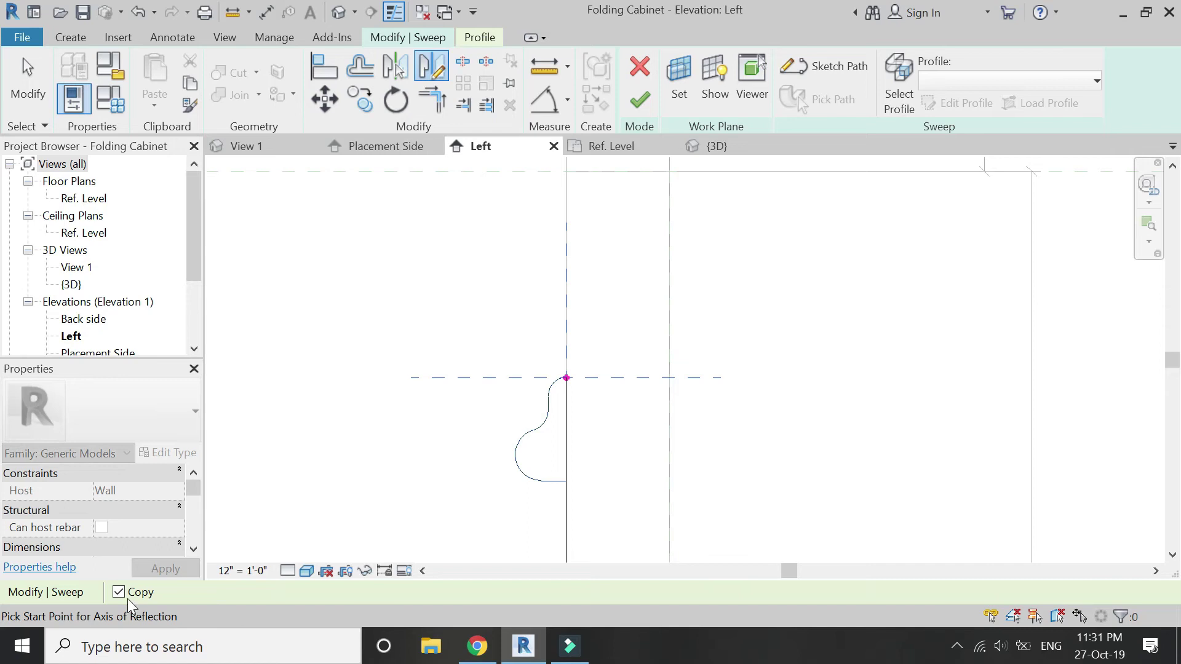
{"action": "left_click", "coordinate": [566, 378]}
{"action": "left_click", "coordinate": [564, 429]}
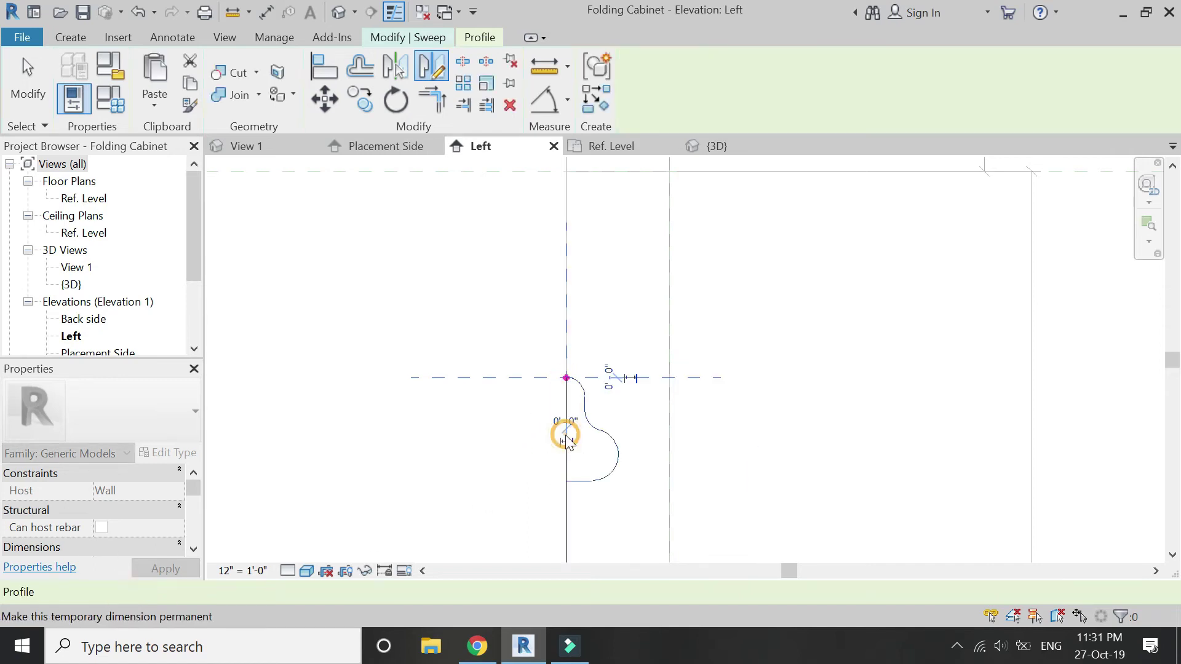
Finish the lower panel's profile and sweep, and return to the Placement Side elevation.
{"action": "left_click", "coordinate": [493, 390]}
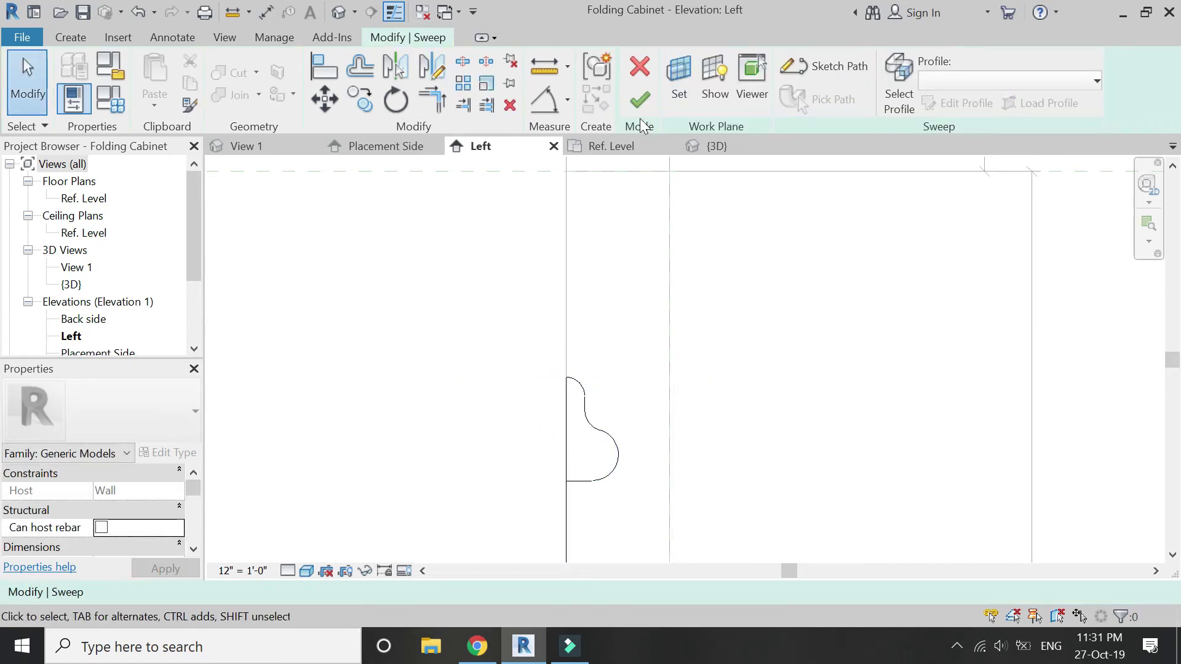
{"action": "left_click", "coordinate": [647, 95]}
{"action": "left_click", "coordinate": [358, 148]}
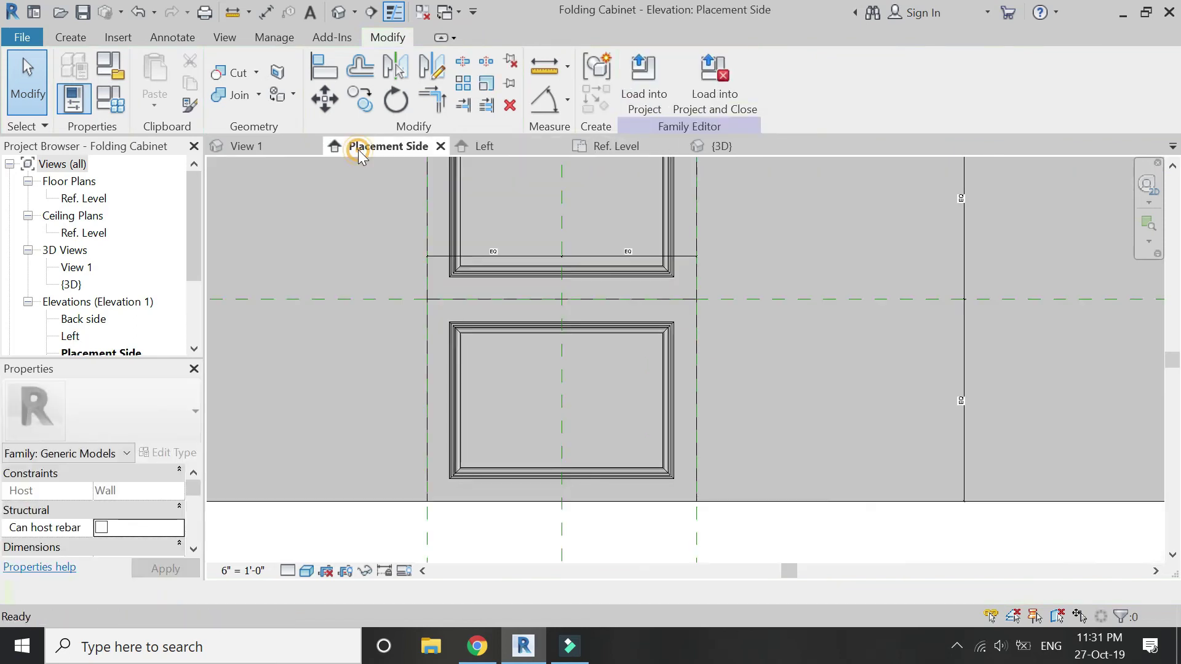
Start a new extrusion and pick the cabinet's lower panel as its work plane.
{"action": "left_click", "coordinate": [70, 37]}
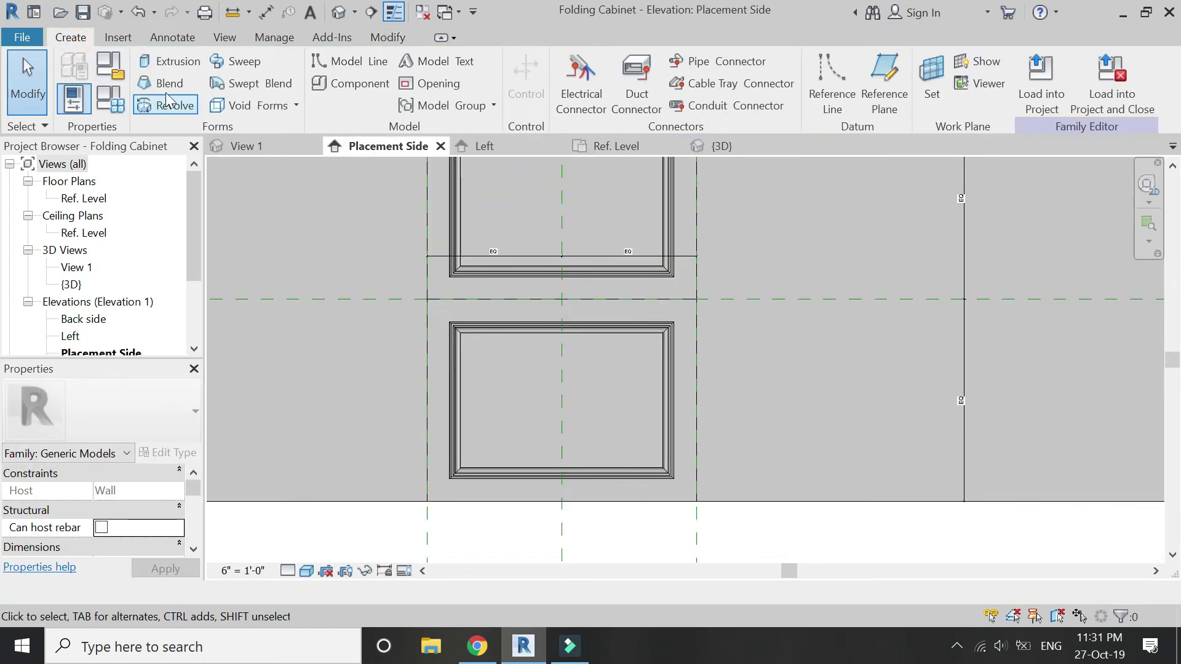
{"action": "left_click", "coordinate": [172, 37]}
{"action": "left_click", "coordinate": [178, 59]}
{"action": "key", "text": "Escape"}
{"action": "left_click", "coordinate": [70, 37]}
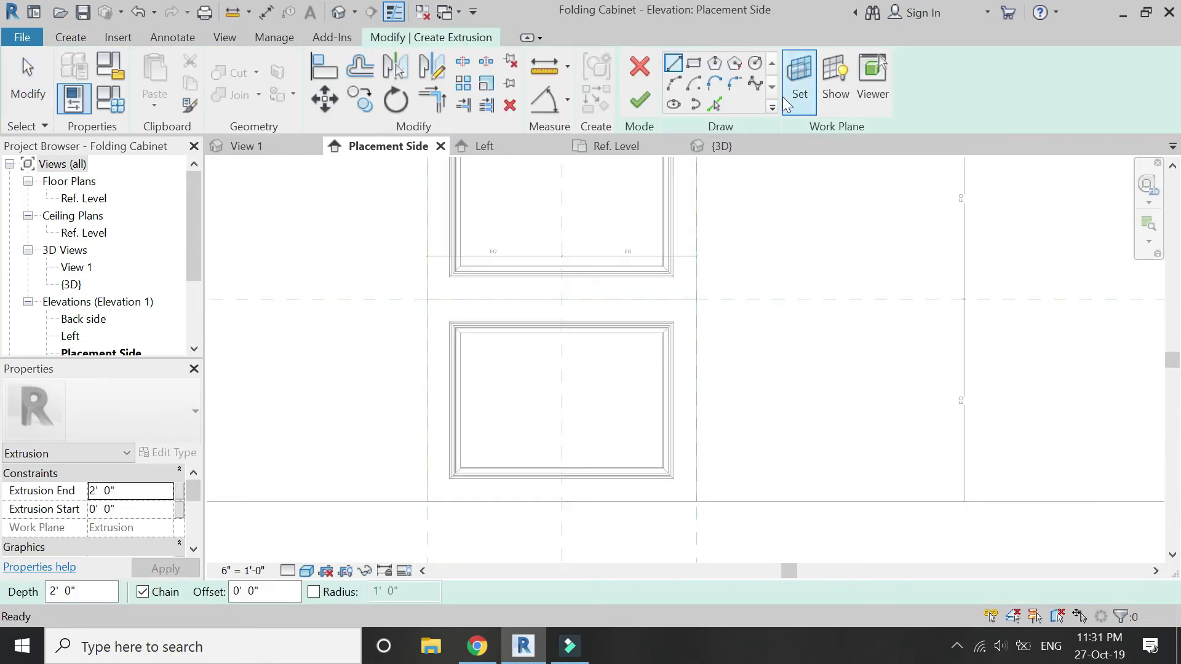
{"action": "left_click", "coordinate": [799, 80]}
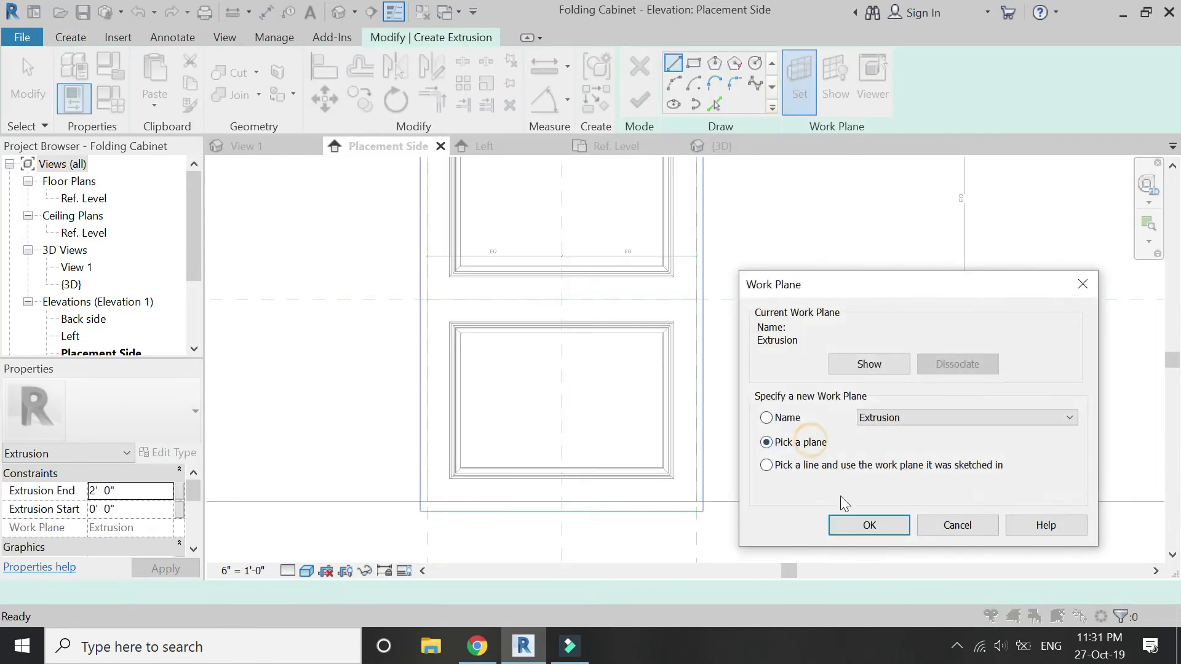
{"action": "left_click", "coordinate": [866, 526]}
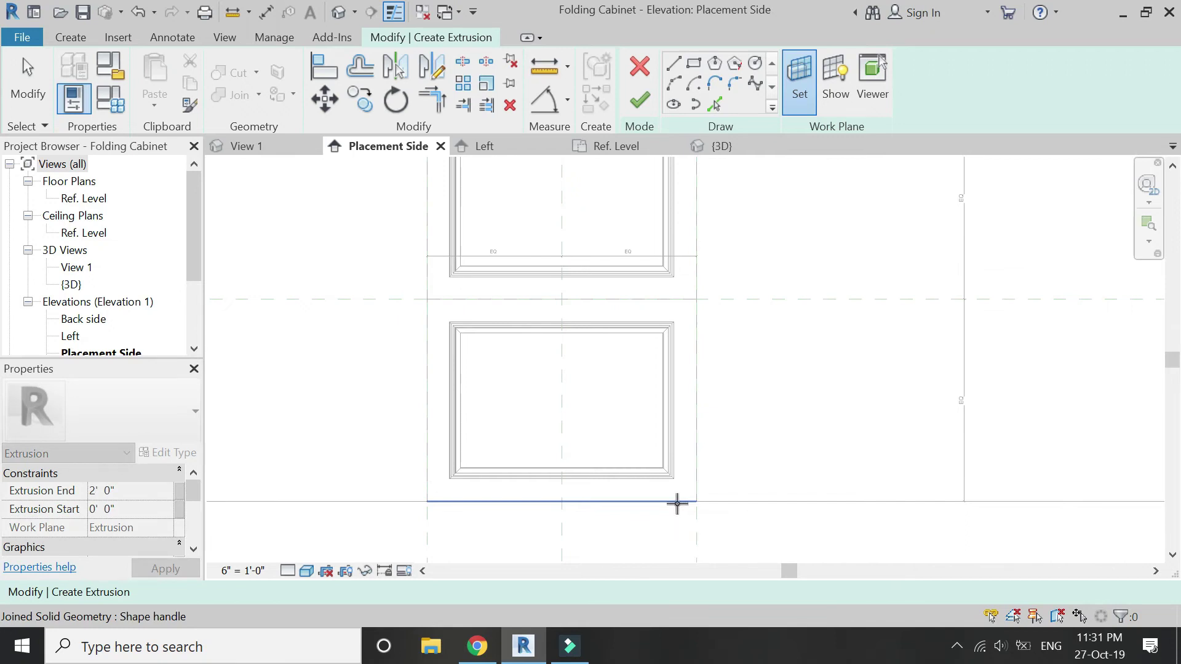
{"action": "left_click", "coordinate": [677, 504]}
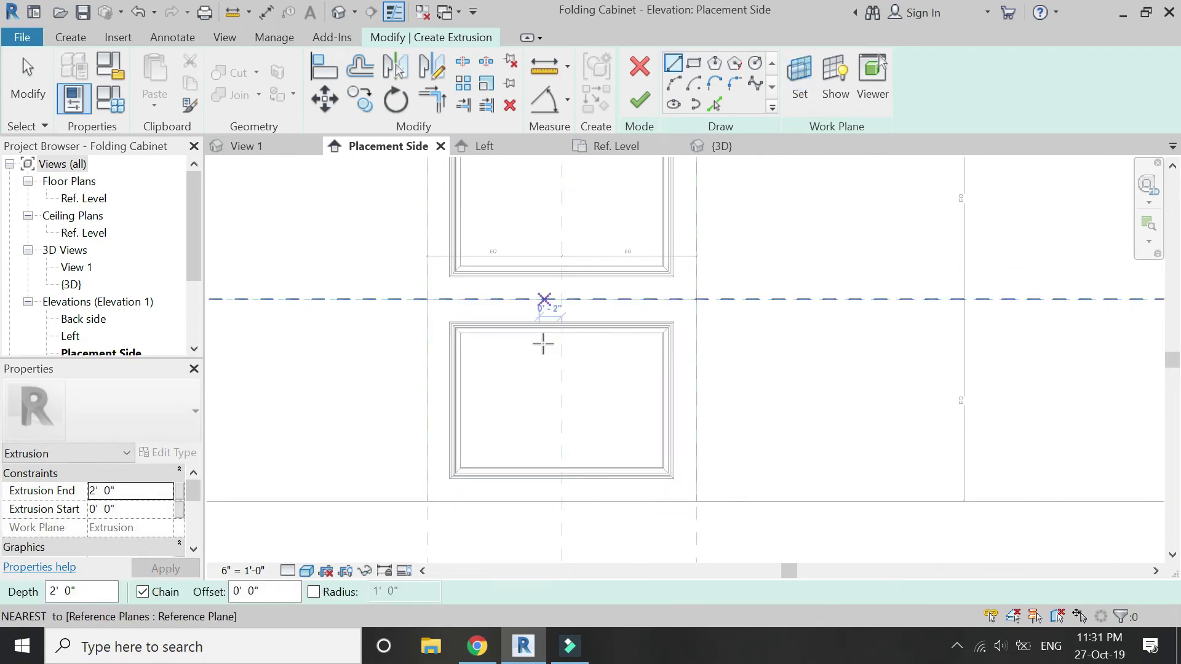
Sketch a vertical helper line from the border's lower midpoint to the panel's bottom edge, and a 5" horizontal line leftward from its midpoint.
{"action": "scroll", "coordinate": [455, 495], "scroll_direction": "up", "scroll_amount": 2}
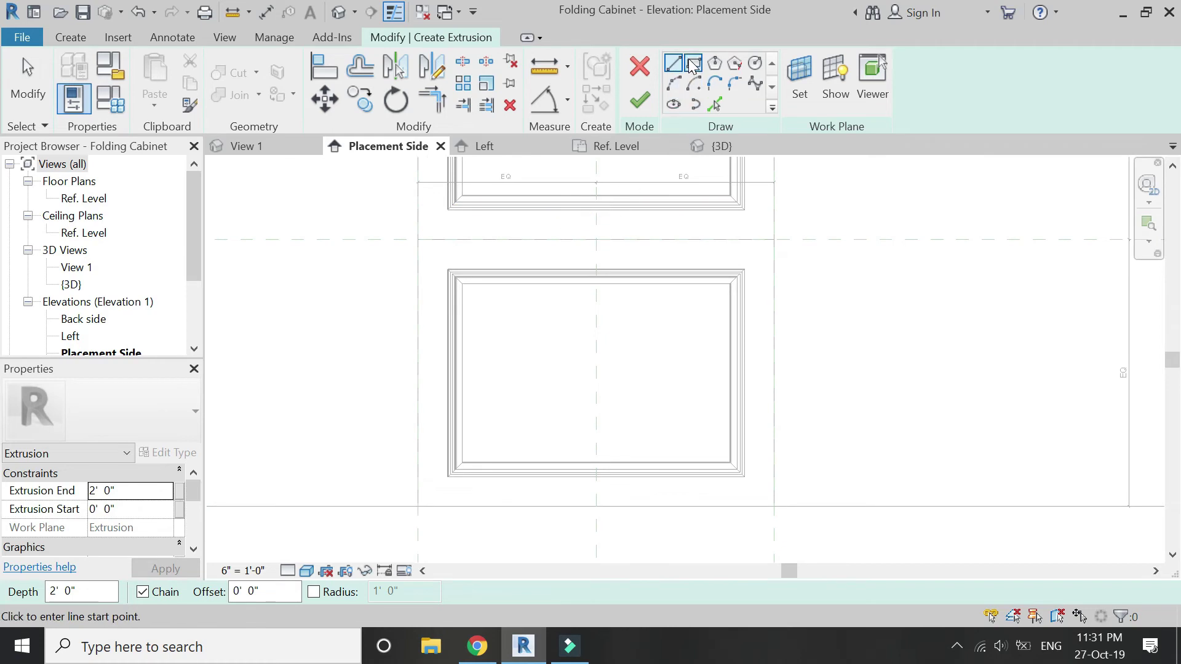
{"action": "scroll", "coordinate": [596, 493], "scroll_direction": "up", "scroll_amount": 2}
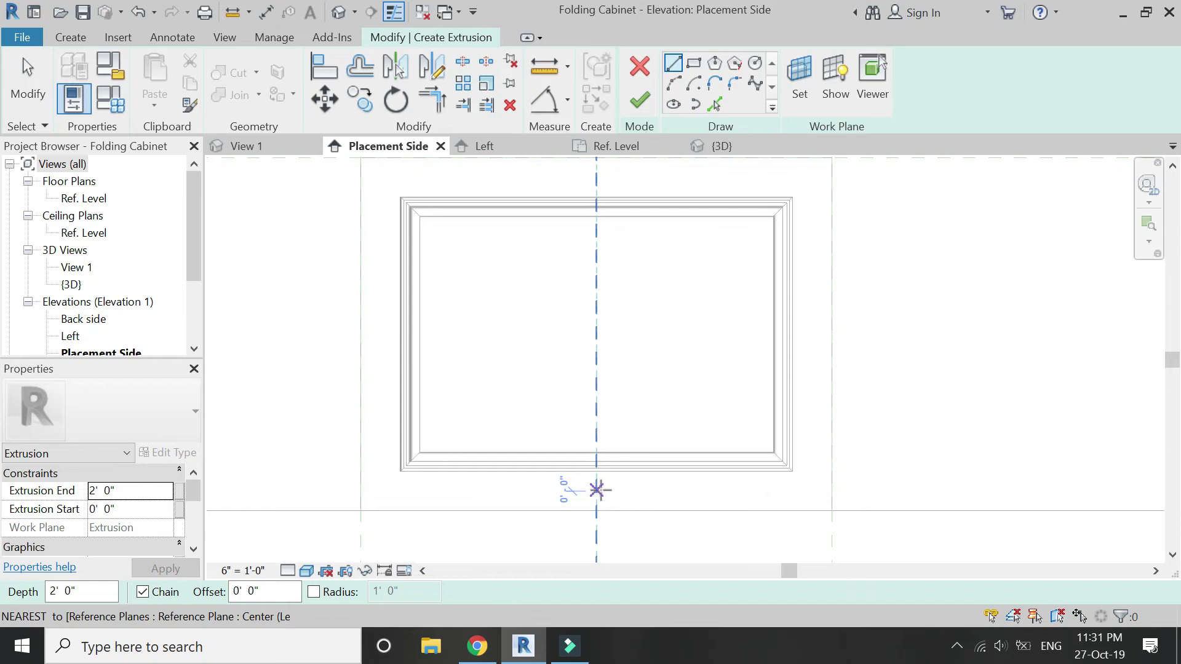
{"action": "left_click", "coordinate": [596, 471]}
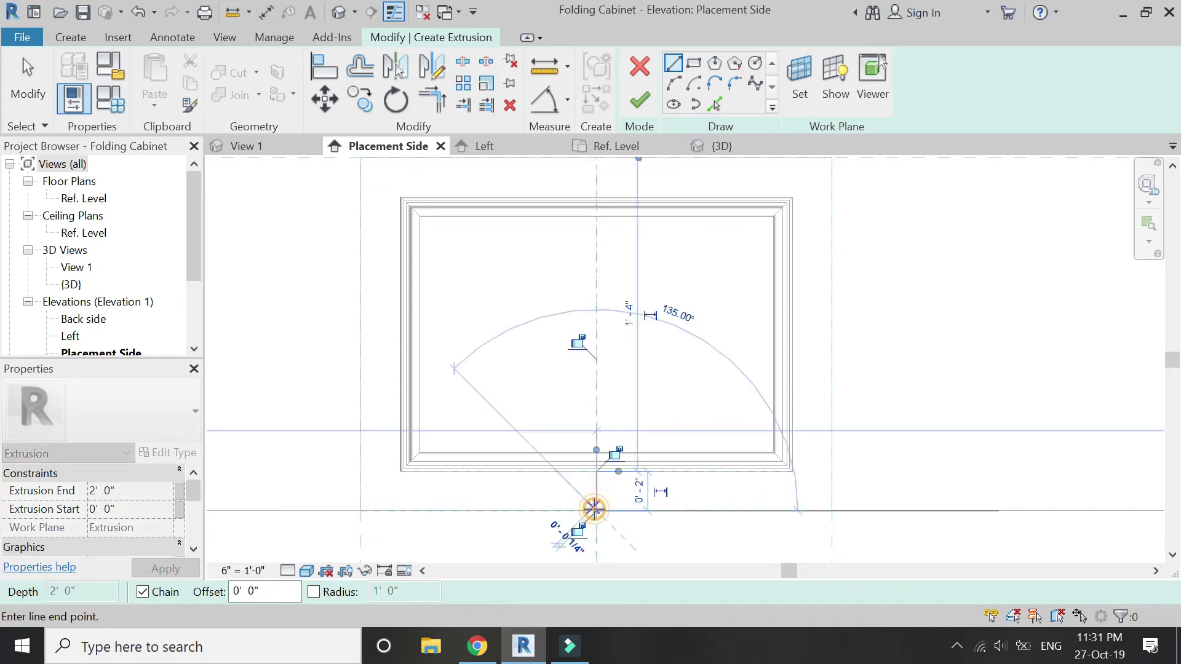
{"action": "left_click", "coordinate": [595, 491]}
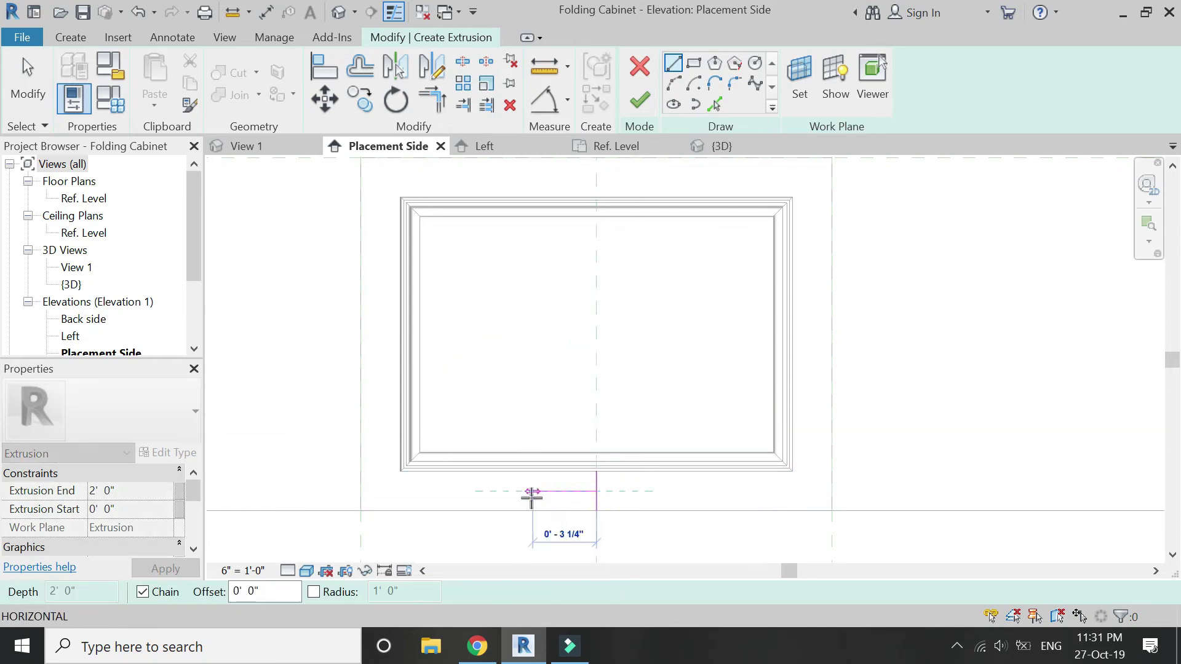
{"action": "type", "text": "5"}
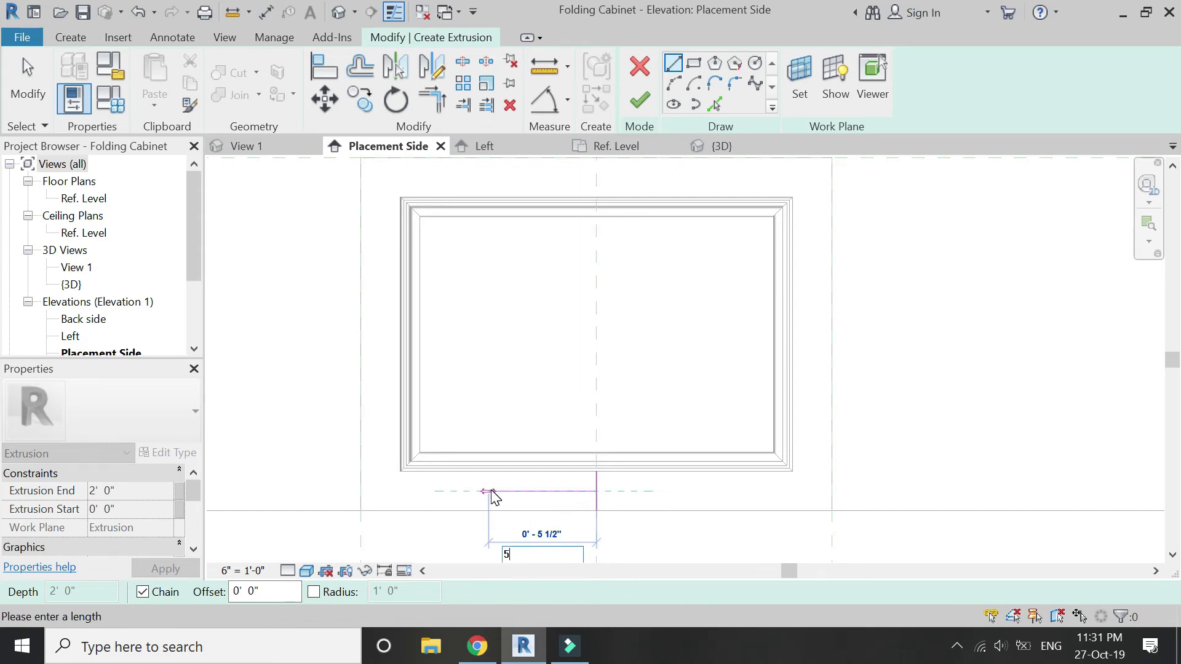
{"action": "type", "text": "\""}
{"action": "key", "text": "Return"}
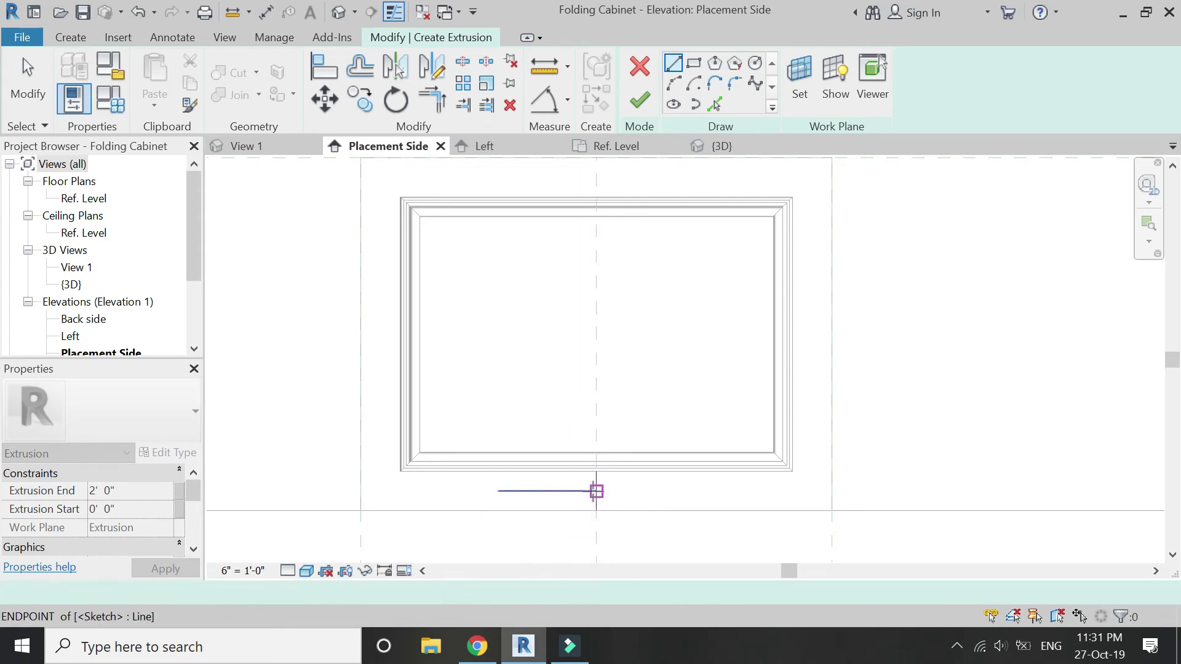
Stretch the horizontal line across the centre line to about 10" long and delete the vertical helper line.
{"action": "key", "text": "Escape"}
{"action": "key", "text": "Escape"}
{"action": "left_click", "coordinate": [594, 493]}
{"action": "left_click_drag", "start_coordinate": [598, 496], "coordinate": [690, 491]}
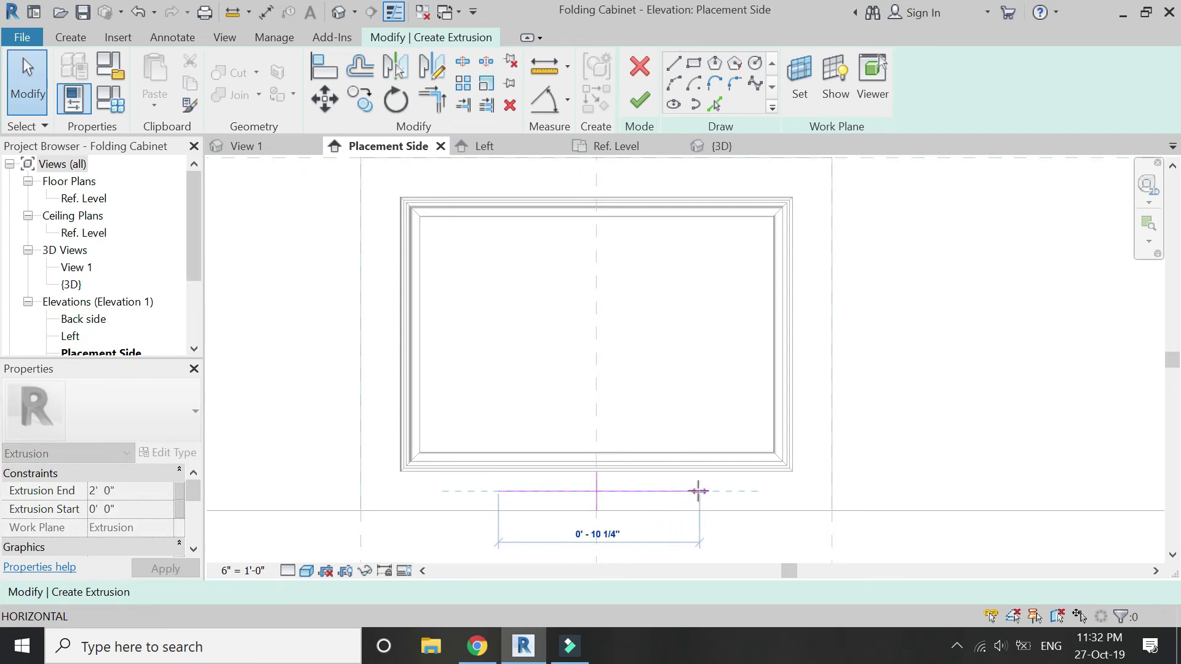
{"action": "left_click_drag", "start_coordinate": [695, 491], "coordinate": [697, 491]}
{"action": "key", "text": "Escape"}
{"action": "scroll", "coordinate": [596, 520], "scroll_direction": "up", "scroll_amount": 3}
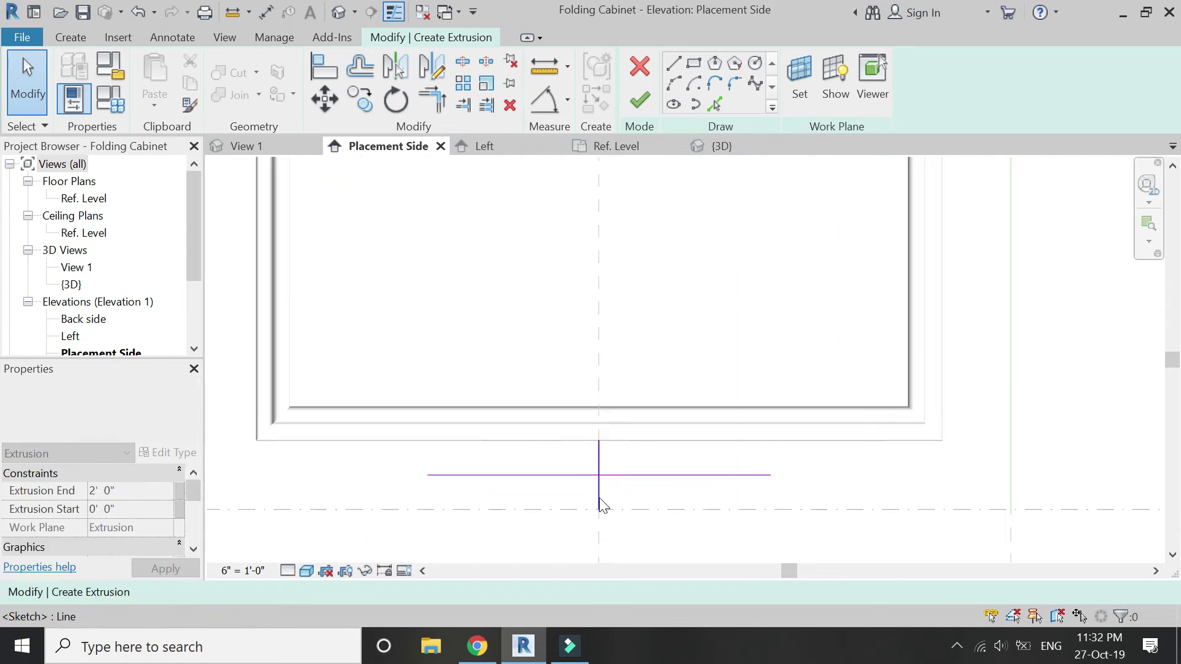
{"action": "left_click", "coordinate": [599, 496]}
{"action": "key", "text": "Delete"}
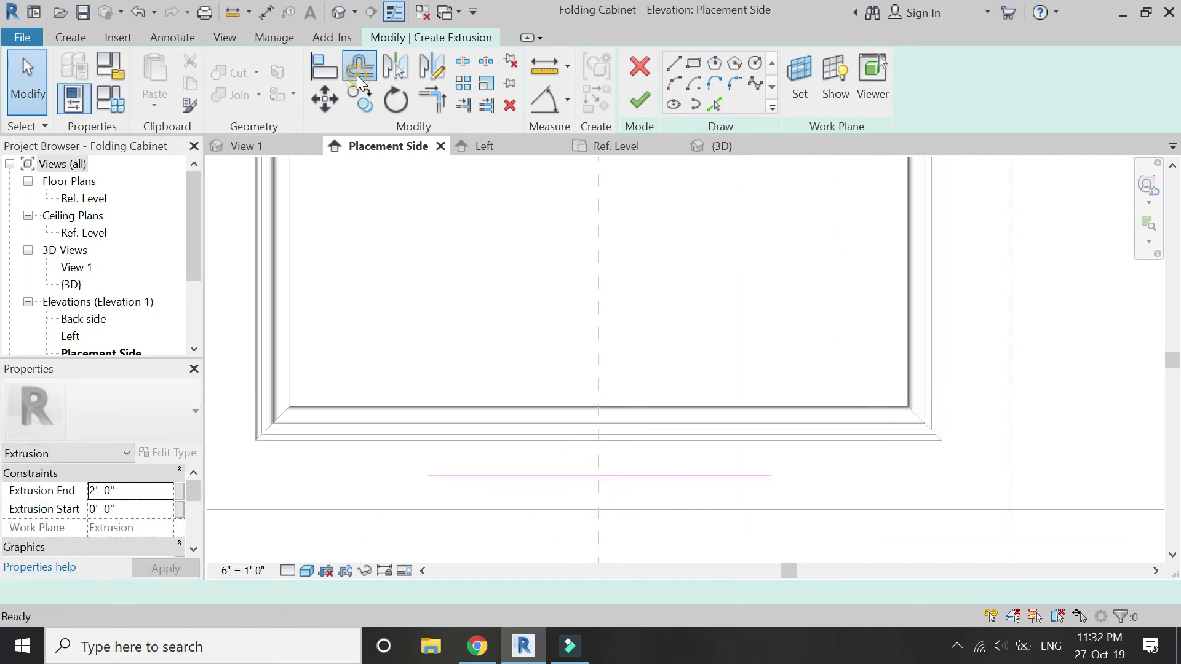
Offset the horizontal line 1/4" to both sides with copies, and delete the original middle line.
{"action": "left_click", "coordinate": [358, 73]}
{"action": "double_click", "coordinate": [387, 592]}
{"action": "type", "text": "1/4'"}
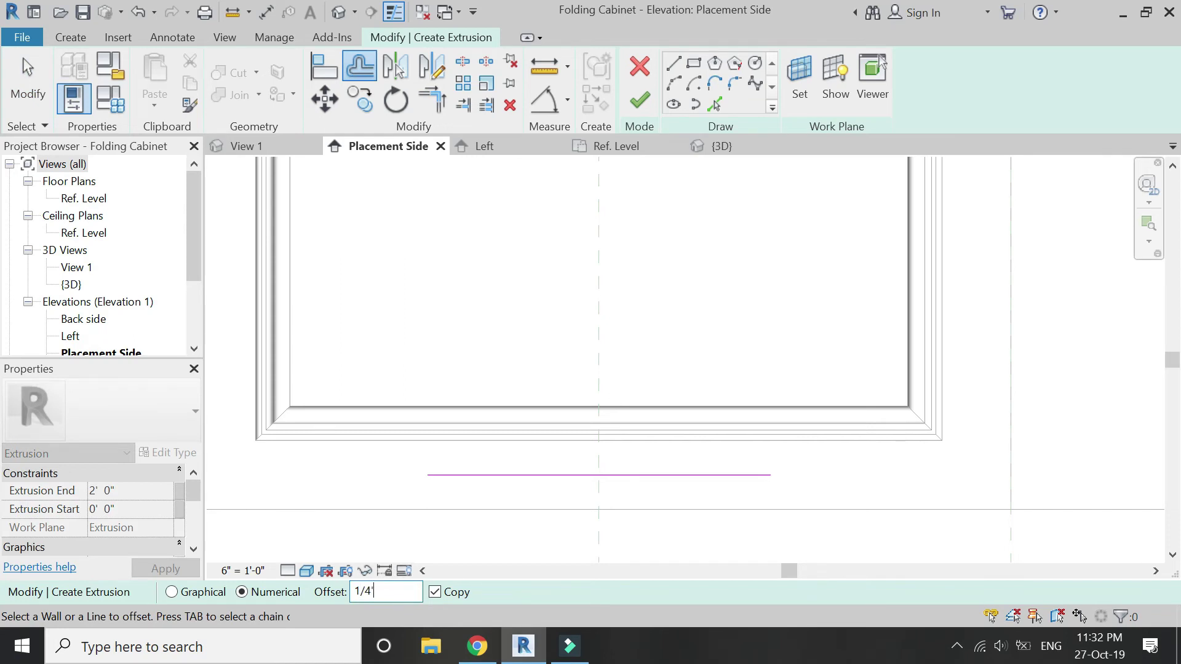
{"action": "left_click", "coordinate": [509, 485]}
{"action": "left_click", "coordinate": [511, 487]}
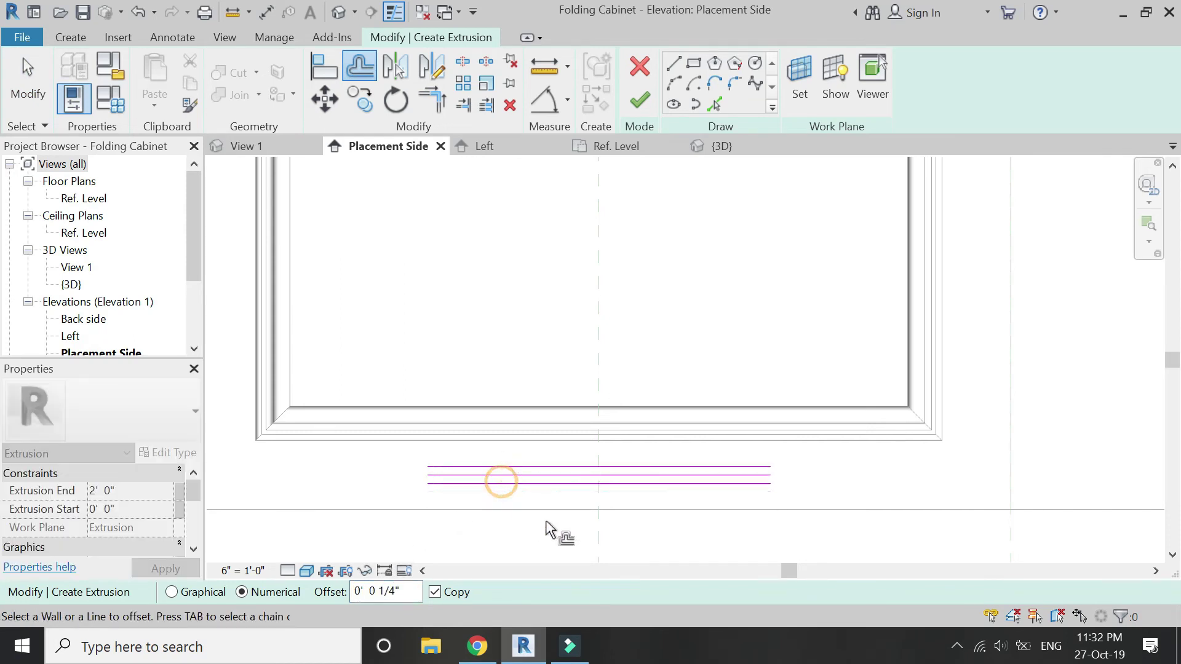
{"action": "scroll", "coordinate": [548, 534], "scroll_direction": "up", "scroll_amount": 3}
{"action": "key", "text": "Escape"}
{"action": "left_click", "coordinate": [538, 473]}
{"action": "key", "text": "Delete"}
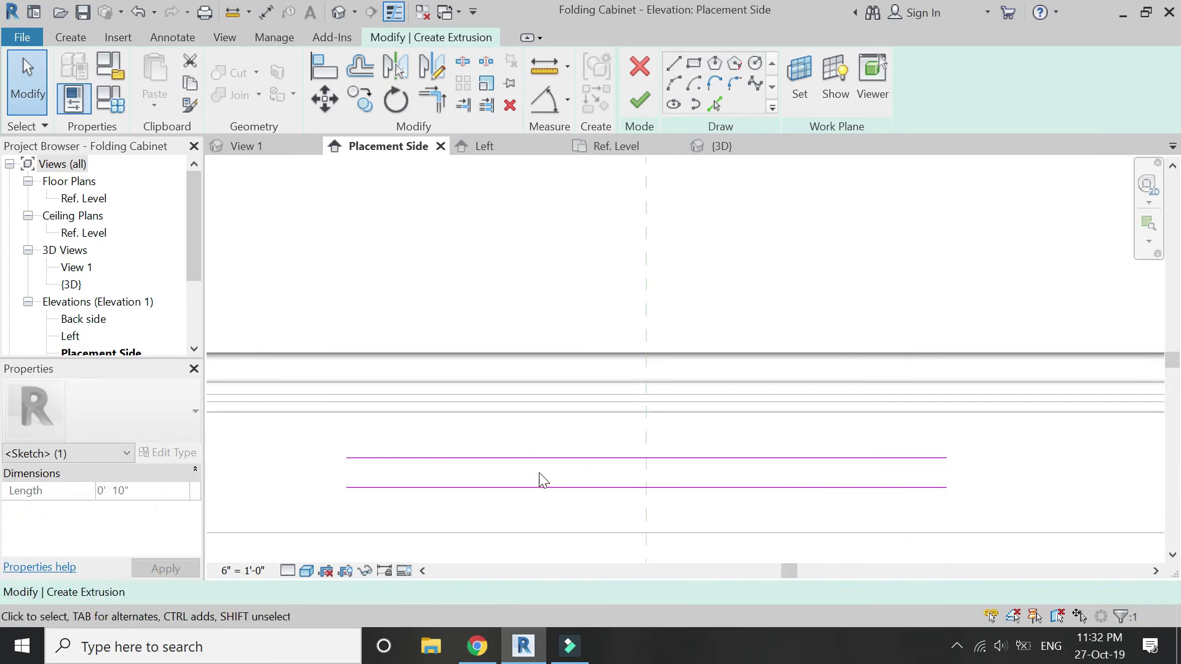
Close both ends of the two parallel lines with short vertical lines to form a thin rectangle.
{"action": "left_click", "coordinate": [672, 72]}
{"action": "left_click", "coordinate": [346, 458]}
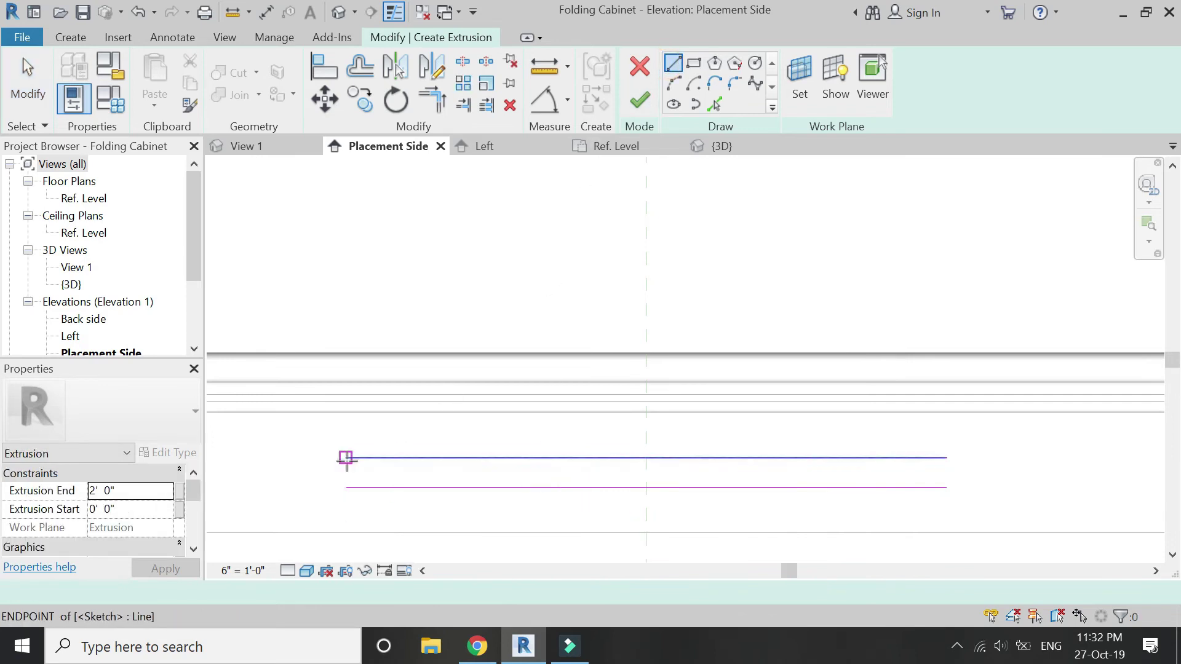
{"action": "left_click", "coordinate": [345, 487]}
{"action": "key", "text": "Escape"}
{"action": "left_click", "coordinate": [946, 458]}
{"action": "left_click", "coordinate": [946, 488]}
{"action": "key", "text": "Escape"}
{"action": "key", "text": "Escape"}
Dimension the rectangle's two ends to the centre reference plane with an aligned dimension and make the segments equal.
{"action": "scroll", "coordinate": [486, 473], "scroll_direction": "down", "scroll_amount": 3}
{"action": "left_click", "coordinate": [568, 101]}
{"action": "left_click", "coordinate": [575, 137]}
{"action": "scroll", "coordinate": [529, 486], "scroll_direction": "up", "scroll_amount": 4}
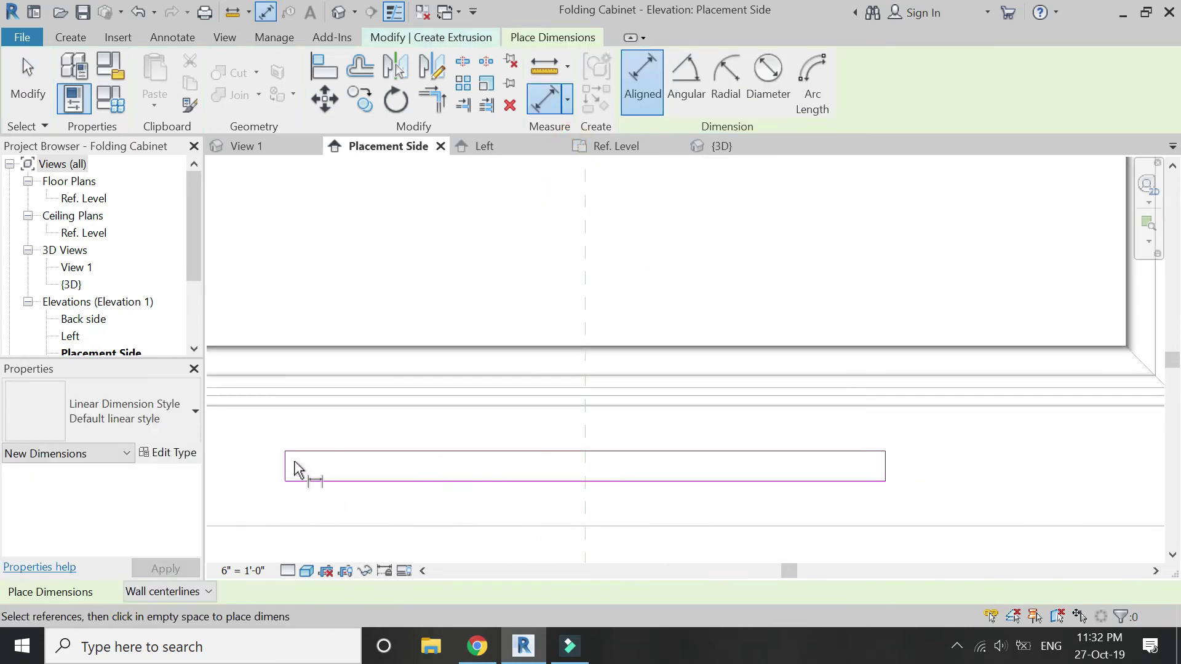
{"action": "left_click", "coordinate": [285, 468]}
{"action": "left_click", "coordinate": [587, 478]}
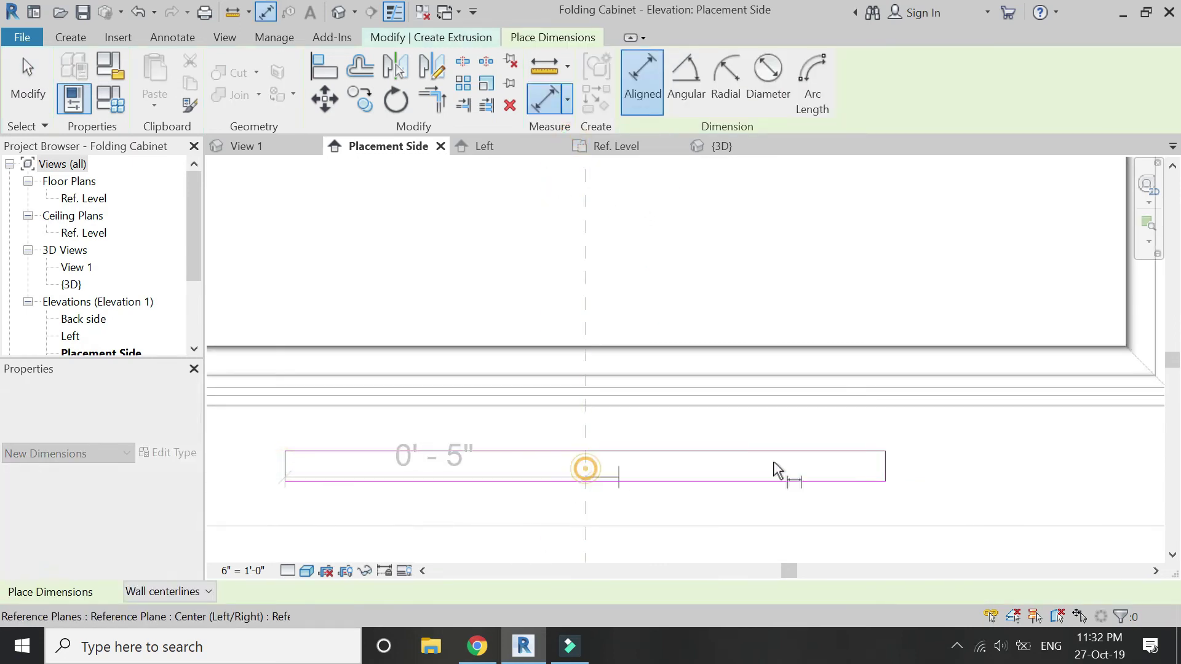
{"action": "left_click", "coordinate": [885, 471]}
{"action": "left_click", "coordinate": [803, 435]}
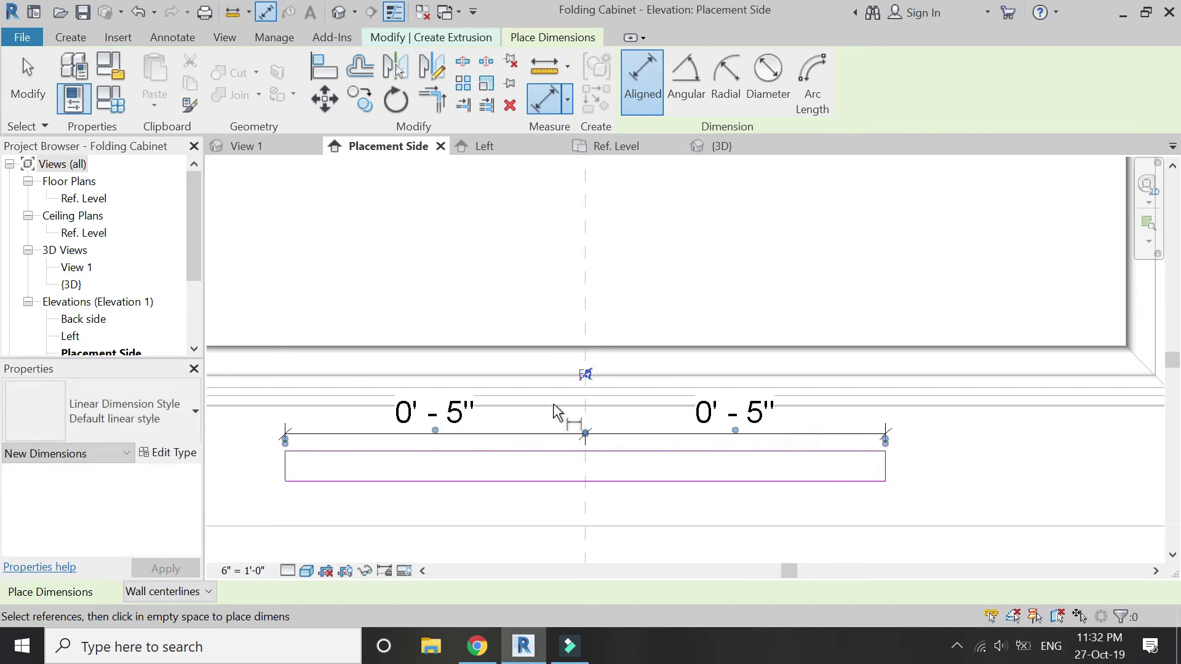
{"action": "left_click", "coordinate": [585, 374]}
{"action": "scroll", "coordinate": [535, 354], "scroll_direction": "down", "scroll_amount": 4}
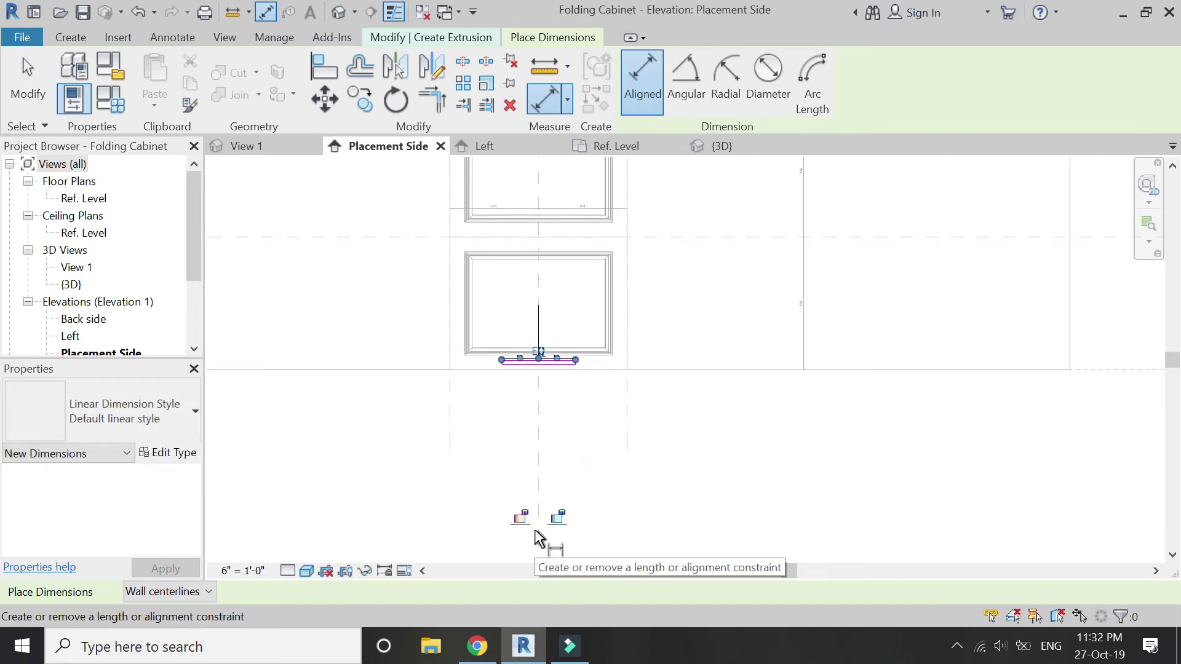
{"action": "left_click", "coordinate": [542, 352]}
{"action": "key", "text": "Escape"}
{"action": "scroll", "coordinate": [542, 352], "scroll_direction": "up", "scroll_amount": 3}
{"action": "key", "text": "Escape"}
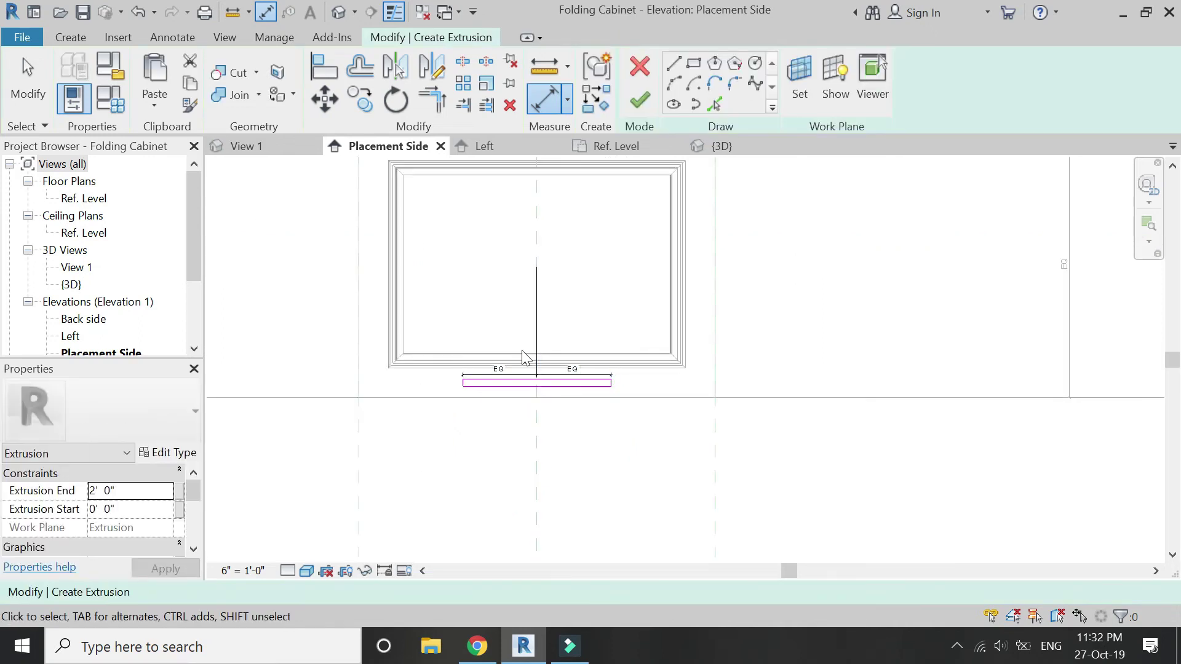
{"action": "scroll", "coordinate": [522, 350], "scroll_direction": "up", "scroll_amount": 3}
In the 3D view, set the extrusion end to 3" and finish the strip's extrusion.
{"action": "left_click", "coordinate": [773, 146]}
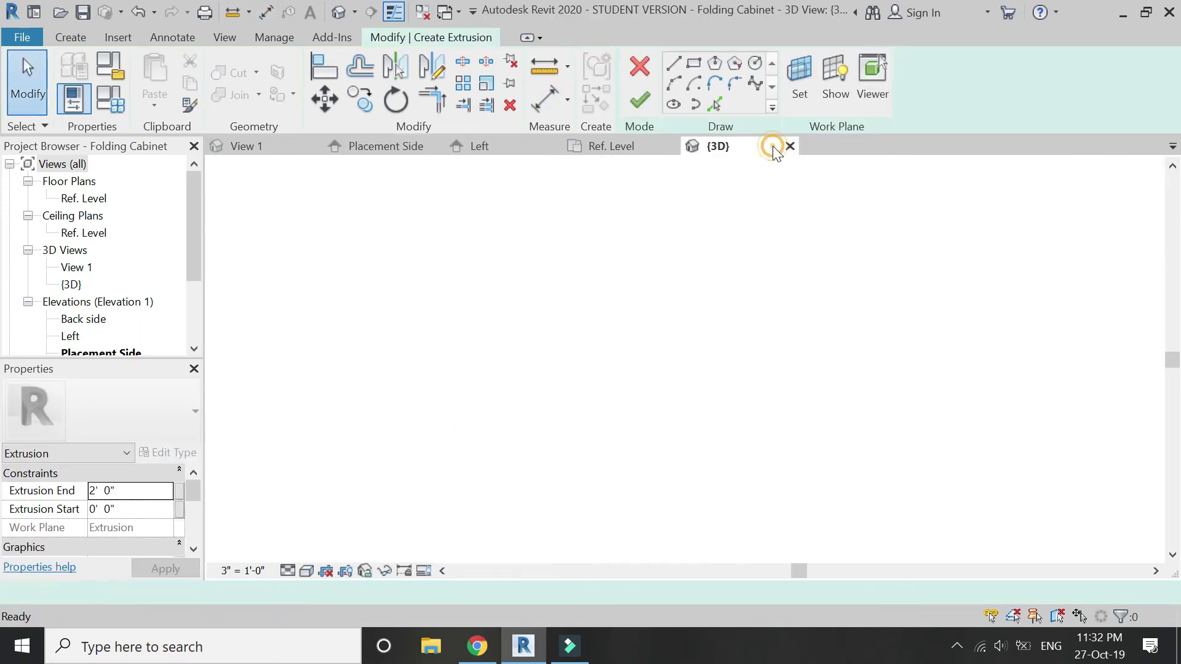
{"action": "scroll", "coordinate": [575, 505], "scroll_direction": "up", "scroll_amount": 2}
{"action": "scroll", "coordinate": [573, 504], "scroll_direction": "up", "scroll_amount": 2}
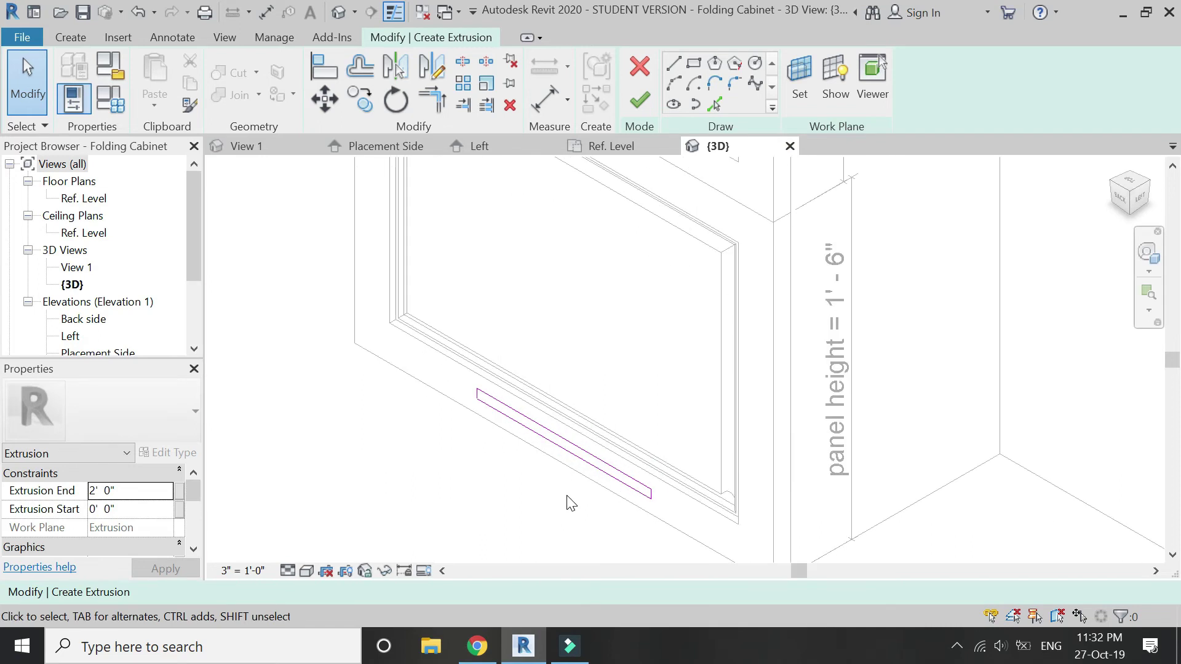
{"action": "left_click", "coordinate": [159, 496]}
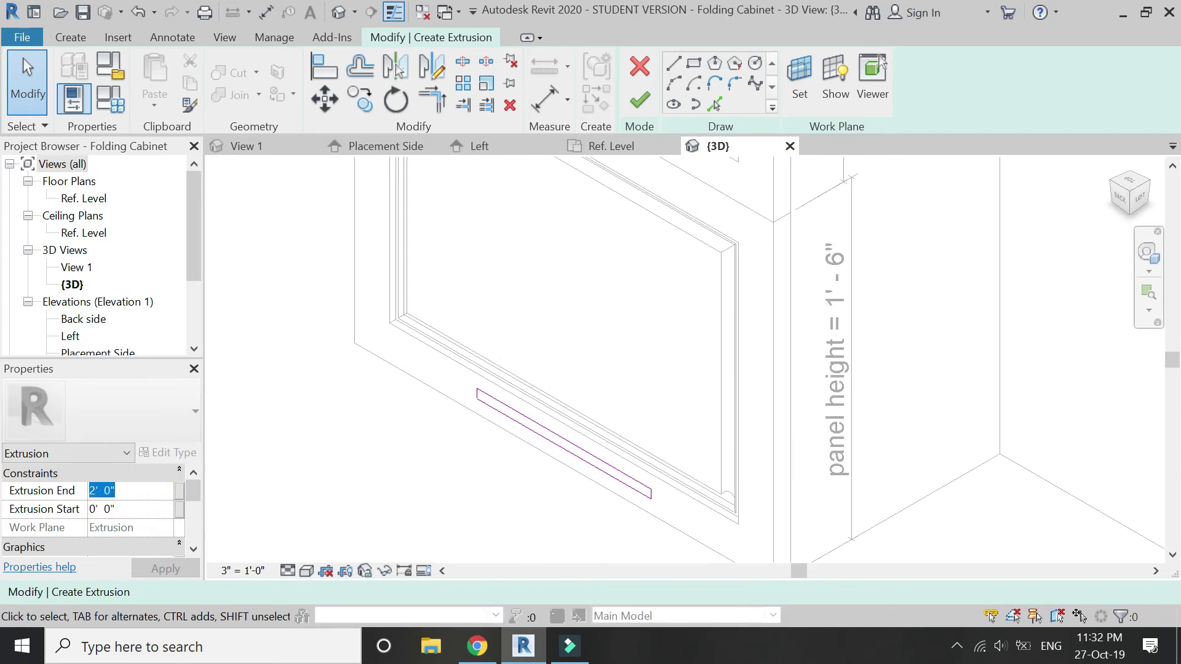
{"action": "type", "text": "3"}
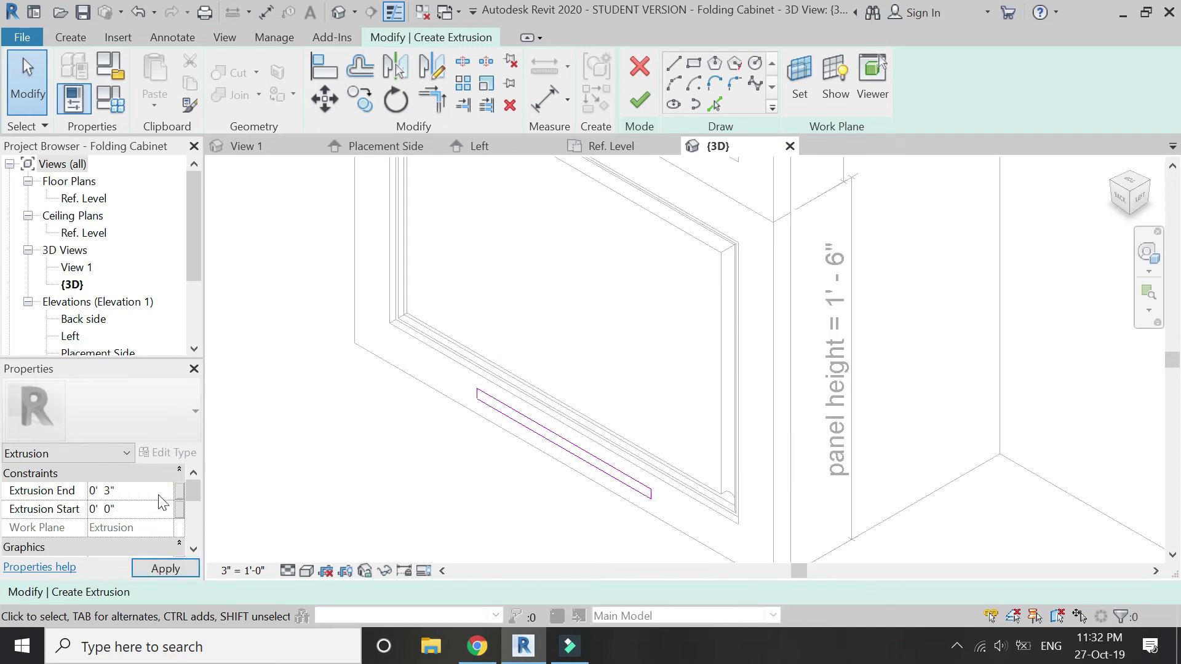
{"action": "left_click", "coordinate": [146, 512]}
{"action": "left_click", "coordinate": [641, 101]}
In the Ref. Level plan, set the strip's extrusion start to 1/2" and apply it.
{"action": "left_click", "coordinate": [609, 145]}
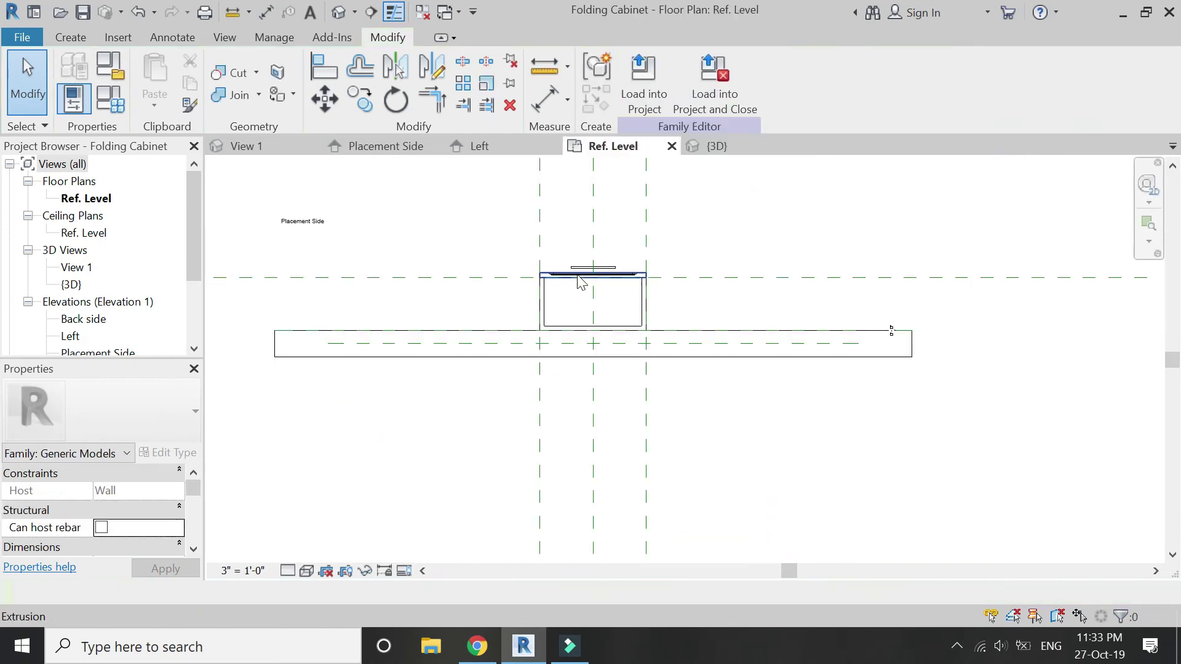
{"action": "scroll", "coordinate": [594, 255], "scroll_direction": "up", "scroll_amount": 3}
{"action": "scroll", "coordinate": [600, 259], "scroll_direction": "up", "scroll_amount": 2}
{"action": "left_click", "coordinate": [575, 312]}
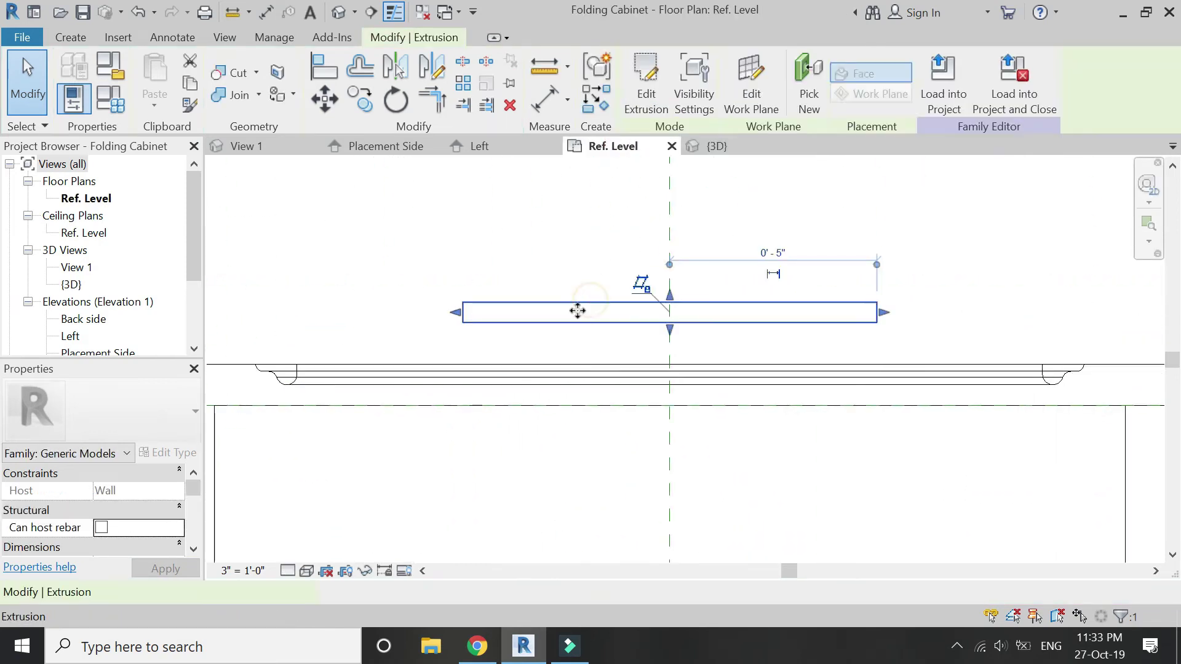
{"action": "left_click", "coordinate": [135, 490]}
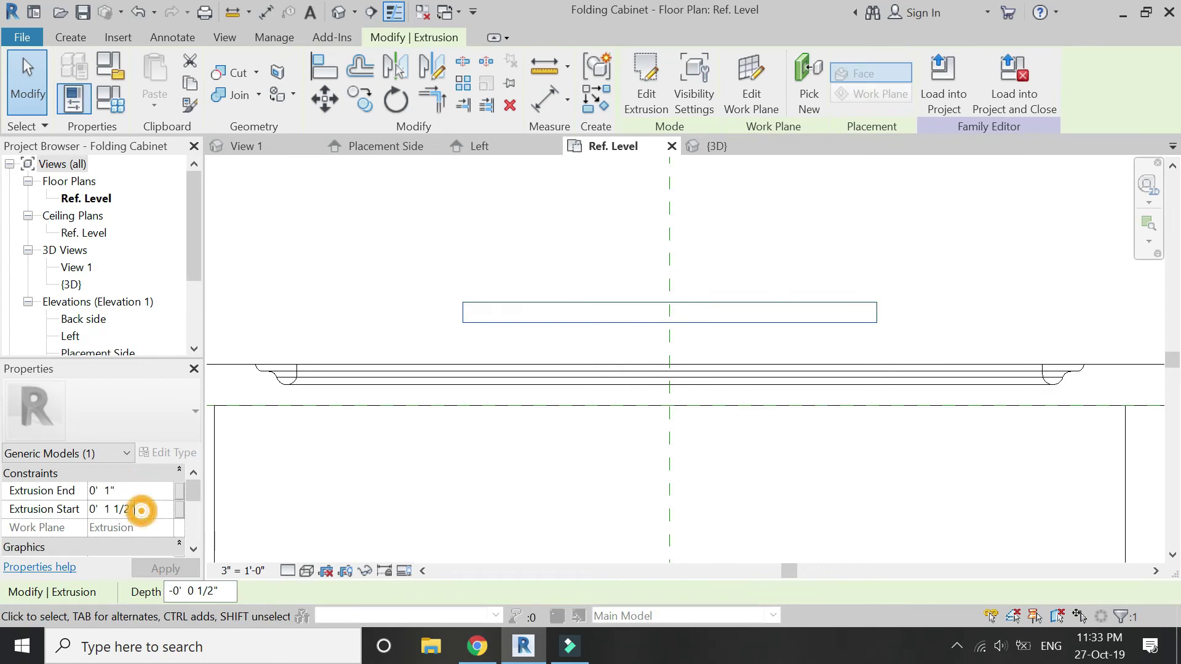
{"action": "left_click_drag", "start_coordinate": [95, 509], "coordinate": [138, 509]}
{"action": "type", "text": "/2"}
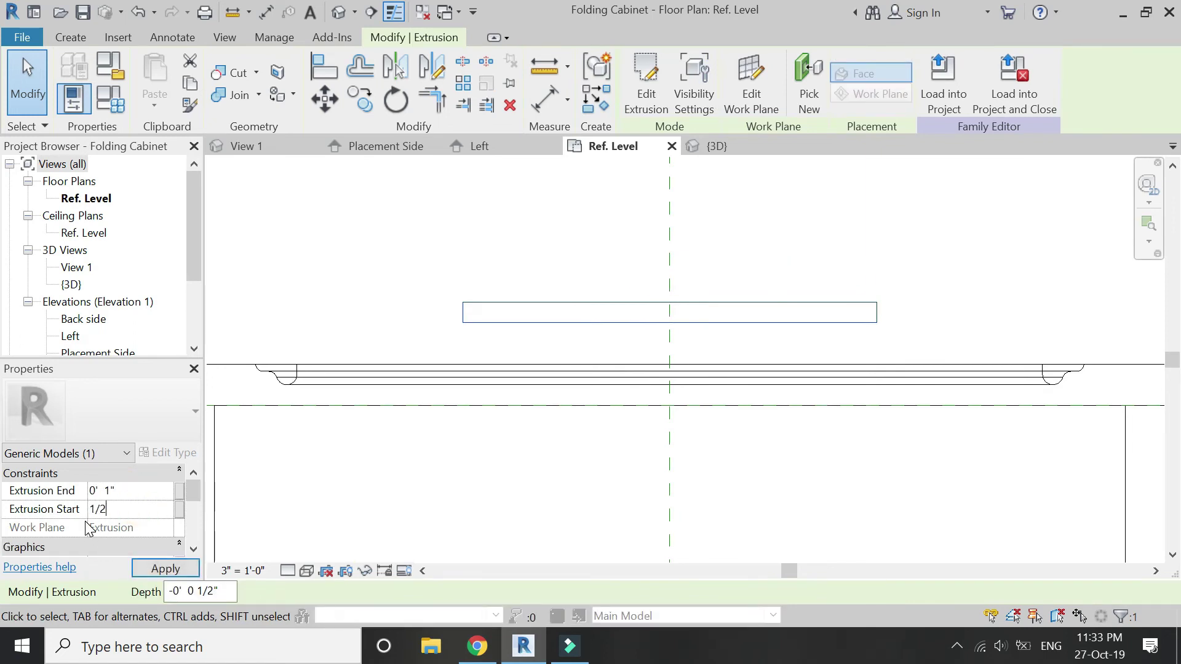
{"action": "left_click", "coordinate": [148, 574]}
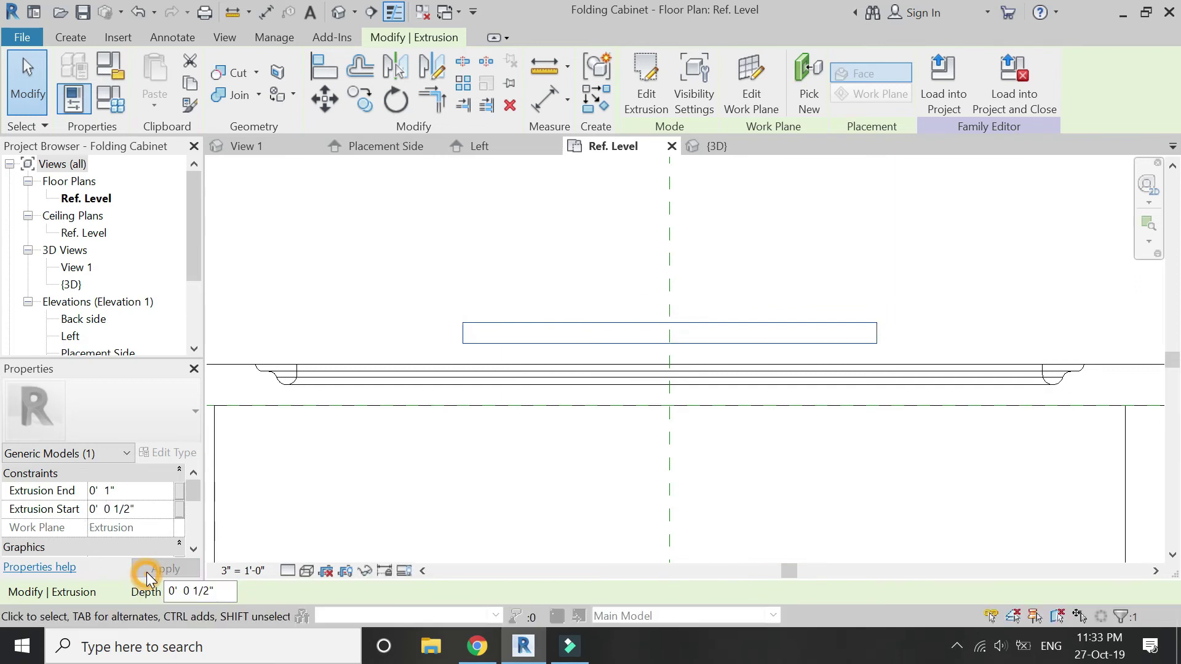
{"action": "left_click", "coordinate": [488, 362]}
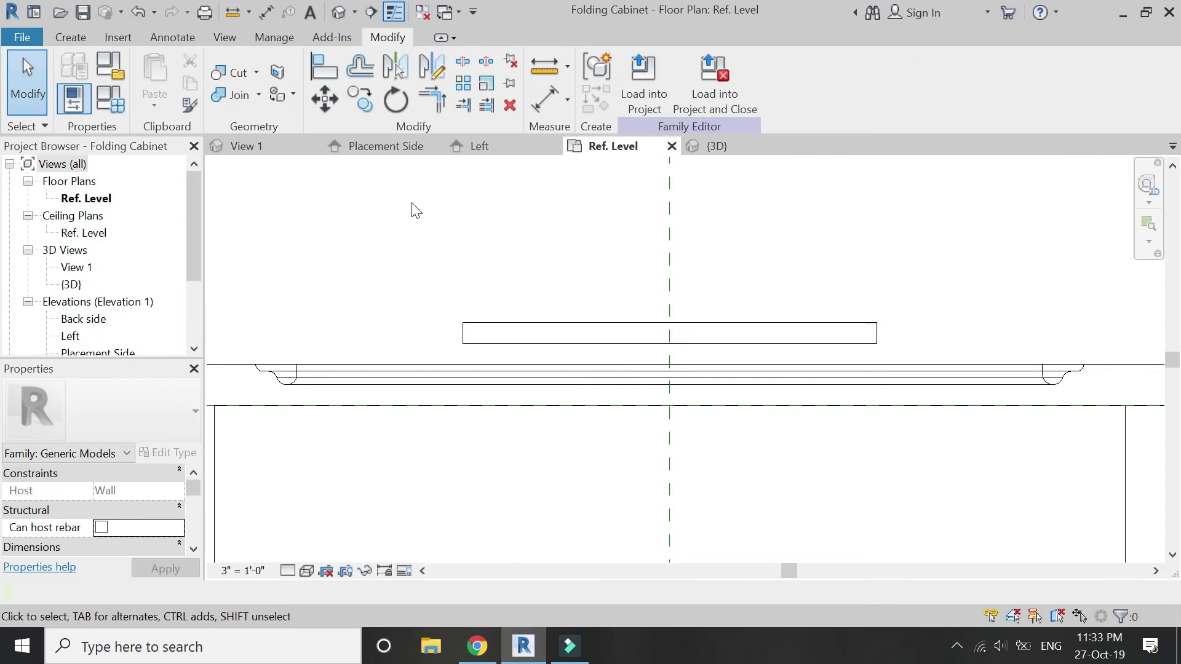
In the Placement Side elevation, start an extrusion and pick the strip's front face as its work plane.
{"action": "left_click", "coordinate": [386, 146]}
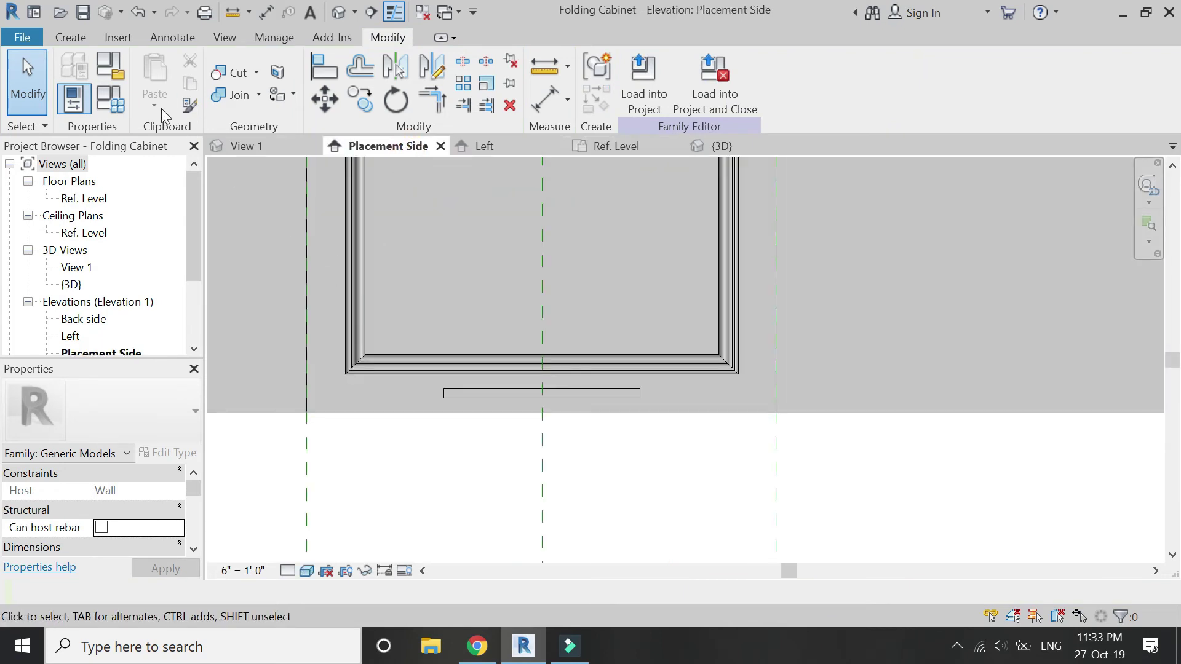
{"action": "left_click", "coordinate": [84, 38]}
{"action": "left_click", "coordinate": [146, 61]}
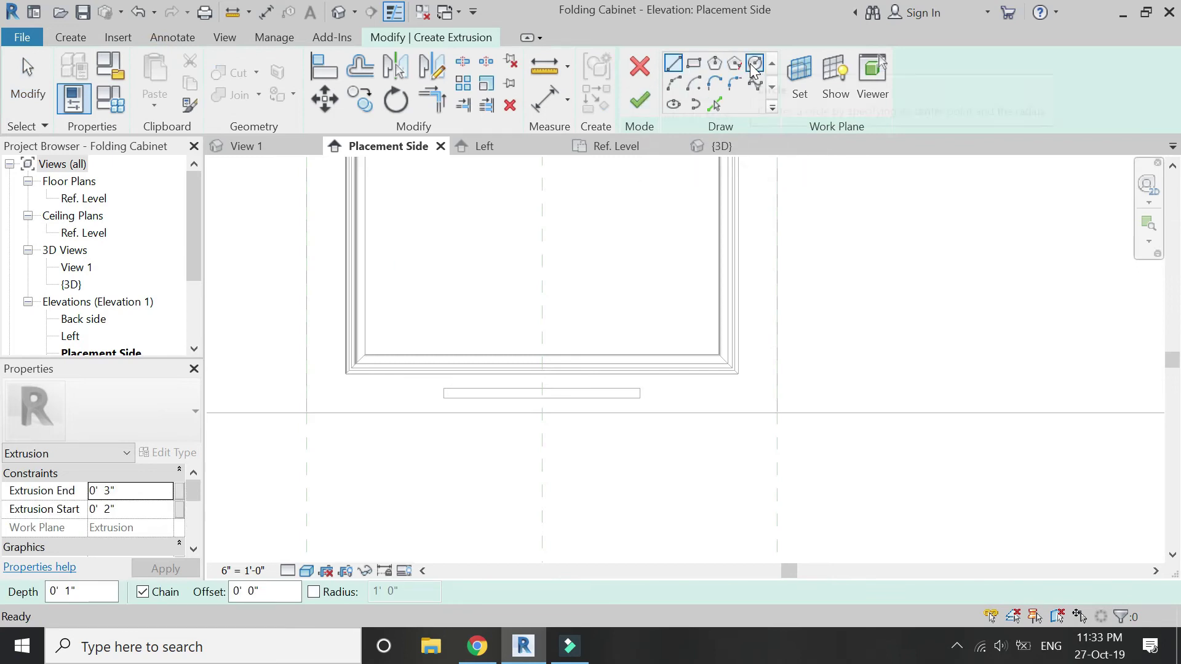
{"action": "left_click", "coordinate": [754, 64]}
{"action": "left_click", "coordinate": [795, 83]}
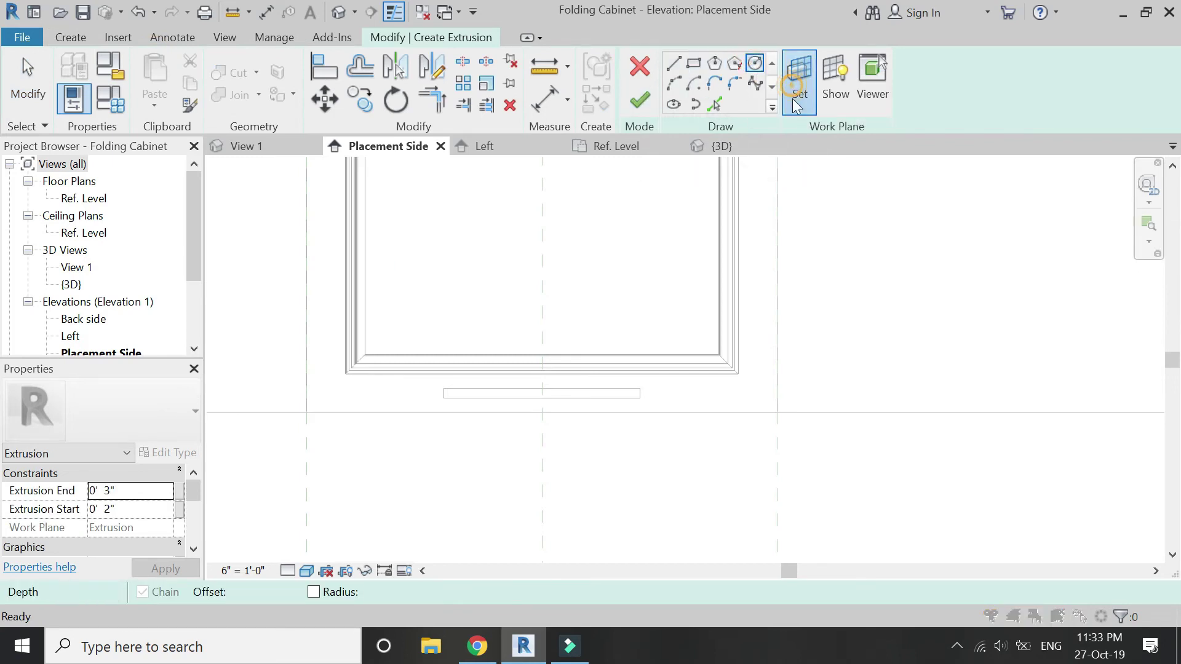
{"action": "left_click", "coordinate": [798, 442]}
{"action": "left_click", "coordinate": [861, 525]}
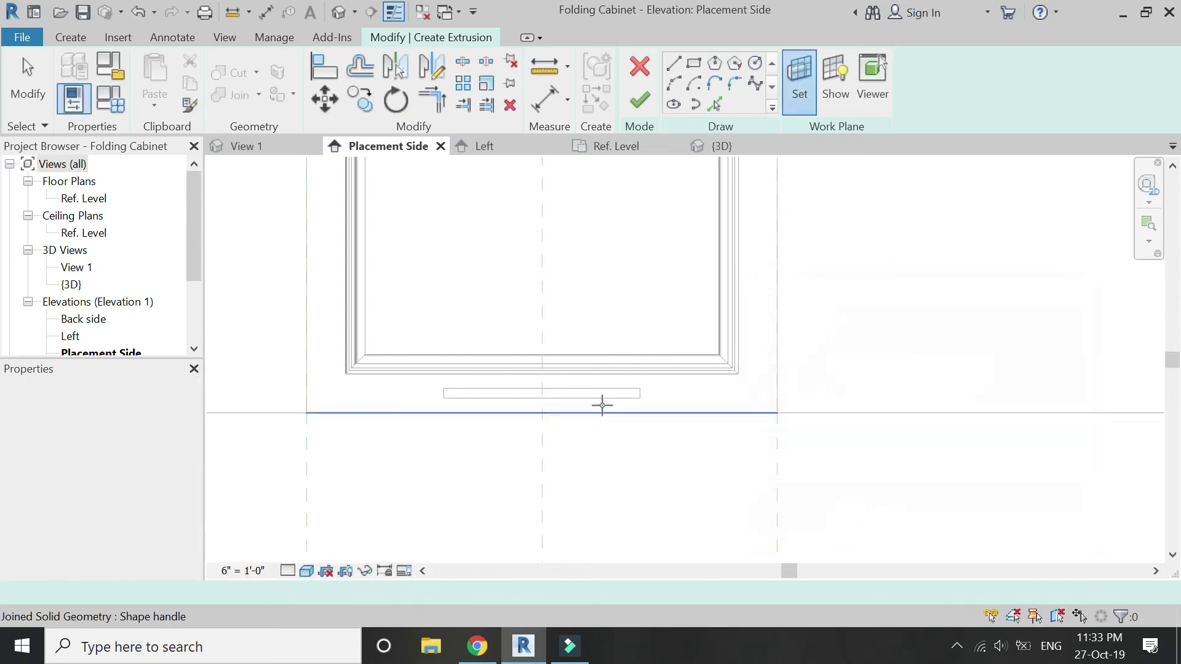
{"action": "left_click", "coordinate": [604, 398]}
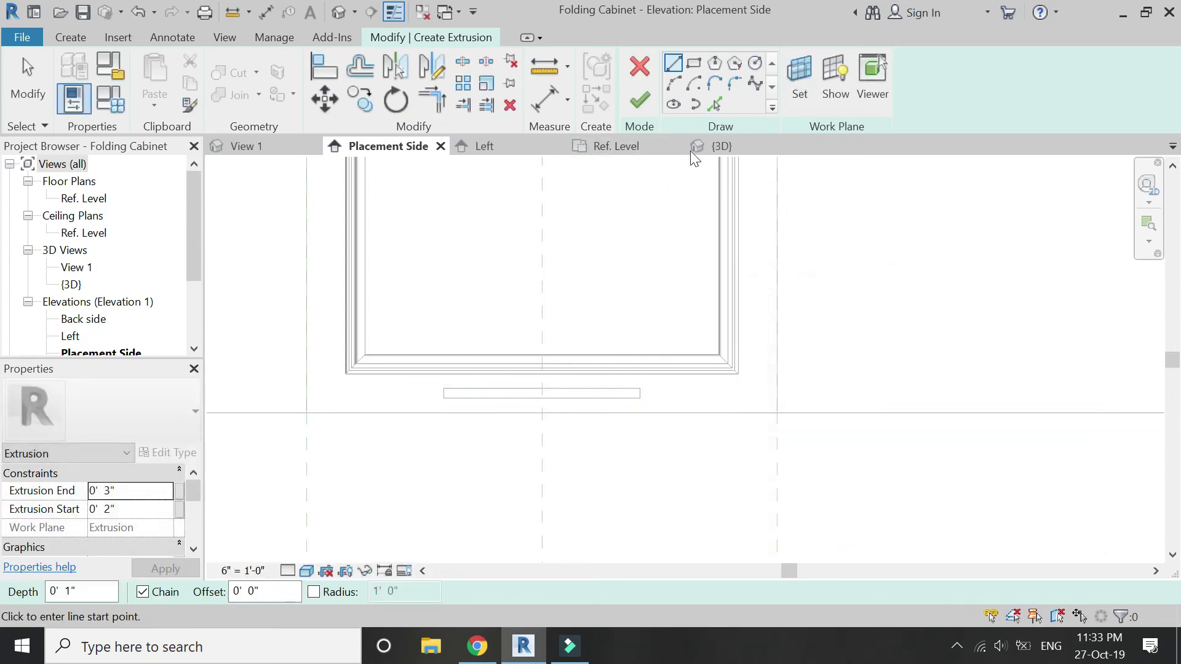
Sketch a horizontal helper line along the strip's mid-height from the centre reference plane to its left end.
{"action": "scroll", "coordinate": [486, 396], "scroll_direction": "up", "scroll_amount": 5}
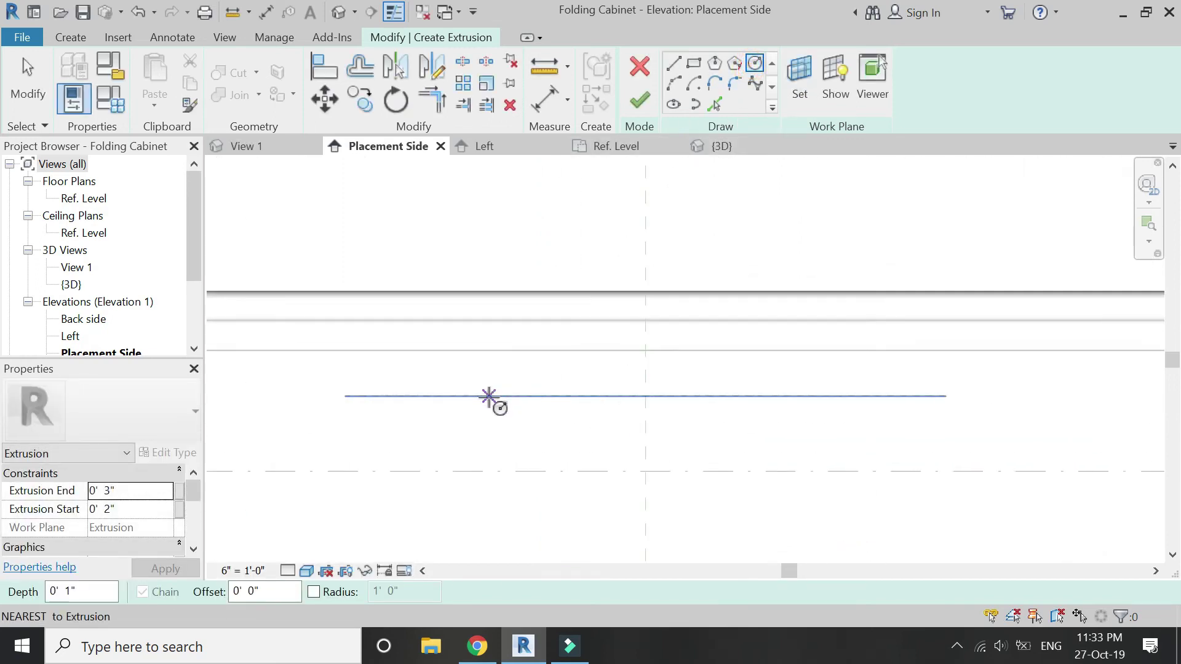
{"action": "key", "text": "l"}
{"action": "key", "text": "i"}
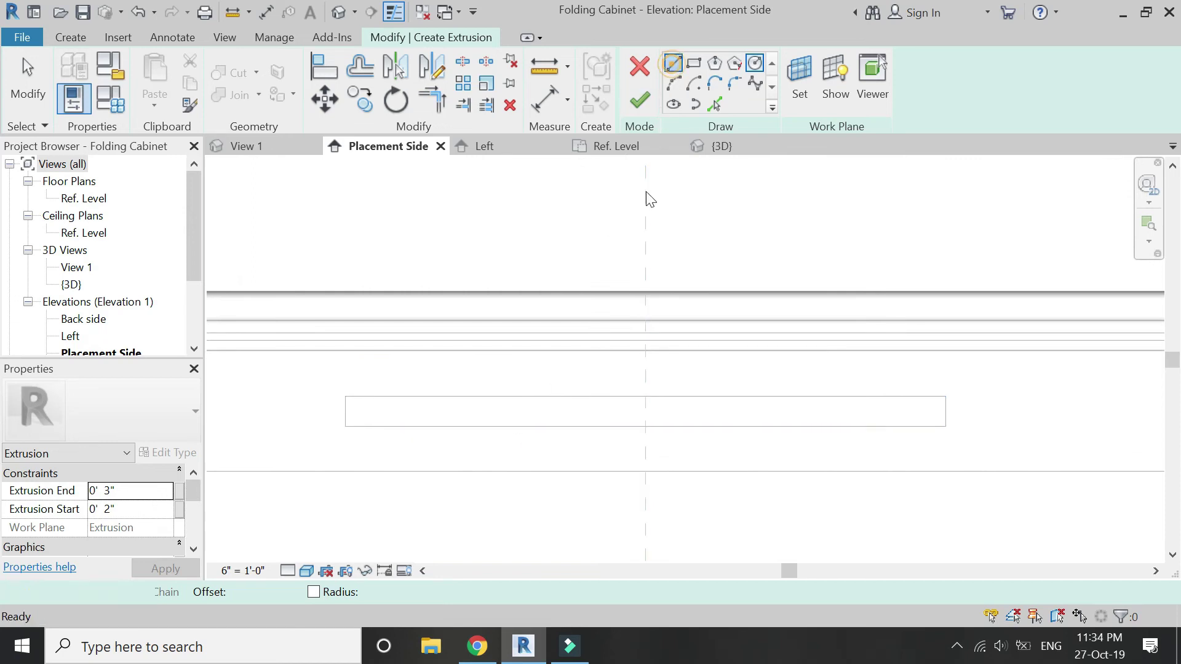
{"action": "left_click", "coordinate": [644, 413]}
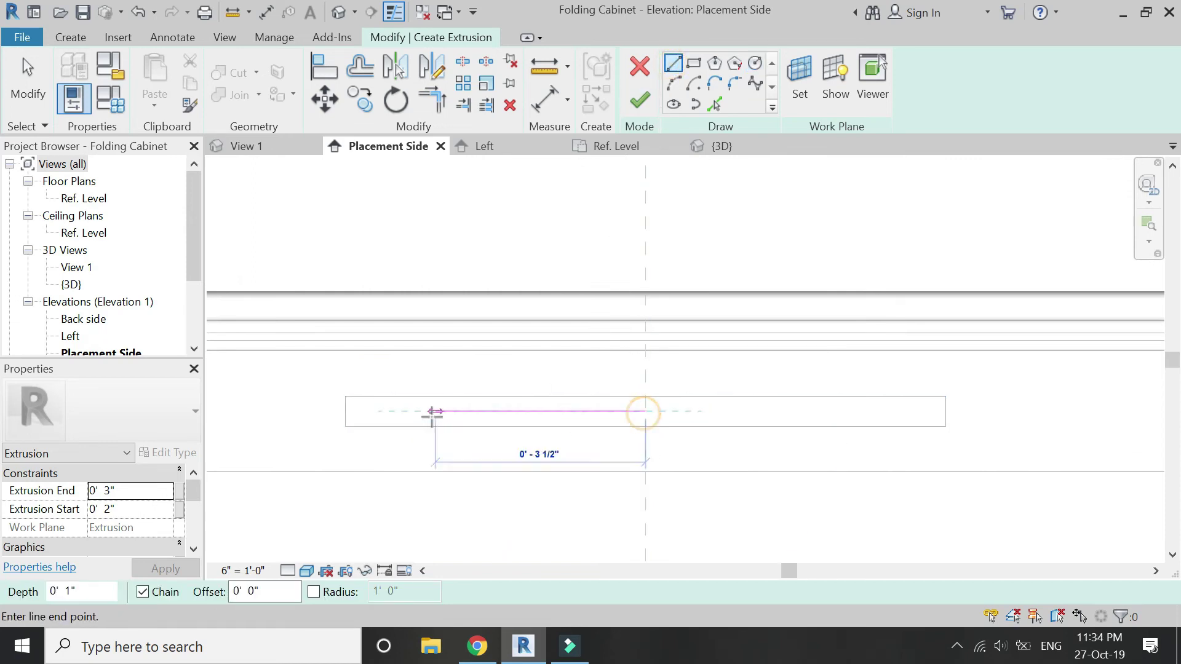
{"action": "left_click", "coordinate": [345, 411]}
Draw a circle centred on the helper line's midpoint and touching the strip's long edges, and delete the helper line.
{"action": "left_click", "coordinate": [755, 63]}
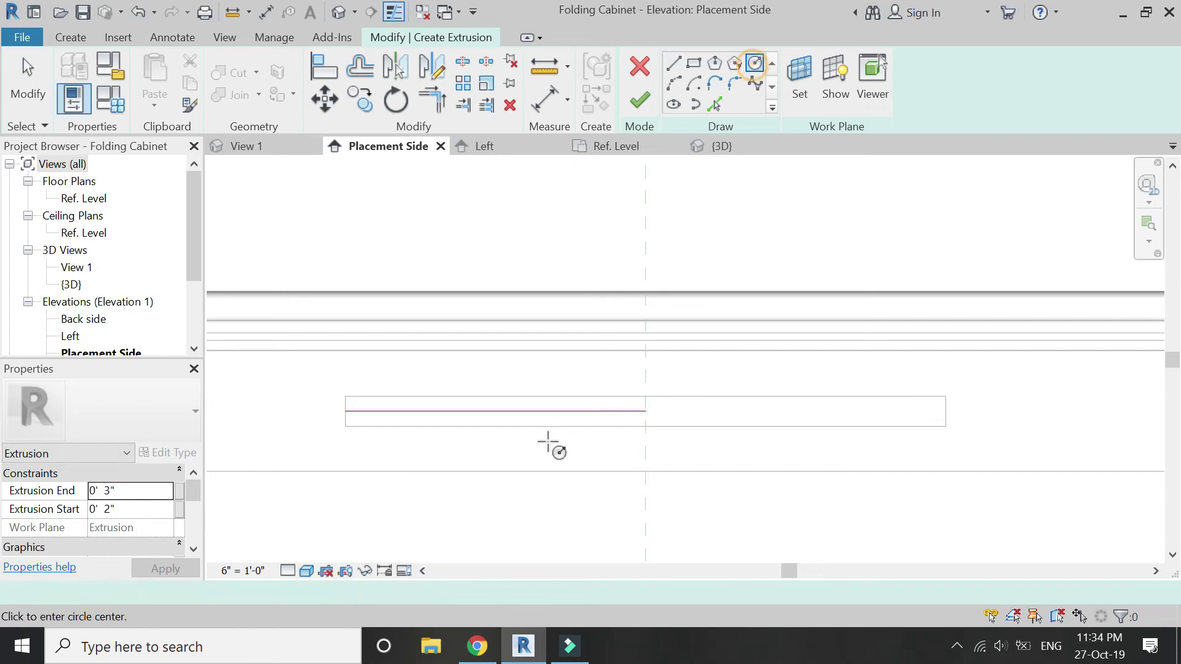
{"action": "left_click", "coordinate": [495, 411]}
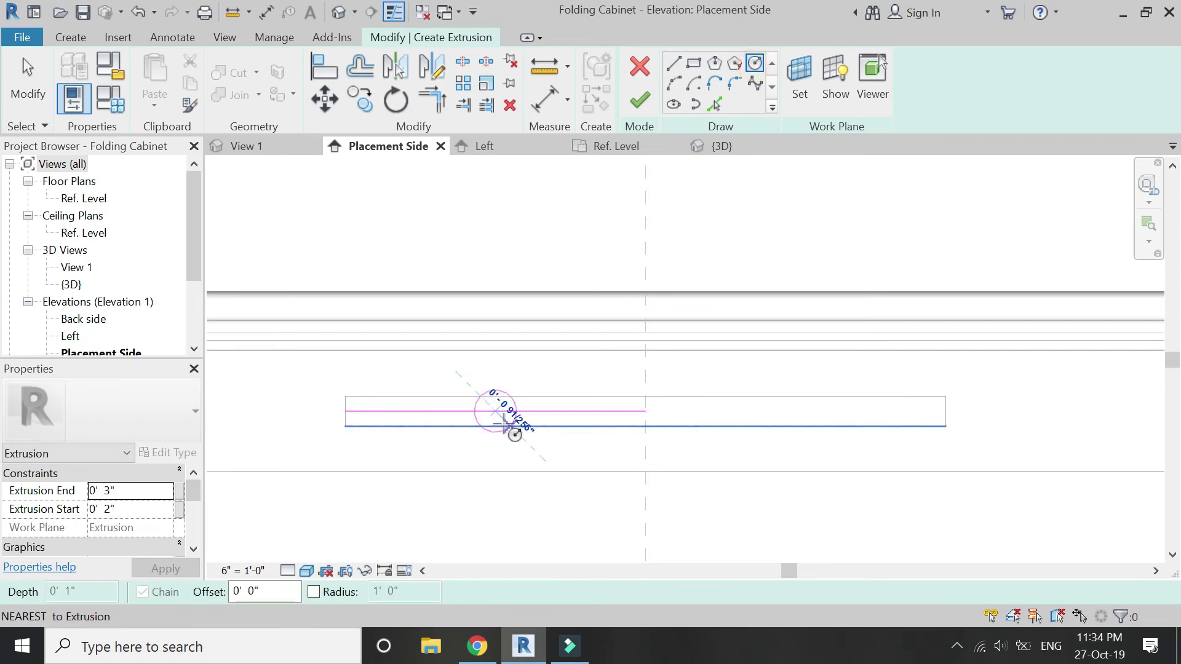
{"action": "left_click", "coordinate": [506, 422]}
{"action": "key", "text": "Escape"}
{"action": "key", "text": "Escape"}
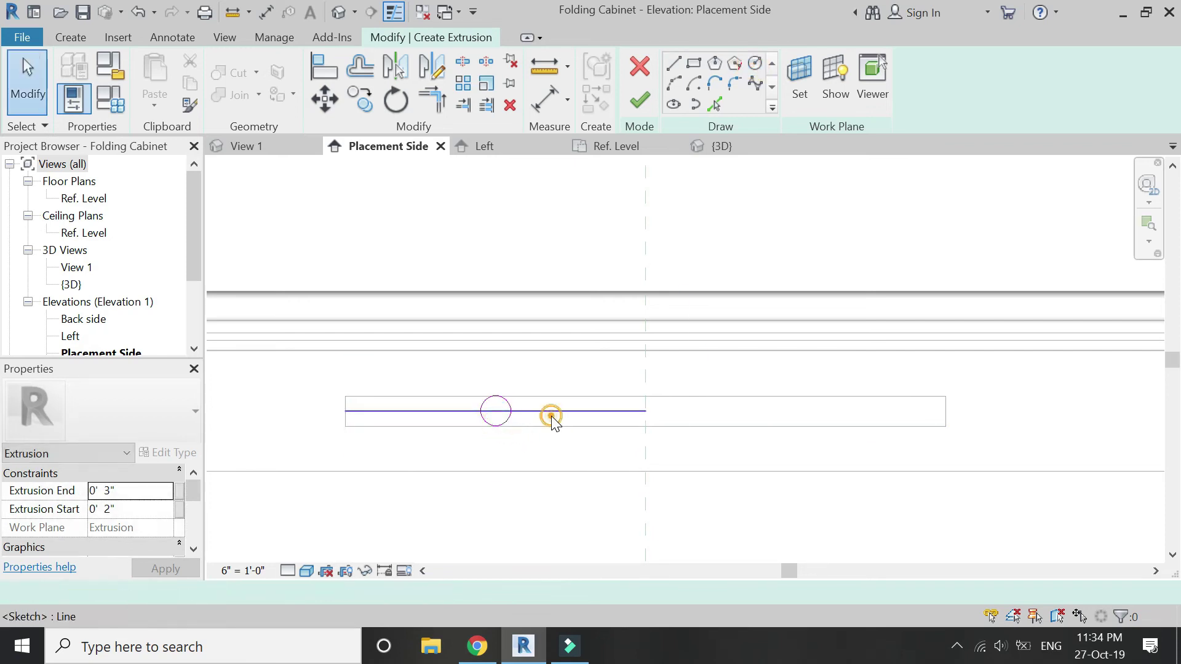
{"action": "left_click", "coordinate": [551, 416]}
{"action": "key", "text": "Delete"}
Mirror a copy of the circle to the strip's other half about an axis drawn on the centre reference plane.
{"action": "left_click", "coordinate": [494, 426]}
{"action": "key", "text": "d"}
{"action": "key", "text": "m"}
{"action": "left_click", "coordinate": [645, 367]}
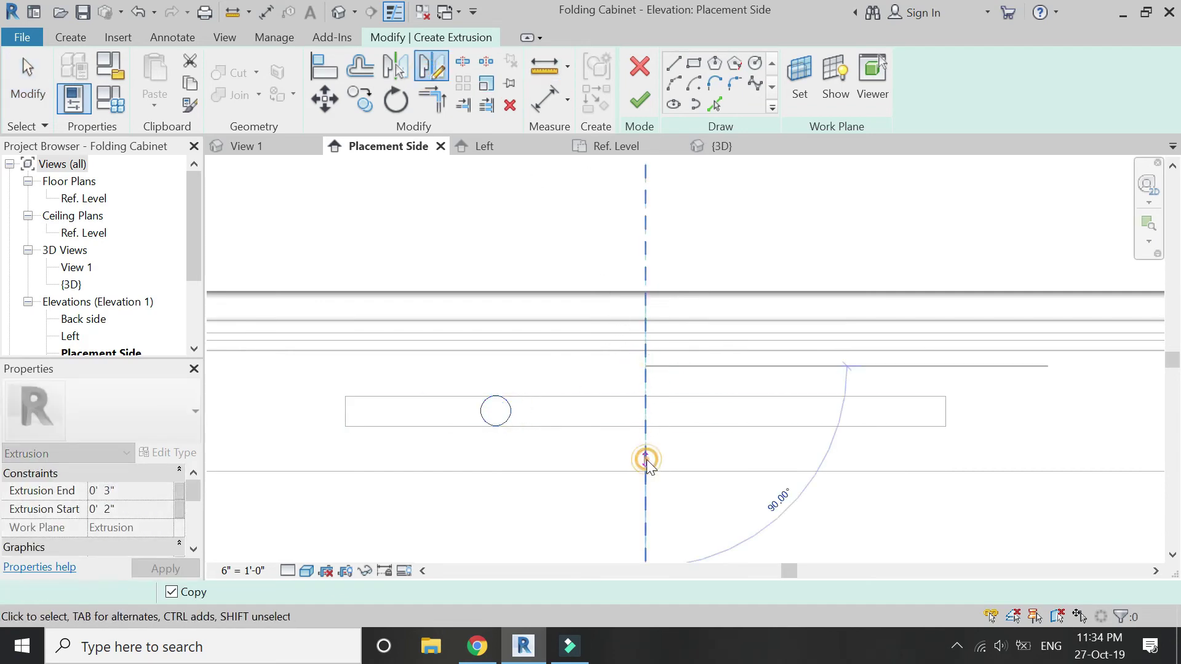
{"action": "left_click", "coordinate": [646, 459]}
Draw a vertical reference plane upward from the centre of each circle.
{"action": "scroll", "coordinate": [641, 461], "scroll_direction": "down", "scroll_amount": 1}
{"action": "left_click", "coordinate": [71, 37]}
{"action": "left_click", "coordinate": [1042, 86]}
{"action": "left_click", "coordinate": [495, 402]}
{"action": "left_click", "coordinate": [495, 259]}
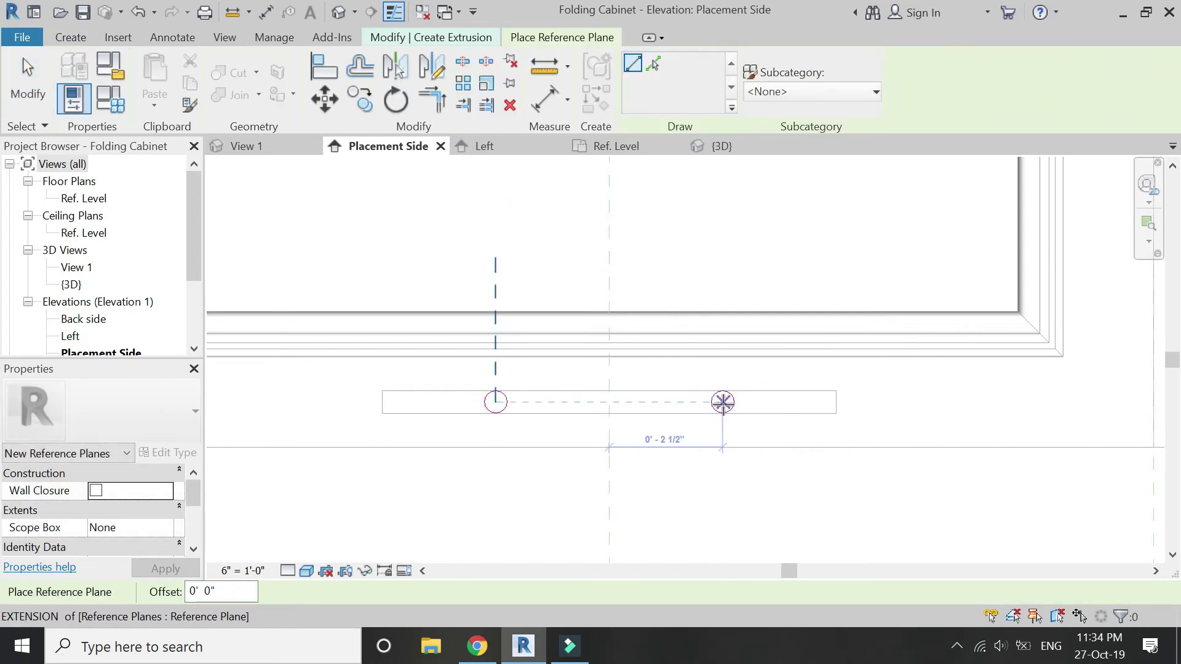
{"action": "scroll", "coordinate": [729, 401], "scroll_direction": "up", "scroll_amount": 2}
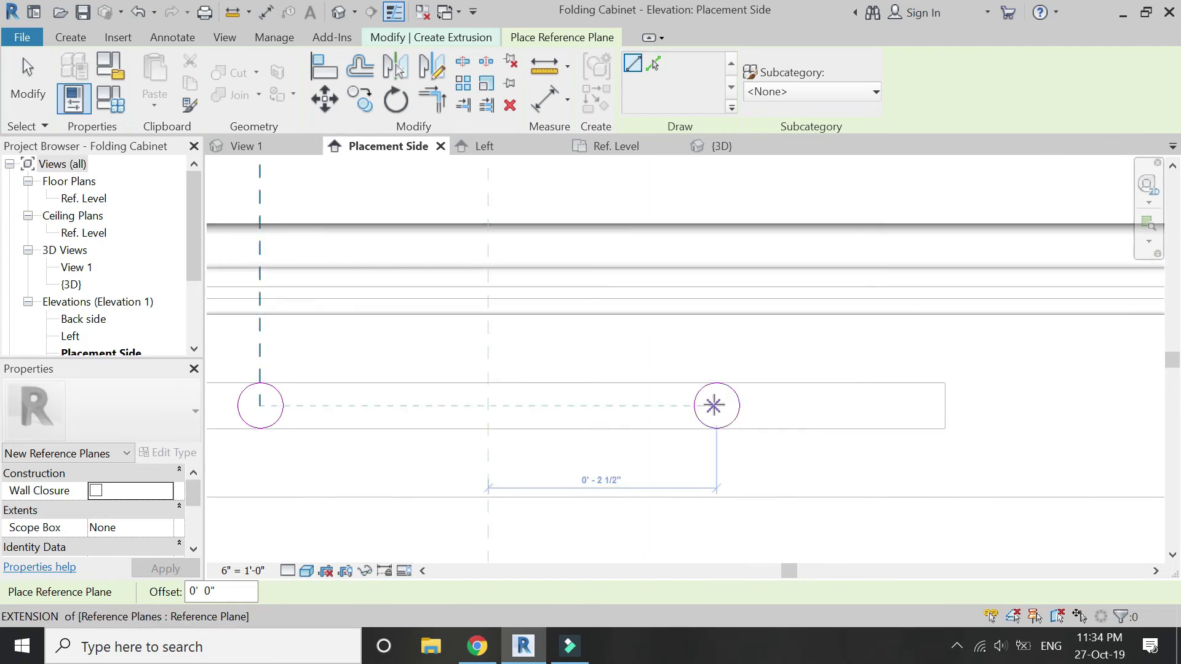
{"action": "left_click", "coordinate": [715, 405]}
{"action": "scroll", "coordinate": [719, 442], "scroll_direction": "down", "scroll_amount": 3}
{"action": "left_click", "coordinate": [726, 355]}
Add an aligned dimension across the two circle reference planes and the centre plane, and make its segments equal.
{"action": "left_click", "coordinate": [545, 99]}
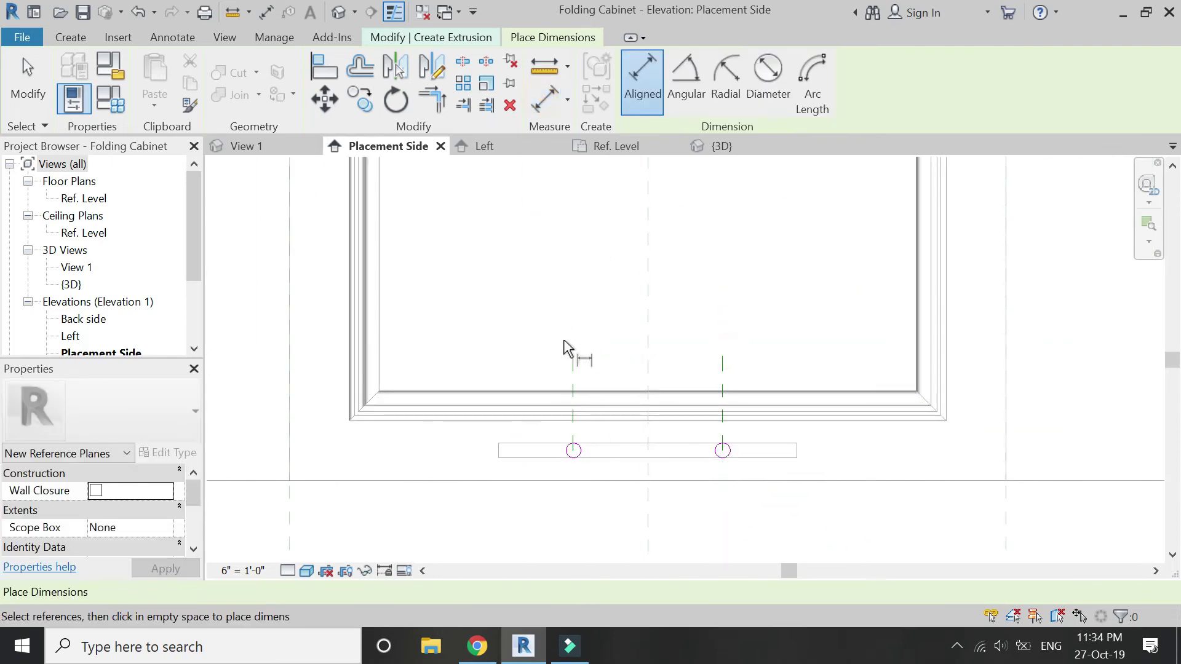
{"action": "left_click", "coordinate": [573, 376]}
{"action": "left_click", "coordinate": [648, 377]}
{"action": "left_click", "coordinate": [721, 389]}
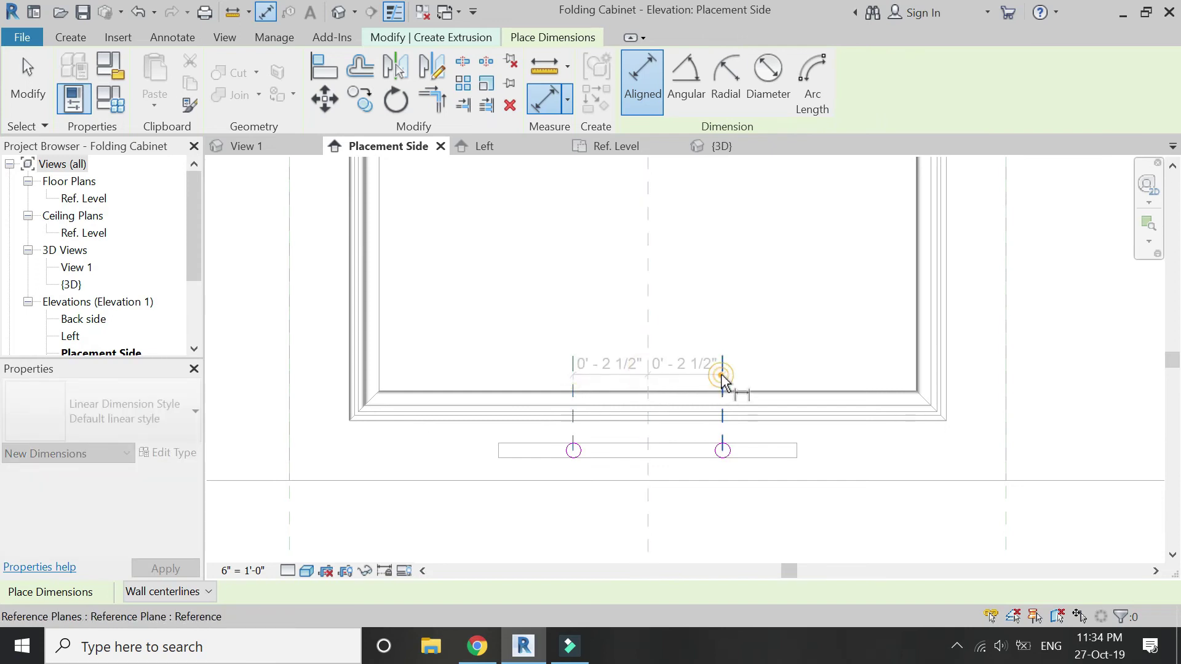
{"action": "left_click", "coordinate": [703, 360]}
{"action": "left_click", "coordinate": [648, 328]}
{"action": "scroll", "coordinate": [527, 333], "scroll_direction": "down", "scroll_amount": 4}
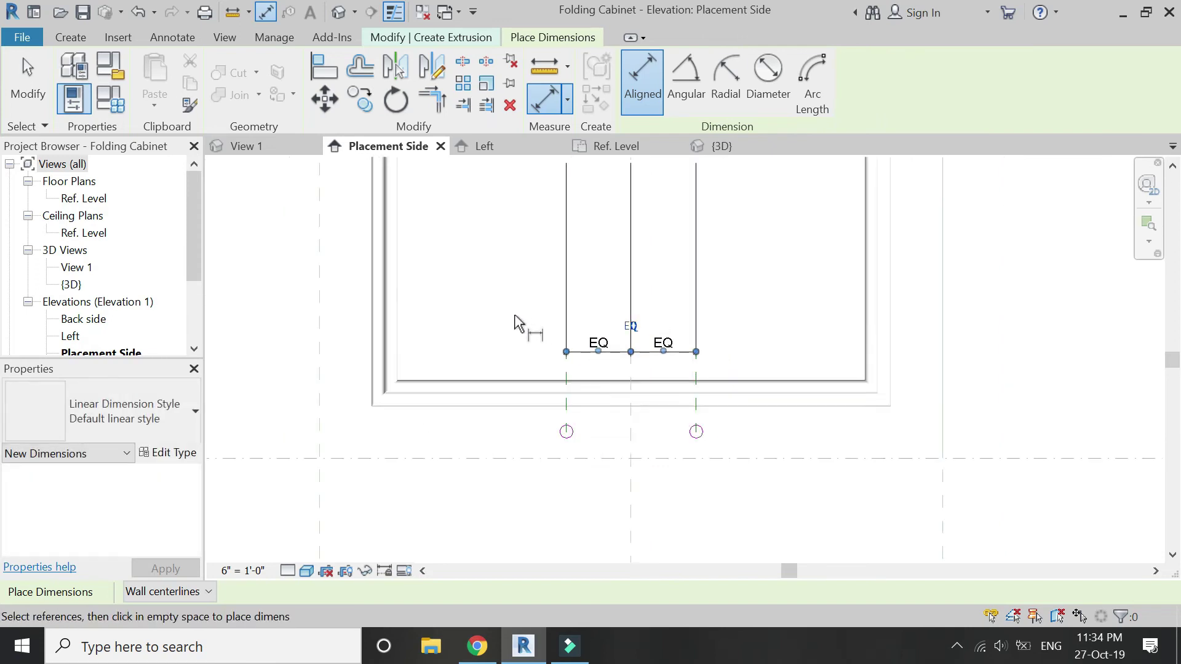
{"action": "scroll", "coordinate": [505, 360], "scroll_direction": "up", "scroll_amount": 6}
{"action": "key", "text": "Escape"}
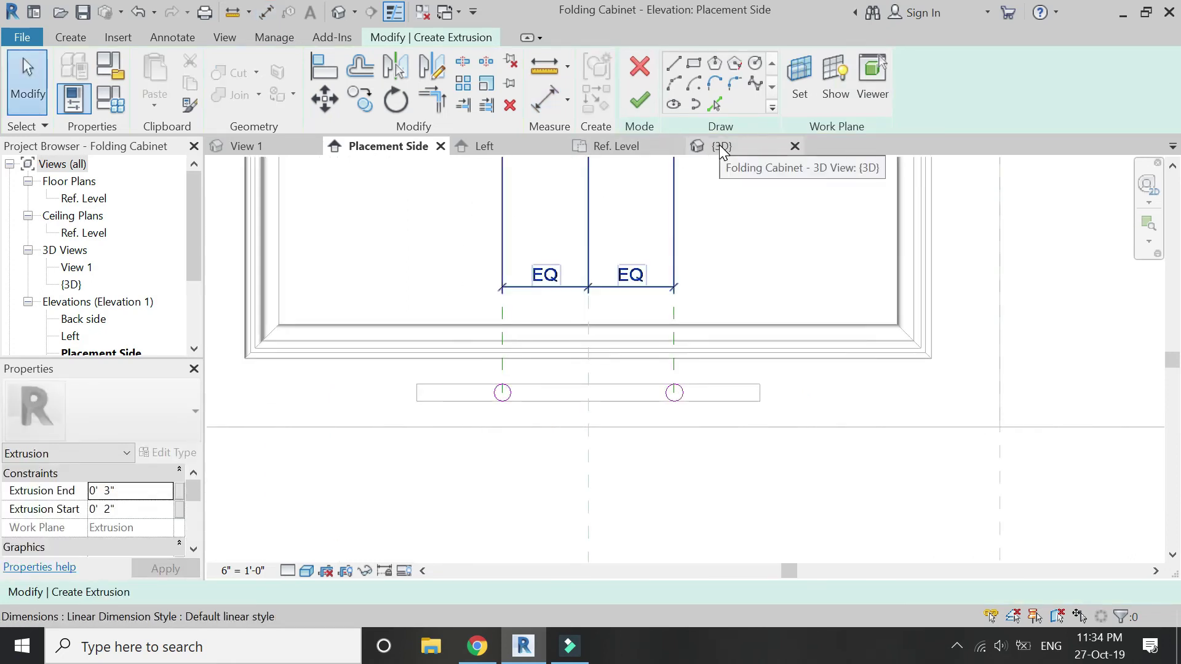
In the 3D view, set the circles' extrusion end to 1/2" and start to 0, and finish the extrusion.
{"action": "left_click", "coordinate": [625, 149]}
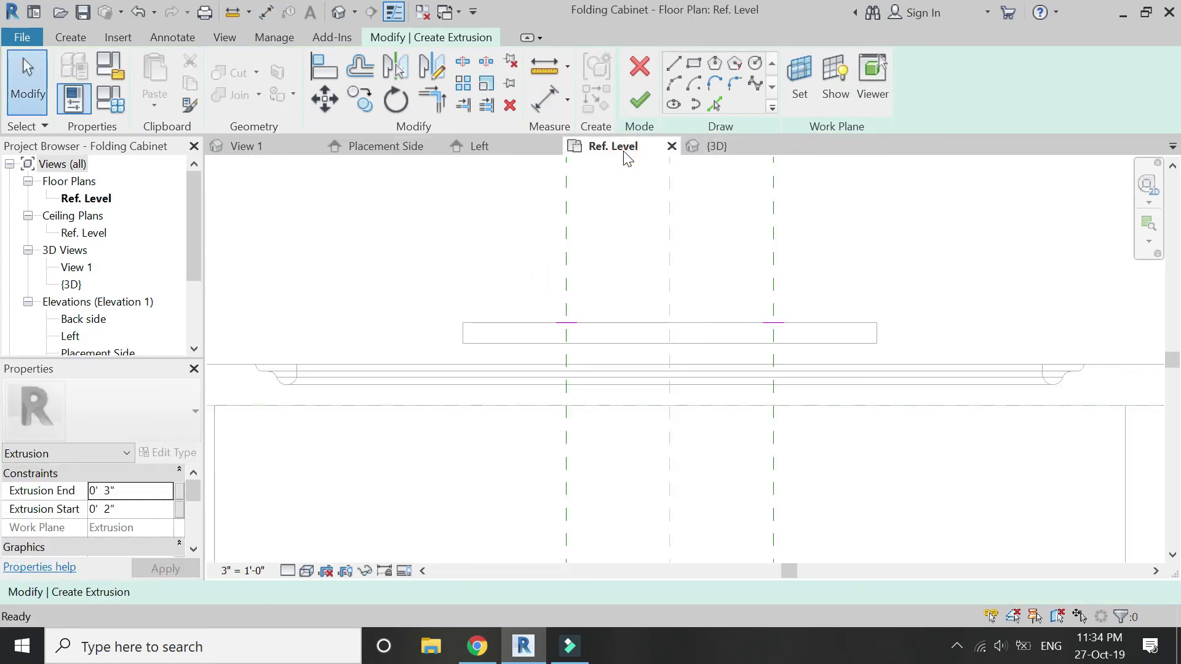
{"action": "left_click", "coordinate": [712, 148]}
{"action": "scroll", "coordinate": [541, 474], "scroll_direction": "up", "scroll_amount": 3}
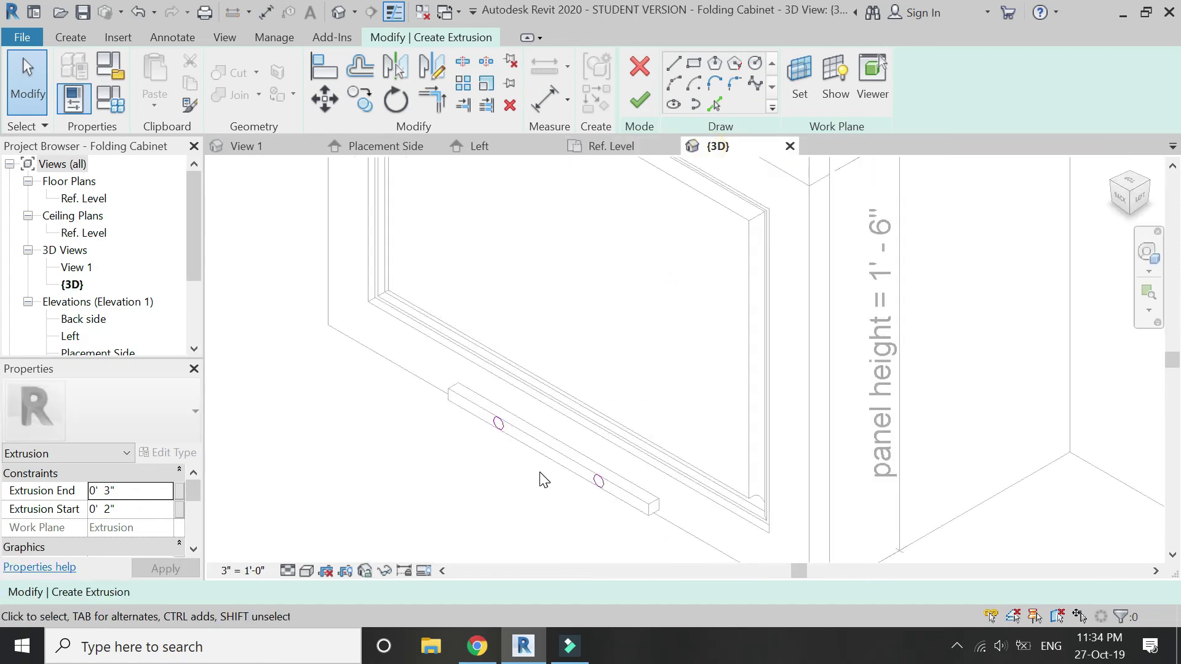
{"action": "left_click", "coordinate": [149, 496]}
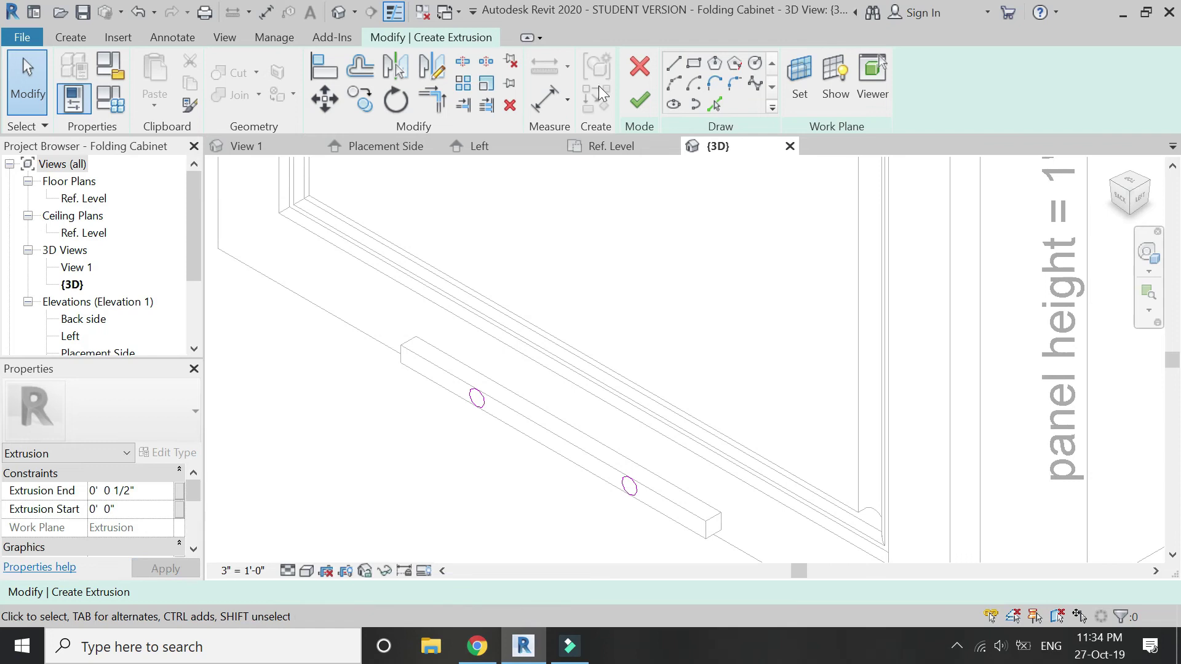
{"action": "left_click", "coordinate": [640, 99]}
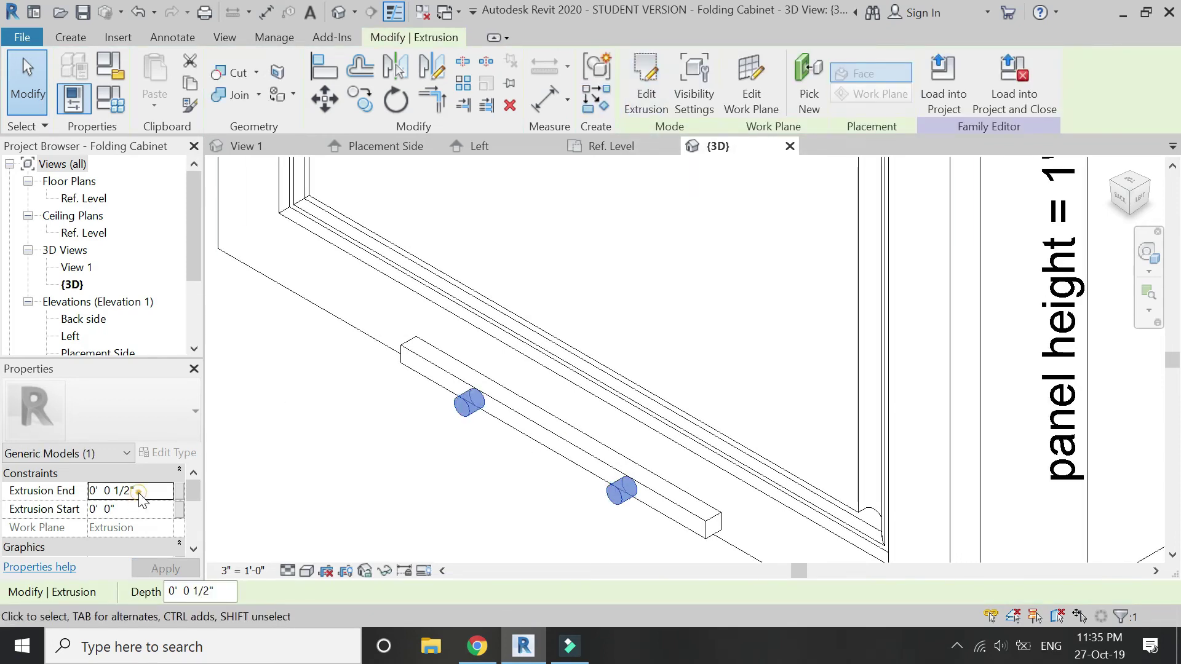
Set the two cylinders' extrusion start to -1" and extrusion end to -1/2", and apply the values.
{"action": "left_click", "coordinate": [129, 510]}
{"action": "type", "text": "-"}
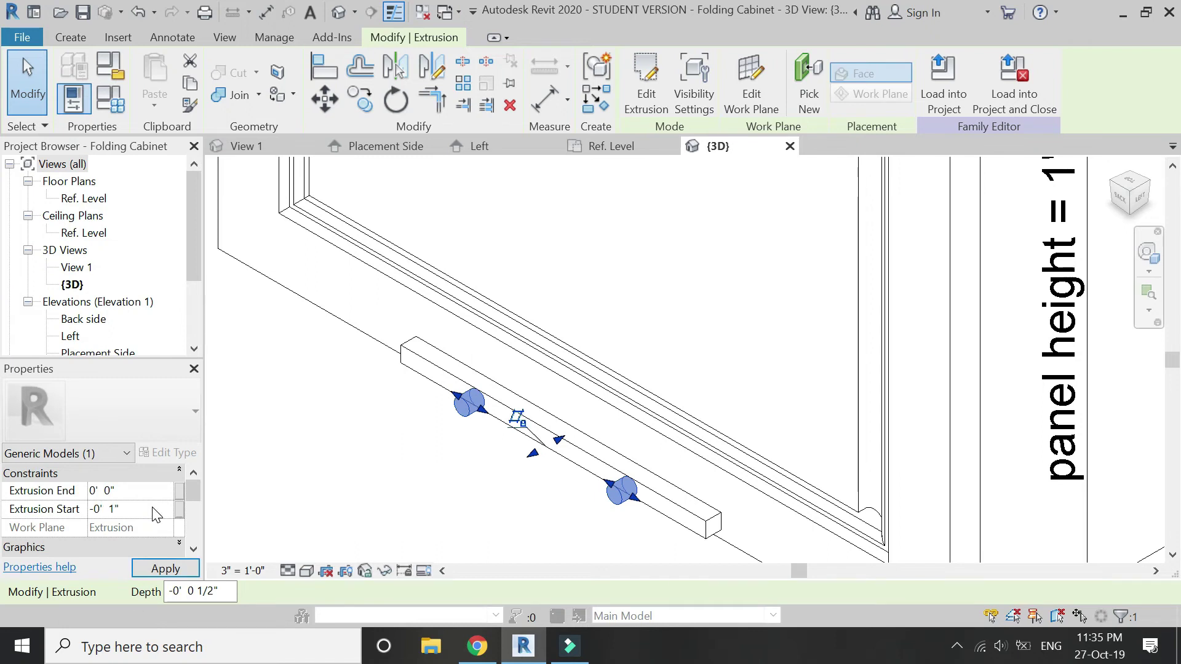
{"action": "left_click", "coordinate": [178, 567]}
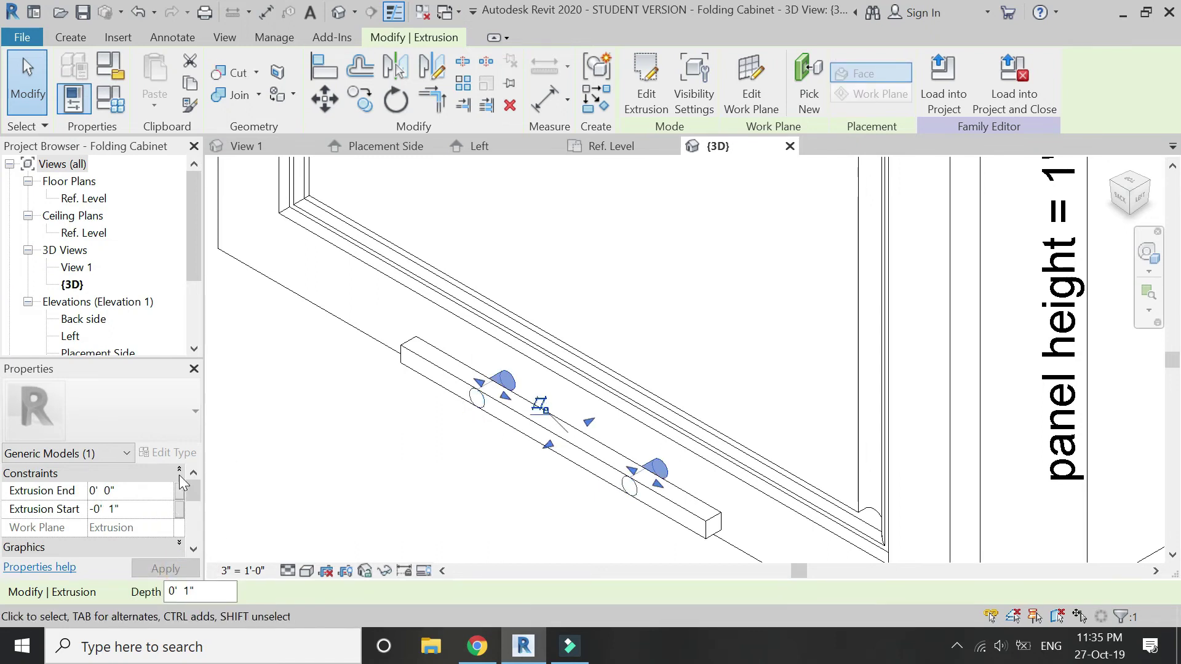
{"action": "left_click", "coordinate": [129, 491]}
{"action": "type", "text": "-"}
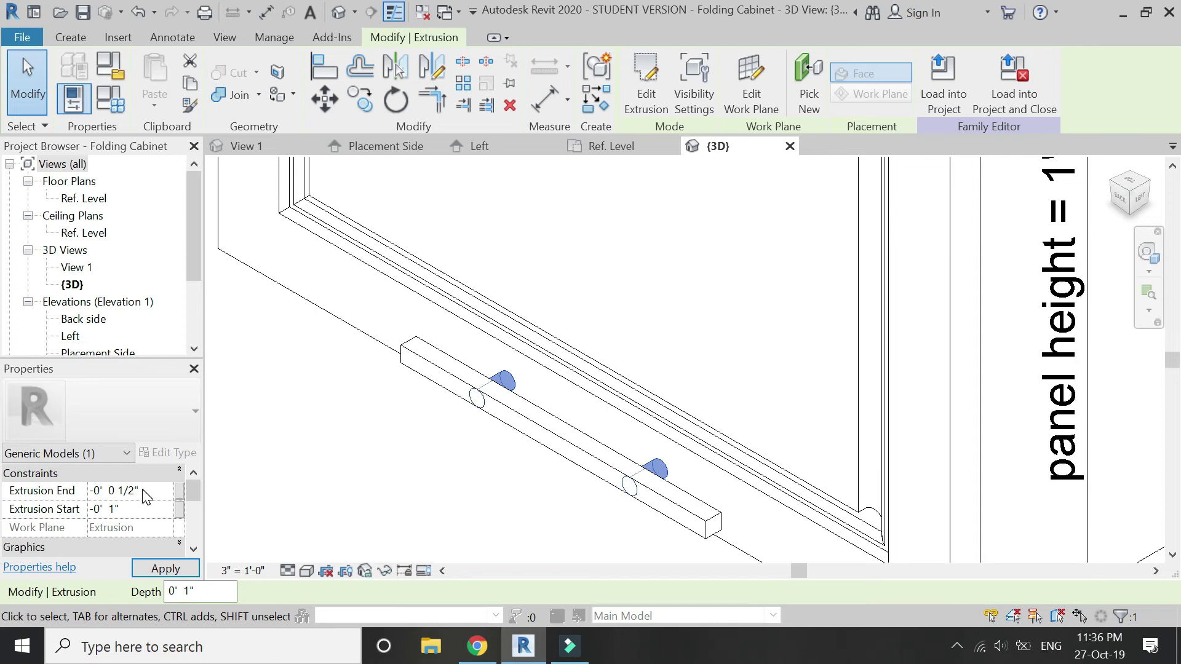
{"action": "left_click", "coordinate": [188, 569]}
{"action": "left_click", "coordinate": [253, 549]}
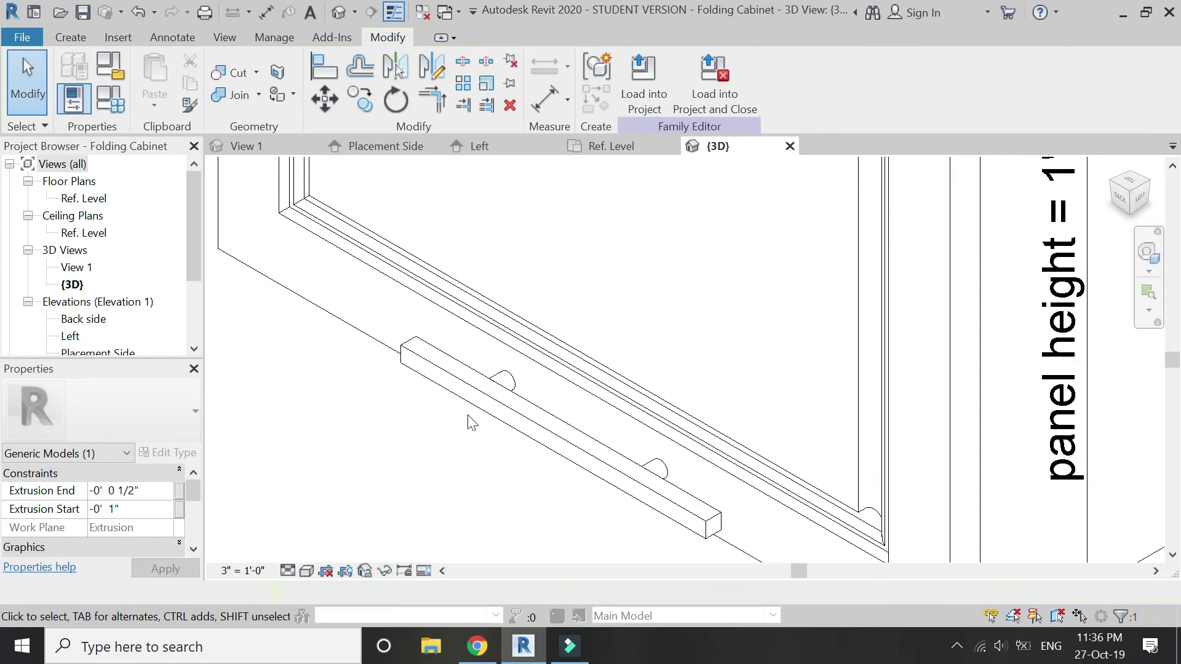
Select the strip together with its two cylinders and associate their material with the "handle" family parameter.
{"action": "scroll", "coordinate": [422, 414], "scroll_direction": "down", "scroll_amount": 2}
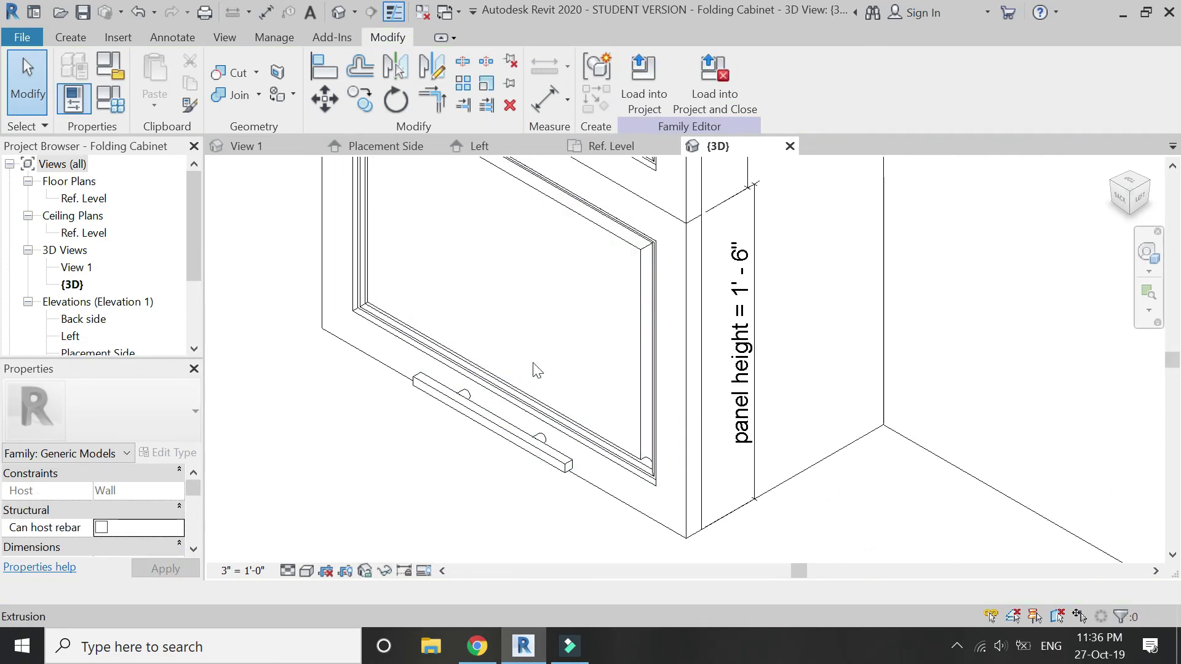
{"action": "scroll", "coordinate": [529, 393], "scroll_direction": "down", "scroll_amount": 3}
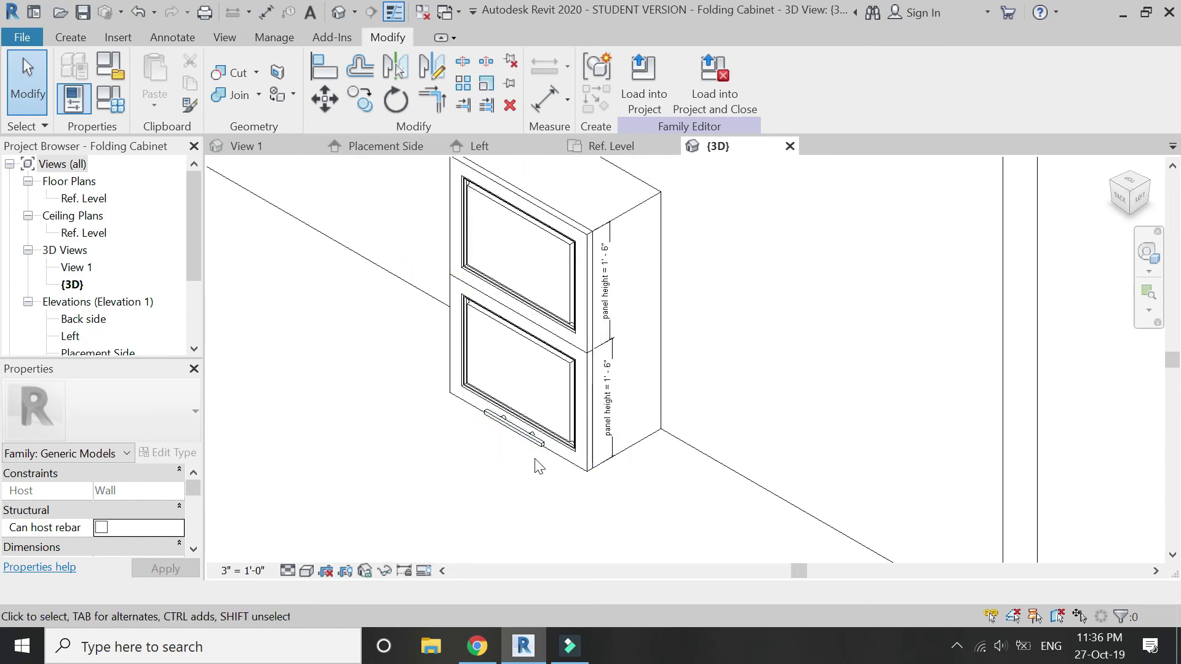
{"action": "middle_click_drag", "start_coordinate": [482, 232], "coordinate": [522, 309]}
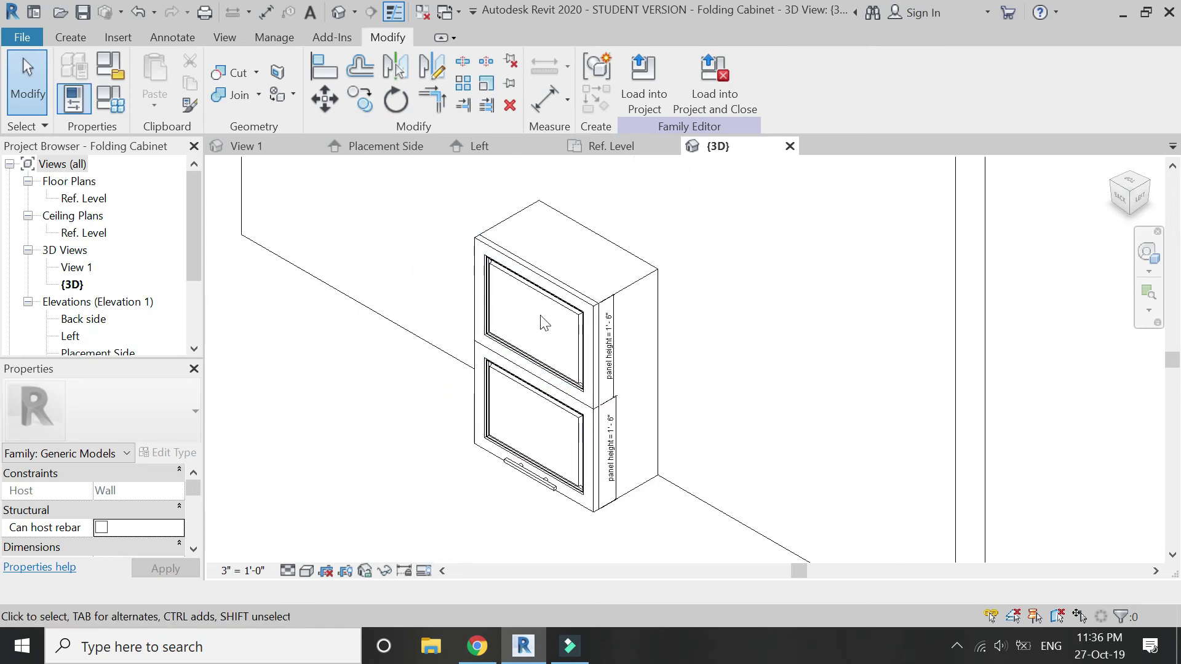
{"action": "scroll", "coordinate": [529, 473], "scroll_direction": "up", "scroll_amount": 3}
{"action": "left_click", "coordinate": [424, 485]}
{"action": "scroll", "coordinate": [472, 515], "scroll_direction": "up", "scroll_amount": 4}
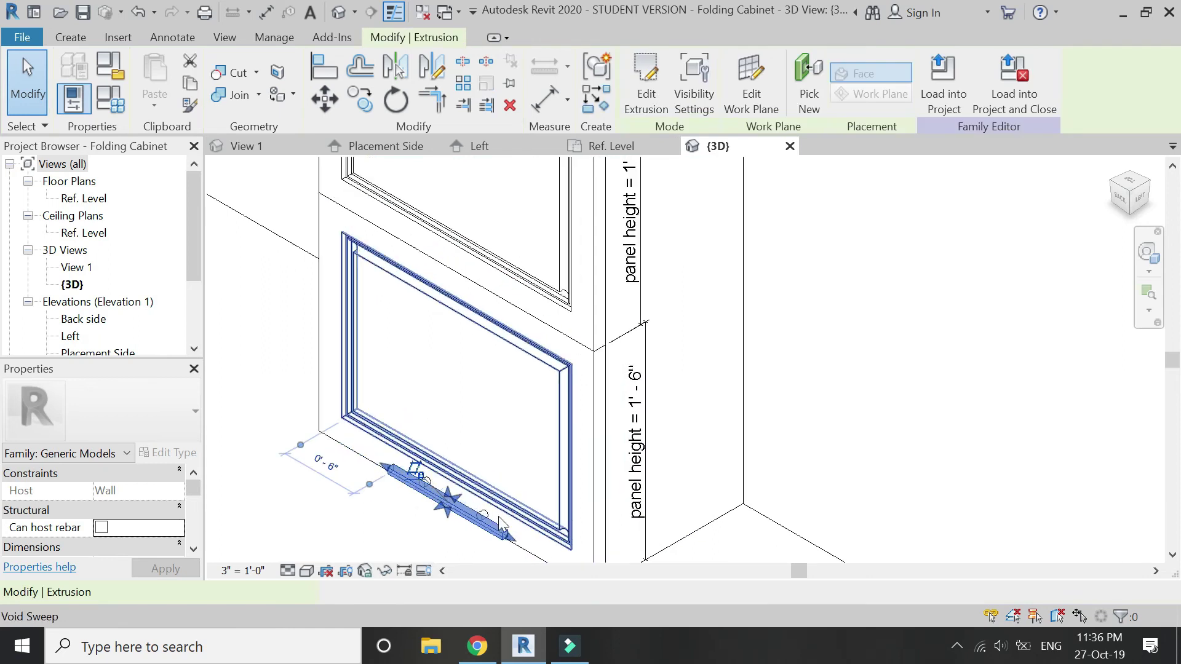
{"action": "scroll", "coordinate": [471, 514], "scroll_direction": "up", "scroll_amount": 1}
{"action": "left_click", "coordinate": [464, 509], "text": "ctrl"}
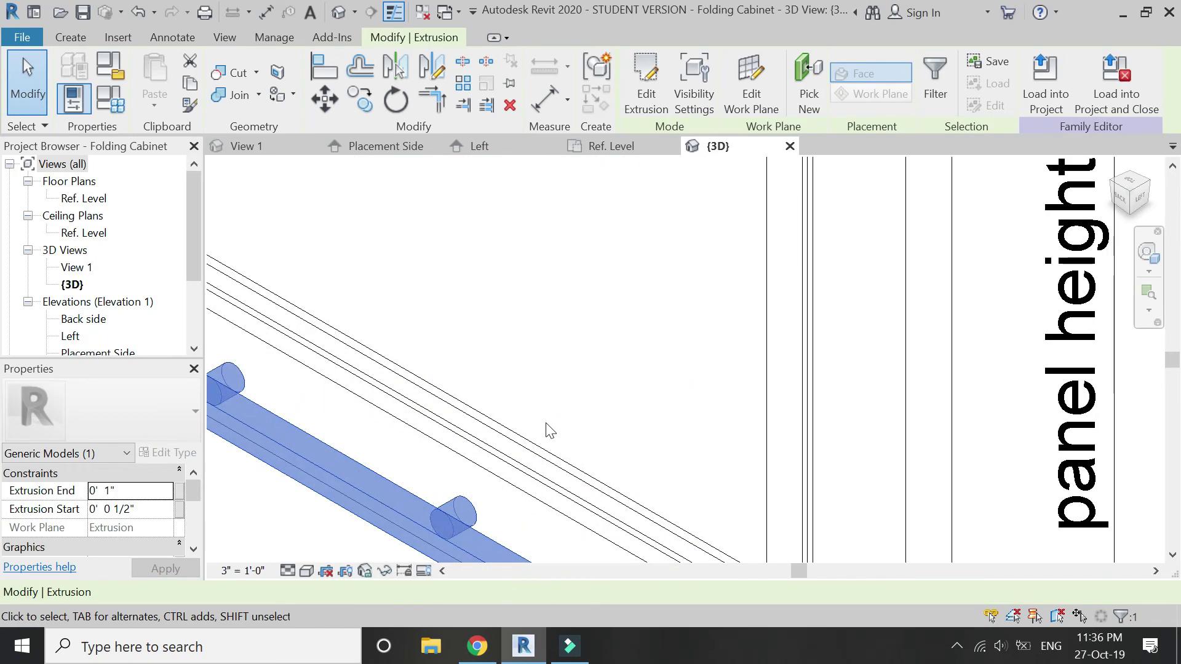
{"action": "scroll", "coordinate": [549, 428], "scroll_direction": "down", "scroll_amount": 4}
{"action": "scroll", "coordinate": [111, 516], "scroll_direction": "down", "scroll_amount": 2}
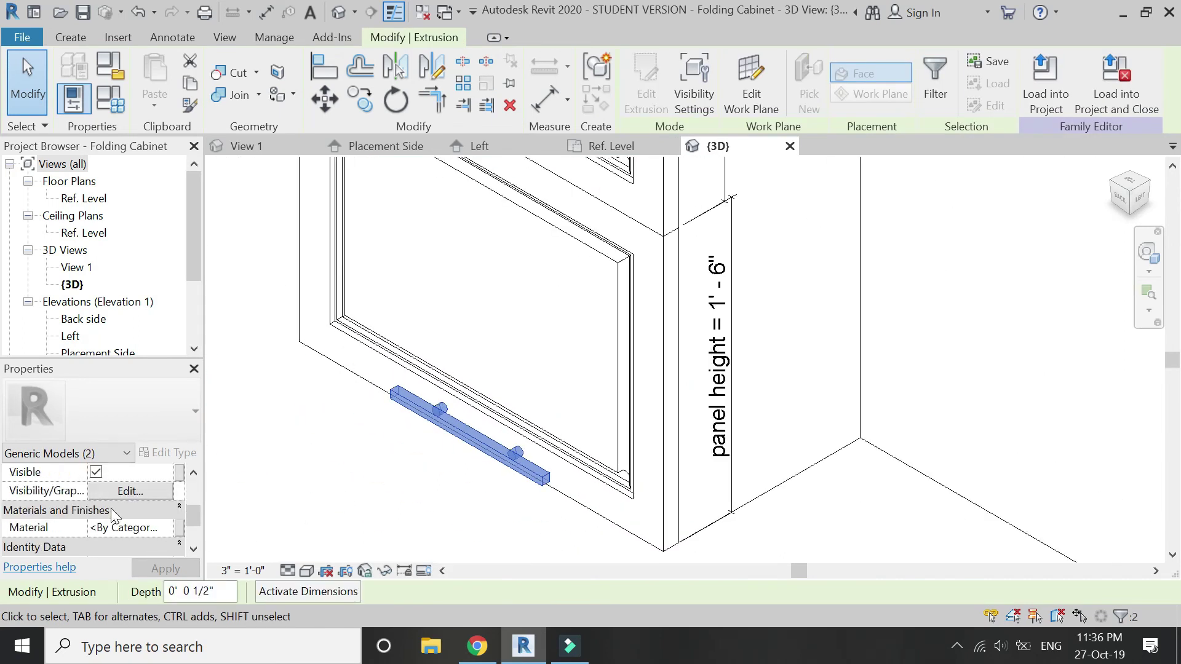
{"action": "left_click", "coordinate": [180, 528]}
{"action": "type", "text": "handle"}
{"action": "key", "text": "Return"}
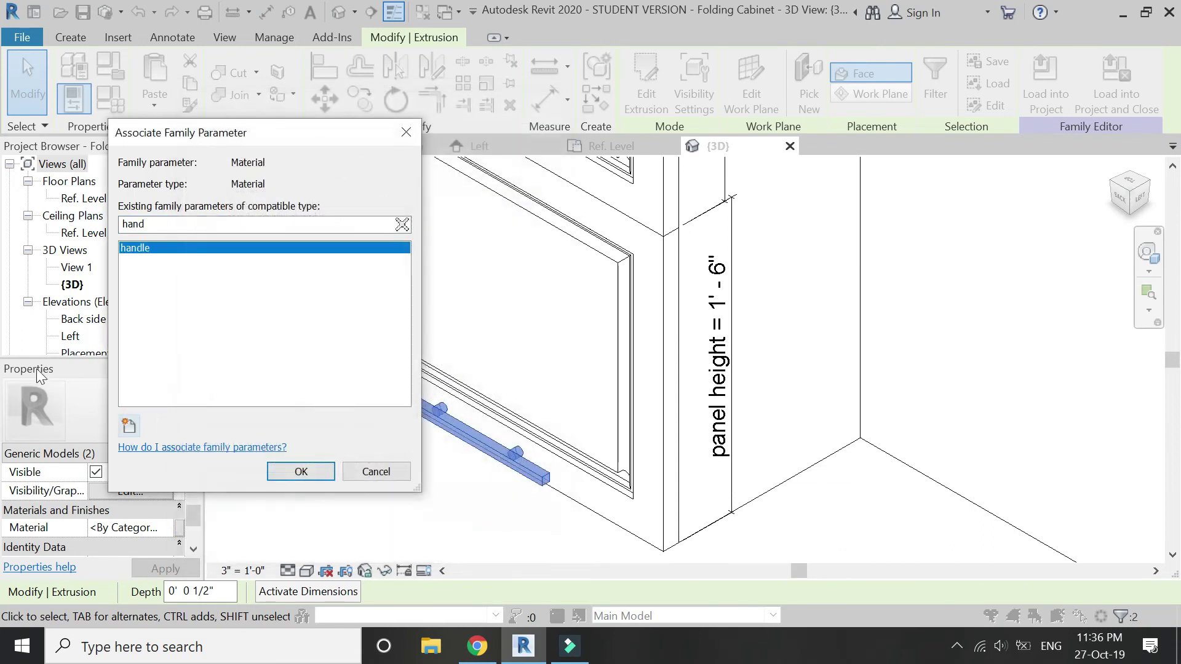
{"action": "left_click", "coordinate": [301, 471]}
{"action": "key", "text": "Escape"}
Select the cabinet body together with its upper and lower panels in the 3D view.
{"action": "scroll", "coordinate": [690, 248], "scroll_direction": "down", "scroll_amount": 5}
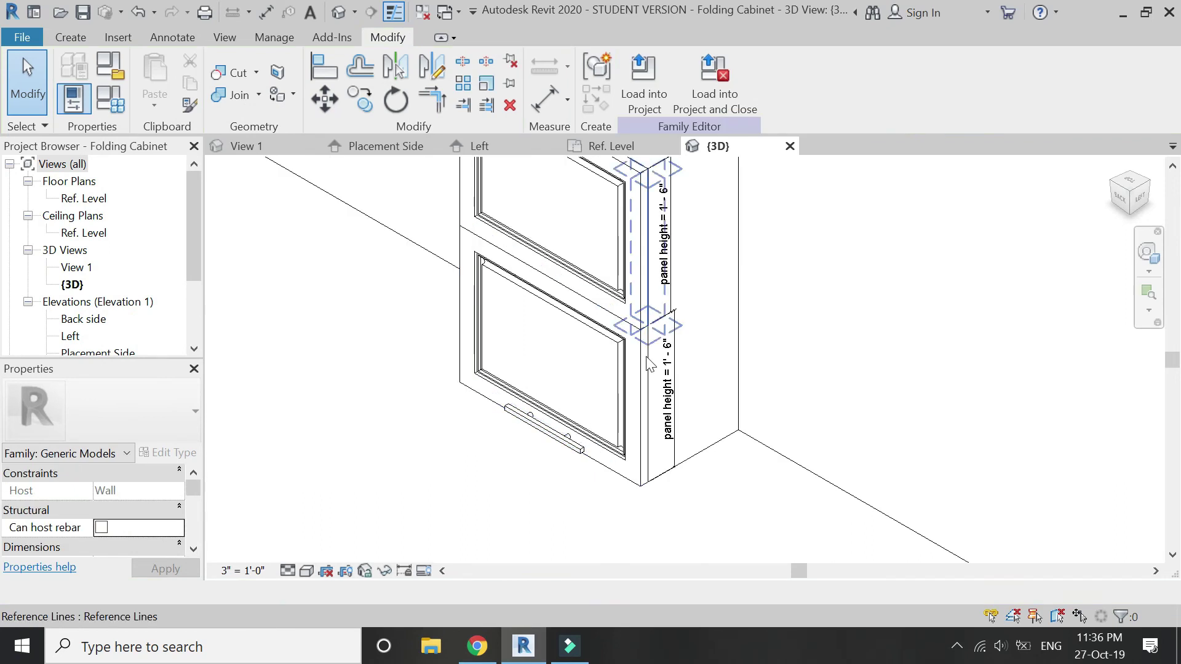
{"action": "scroll", "coordinate": [691, 249], "scroll_direction": "up", "scroll_amount": 1}
{"action": "left_click", "coordinate": [681, 237]}
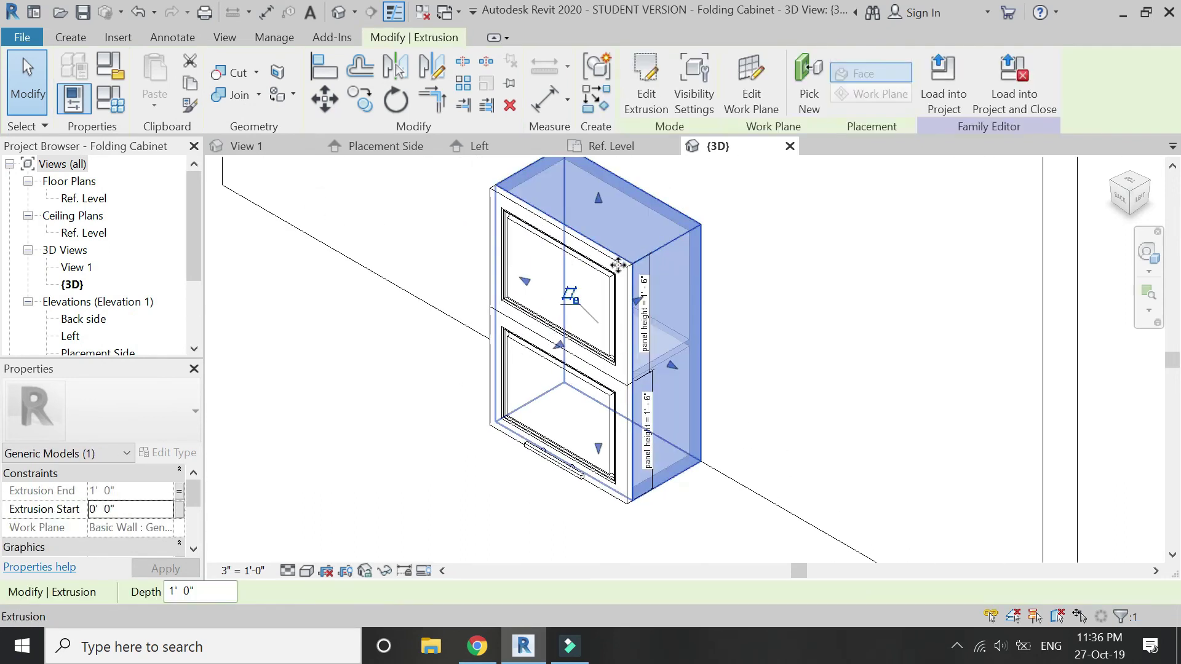
{"action": "scroll", "coordinate": [613, 263], "scroll_direction": "up", "scroll_amount": 3}
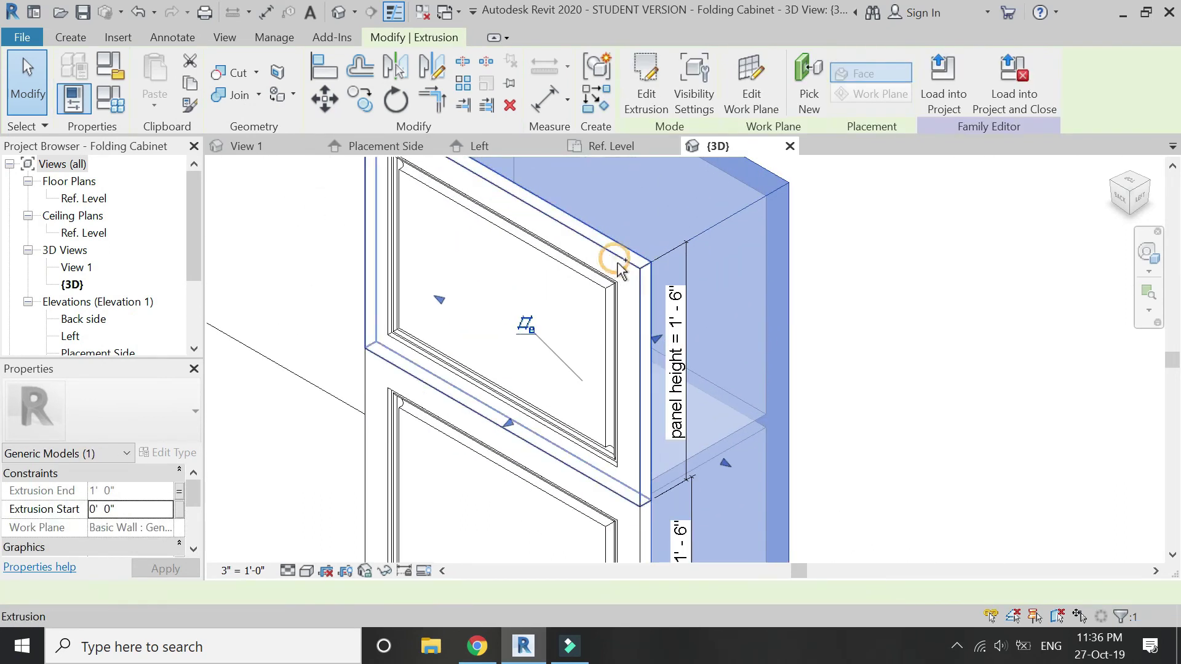
{"action": "left_click", "coordinate": [523, 269], "text": "ctrl"}
{"action": "scroll", "coordinate": [523, 269], "scroll_direction": "down", "scroll_amount": 3}
{"action": "left_click", "coordinate": [523, 400], "text": "ctrl"}
{"action": "scroll", "coordinate": [585, 388], "scroll_direction": "up", "scroll_amount": 3}
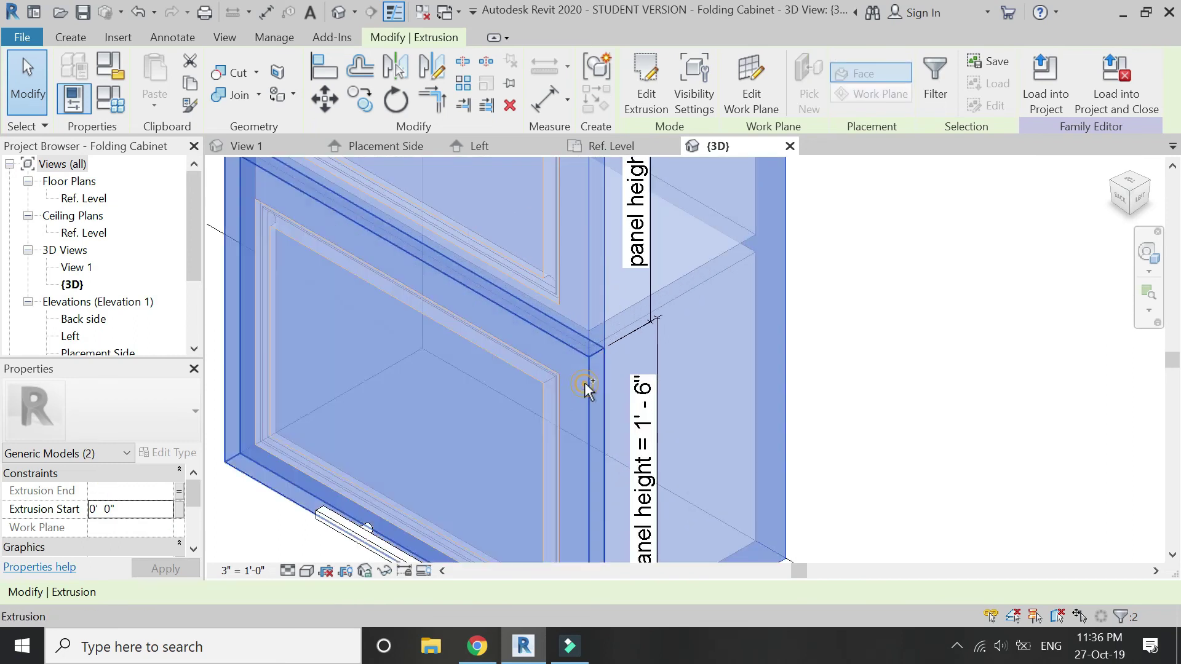
{"action": "scroll", "coordinate": [606, 317], "scroll_direction": "down", "scroll_amount": 1}
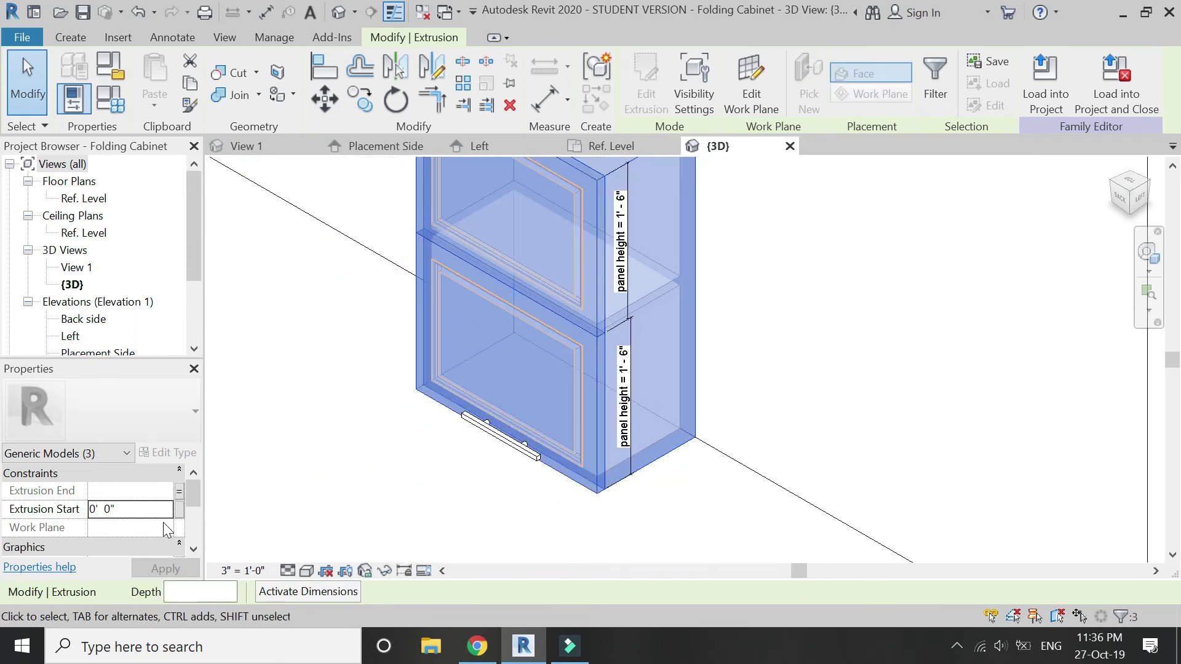
{"action": "scroll", "coordinate": [172, 526], "scroll_direction": "down", "scroll_amount": 4}
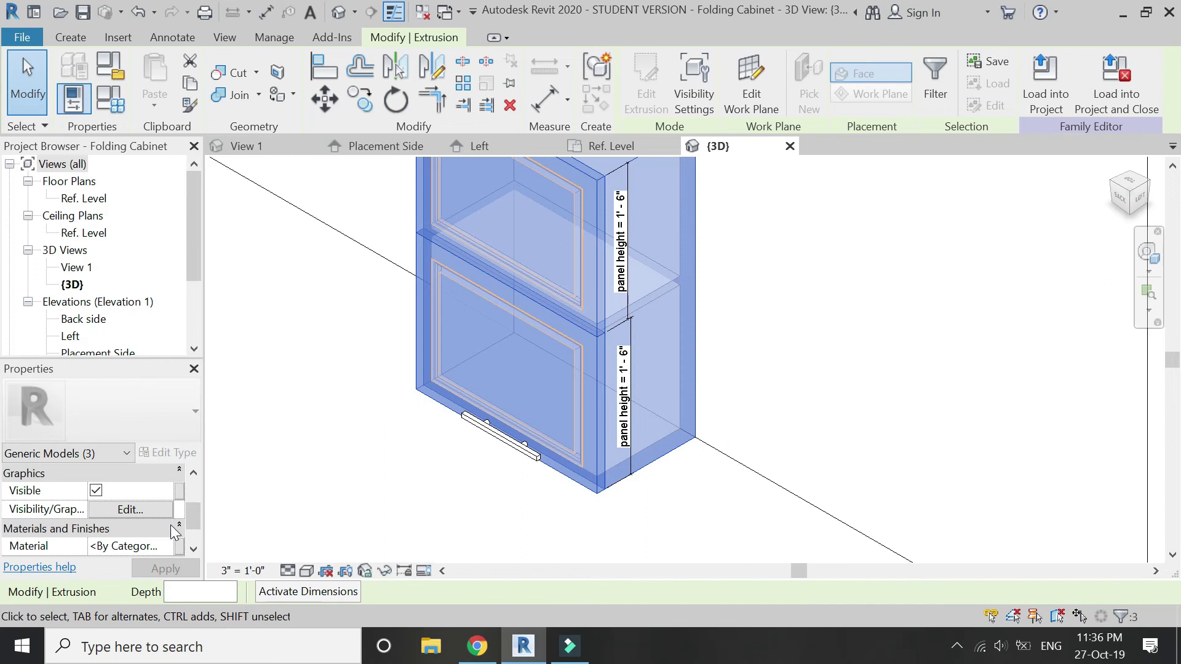
Create a type material parameter named "wood" and associate the selected cabinet body and panels' material with it.
{"action": "left_click", "coordinate": [179, 546]}
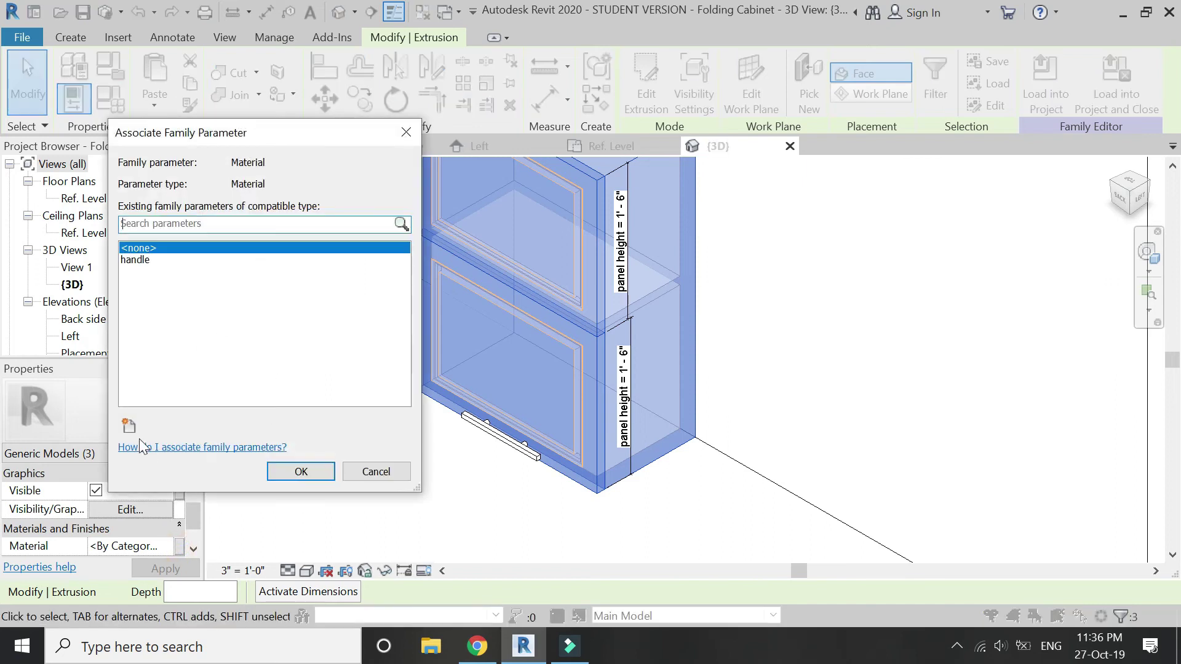
{"action": "left_click", "coordinate": [129, 426]}
{"action": "type", "text": "wood"}
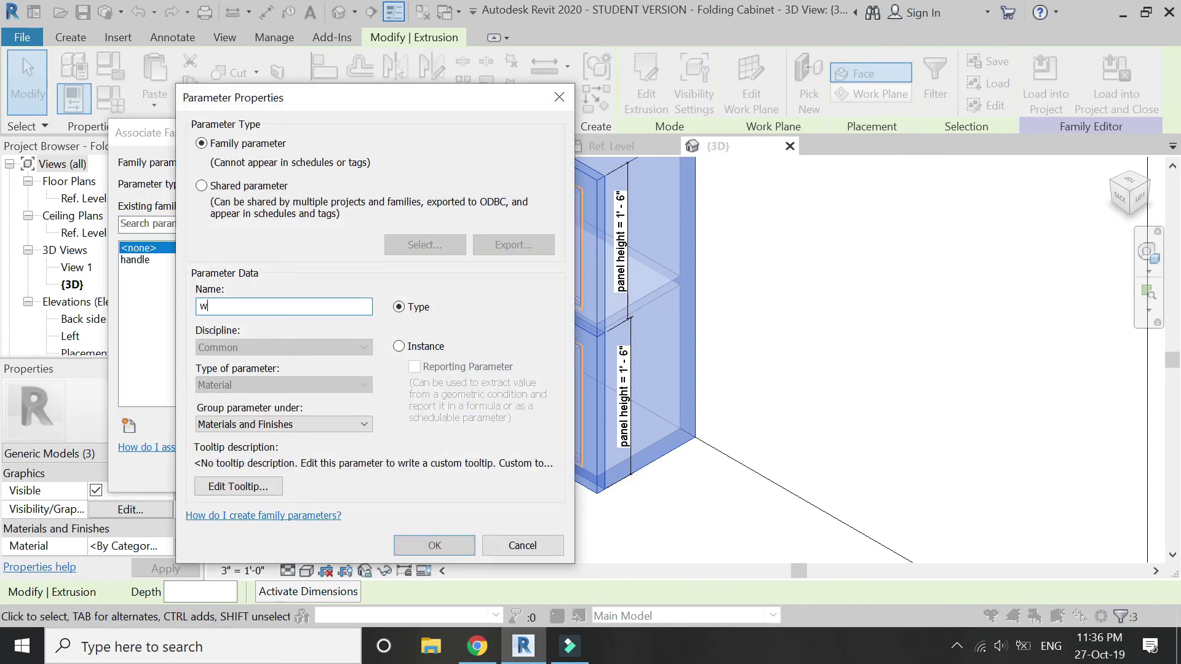
{"action": "key", "text": "Return"}
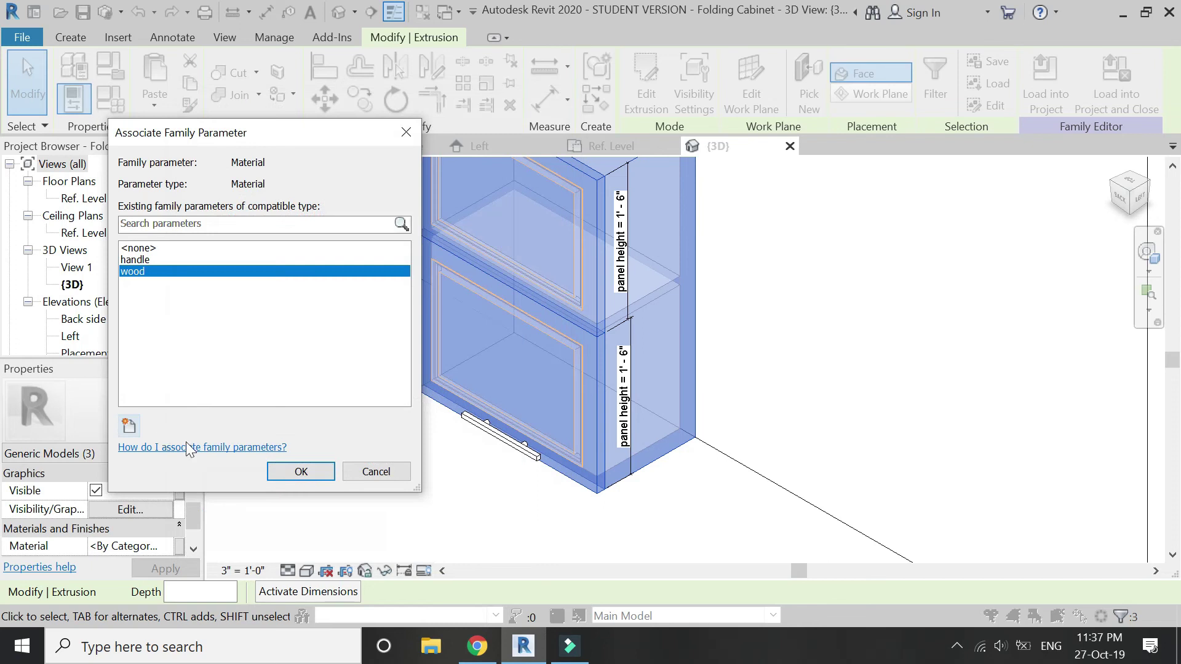
{"action": "left_click", "coordinate": [302, 471]}
In the family types, set the handle parameter's material to Steel, S 355.
{"action": "left_click", "coordinate": [107, 91]}
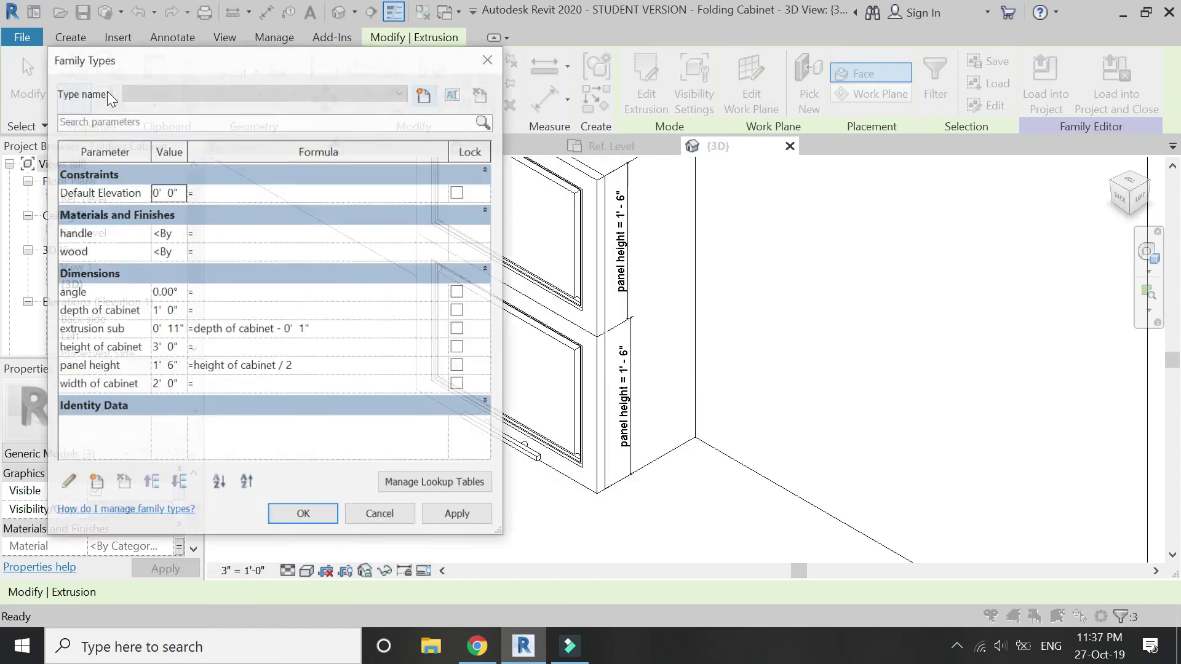
{"action": "left_click", "coordinate": [182, 236]}
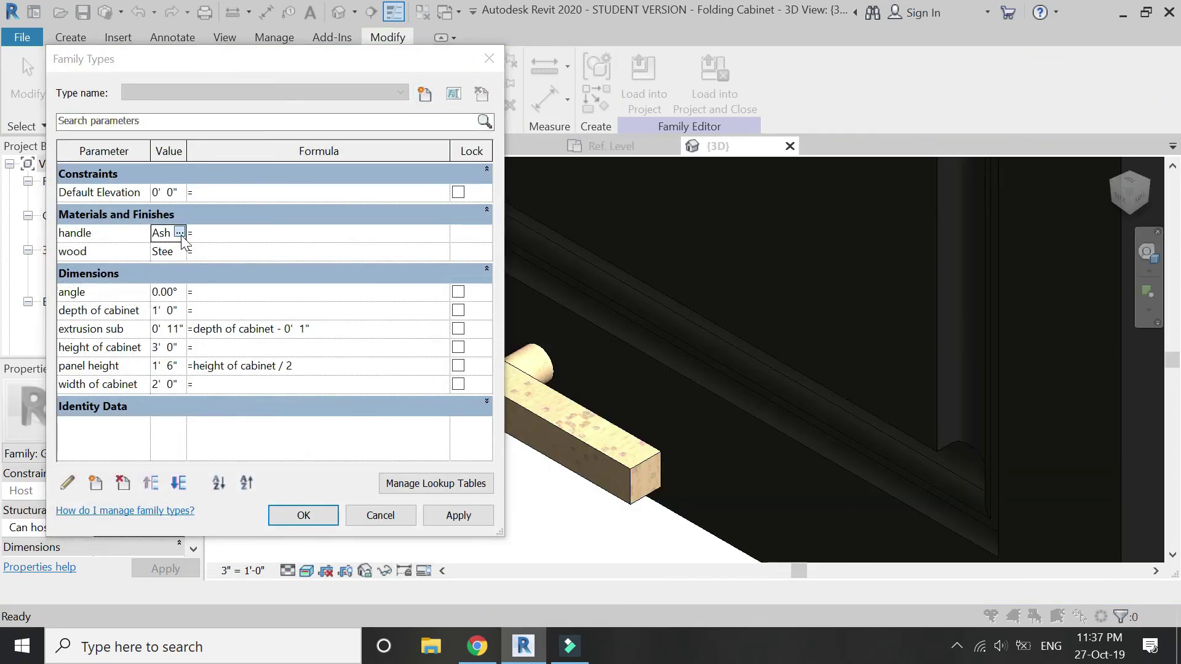
{"action": "left_click", "coordinate": [179, 233]}
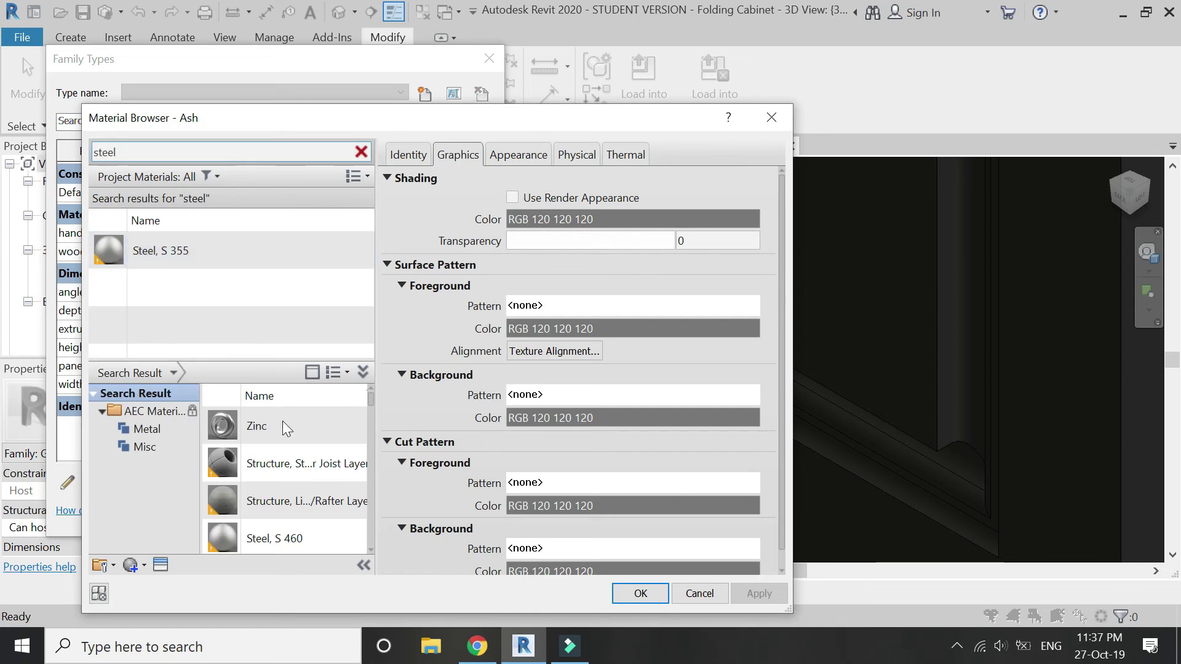
{"action": "mouse_move", "coordinate": [301, 466]}
{"action": "left_click", "coordinate": [305, 434]}
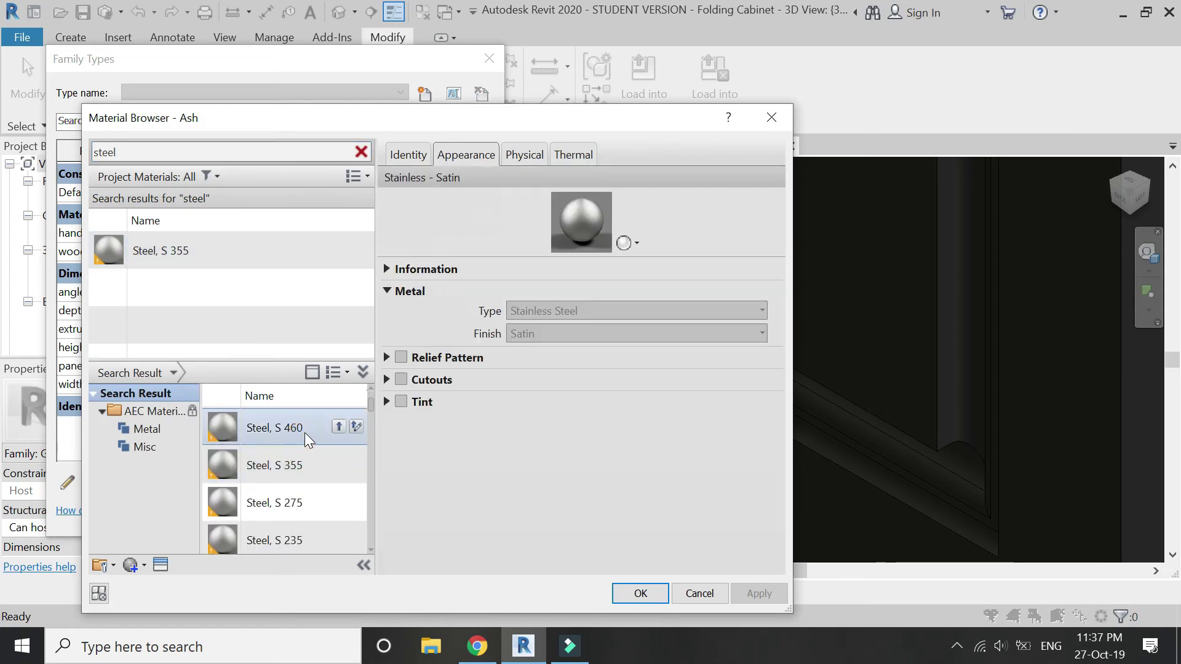
{"action": "left_click", "coordinate": [253, 256]}
{"action": "left_click", "coordinate": [641, 593]}
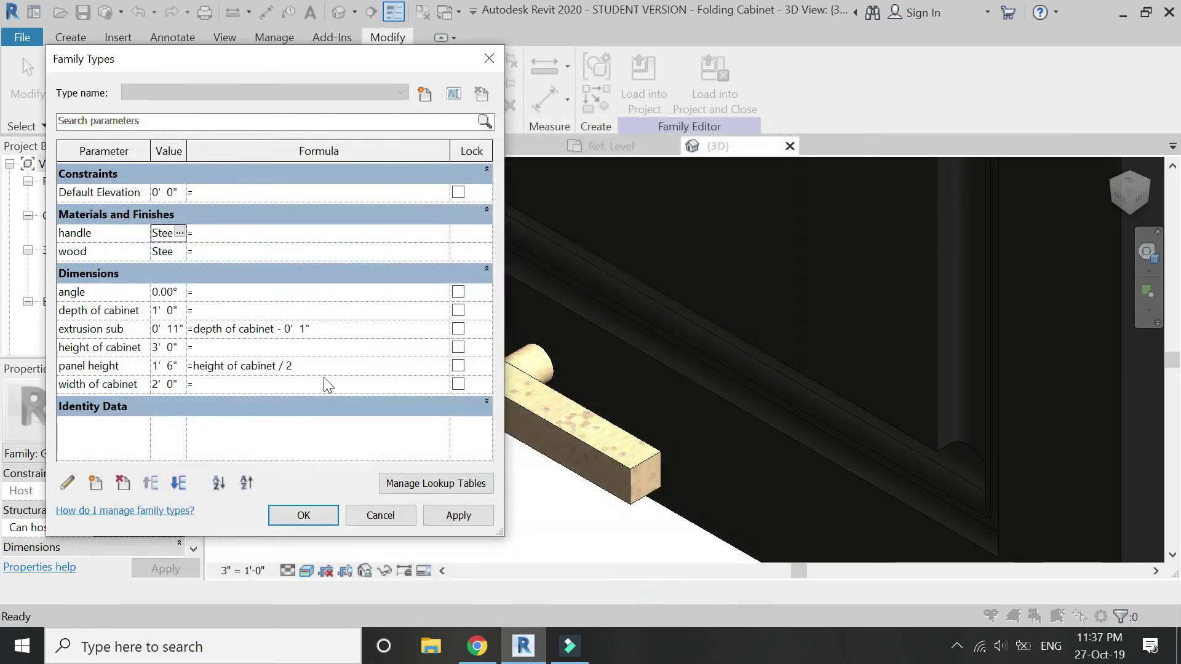
Set the wood parameter's material to Ash and confirm the family types.
{"action": "left_click", "coordinate": [178, 250]}
{"action": "left_click", "coordinate": [178, 253]}
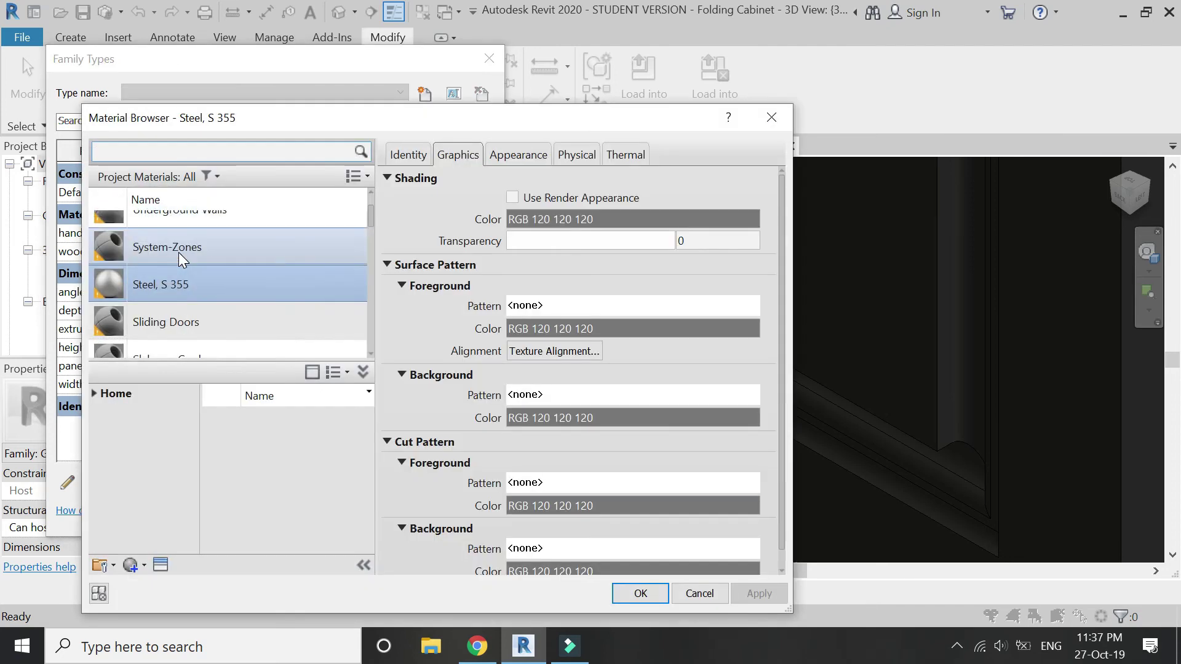
{"action": "left_click", "coordinate": [211, 151]}
{"action": "type", "text": "ash"}
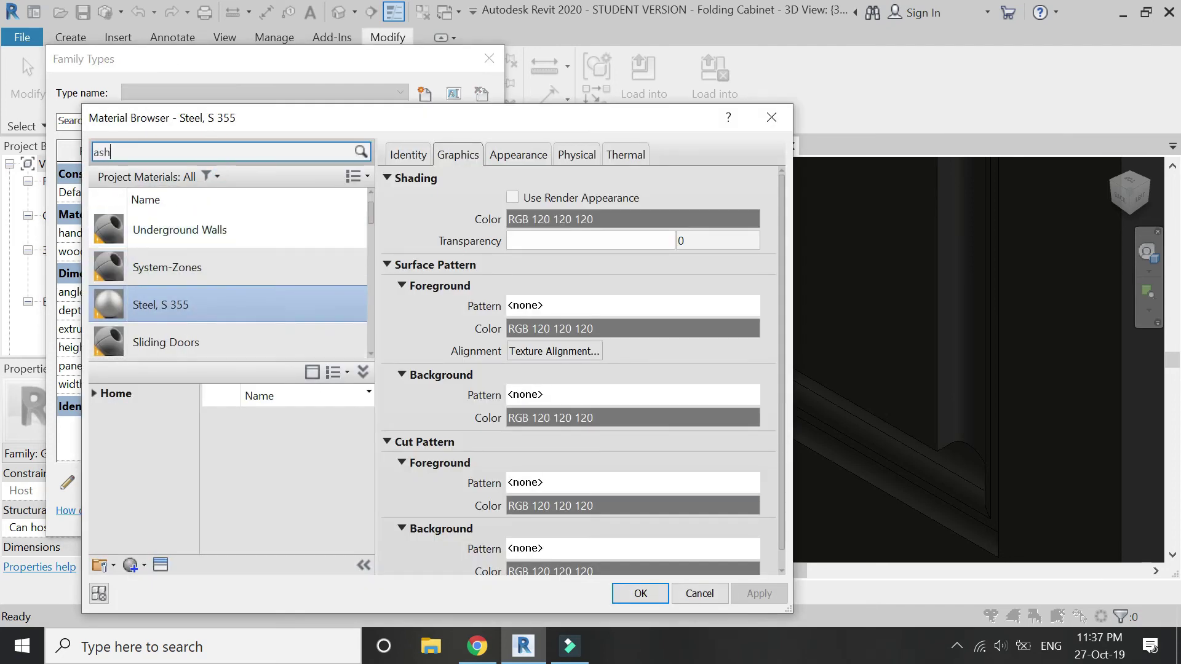
{"action": "left_click", "coordinate": [298, 533]}
{"action": "left_click", "coordinate": [261, 252]}
{"action": "left_click", "coordinate": [652, 588]}
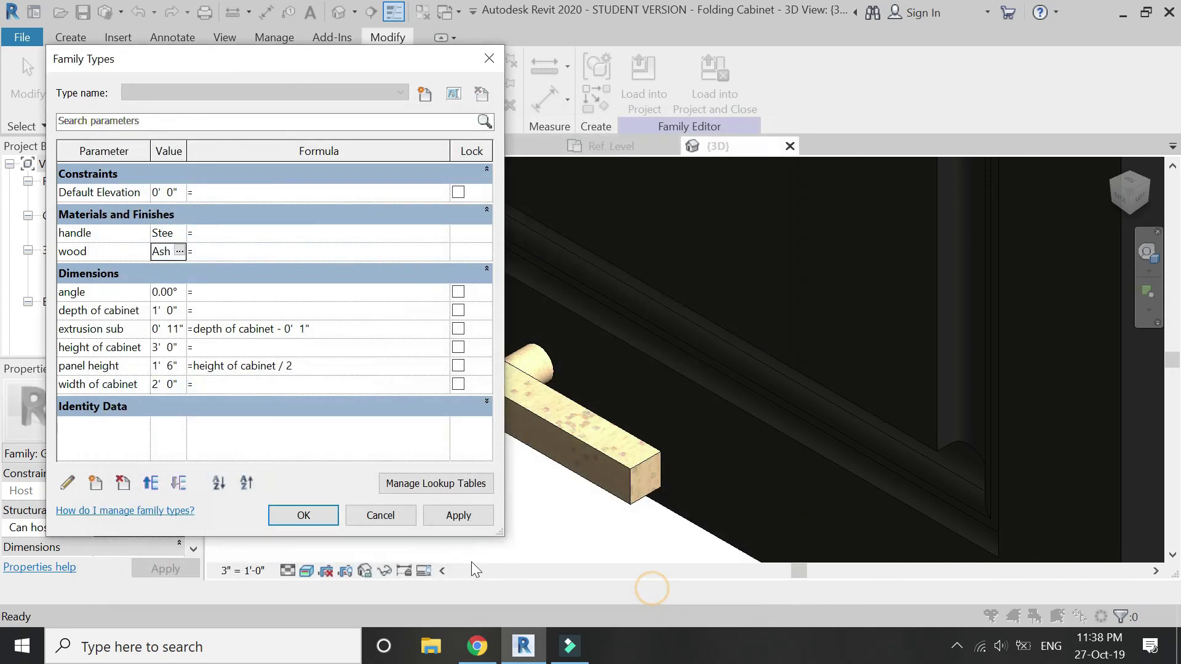
{"action": "left_click", "coordinate": [333, 515]}
Switch the 3D view's visual style to Hidden Line with the whole cabinet in view.
{"action": "scroll", "coordinate": [474, 483], "scroll_direction": "down", "scroll_amount": 3}
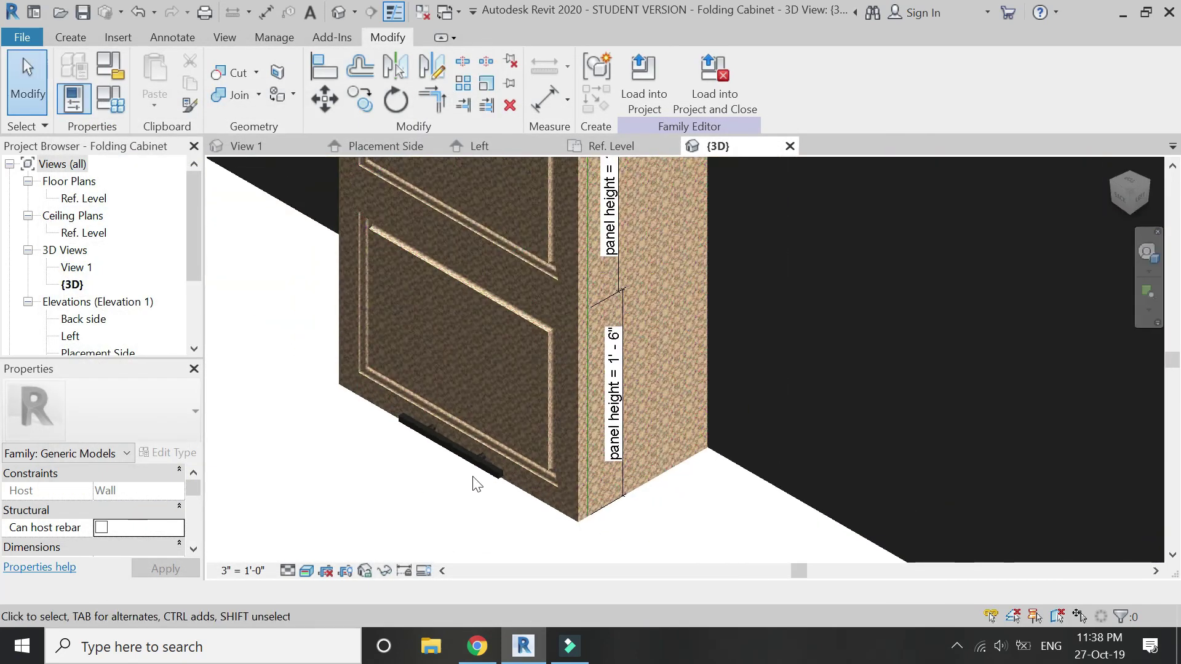
{"action": "scroll", "coordinate": [477, 484], "scroll_direction": "down", "scroll_amount": 3}
{"action": "left_click", "coordinate": [307, 571]}
{"action": "left_click", "coordinate": [346, 476]}
{"action": "scroll", "coordinate": [763, 354], "scroll_direction": "down", "scroll_amount": 1}
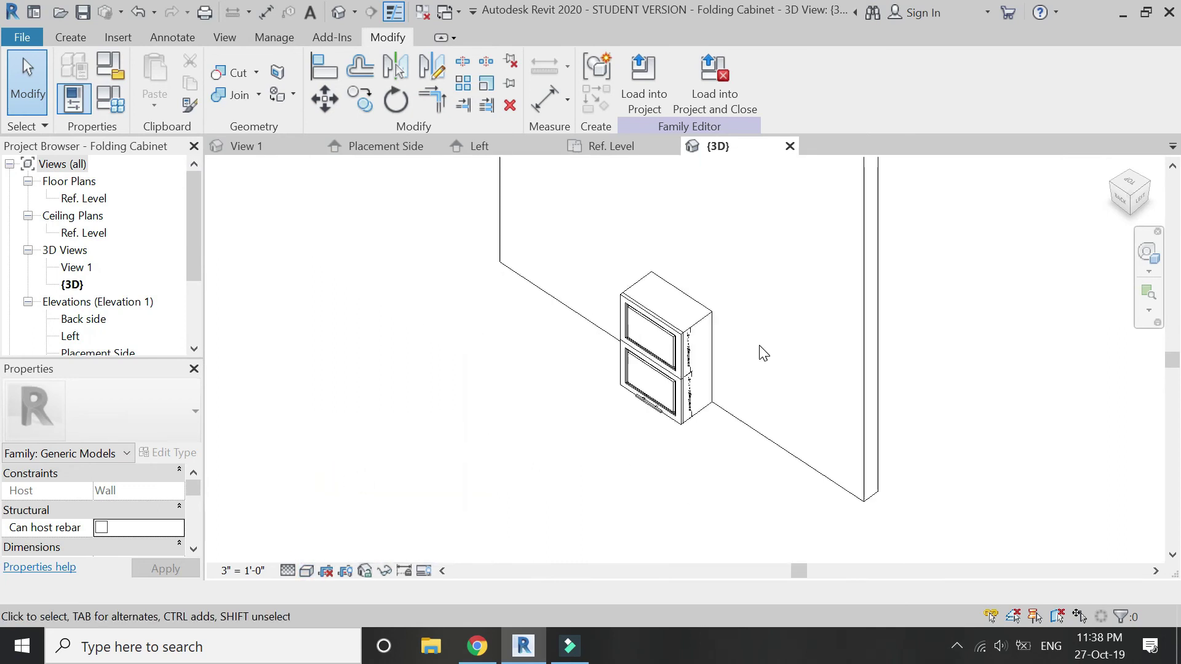
{"action": "scroll", "coordinate": [660, 345], "scroll_direction": "up", "scroll_amount": 1}
{"action": "scroll", "coordinate": [345, 338], "scroll_direction": "up", "scroll_amount": 1}
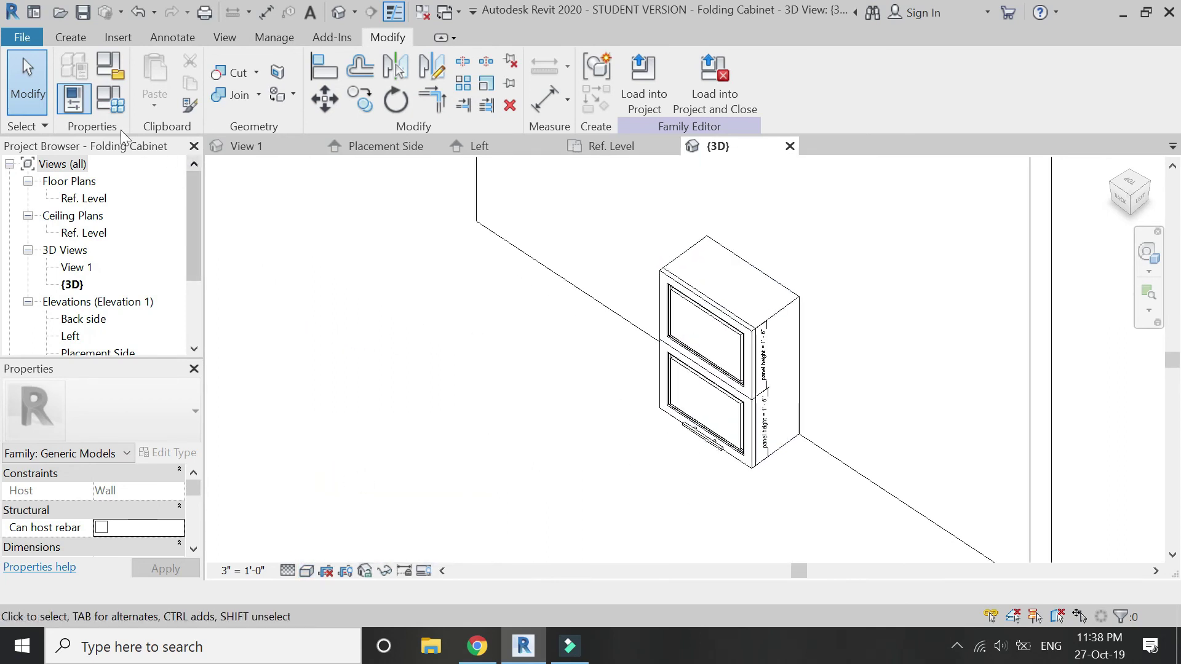
Test the family by setting the width of cabinet to 4' and applying it.
{"action": "left_click", "coordinate": [111, 98]}
{"action": "left_click_drag", "start_coordinate": [289, 39], "coordinate": [329, 45]}
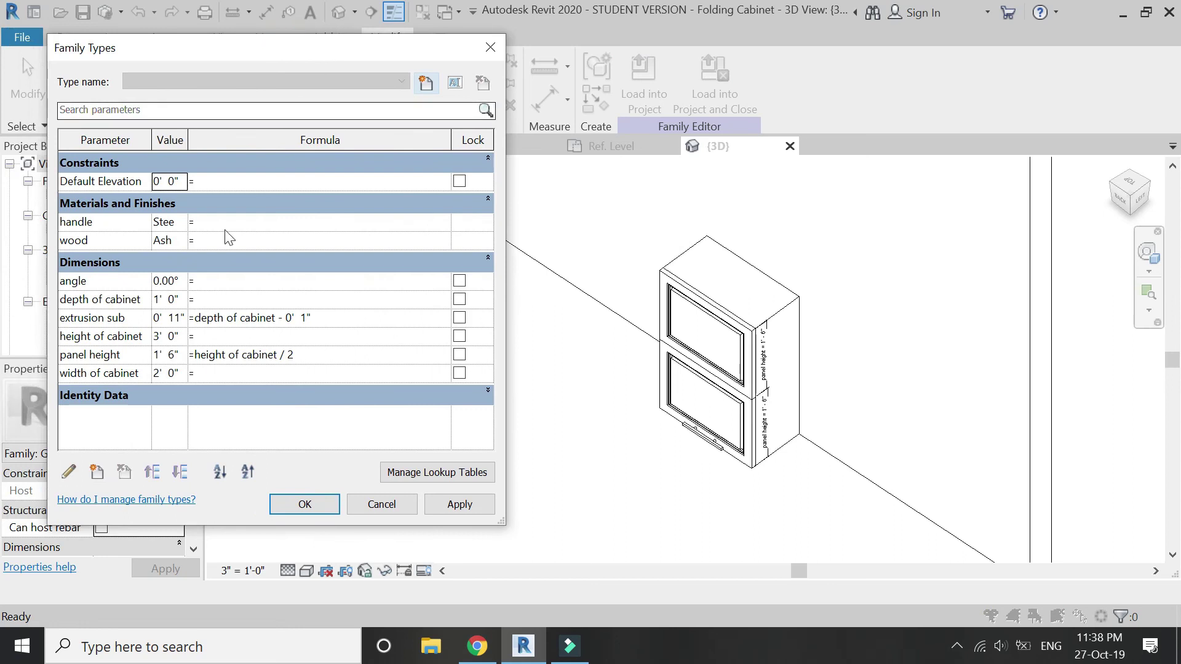
{"action": "left_click", "coordinate": [194, 373]}
{"action": "type", "text": "4"}
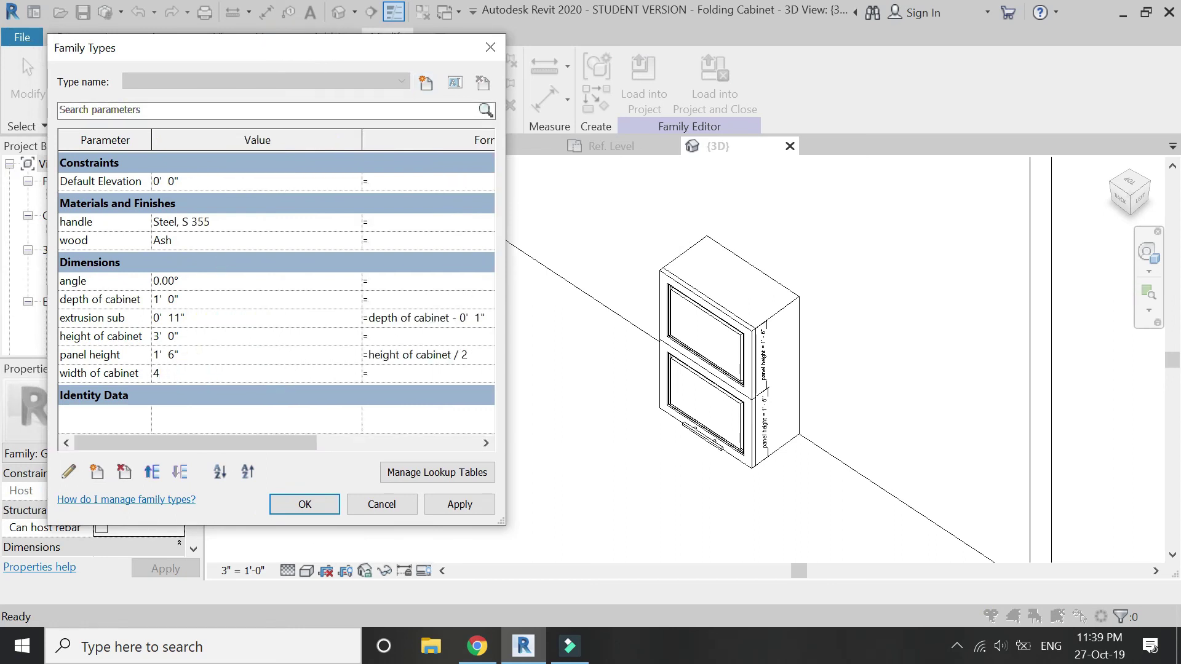
{"action": "key", "text": "Tab"}
{"action": "left_click", "coordinate": [466, 506]}
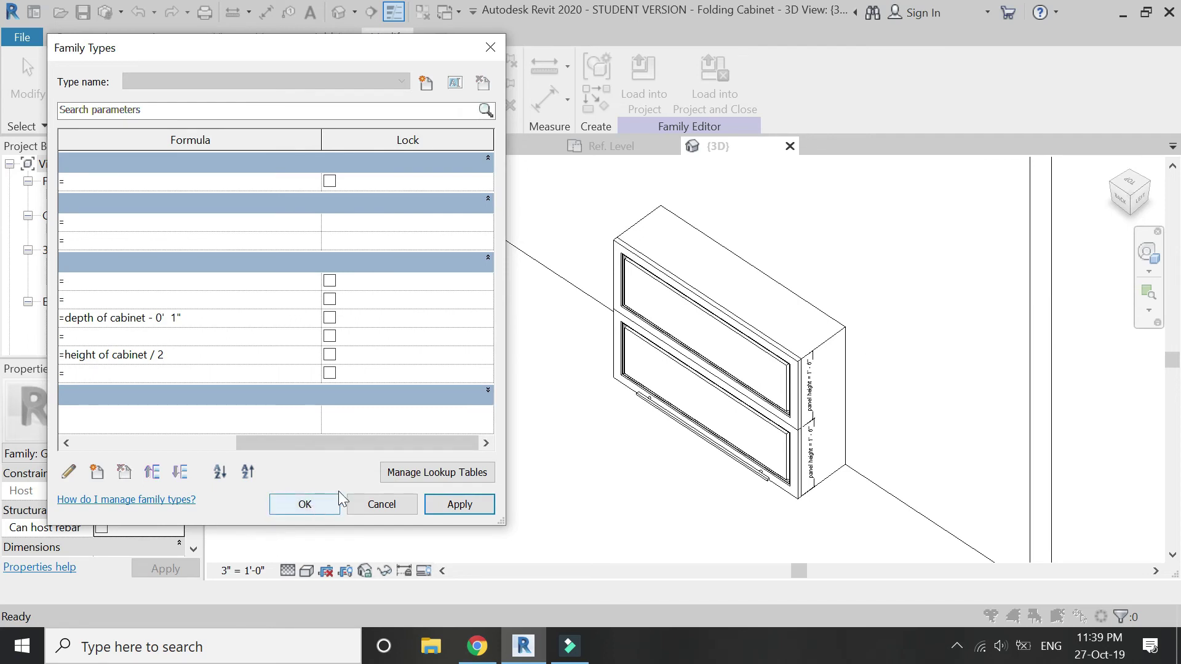
Test the height of cabinet at 5', apply it, and cancel out of the family types.
{"action": "left_click", "coordinate": [211, 357]}
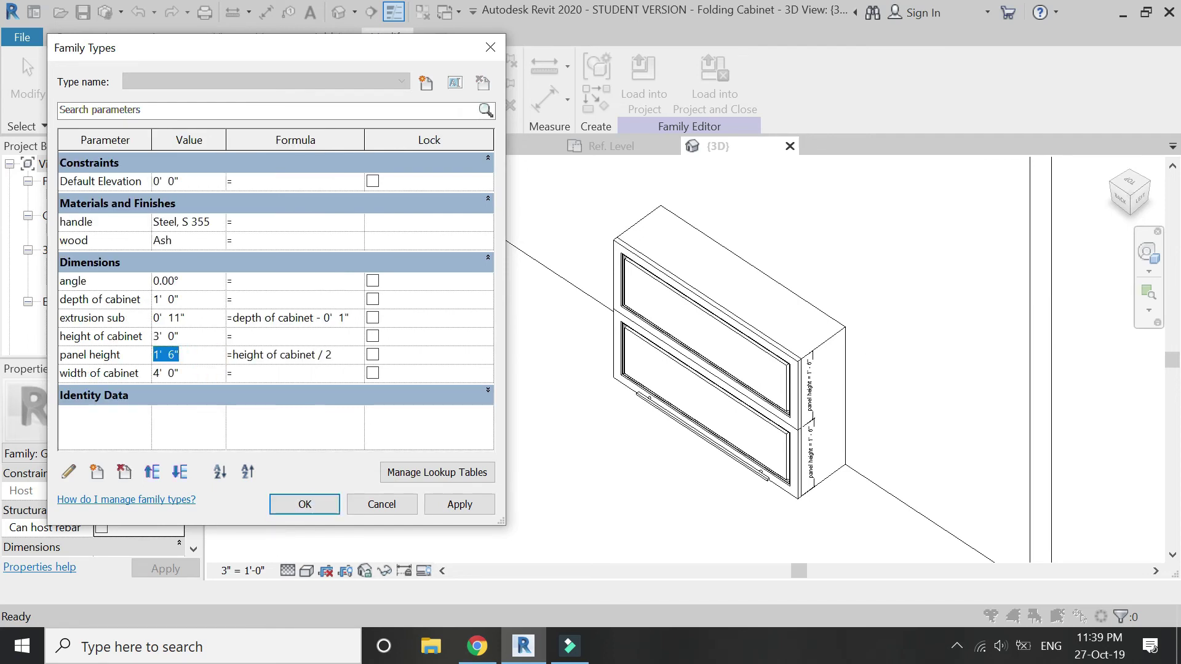
{"action": "left_click", "coordinate": [198, 338]}
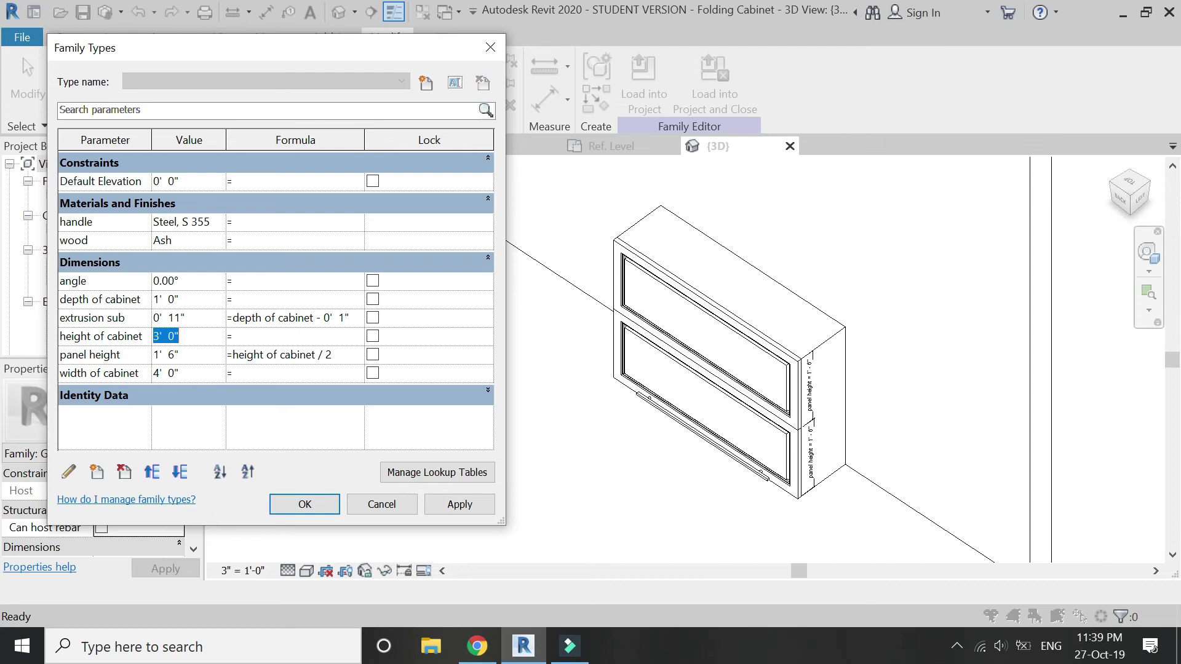
{"action": "type", "text": "5"}
{"action": "key", "text": "Tab"}
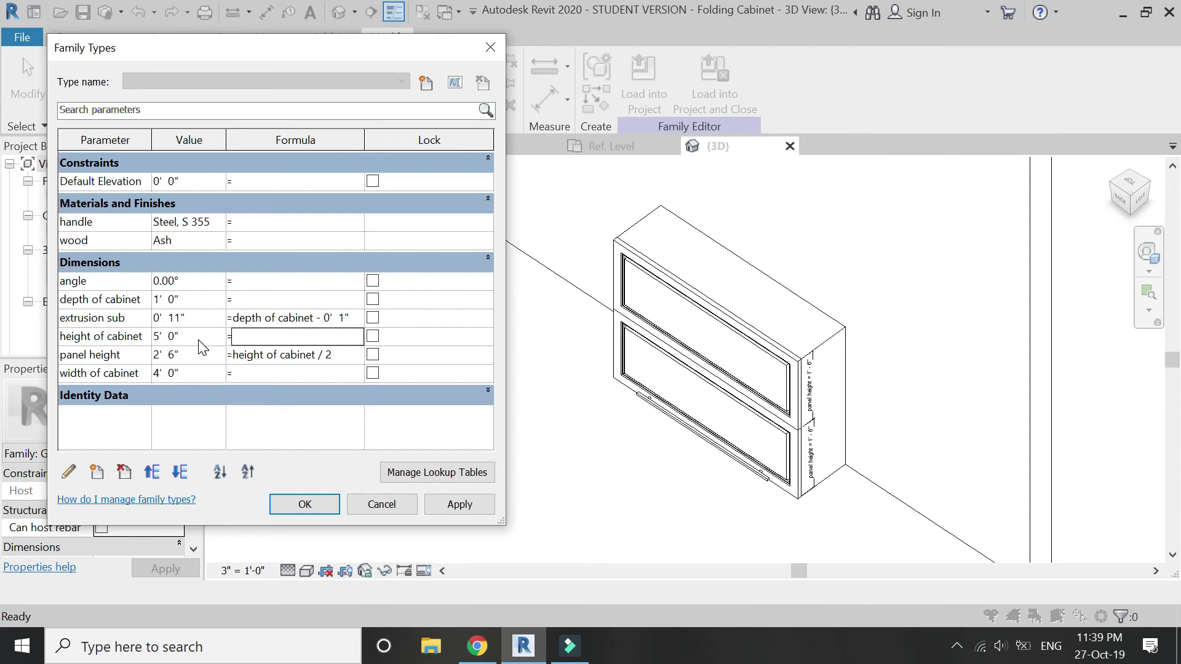
{"action": "left_click", "coordinate": [432, 504]}
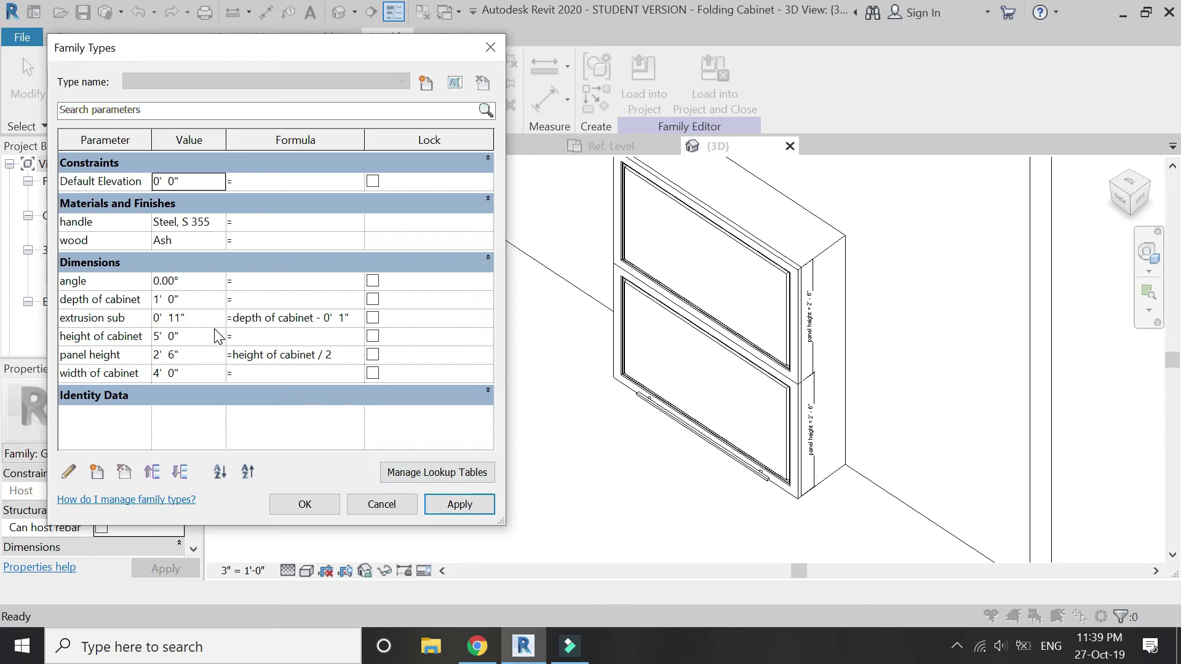
{"action": "left_click", "coordinate": [370, 501]}
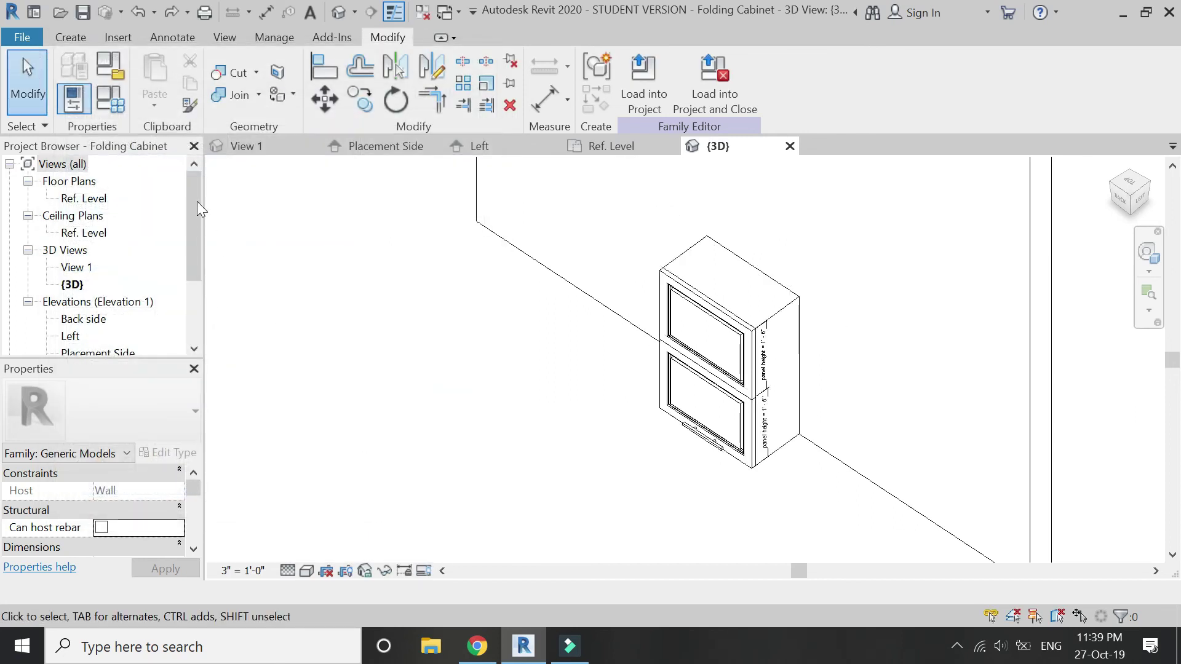
Test the folding panels at angle values of 45° and 60° in the family types, applying each one.
{"action": "left_click", "coordinate": [117, 109]}
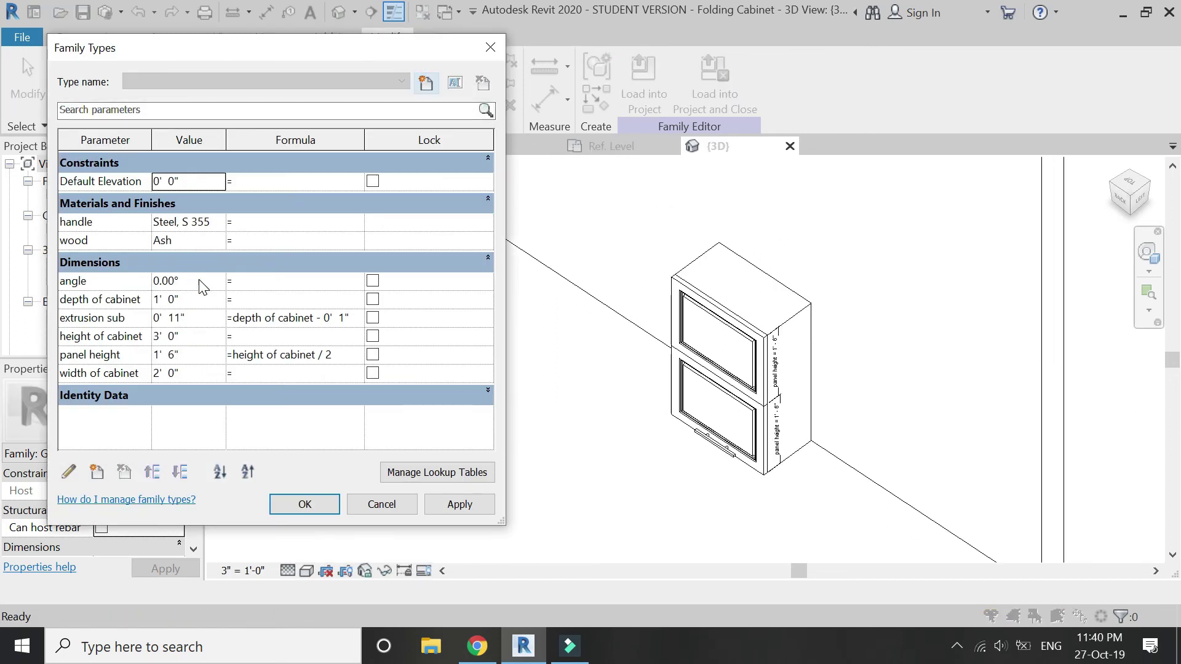
{"action": "left_click", "coordinate": [198, 281]}
{"action": "type", "text": "45"}
{"action": "key", "text": "Tab"}
{"action": "left_click", "coordinate": [443, 504]}
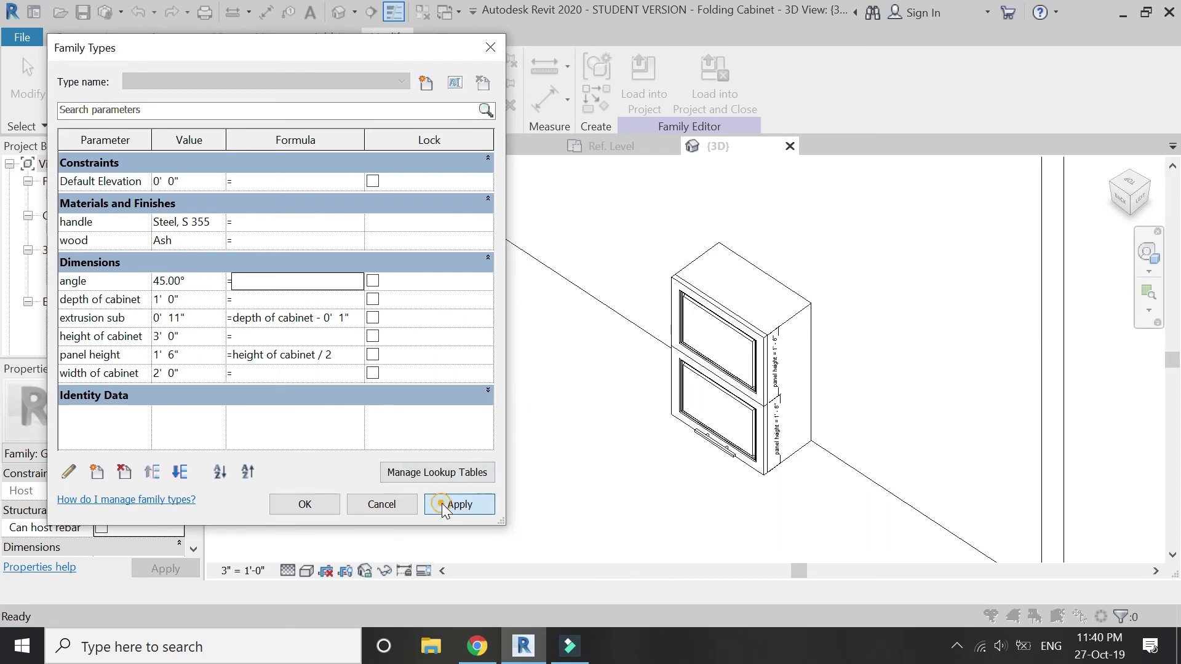
{"action": "left_click", "coordinate": [205, 281]}
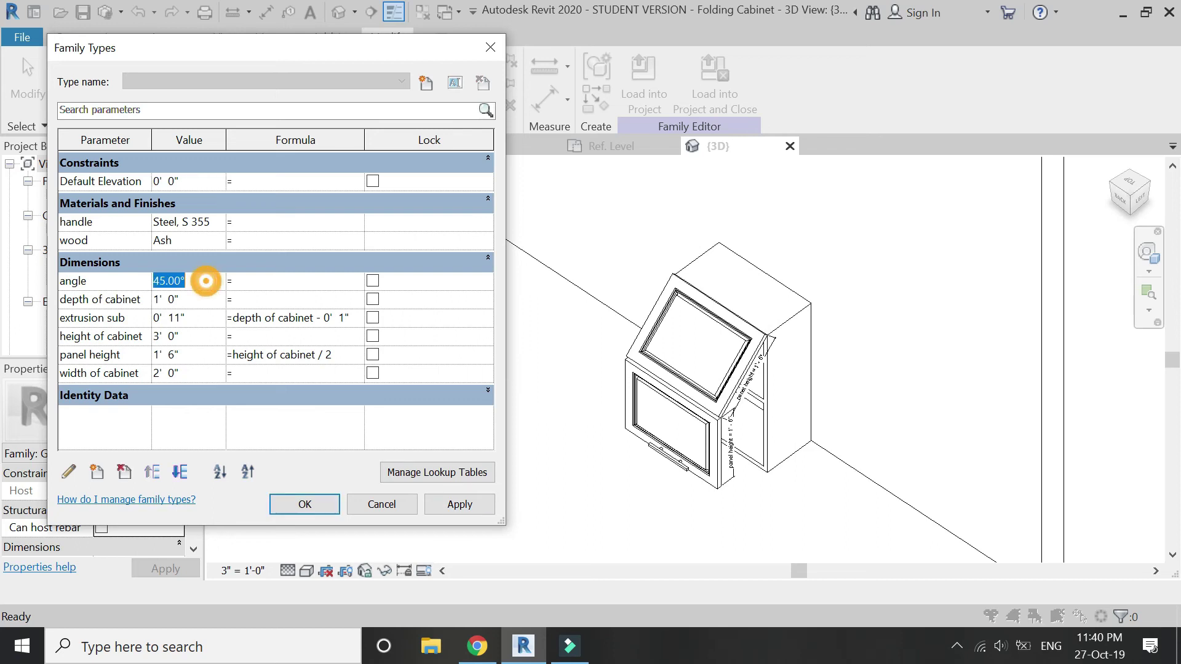
{"action": "key", "text": "Tab"}
{"action": "left_click", "coordinate": [446, 505]}
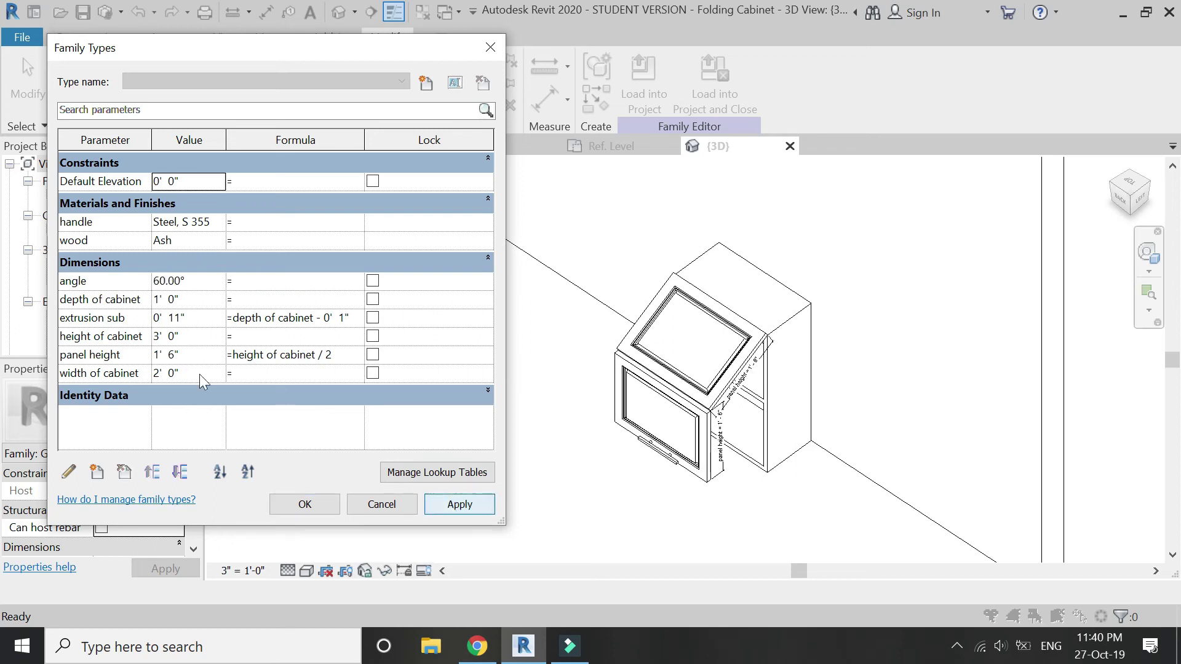
Set the folding panels' angle parameter to 90° and apply it.
{"action": "left_click", "coordinate": [196, 280]}
{"action": "type", "text": "90"}
{"action": "key", "text": "Tab"}
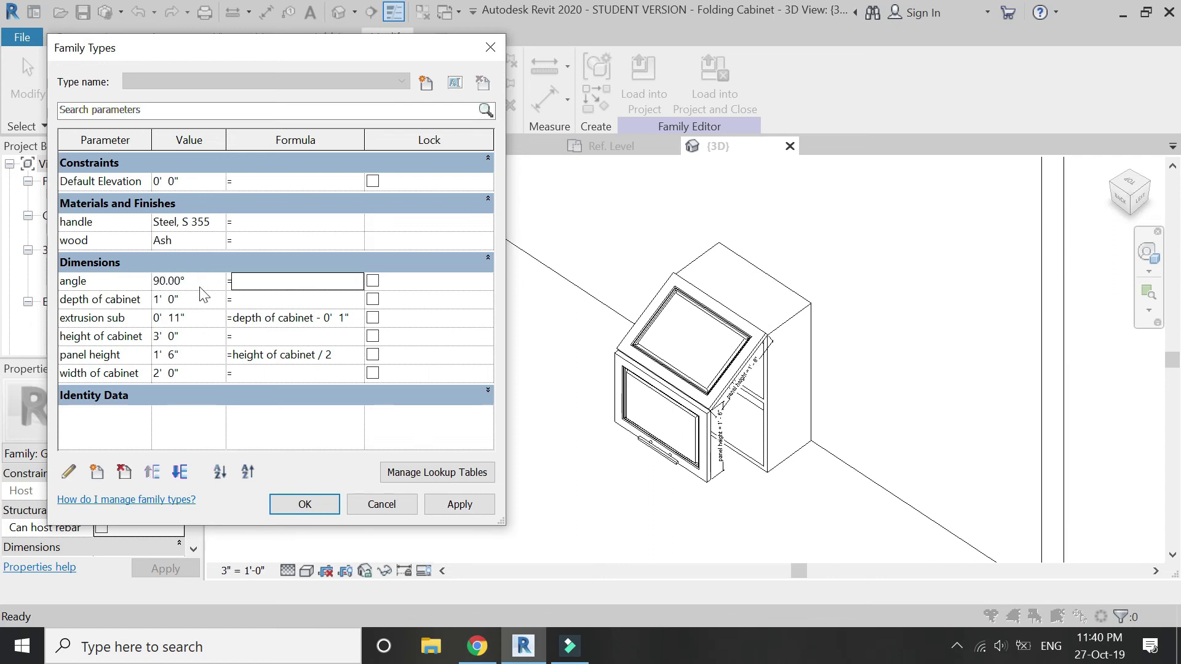
{"action": "left_click", "coordinate": [453, 508]}
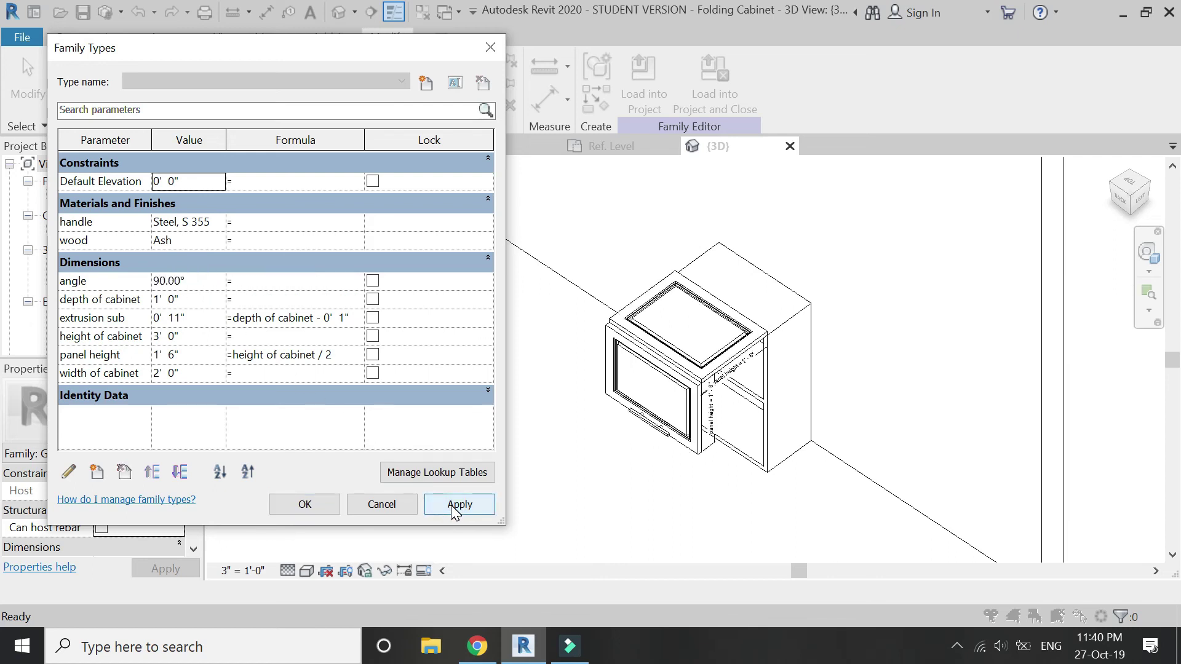
Test the folding panels at angle values of 135° and 180° in the family types, applying each one.
{"action": "left_click", "coordinate": [203, 280]}
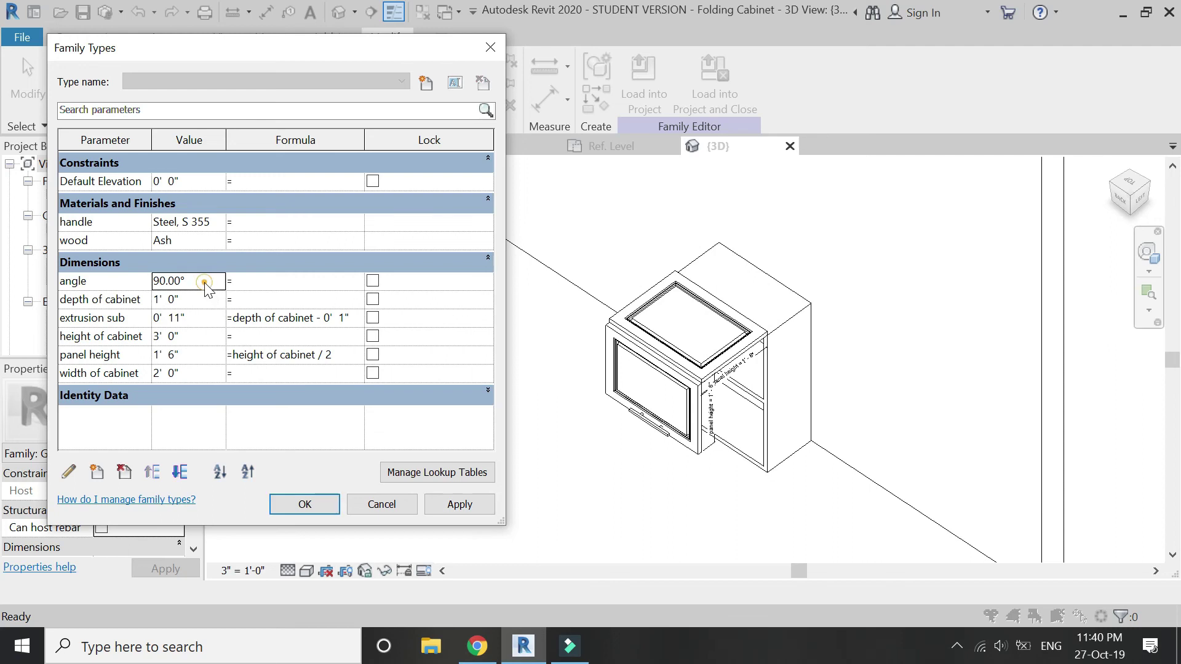
{"action": "type", "text": "135"}
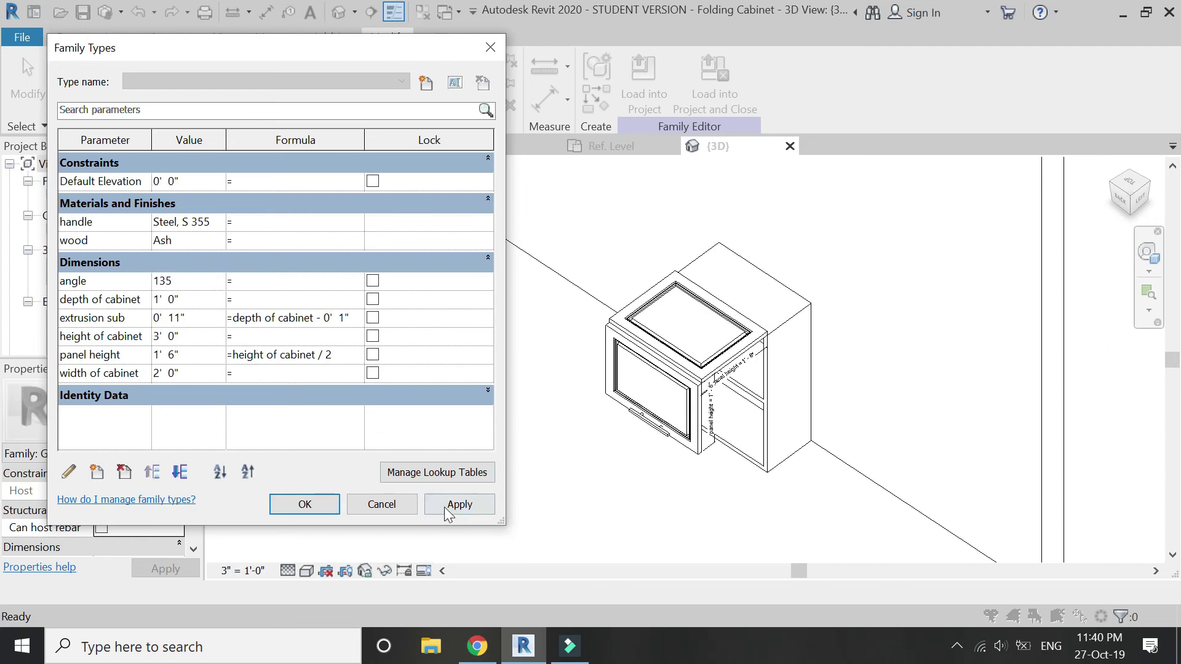
{"action": "left_click", "coordinate": [444, 507]}
{"action": "left_click", "coordinate": [206, 280]}
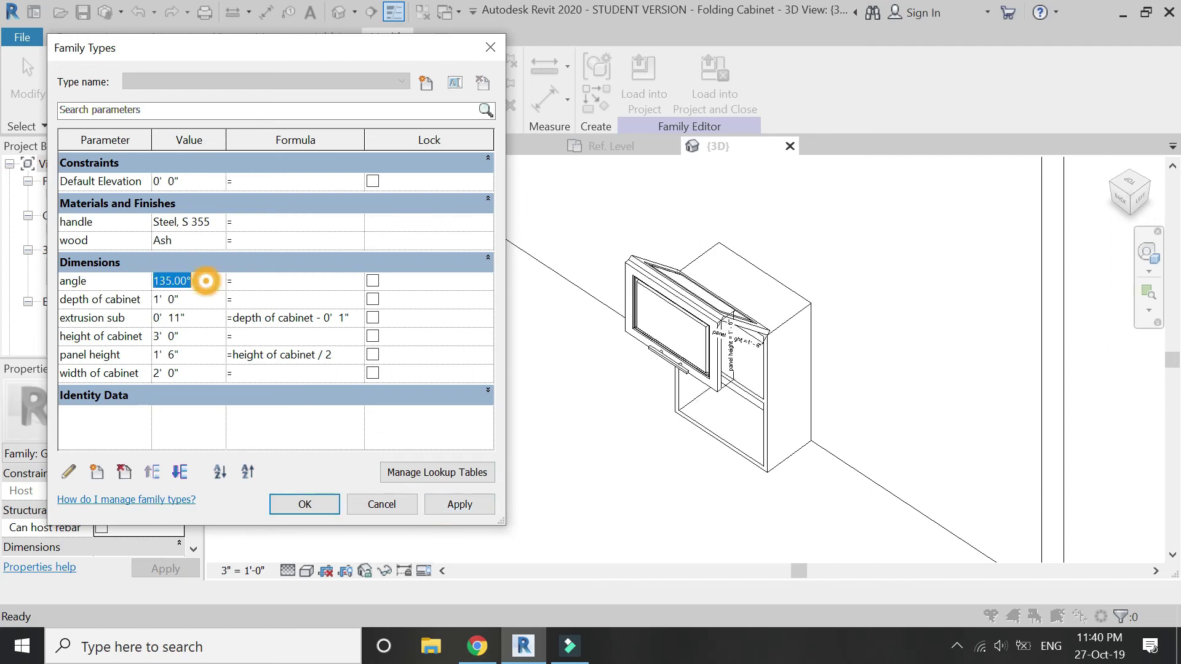
{"action": "type", "text": "180"}
{"action": "key", "text": "Tab"}
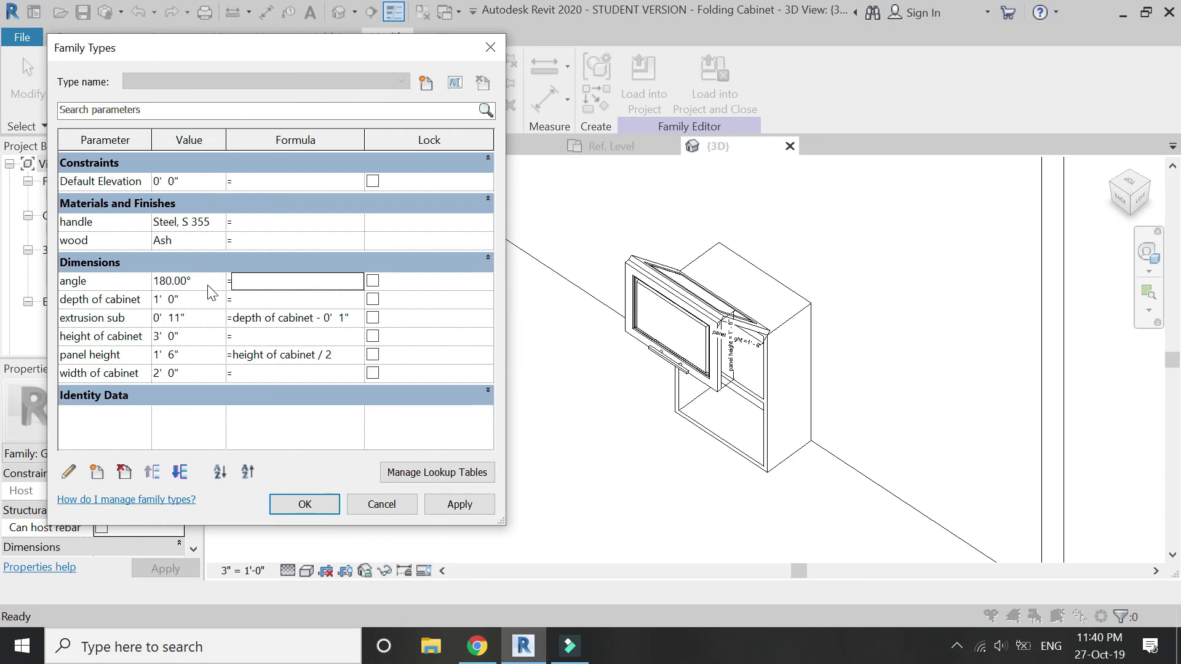
{"action": "left_click", "coordinate": [454, 513]}
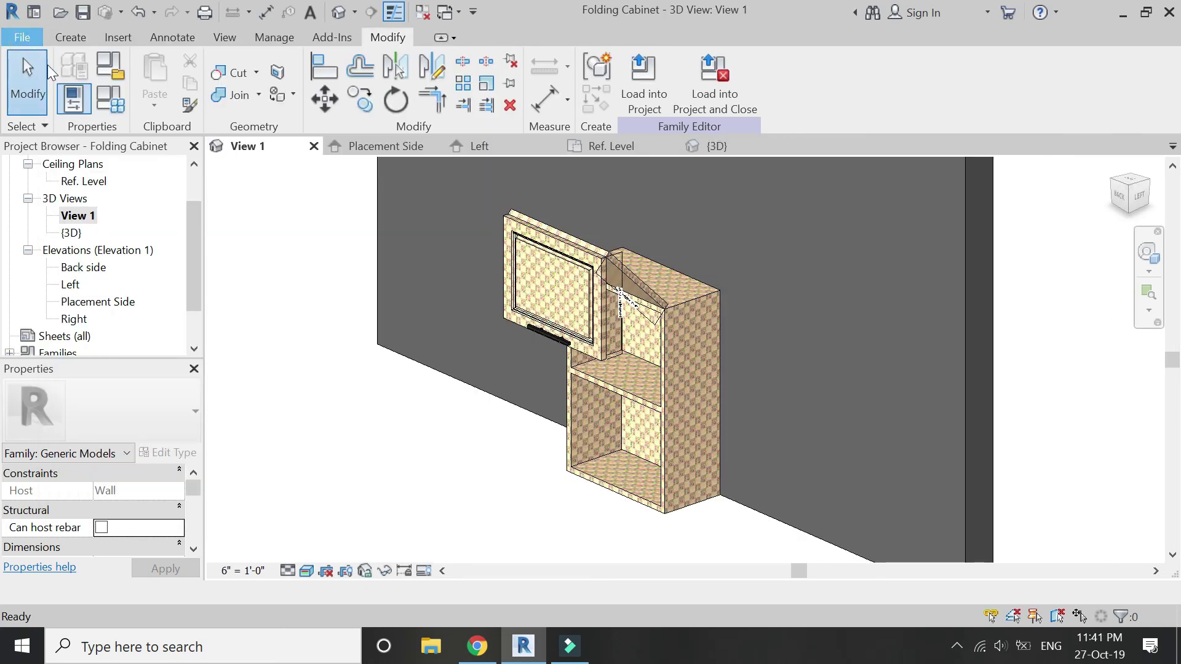
Create a new project from the Architectural Template.
{"action": "left_click", "coordinate": [22, 37]}
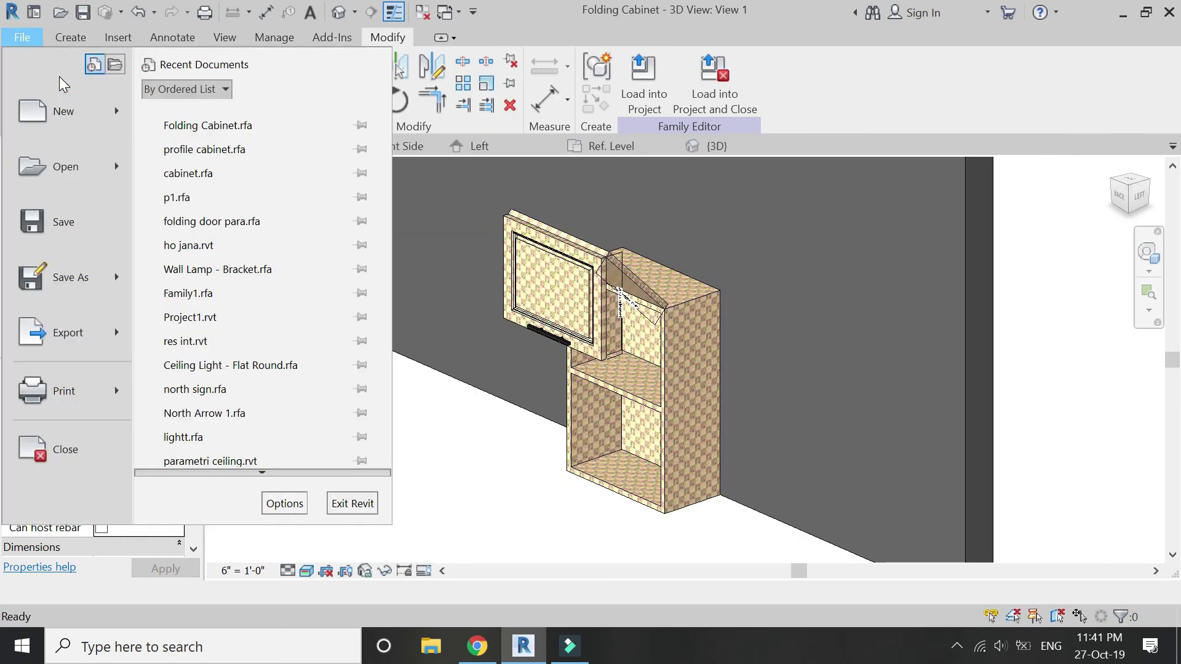
{"action": "mouse_move", "coordinate": [70, 115]}
{"action": "left_click", "coordinate": [199, 109]}
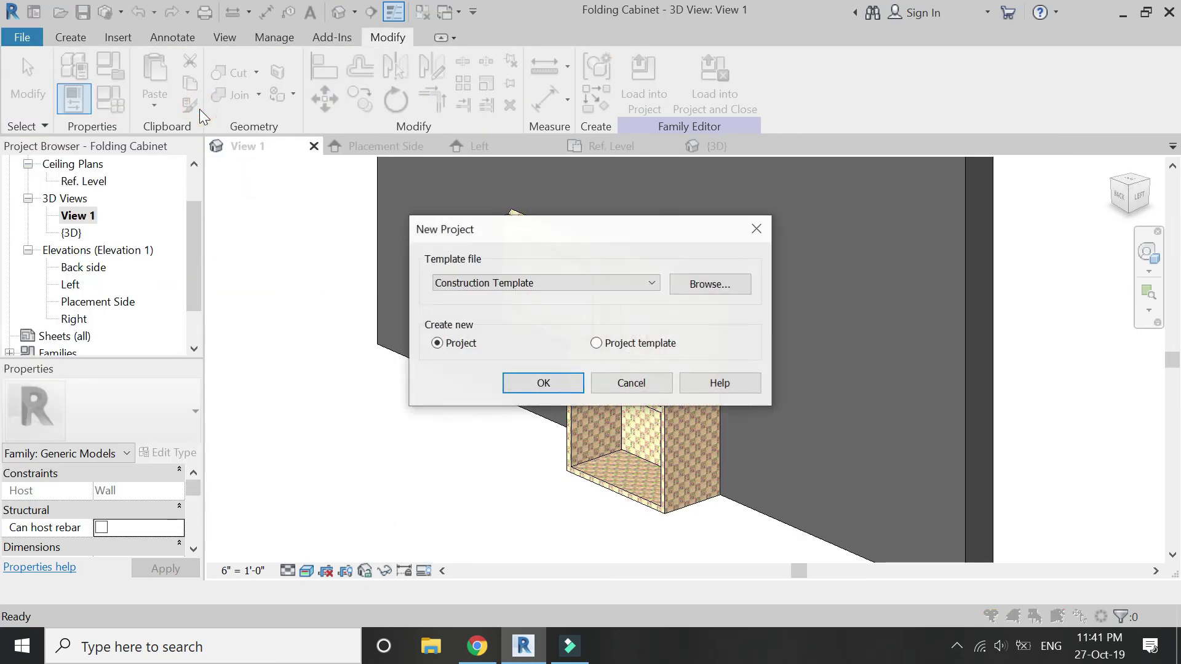
{"action": "left_click", "coordinate": [489, 284]}
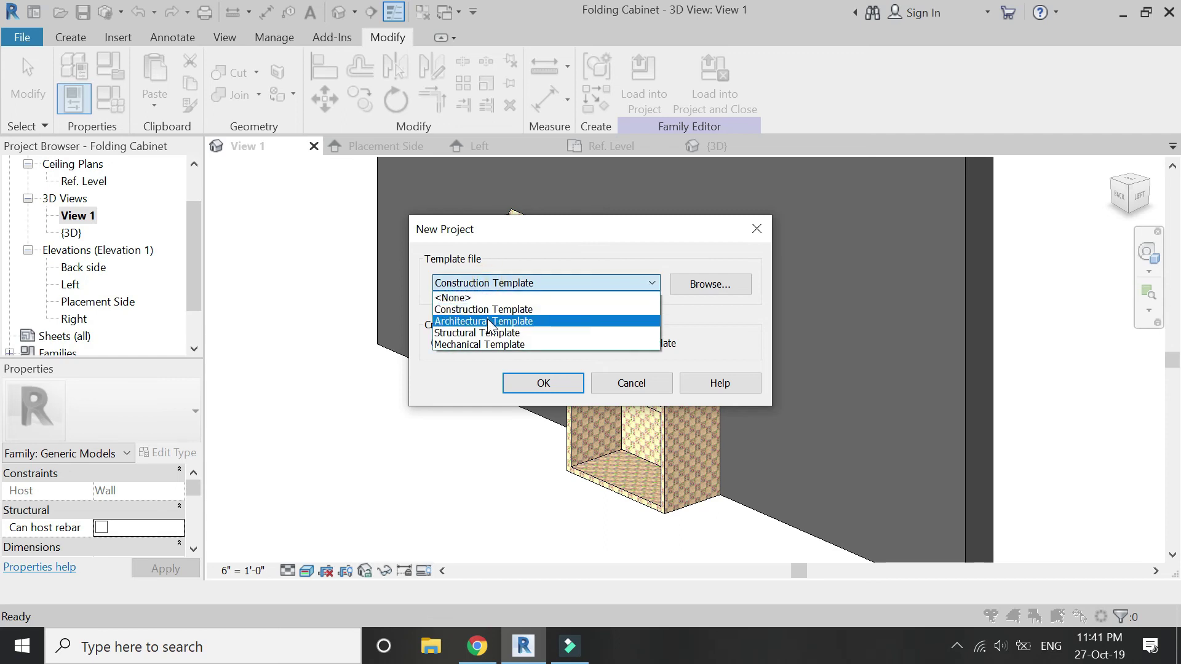
{"action": "left_click", "coordinate": [489, 322]}
{"action": "left_click", "coordinate": [543, 381]}
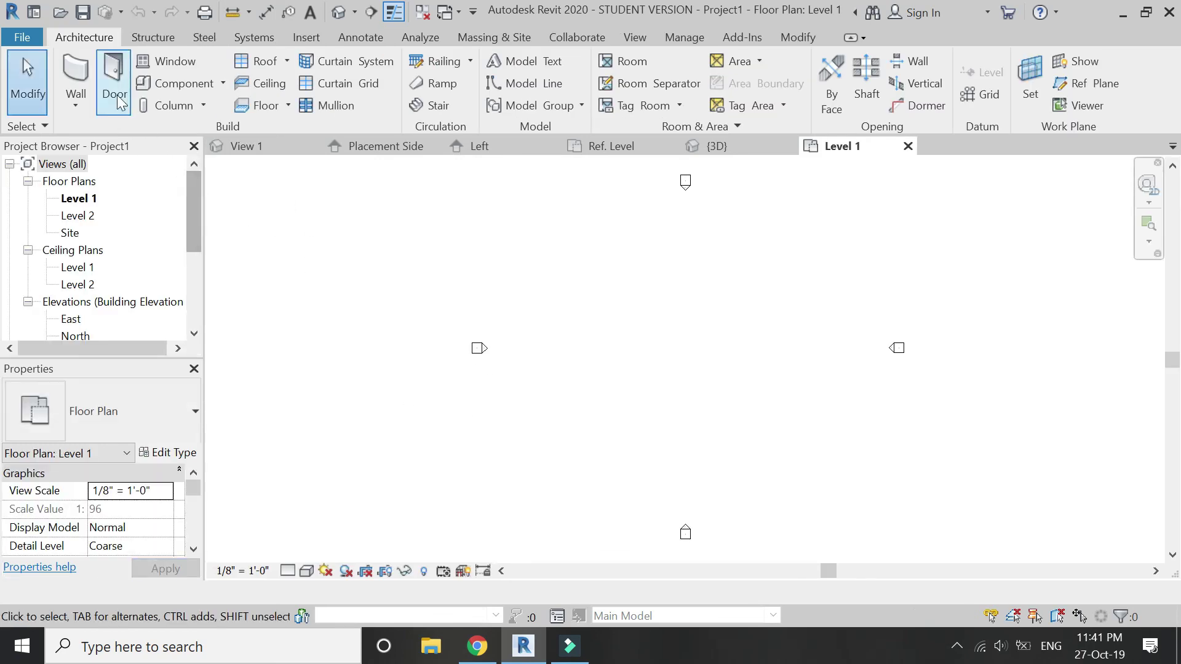
Draw a straight horizontal Generic - 6" Masonry wall about 32' long on the Level 1 floor plan.
{"action": "left_click", "coordinate": [76, 77]}
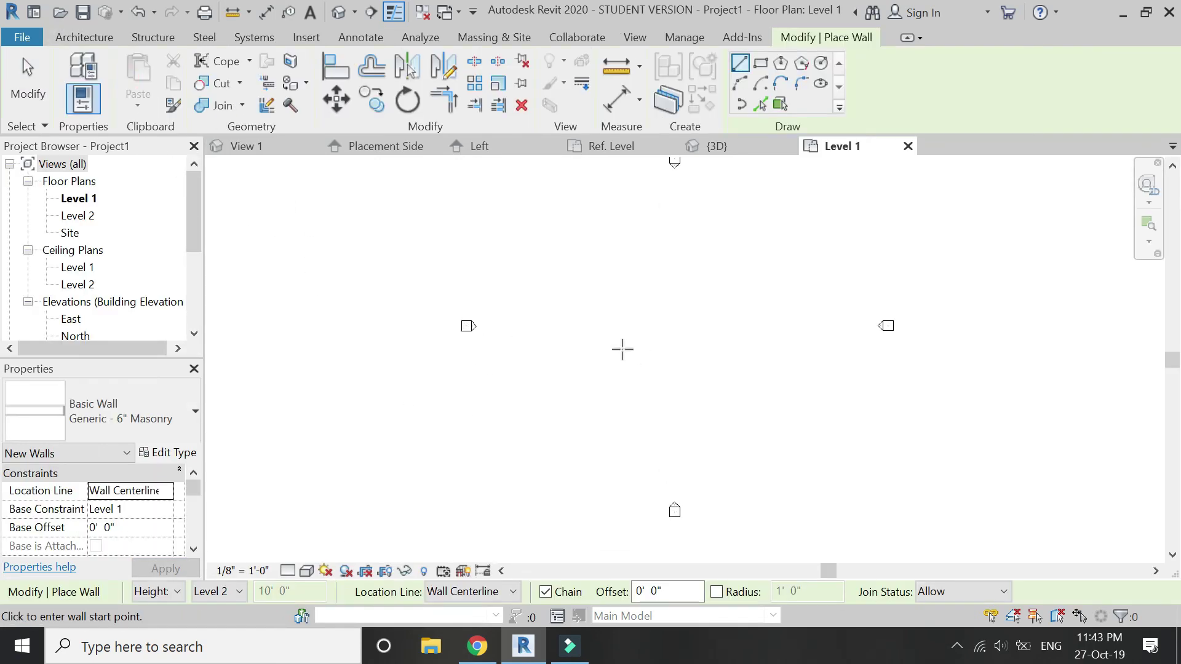
{"action": "left_click", "coordinate": [561, 354]}
{"action": "left_click", "coordinate": [641, 355]}
{"action": "key", "text": "Escape"}
{"action": "scroll", "coordinate": [612, 358], "scroll_direction": "up", "scroll_amount": 9}
{"action": "key", "text": "Escape"}
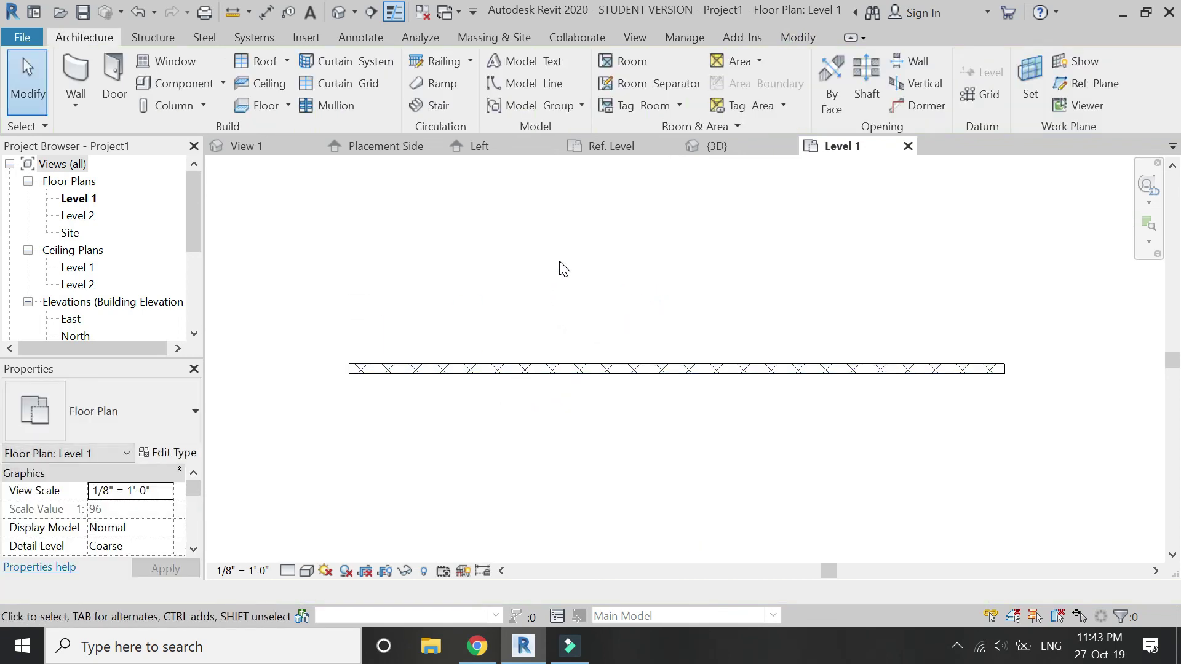
Load the Folding Cabinet family into the project and place one instance near the middle of the wall's upper face.
{"action": "left_click", "coordinate": [609, 145]}
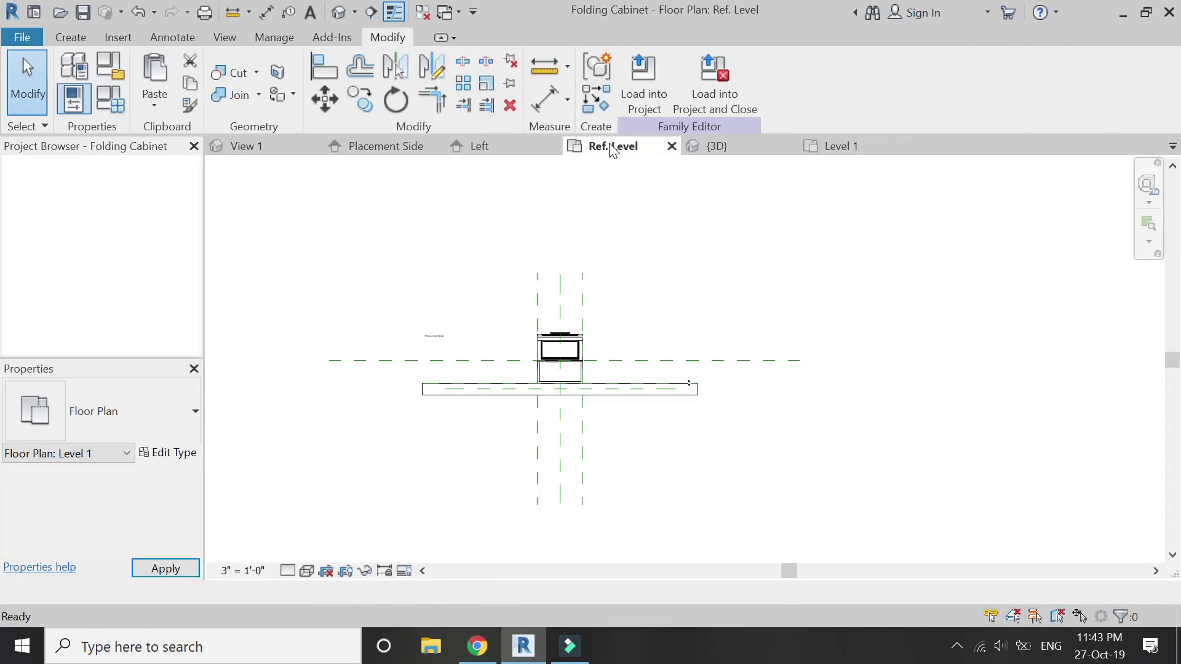
{"action": "left_click", "coordinate": [658, 106]}
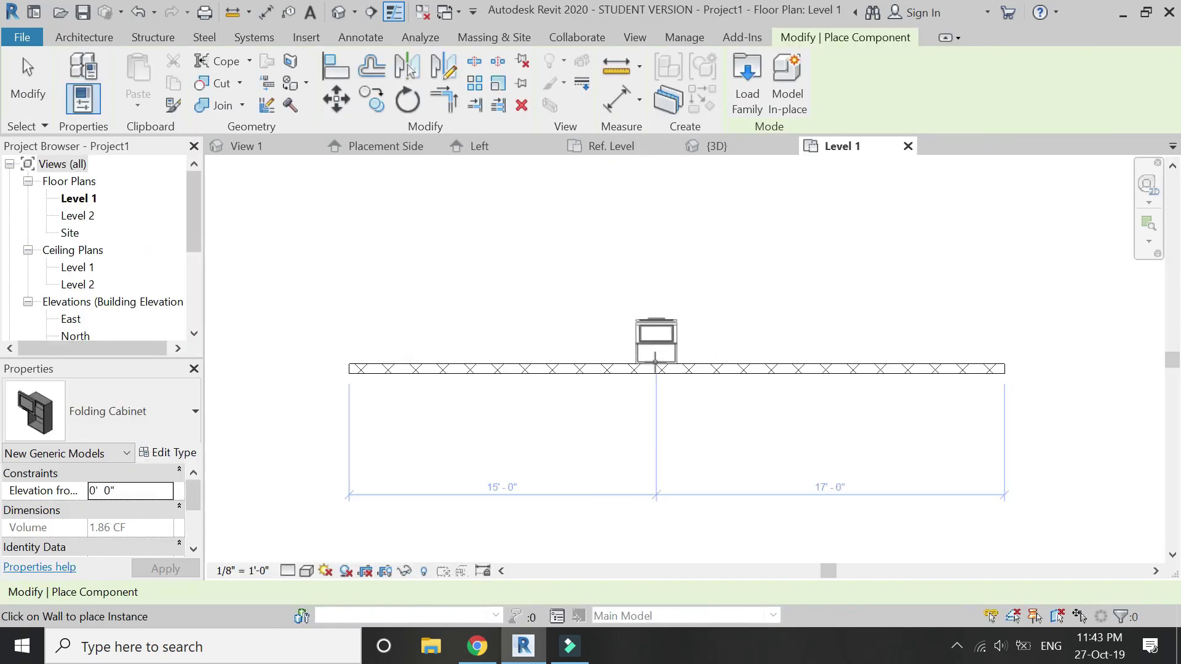
{"action": "scroll", "coordinate": [655, 361], "scroll_direction": "up", "scroll_amount": 3}
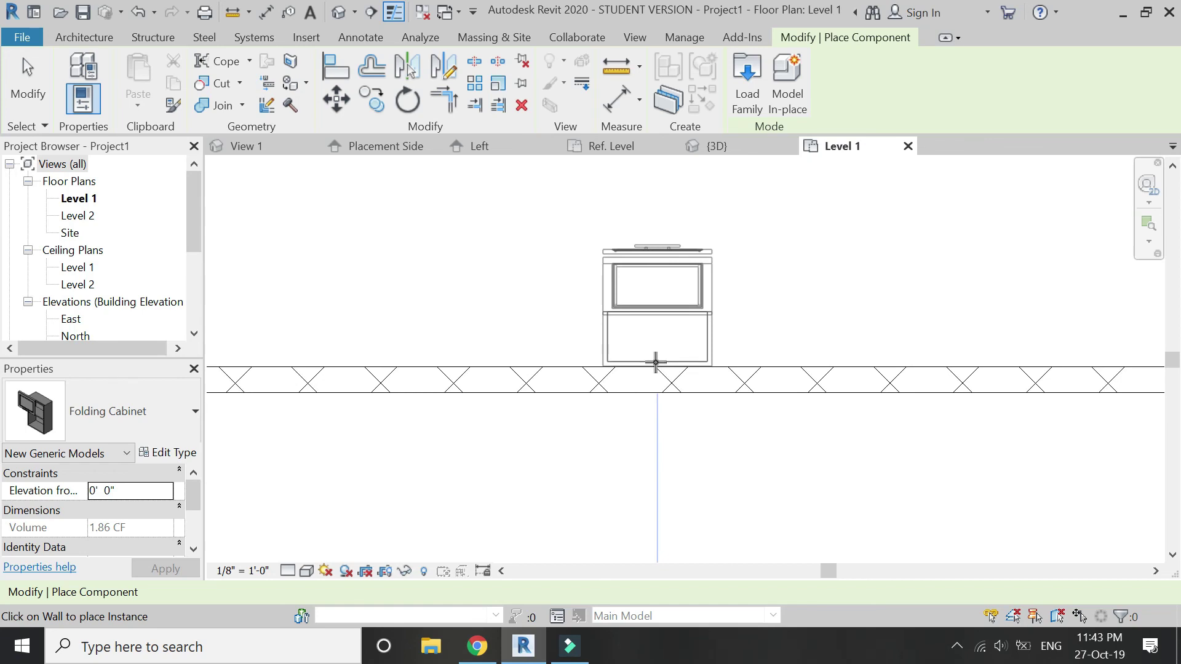
{"action": "left_click", "coordinate": [648, 363]}
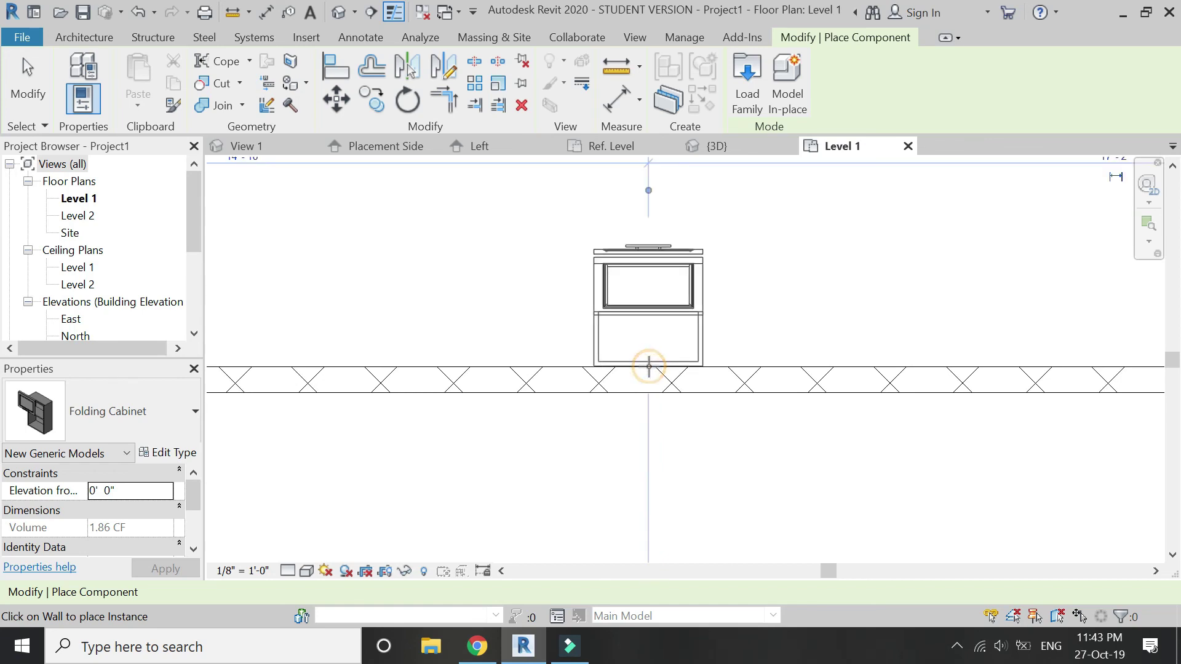
{"action": "key", "text": "Escape"}
{"action": "key", "text": "Escape"}
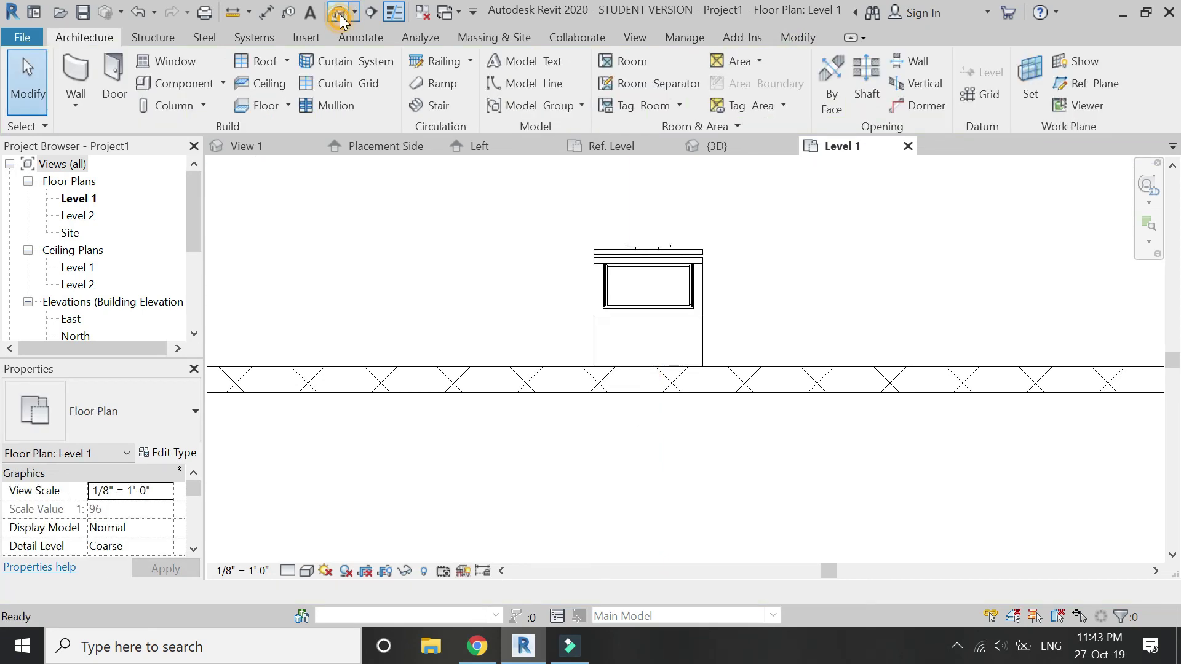
In the default 3D view, set the placed folding cabinet's elevation from the level to 5' 0".
{"action": "left_click", "coordinate": [338, 11]}
{"action": "left_click_drag", "start_coordinate": [1089, 206], "coordinate": [1115, 194]}
{"action": "scroll", "coordinate": [731, 409], "scroll_direction": "up", "scroll_amount": 10}
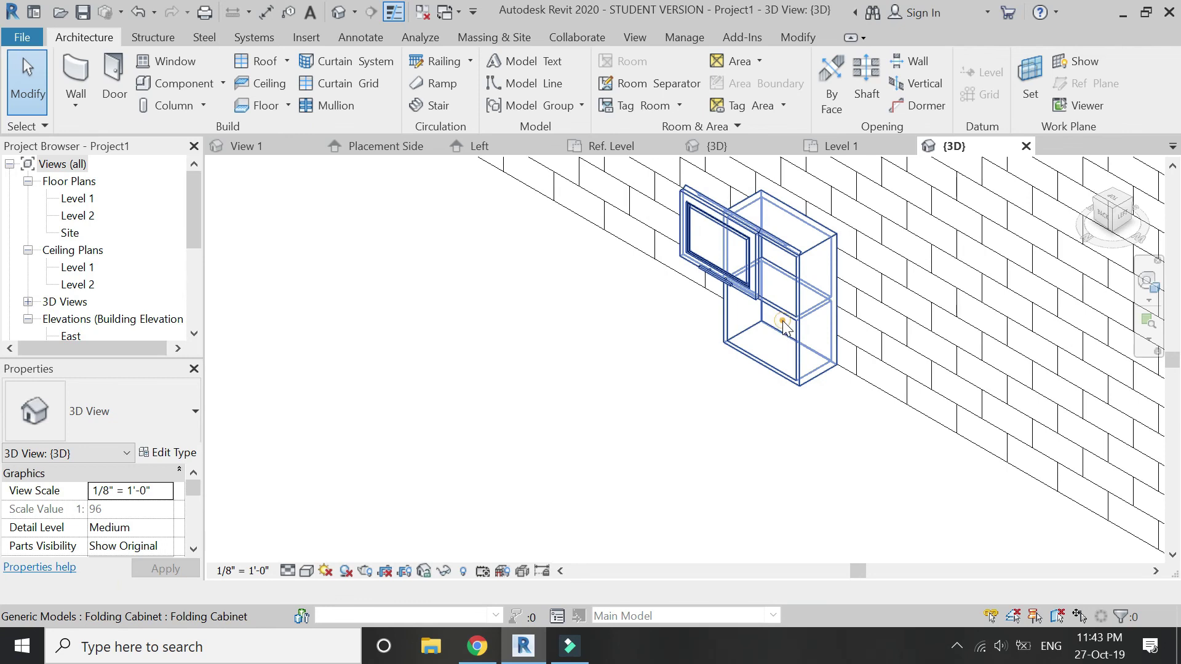
{"action": "left_click", "coordinate": [783, 321]}
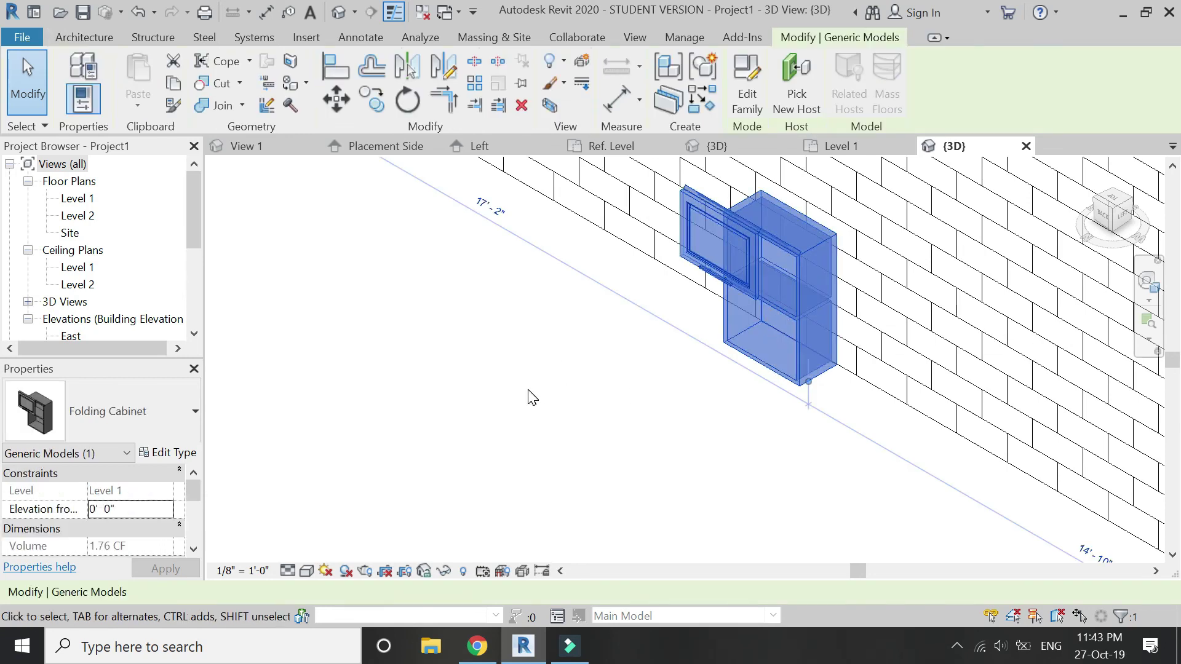
{"action": "left_click", "coordinate": [123, 510]}
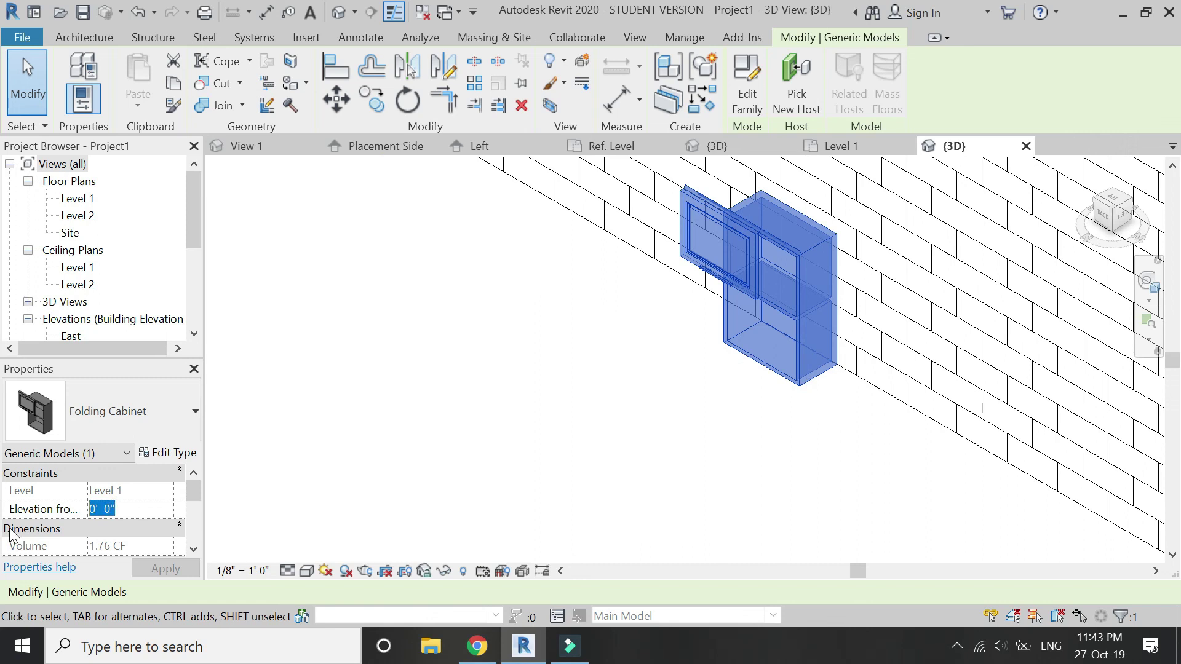
{"action": "type", "text": "5' 0\""}
{"action": "left_click", "coordinate": [148, 571]}
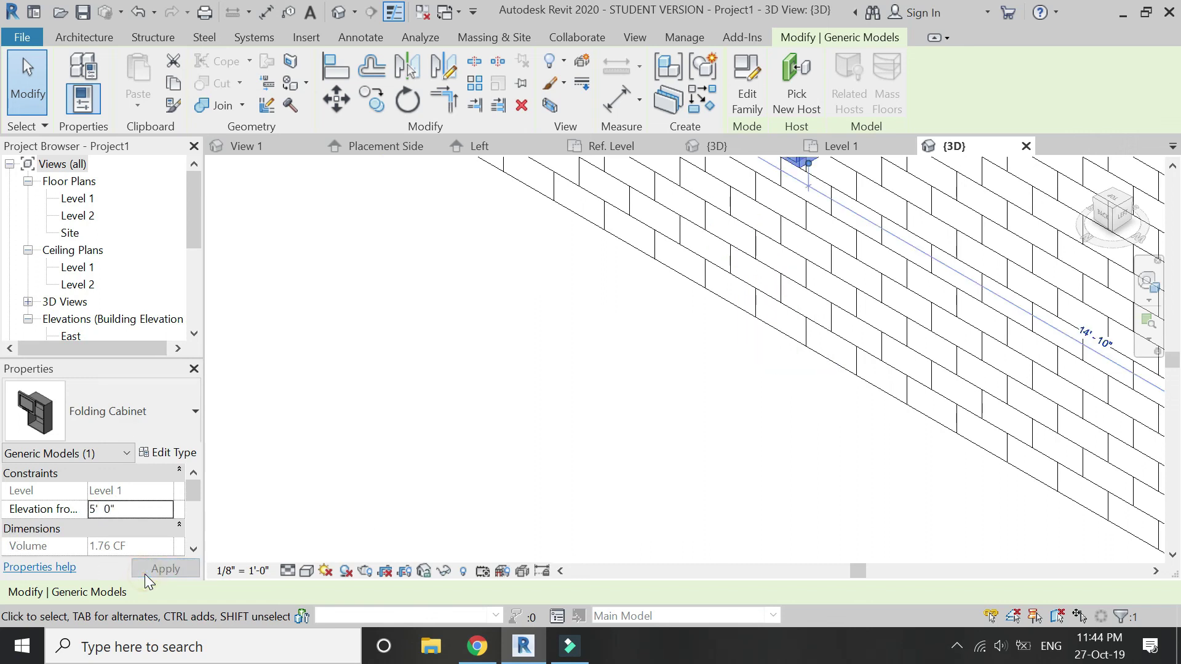
{"action": "scroll", "coordinate": [678, 340], "scroll_direction": "down", "scroll_amount": 3}
{"action": "left_click", "coordinate": [680, 396]}
{"action": "scroll", "coordinate": [680, 396], "scroll_direction": "up", "scroll_amount": 5}
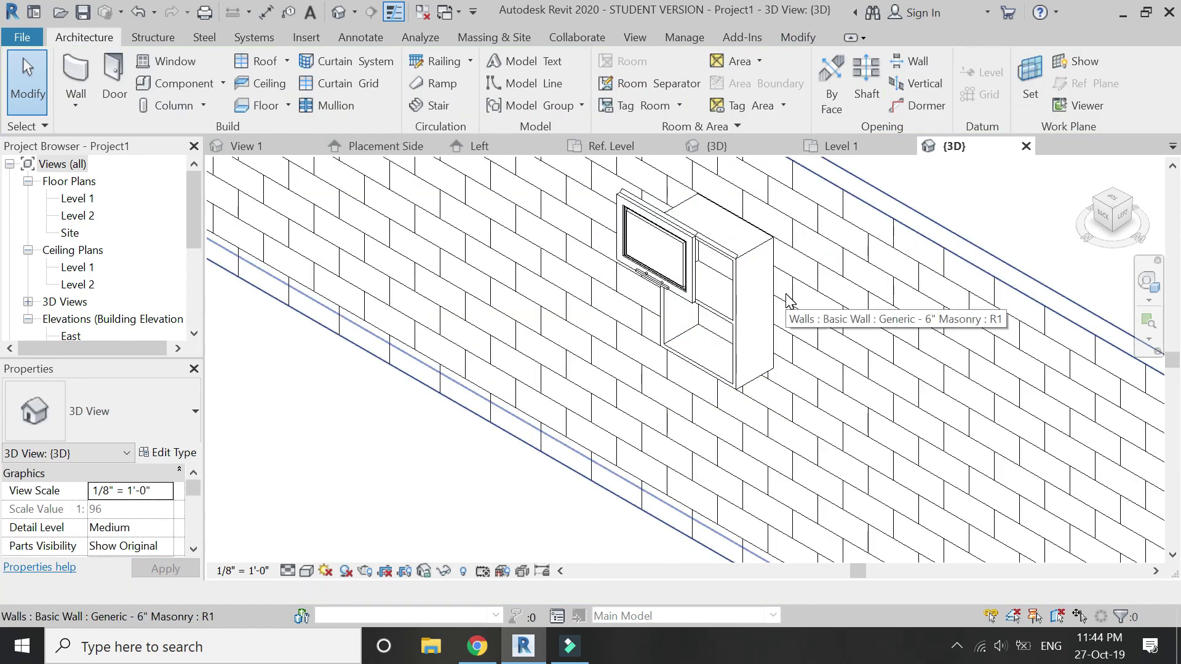
Switch the 3D view to the Realistic visual style and inspect the cabinet on the wall.
{"action": "left_click", "coordinate": [307, 570]}
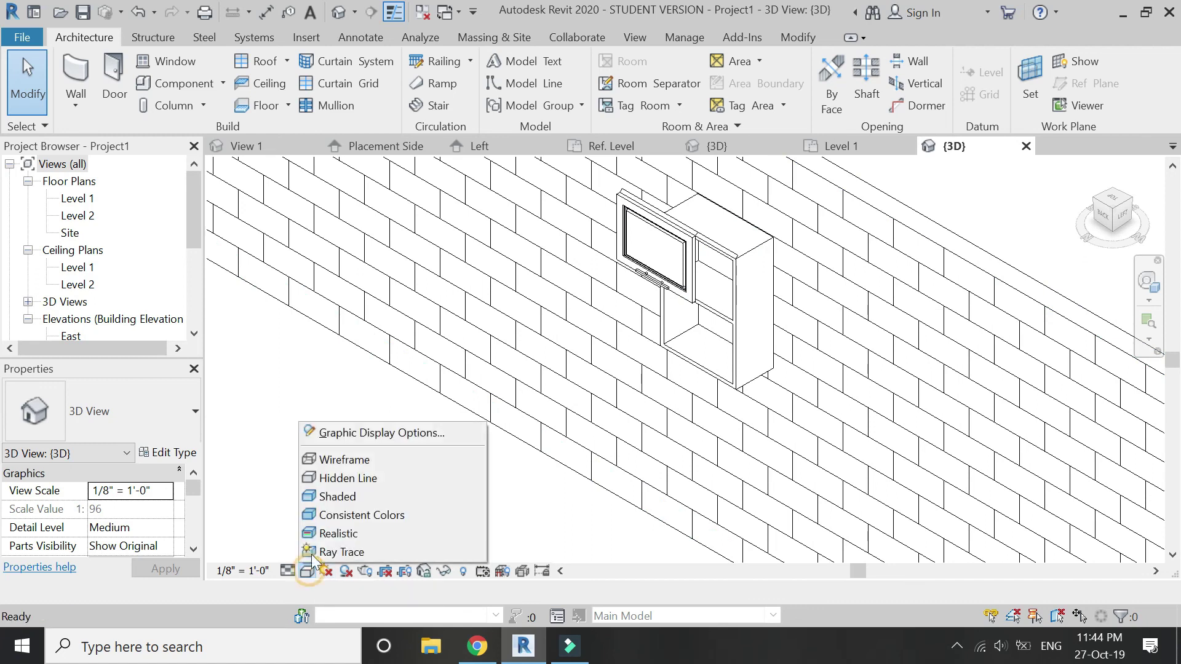
{"action": "left_click", "coordinate": [319, 534]}
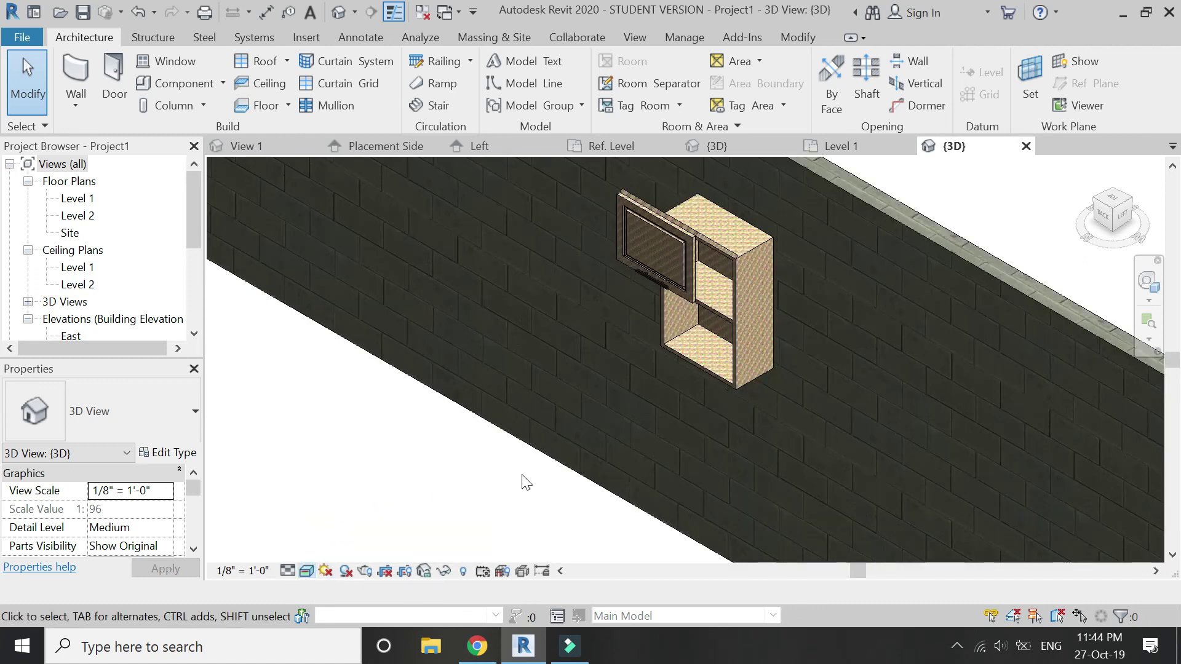
{"action": "scroll", "coordinate": [736, 336], "scroll_direction": "up", "scroll_amount": 3}
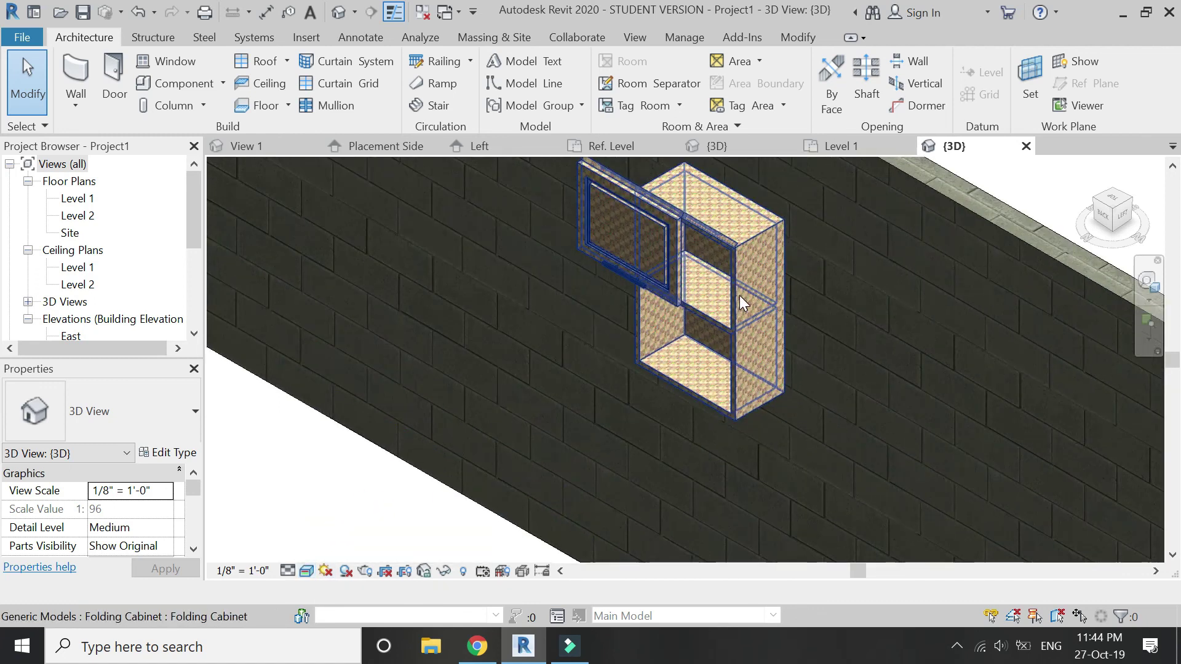
{"action": "scroll", "coordinate": [735, 335], "scroll_direction": "down", "scroll_amount": 3}
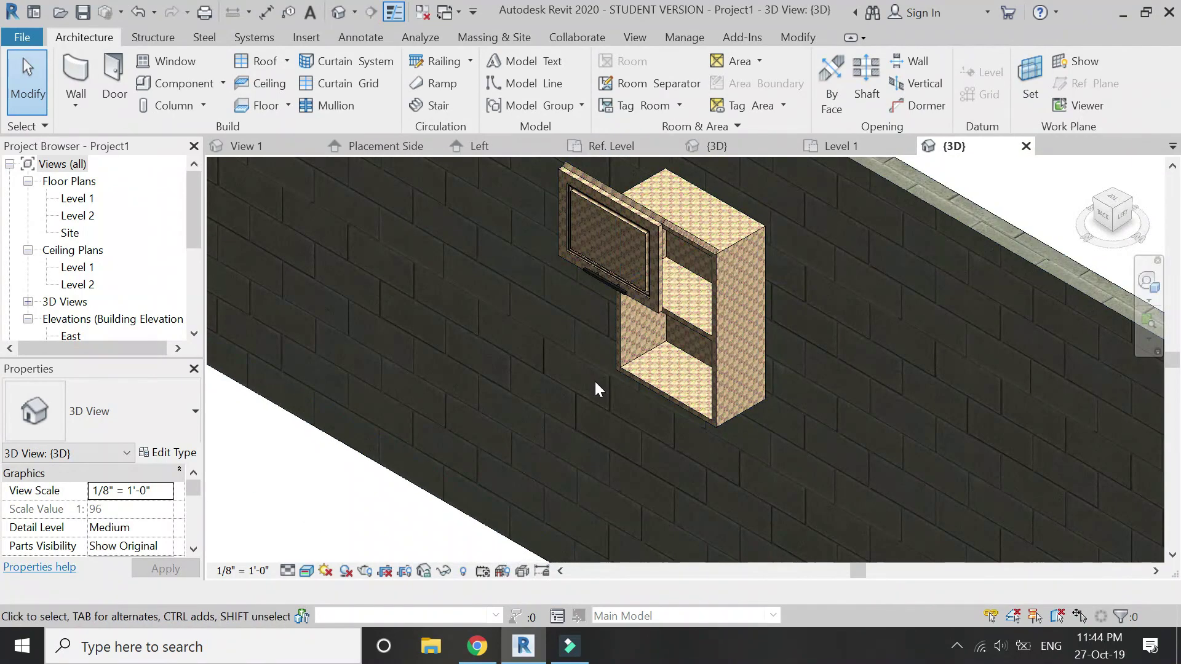
{"action": "scroll", "coordinate": [575, 376], "scroll_direction": "down", "scroll_amount": 2}
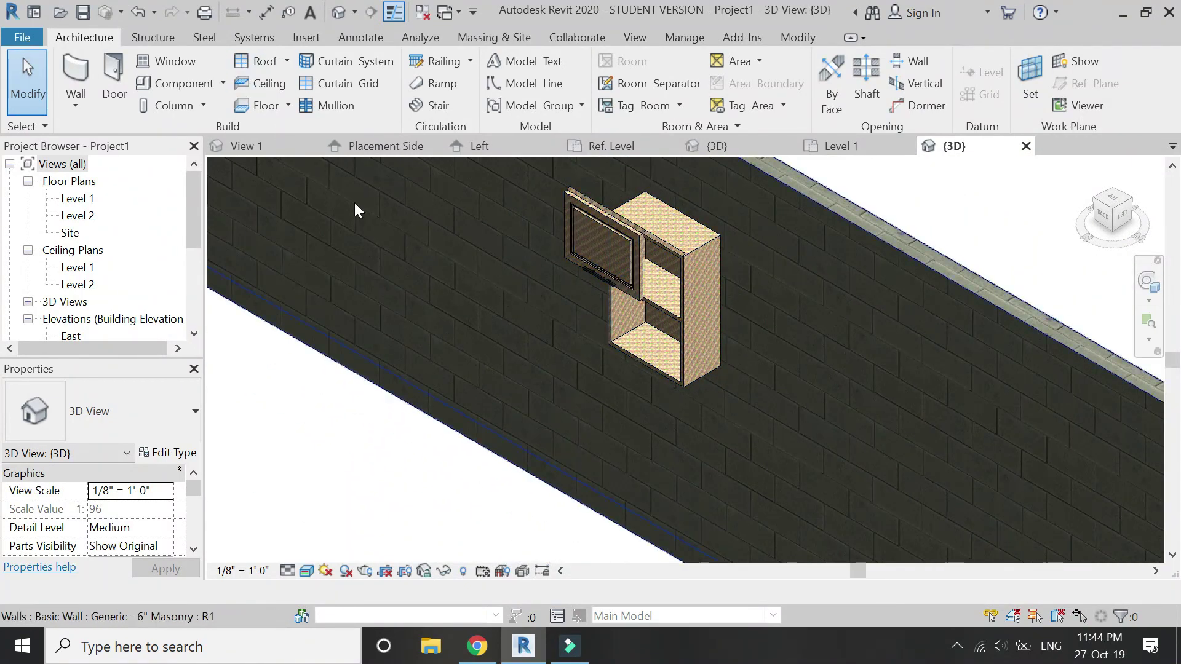
Create a perspective camera view on Level 1, with the eye above and left of the cabinet and the target beyond the wall.
{"action": "left_click", "coordinate": [865, 148]}
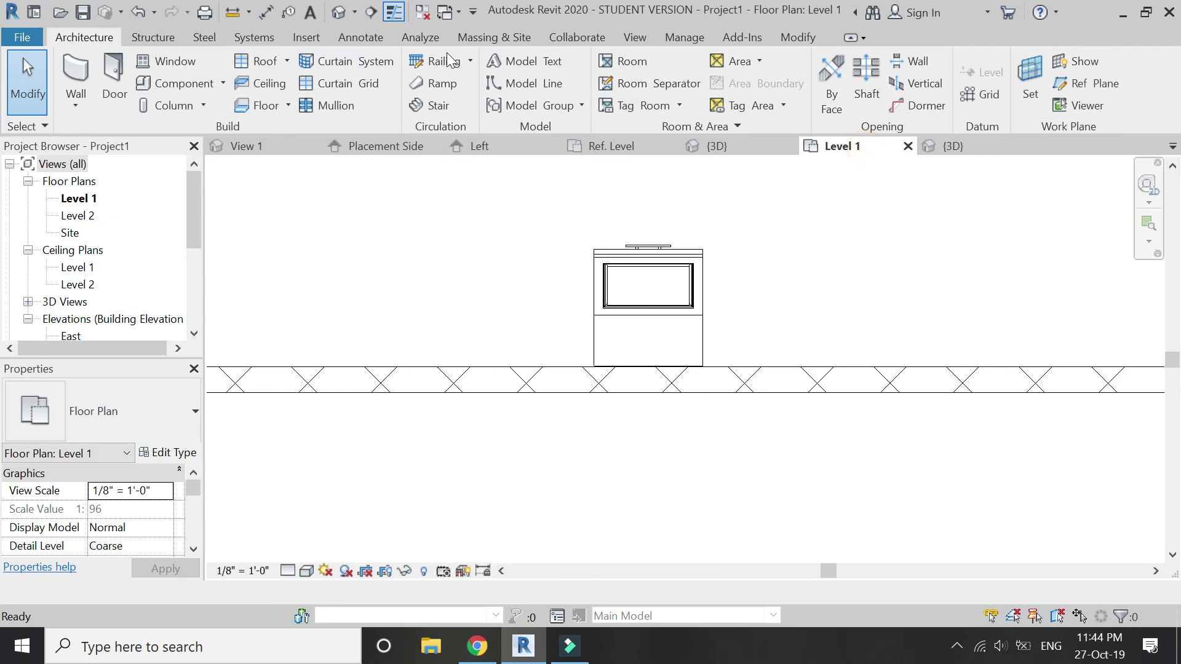
{"action": "left_click", "coordinate": [634, 38]}
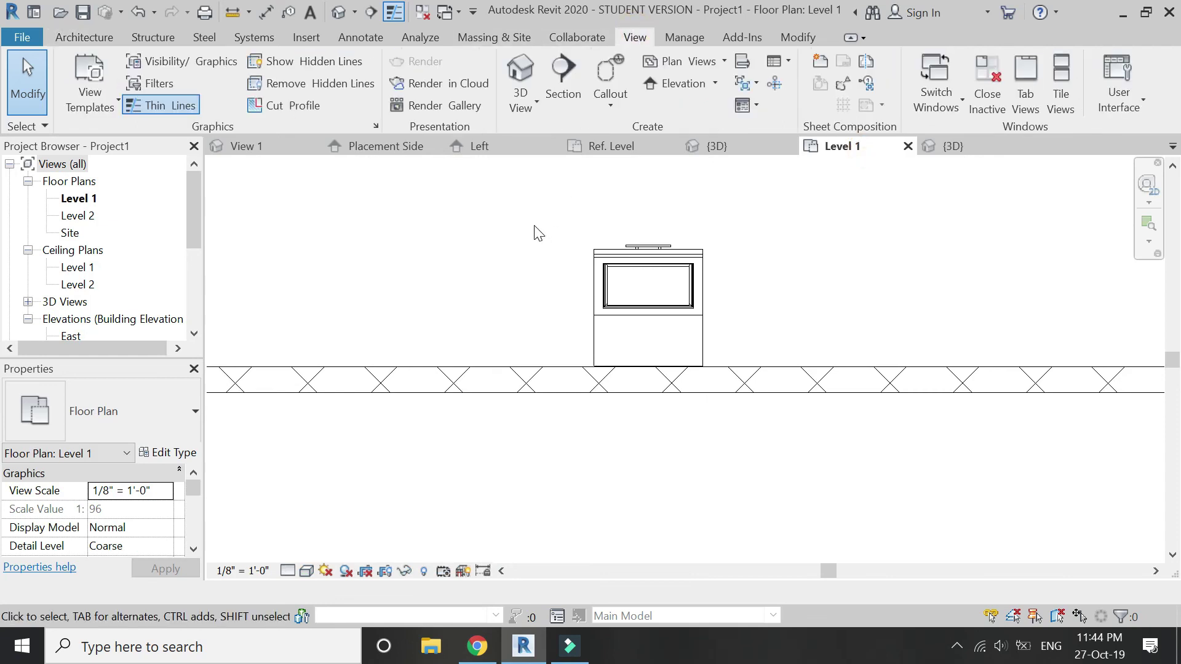
{"action": "left_click", "coordinate": [524, 109]}
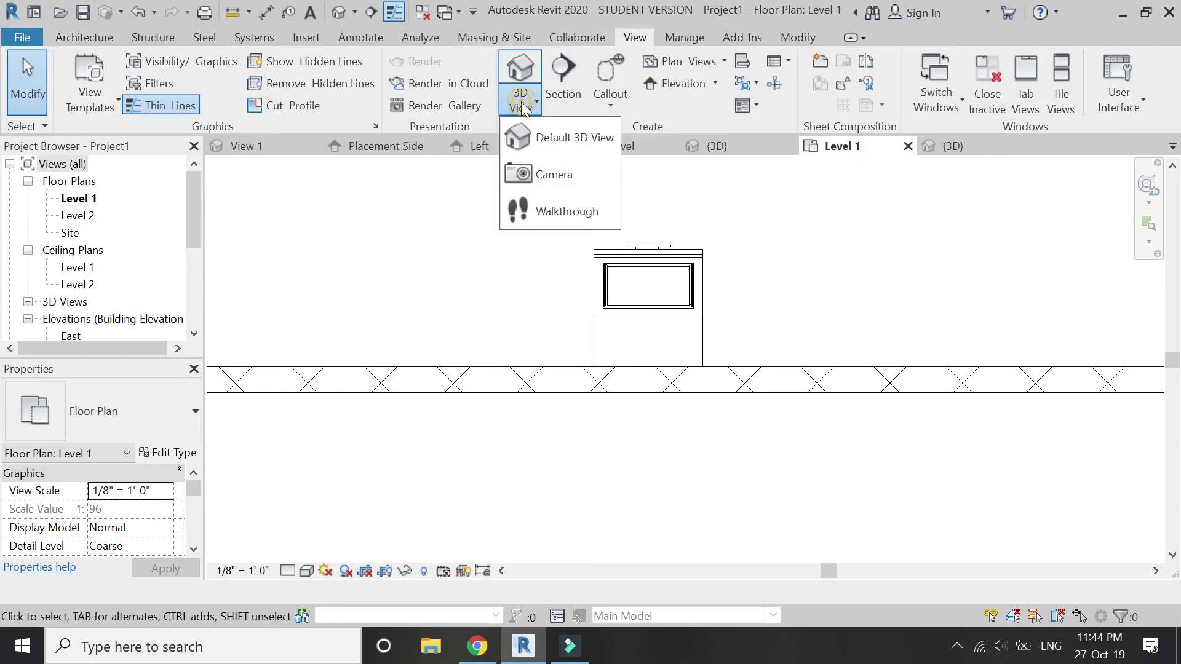
{"action": "left_click", "coordinate": [550, 174]}
{"action": "scroll", "coordinate": [645, 478], "scroll_direction": "down", "scroll_amount": 1}
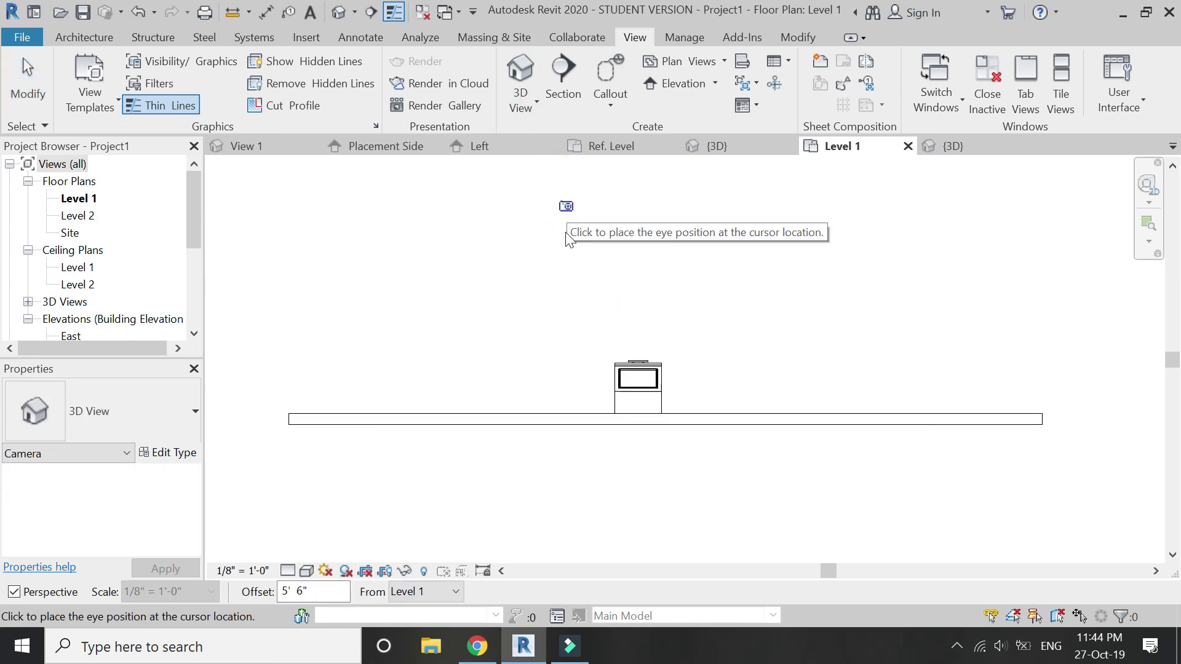
{"action": "left_click", "coordinate": [538, 258]}
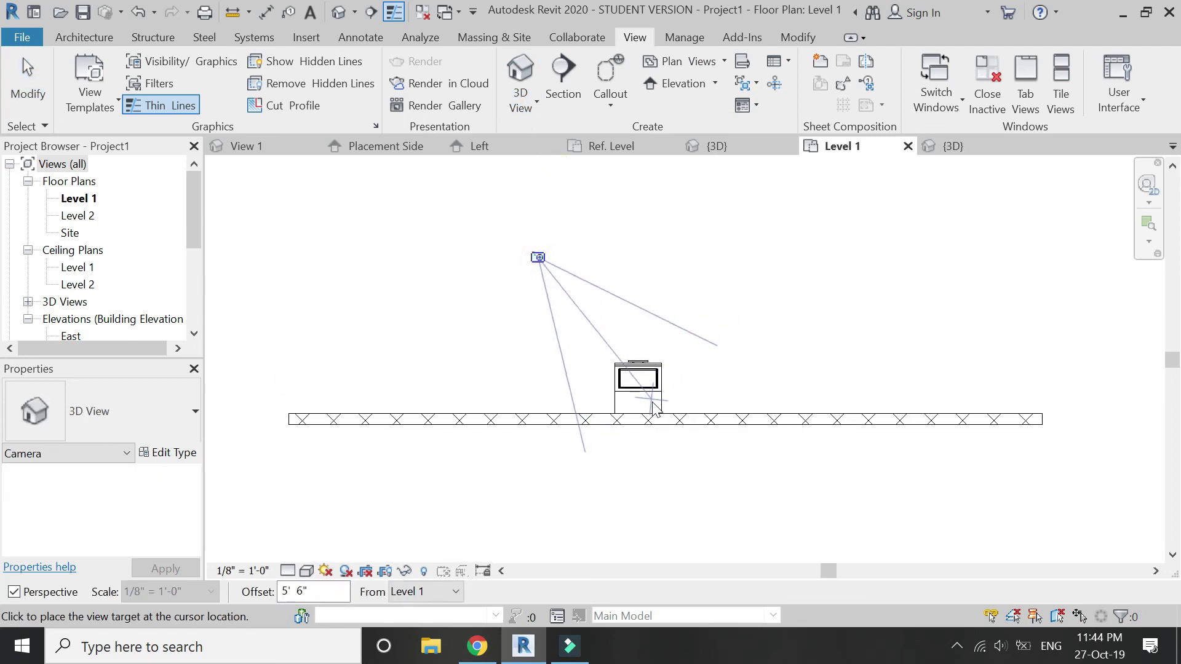
{"action": "left_click", "coordinate": [713, 437]}
Resize the camera view's crop region on all sides to frame the open cabinet and the wall around it.
{"action": "scroll", "coordinate": [712, 435], "scroll_direction": "down", "scroll_amount": 4}
{"action": "scroll", "coordinate": [691, 361], "scroll_direction": "up", "scroll_amount": 2}
{"action": "left_click_drag", "start_coordinate": [677, 313], "coordinate": [761, 313]}
{"action": "left_click_drag", "start_coordinate": [622, 244], "coordinate": [615, 161]}
{"action": "left_click_drag", "start_coordinate": [639, 378], "coordinate": [627, 363]}
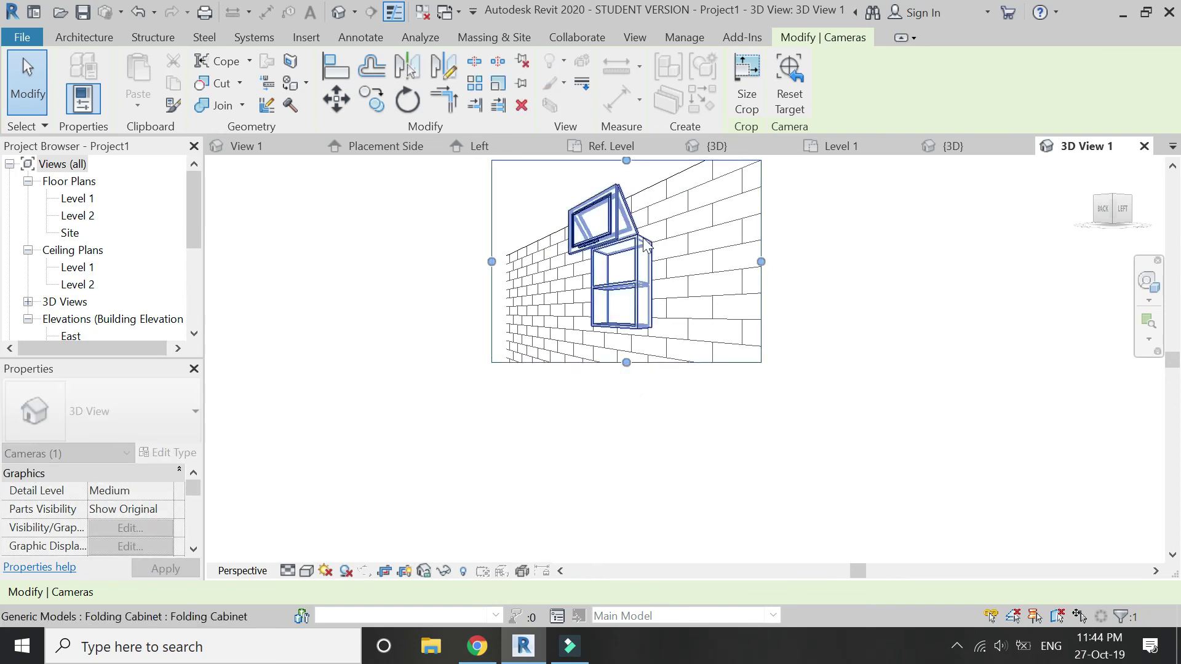
{"action": "left_click_drag", "start_coordinate": [628, 160], "coordinate": [627, 168]}
{"action": "left_click_drag", "start_coordinate": [491, 263], "coordinate": [533, 266]}
{"action": "left_click_drag", "start_coordinate": [761, 266], "coordinate": [713, 277]}
{"action": "left_click_drag", "start_coordinate": [533, 265], "coordinate": [516, 265]}
Render the camera view at Draft quality and screen resolution with Exterior: Sun only lighting and the Sky: Few Clouds background.
{"action": "scroll", "coordinate": [589, 242], "scroll_direction": "up", "scroll_amount": 2}
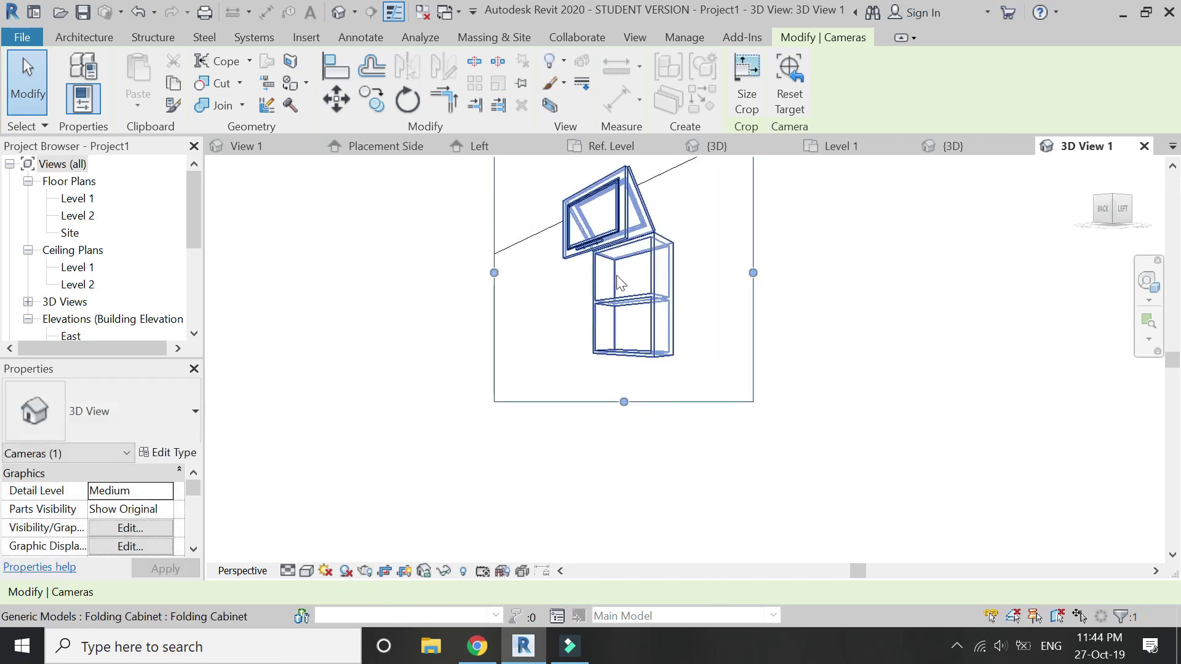
{"action": "scroll", "coordinate": [606, 399], "scroll_direction": "down", "scroll_amount": 1}
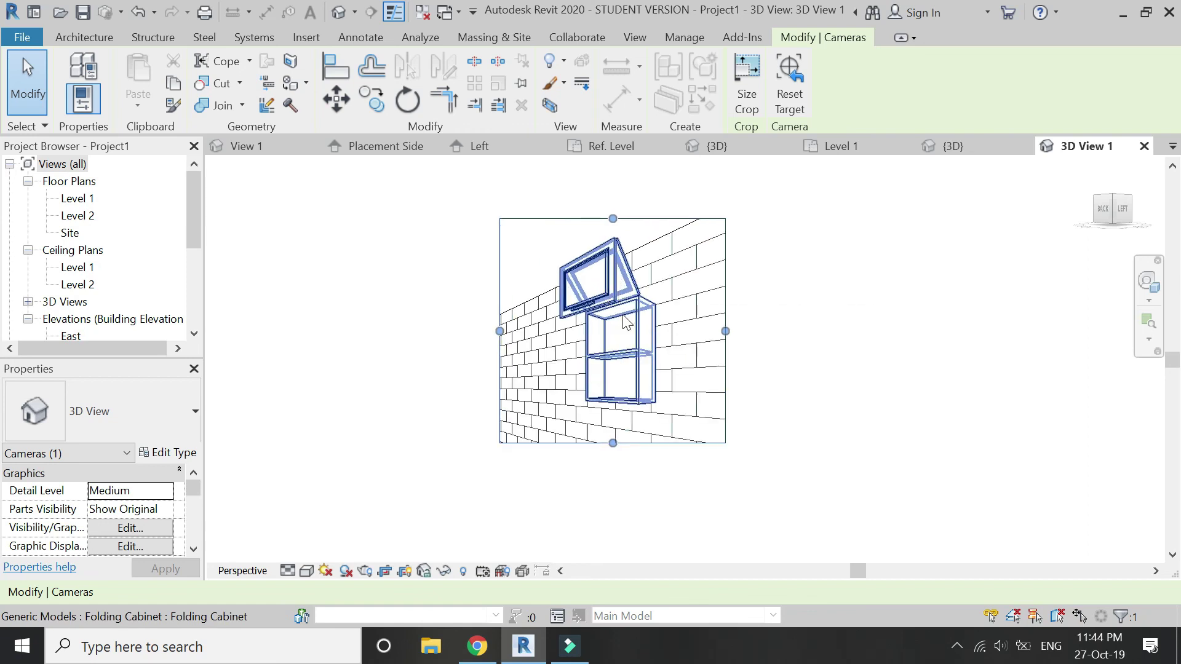
{"action": "scroll", "coordinate": [631, 374], "scroll_direction": "up", "scroll_amount": 1}
{"action": "scroll", "coordinate": [633, 377], "scroll_direction": "up", "scroll_amount": 2}
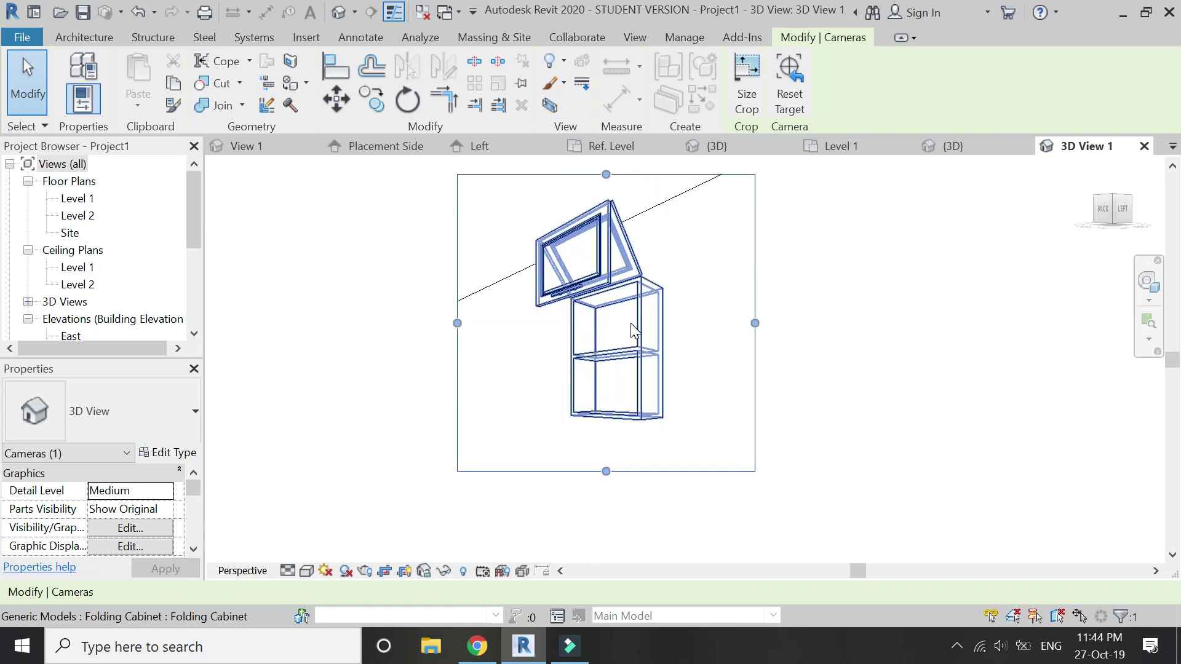
{"action": "scroll", "coordinate": [615, 357], "scroll_direction": "down", "scroll_amount": 3}
{"action": "scroll", "coordinate": [612, 338], "scroll_direction": "up", "scroll_amount": 3}
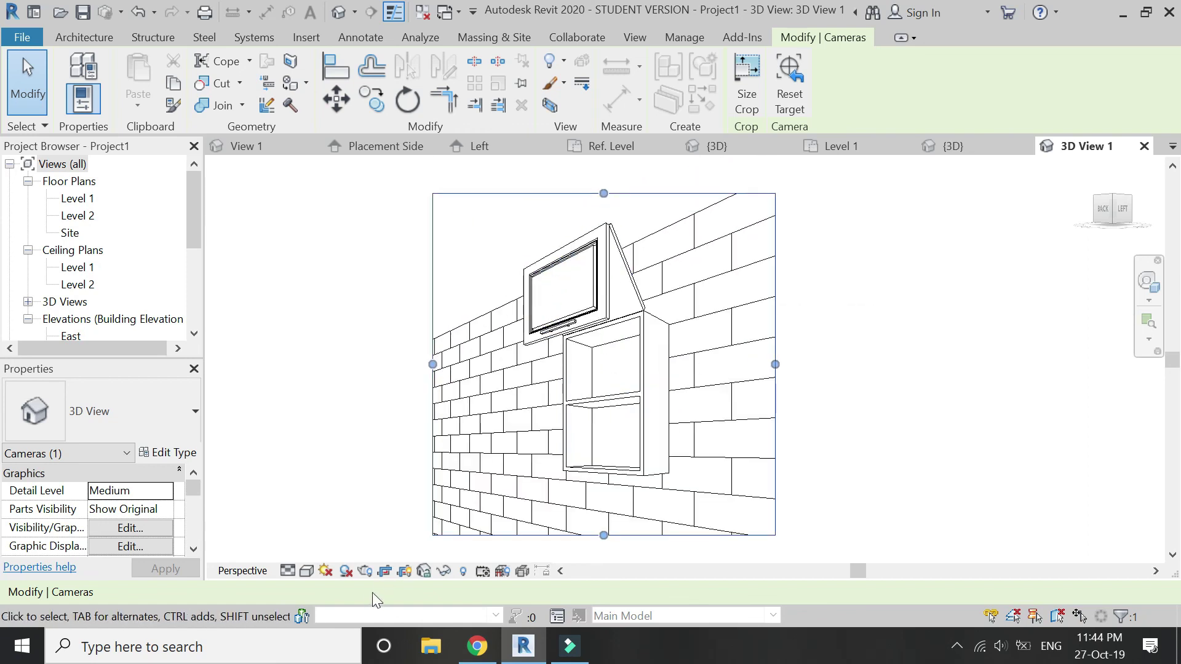
{"action": "left_click", "coordinate": [365, 571]}
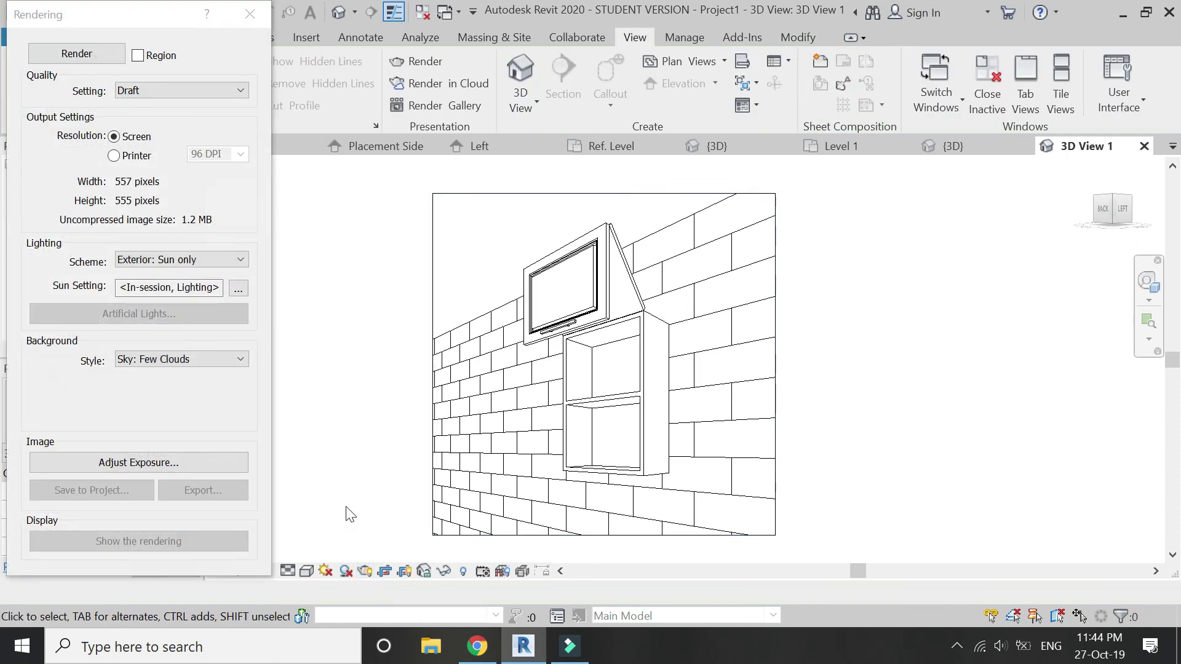
{"action": "left_click", "coordinate": [105, 58]}
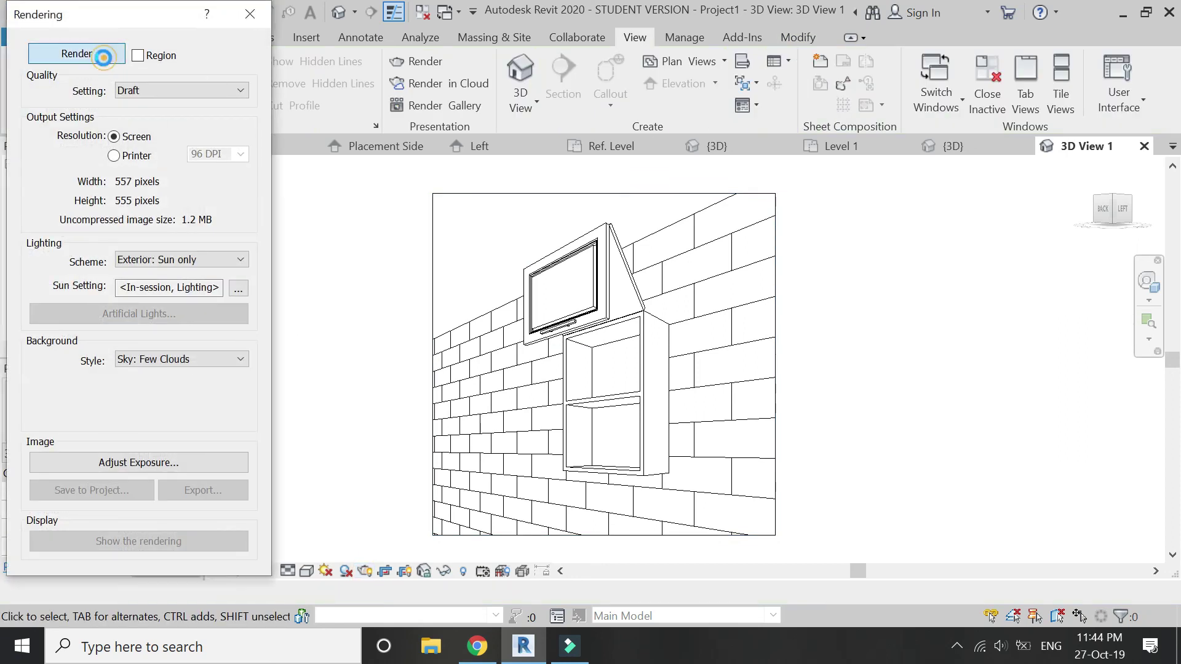